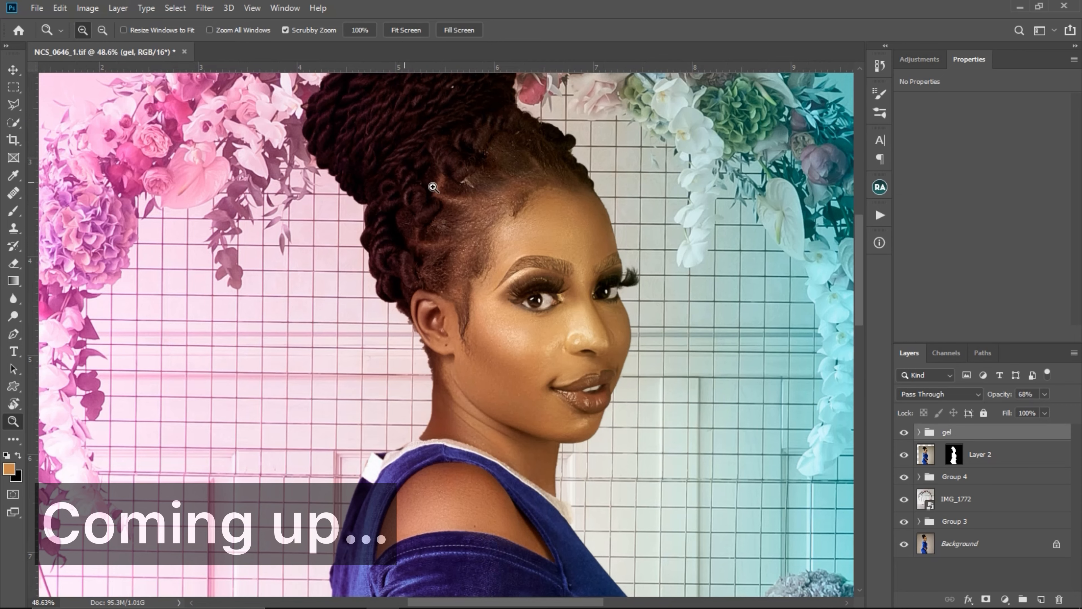
drag(521, 382, 421, 344)
drag(519, 298, 516, 281)
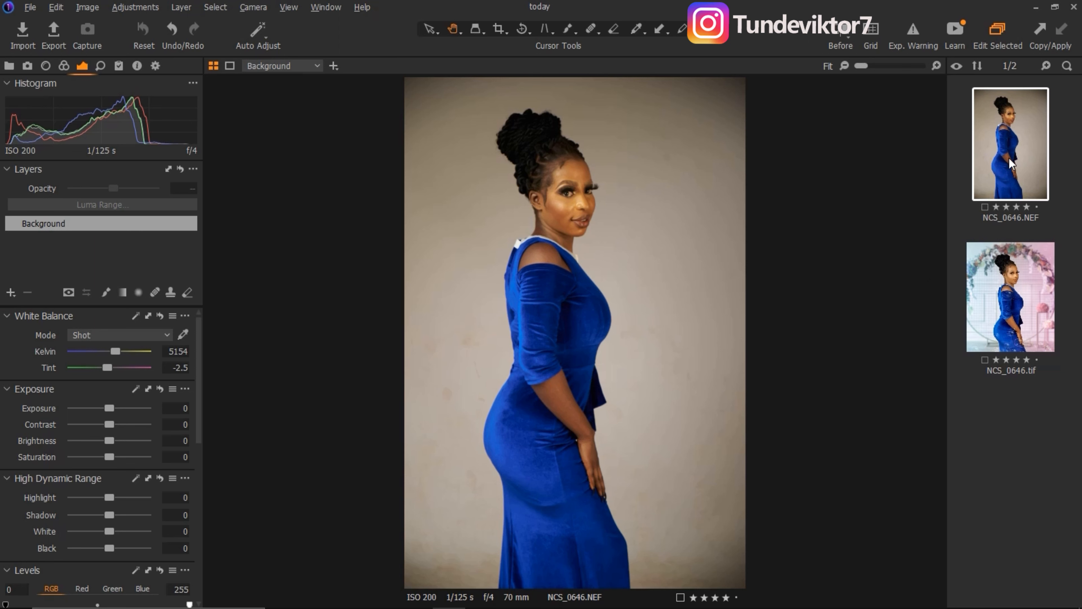
Select the NCS_0646.NEF photo and set the crop aspect ratio to 4x5.
key(Down)
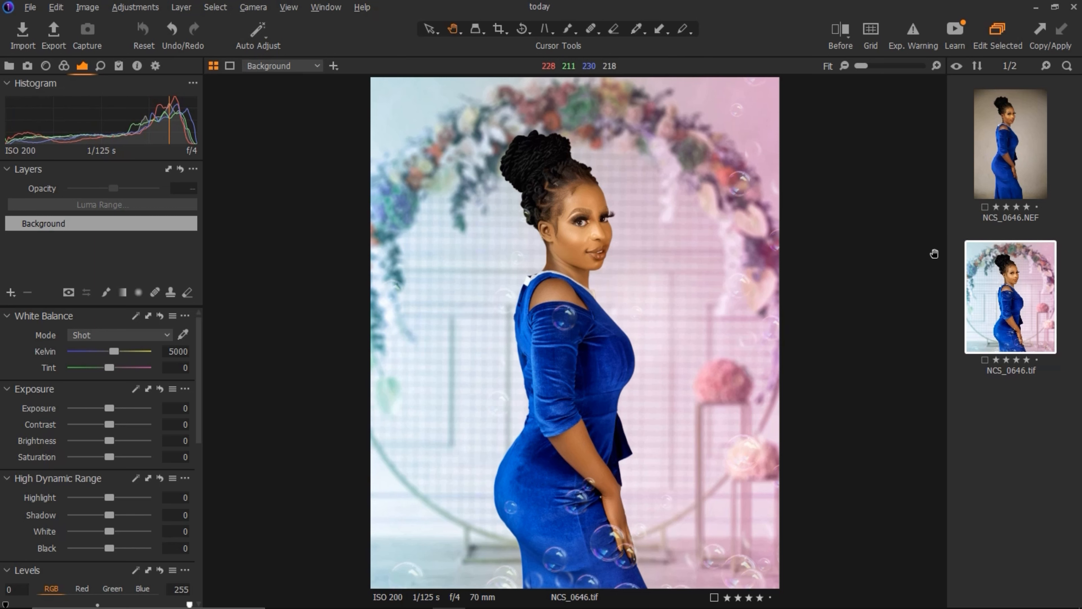
click(1027, 170)
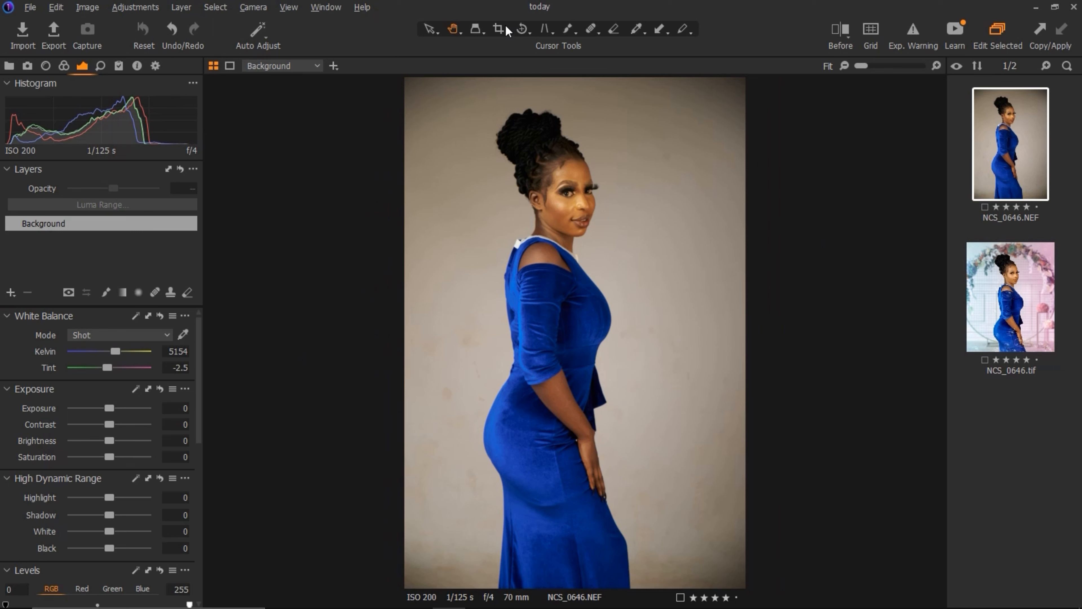
click(498, 29)
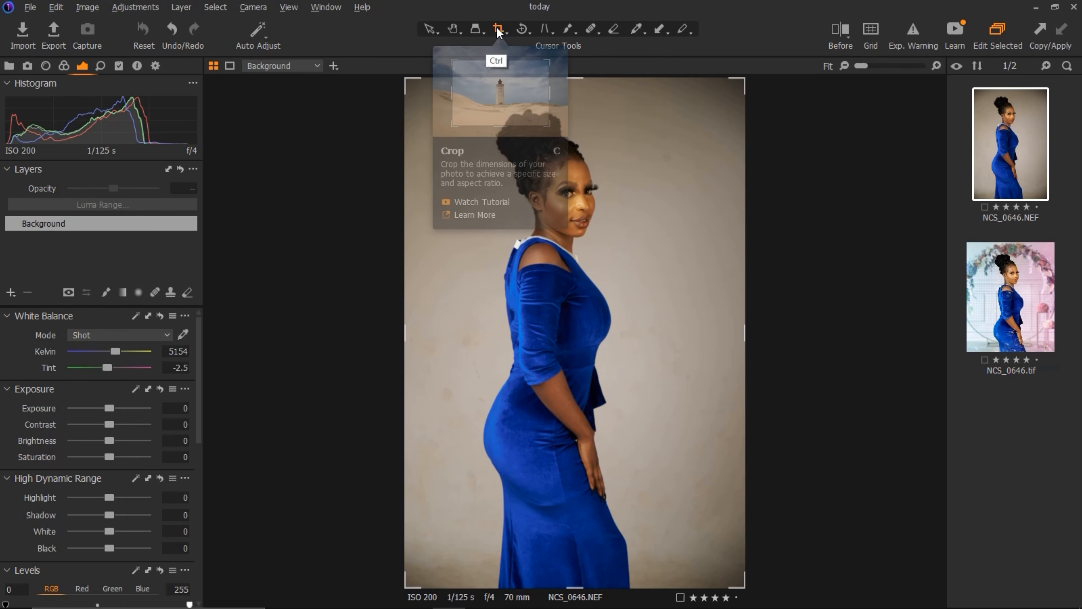
click(503, 35)
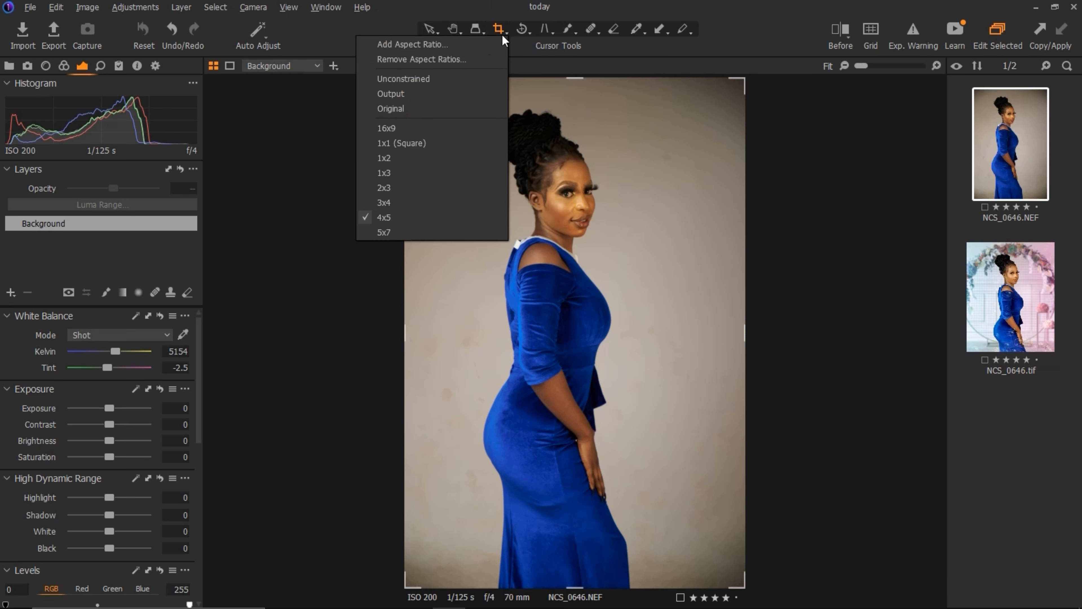
click(407, 218)
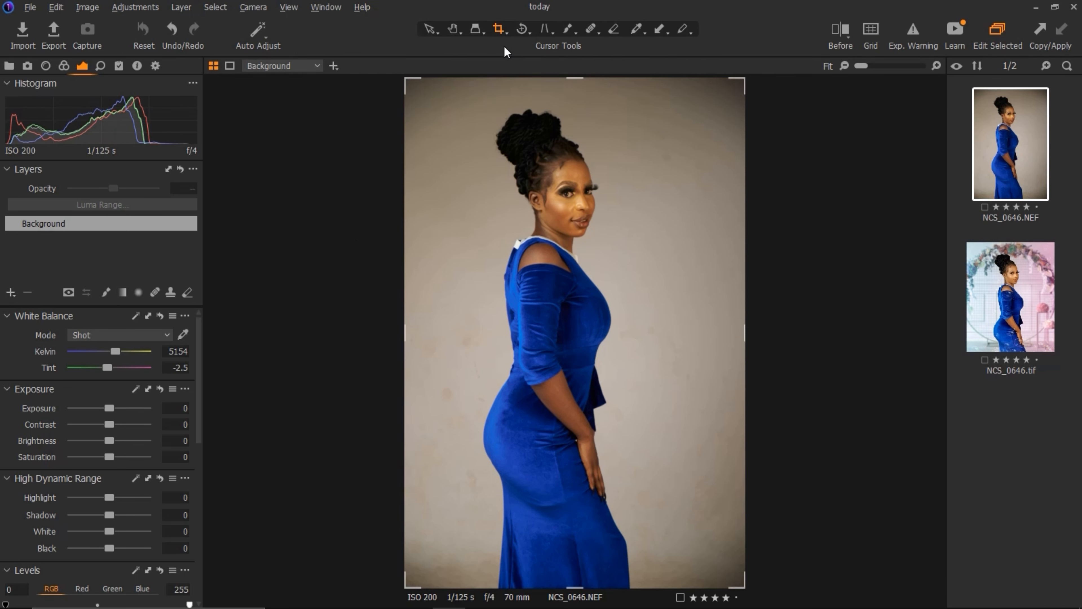
click(499, 30)
key(ctrl)
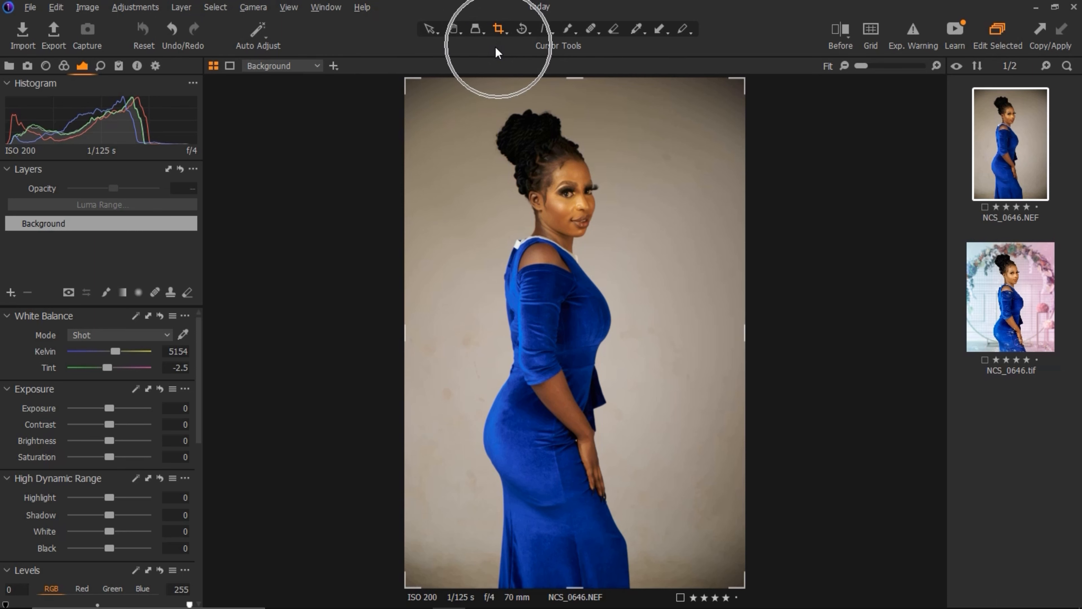
click(499, 30)
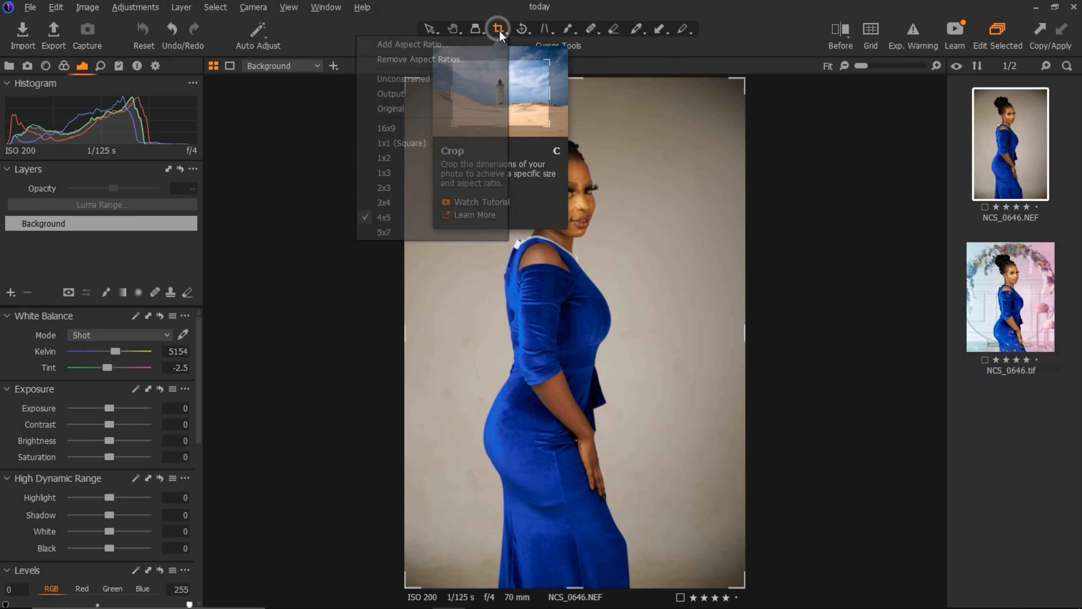
click(411, 218)
Crop the portrait to about 12.17 x 15.21 in, framing the woman from above her hair bun to just below her hand.
drag(411, 84, 422, 132)
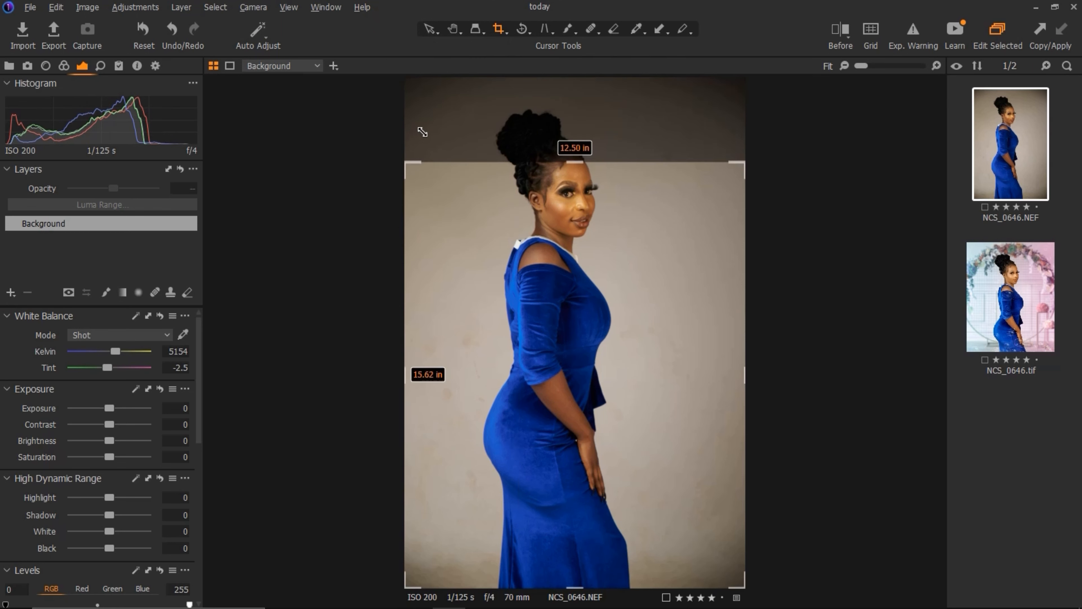
drag(559, 277, 558, 203)
drag(704, 524, 710, 525)
mouse_move(623, 410)
mouse_down()
mouse_move(618, 390)
mouse_move(607, 403)
mouse_up()
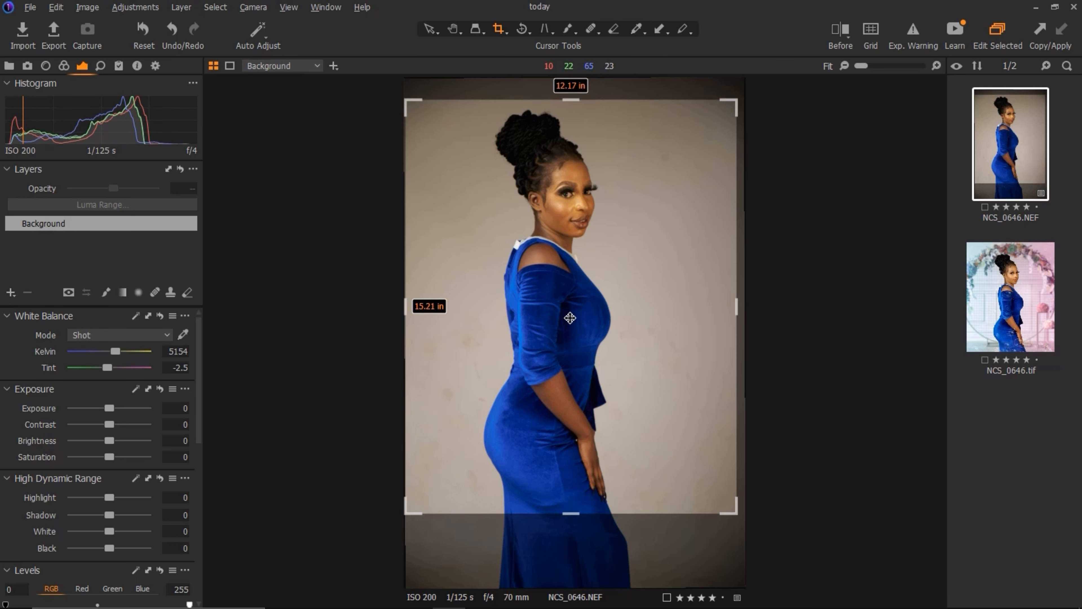
key(h)
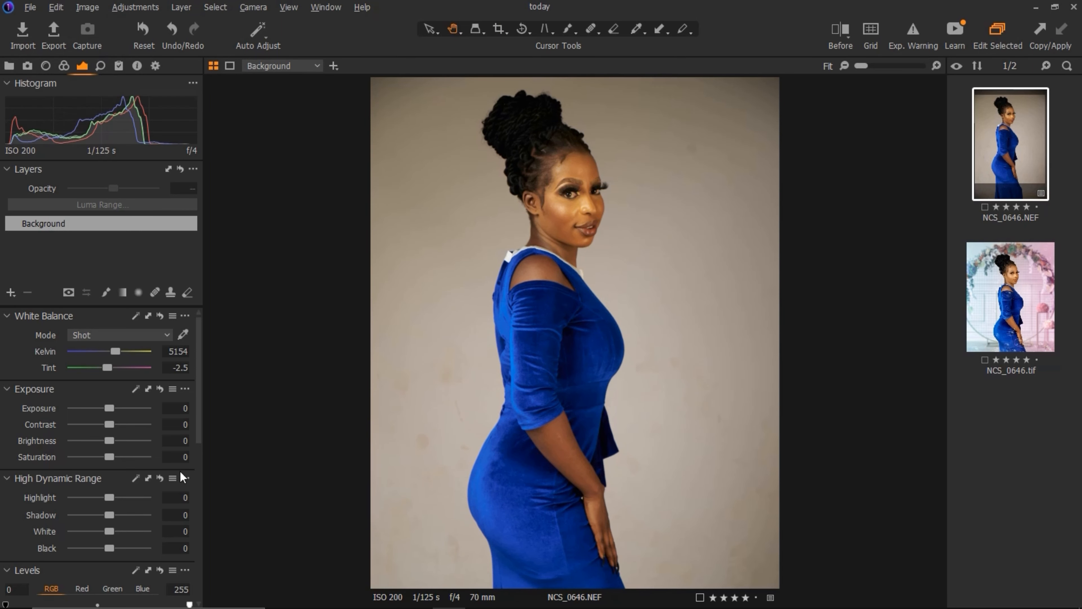
Set the High Dynamic Range values to Highlight -71, Shadow 24, White 16 and Black -18.
drag(199, 434, 196, 477)
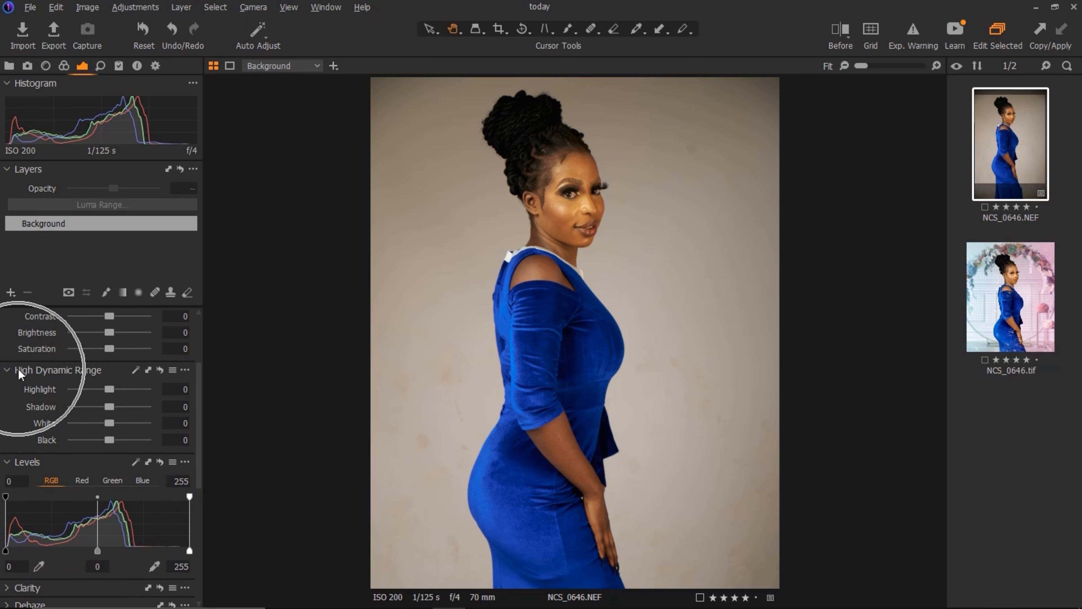
mouse_move(43, 370)
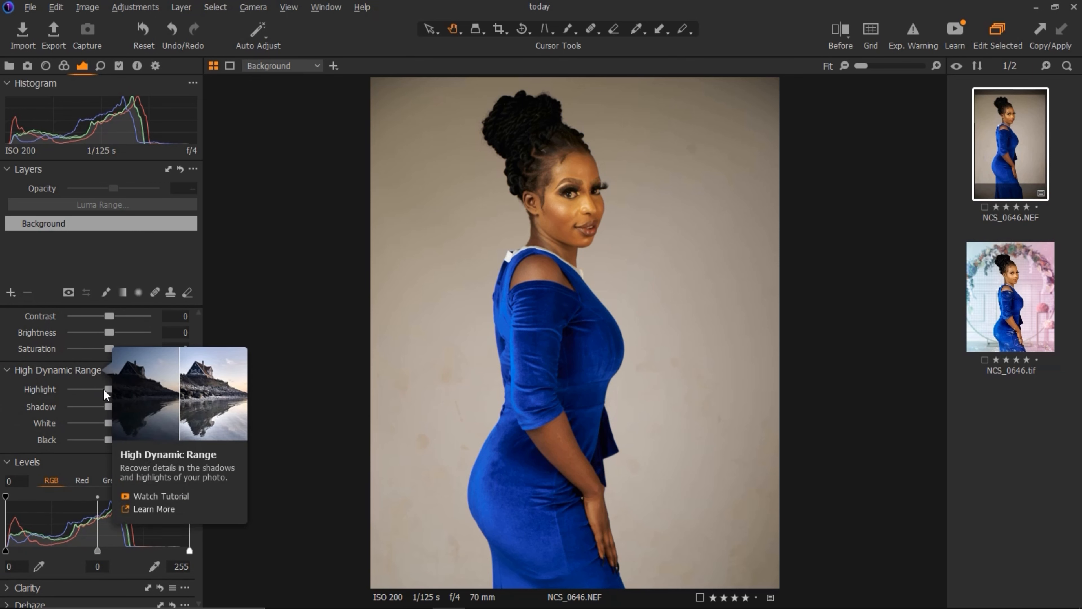
drag(106, 394, 122, 410)
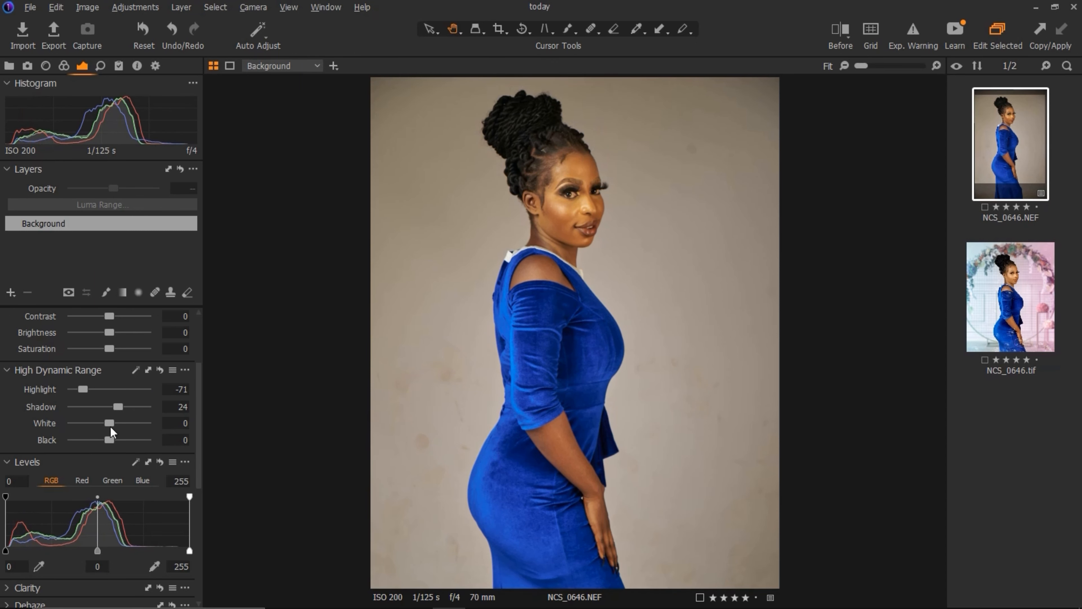
drag(111, 426, 119, 426)
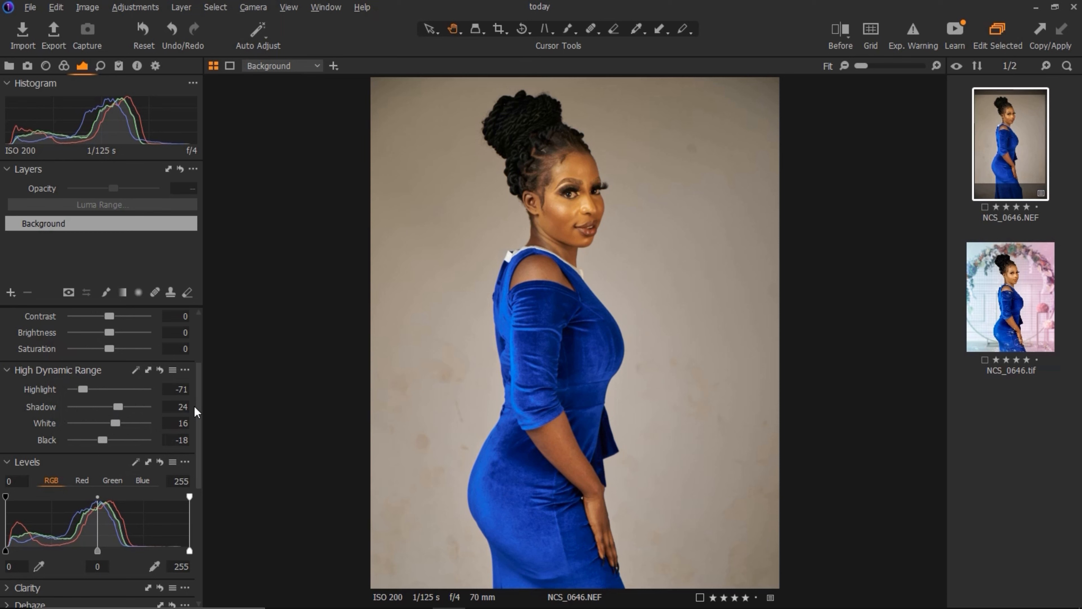
Set the RGB Levels input black point to 4 and the input white point to 241.
scroll(195, 440, down, 3)
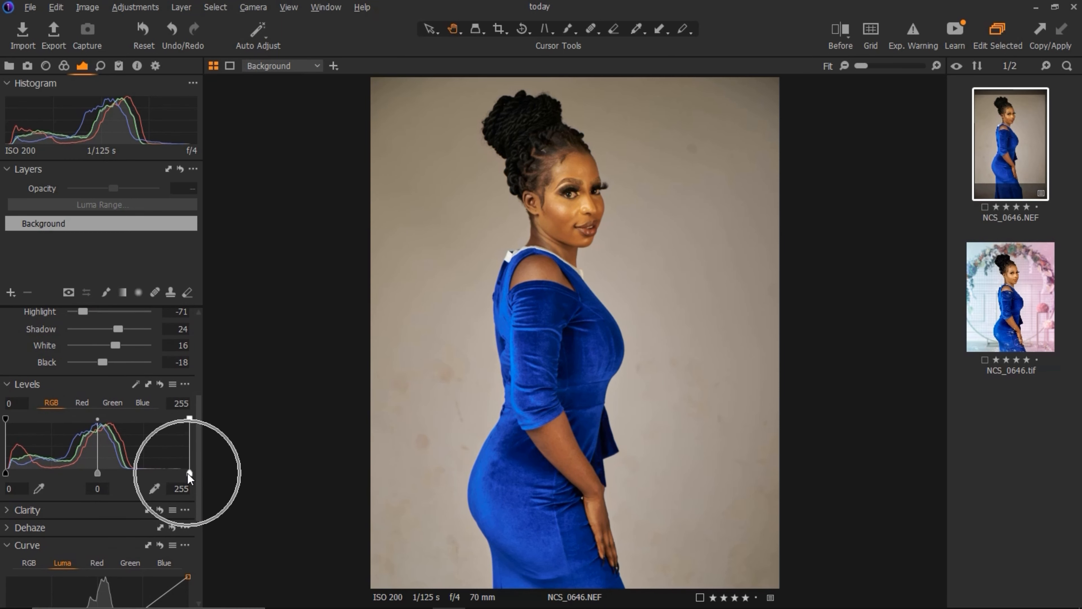
drag(187, 473, 177, 474)
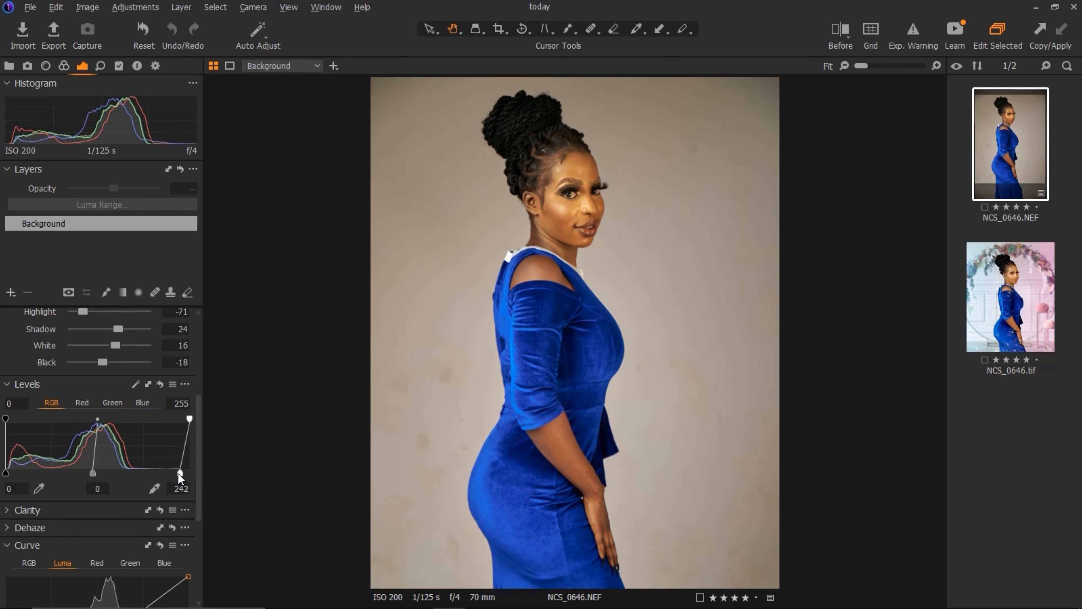
key(ctrl)
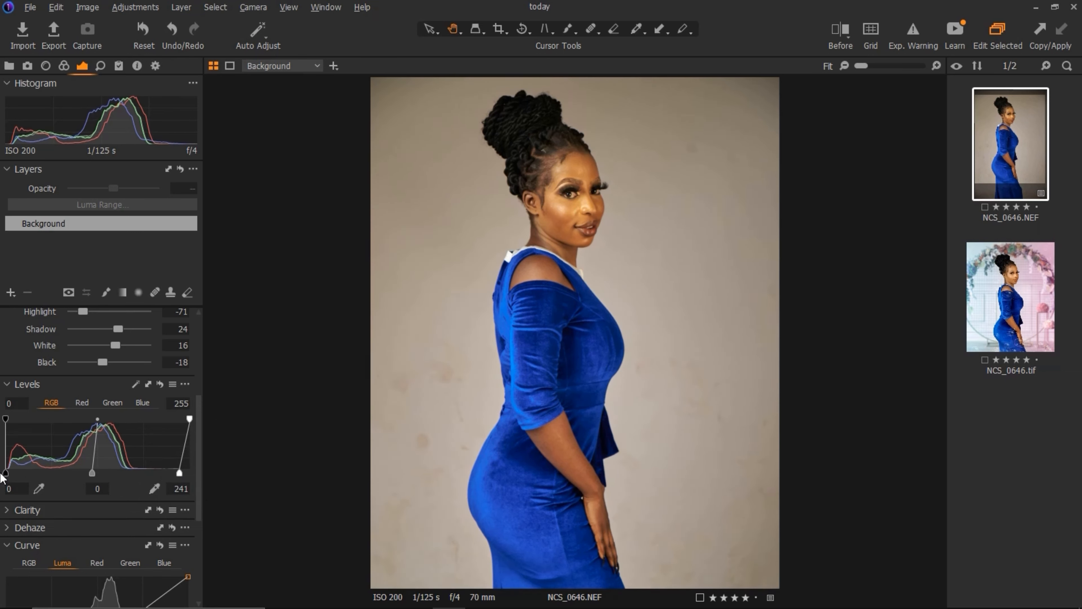
key(ctrl)
drag(6, 474, 8, 473)
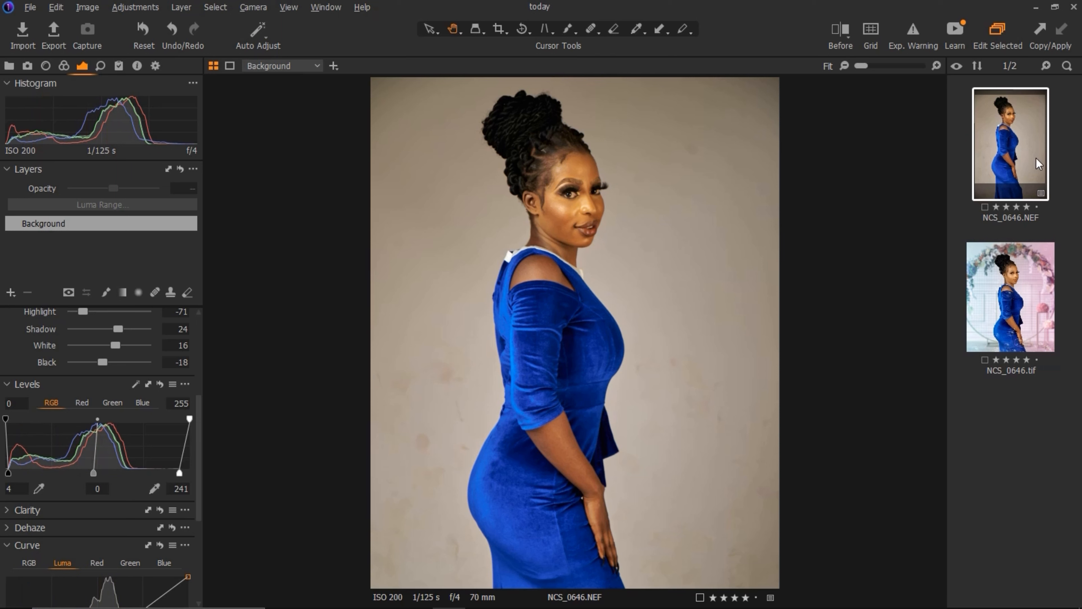
Send the NEF photo to Adobe Photoshop CC 2019 for editing as a 16 bit uncompressed TIFF in Adobe RGB (1998) at 300 px/in.
right_click(1009, 161)
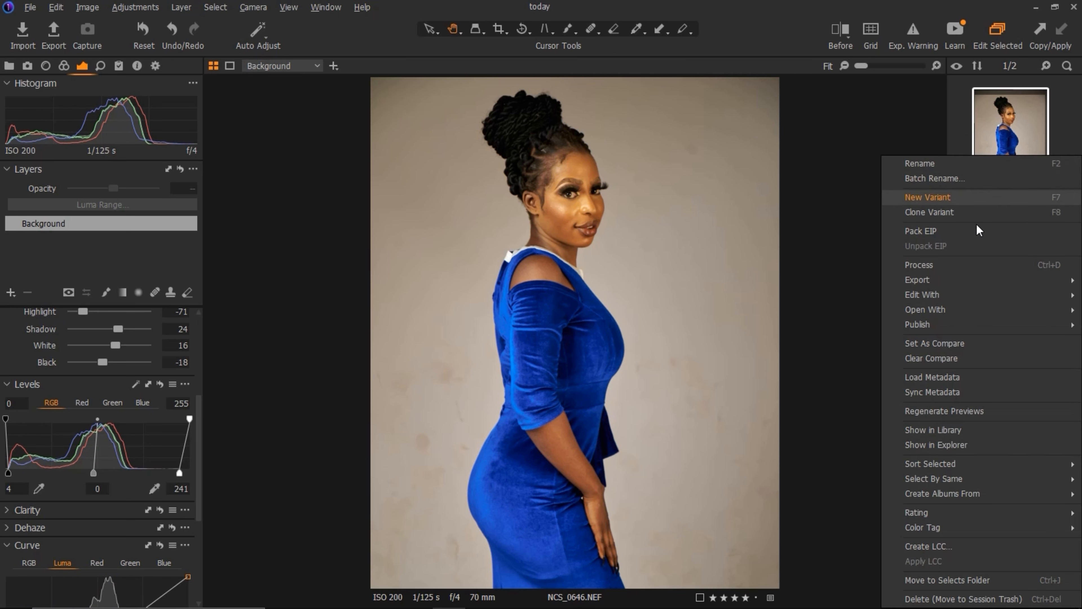
mouse_move(945, 299)
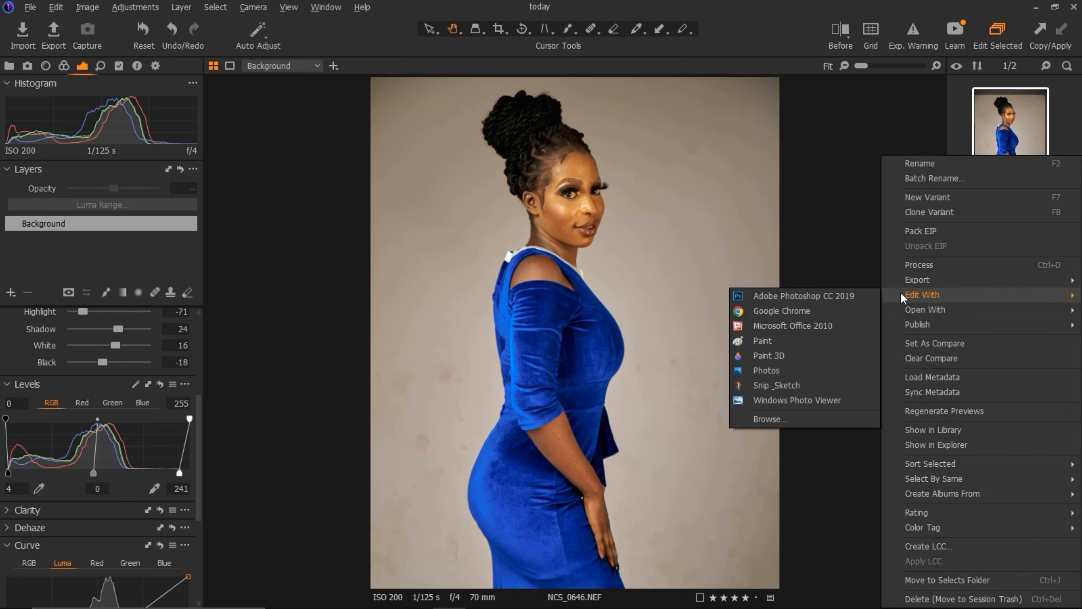
click(825, 297)
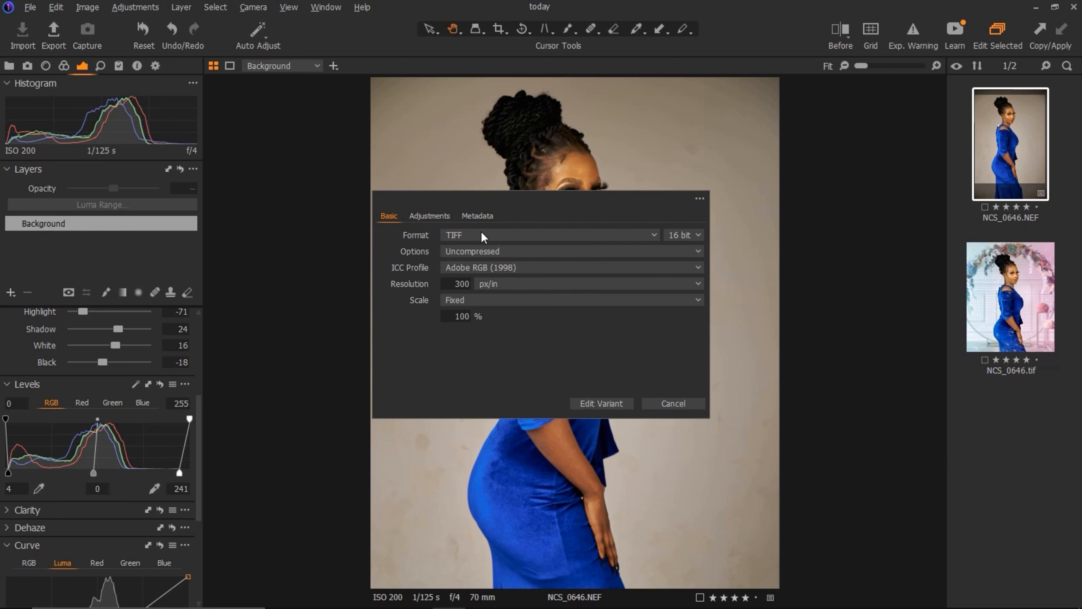
click(686, 237)
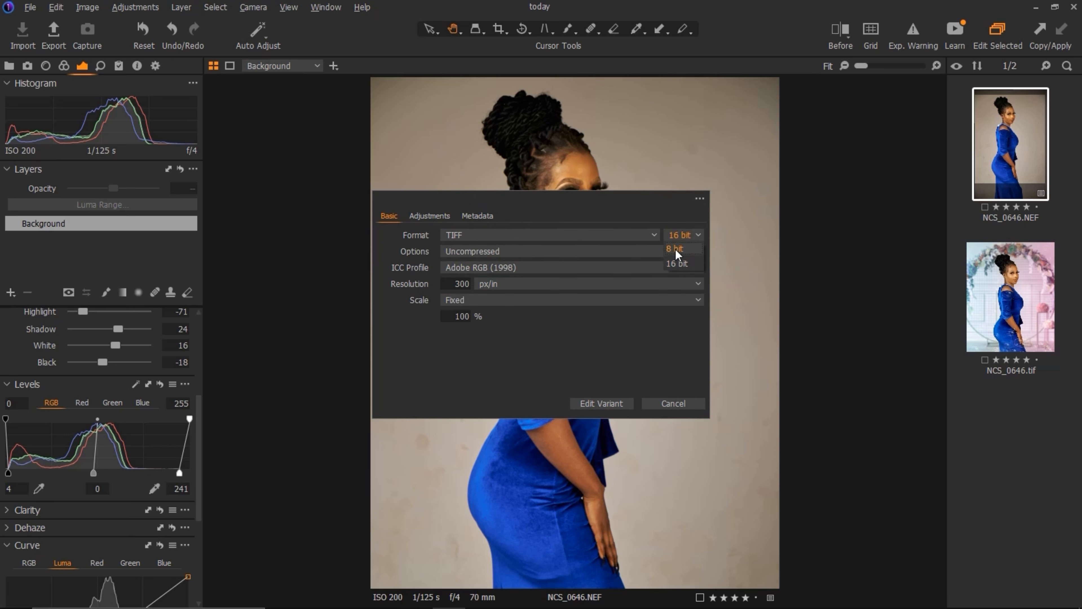
click(683, 264)
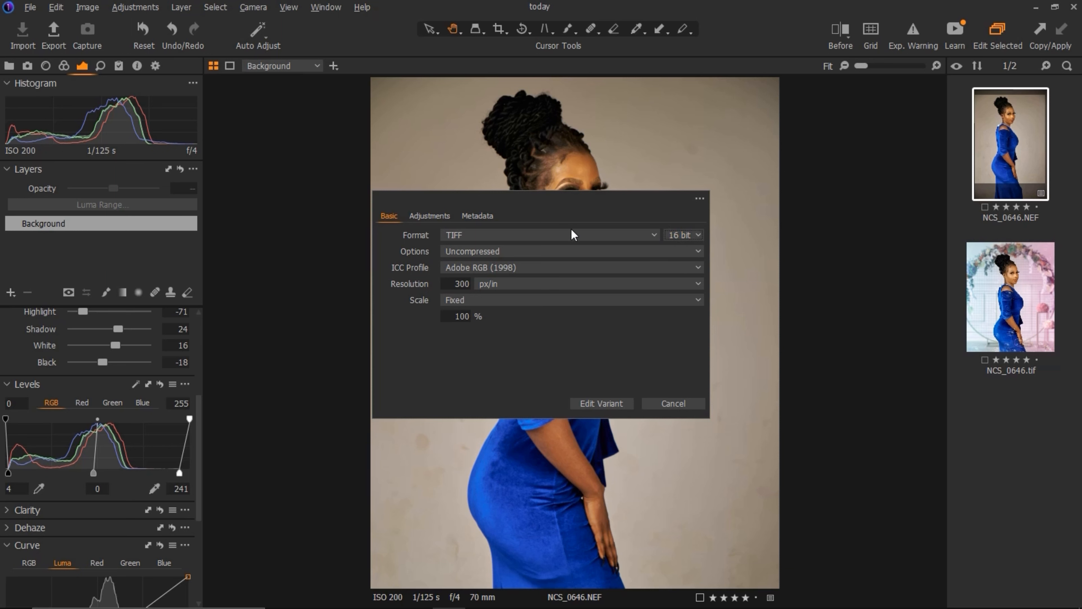
click(687, 239)
click(681, 265)
key(ctrl)
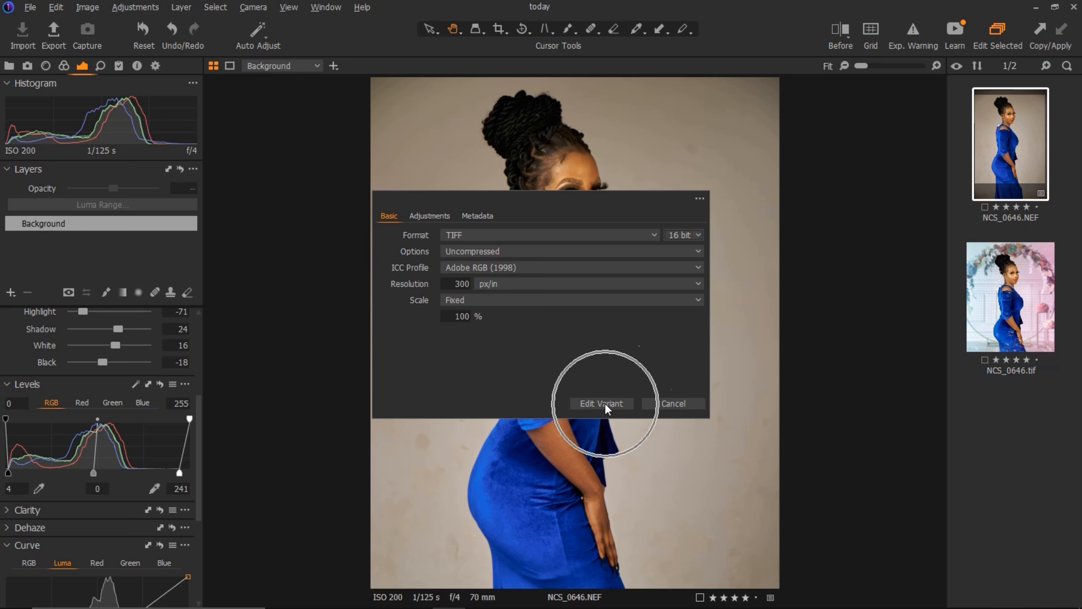
click(606, 406)
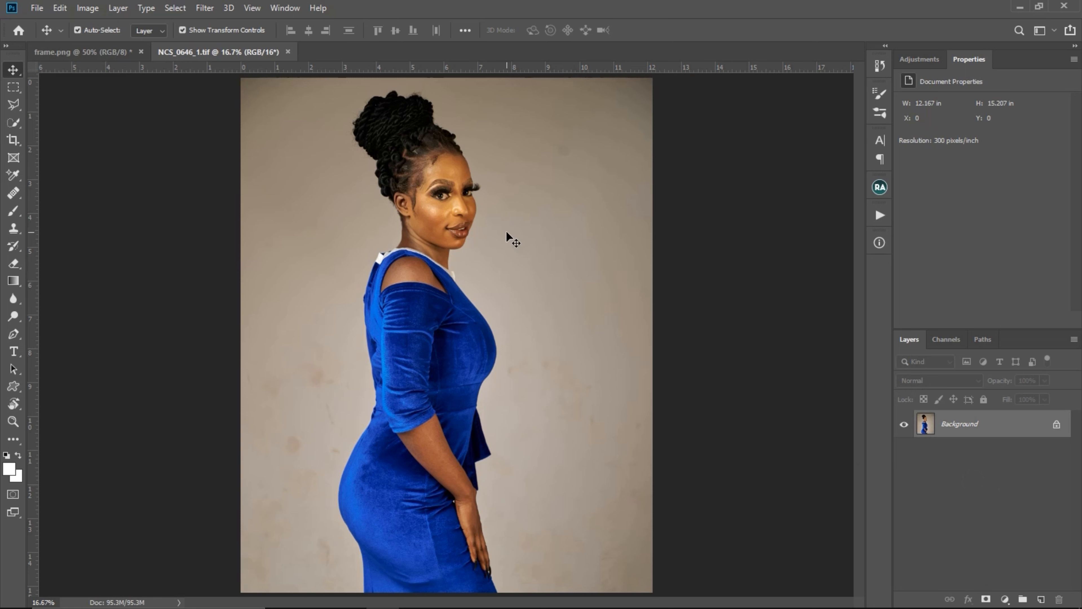
Duplicate the Background layer and open the copy in the Liquify filter.
key(ctrl+j)
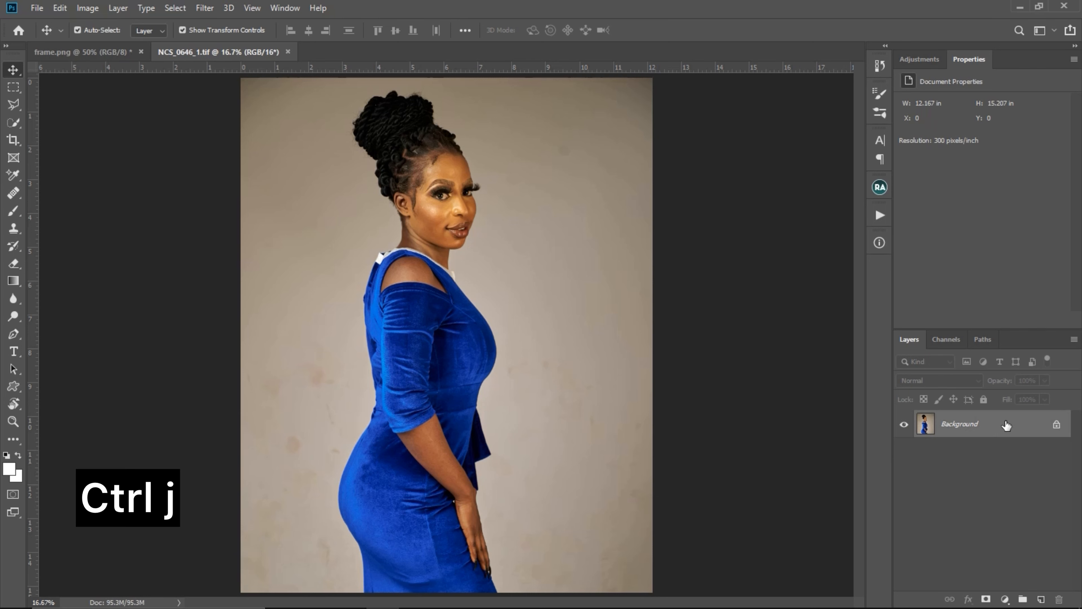
drag(1006, 425, 1042, 598)
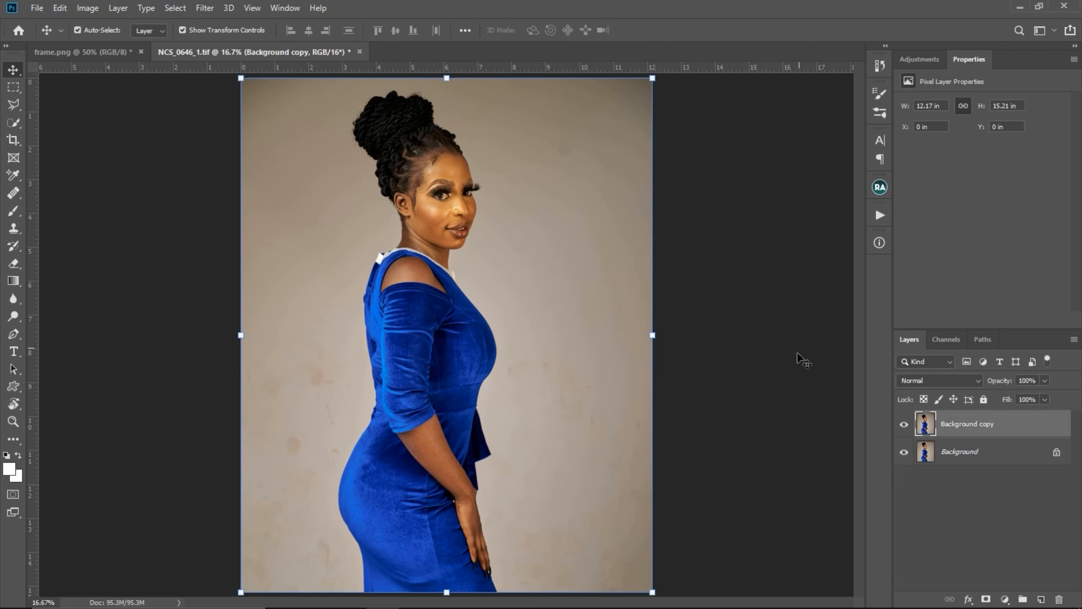
key(z)
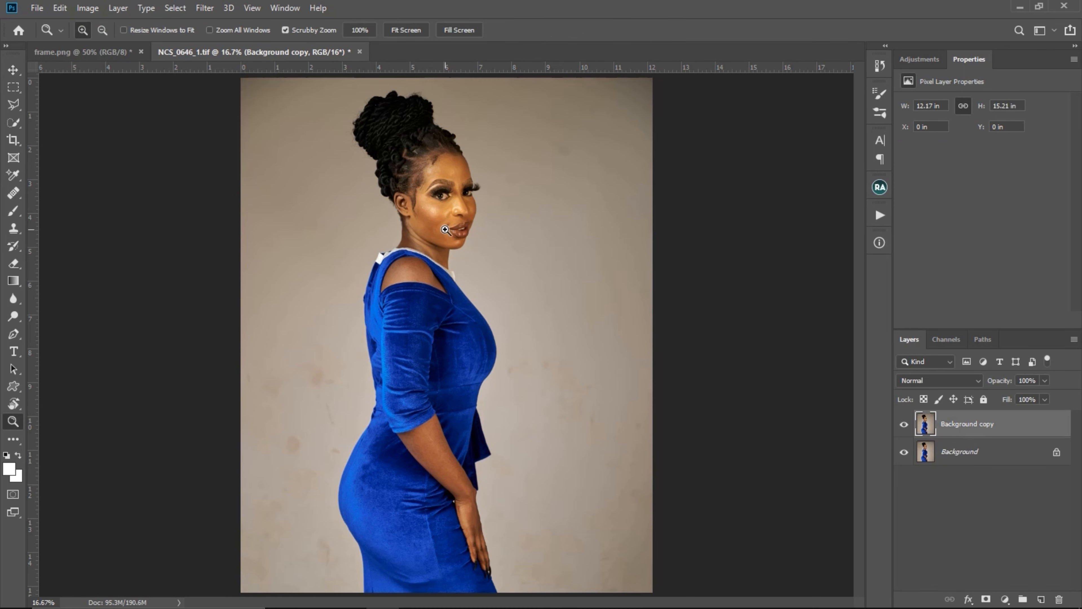
drag(445, 230, 476, 150)
mouse_move(471, 240)
mouse_down()
mouse_move(480, 248)
mouse_move(471, 237)
mouse_up()
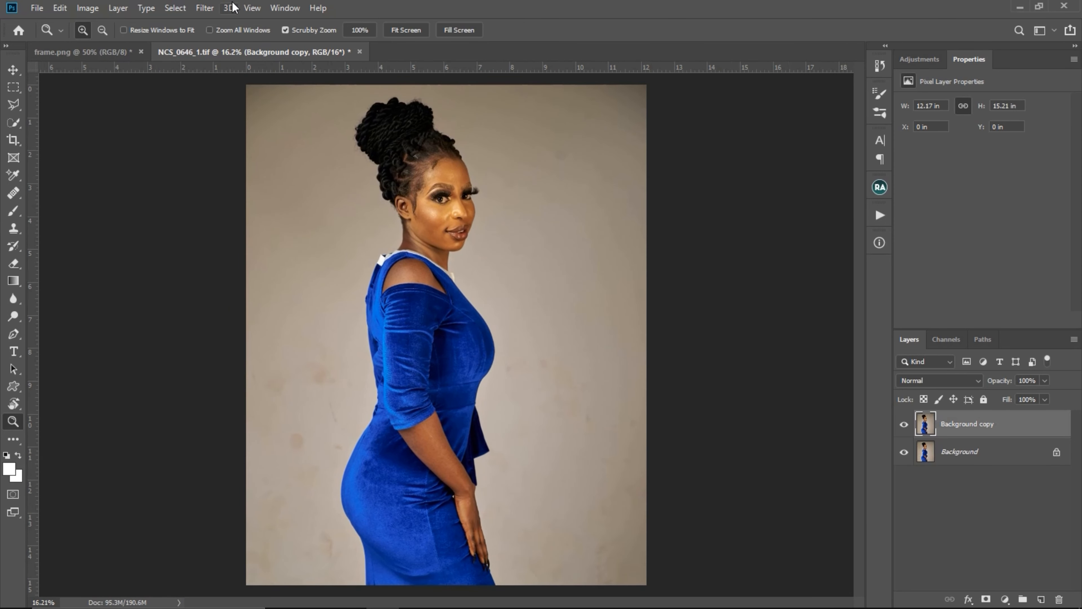
click(205, 7)
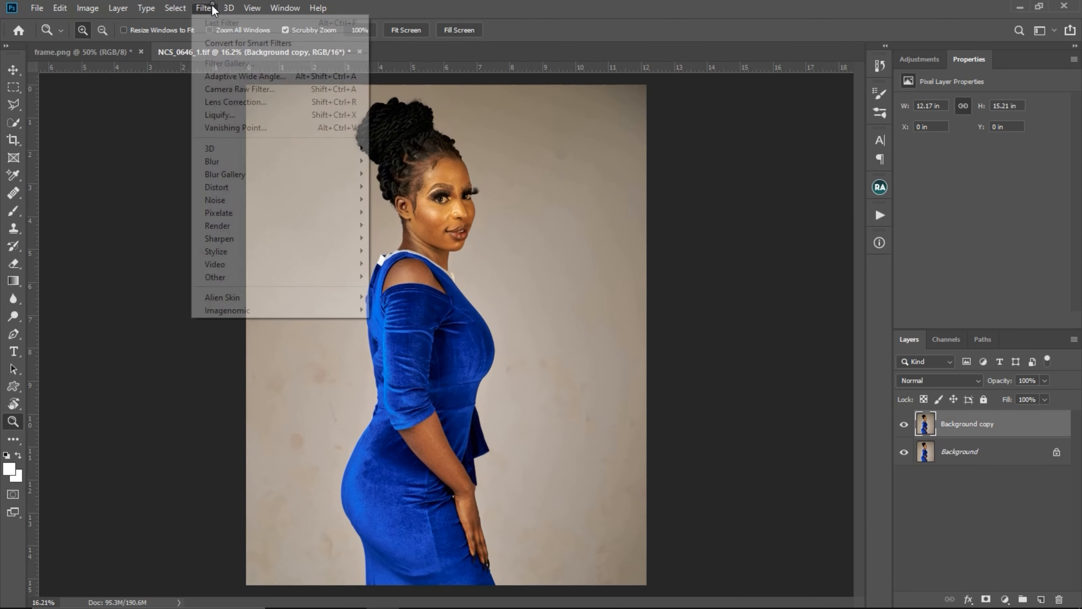
click(263, 118)
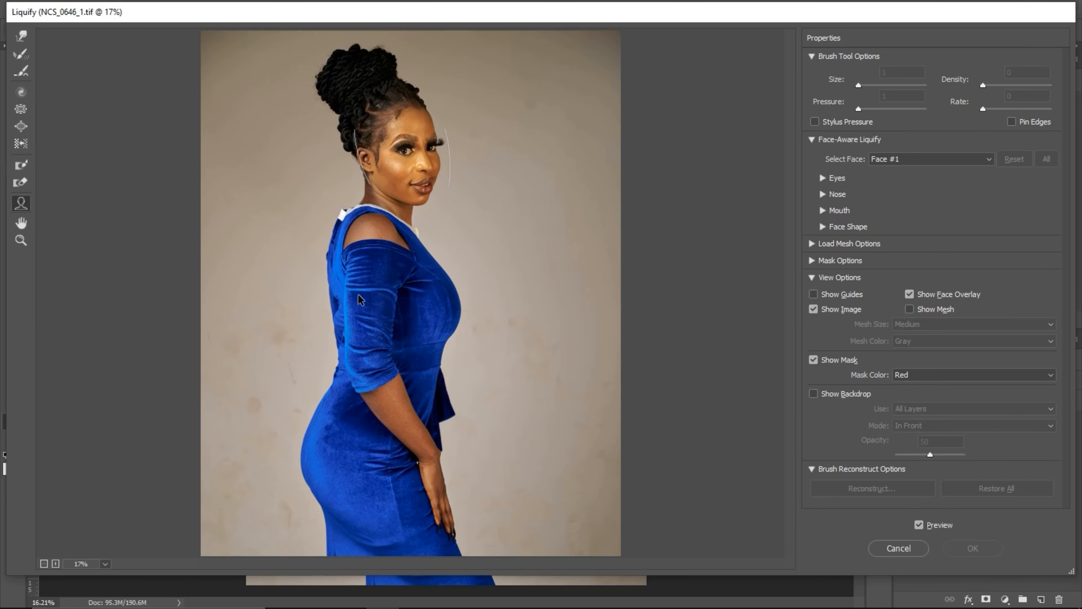
Choose the Forward Warp tool and enlarge its brush size to 1000.
click(22, 37)
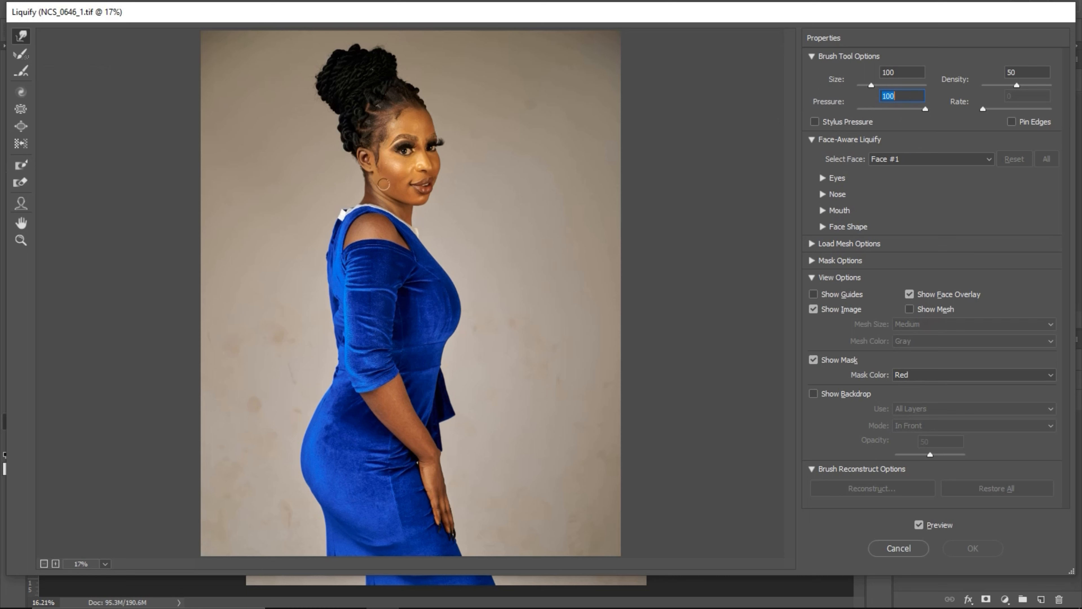
key(bracketright)
key(bracketright)
key(bracketright)
key(bracketright)
key(bracketright)
key(bracketright)
key(bracketright)
key(bracketright)
key(bracketright)
key(bracketright)
key(bracketright)
key(bracketright)
Try warping the woman's shoulder and upper back outward at brush pressure 100, and undo both strokes.
mouse_move(337, 247)
mouse_down()
mouse_move(364, 254)
mouse_move(352, 246)
mouse_up()
mouse_move(357, 224)
mouse_down()
mouse_move(306, 209)
mouse_move(331, 271)
mouse_up()
key(ctrl)
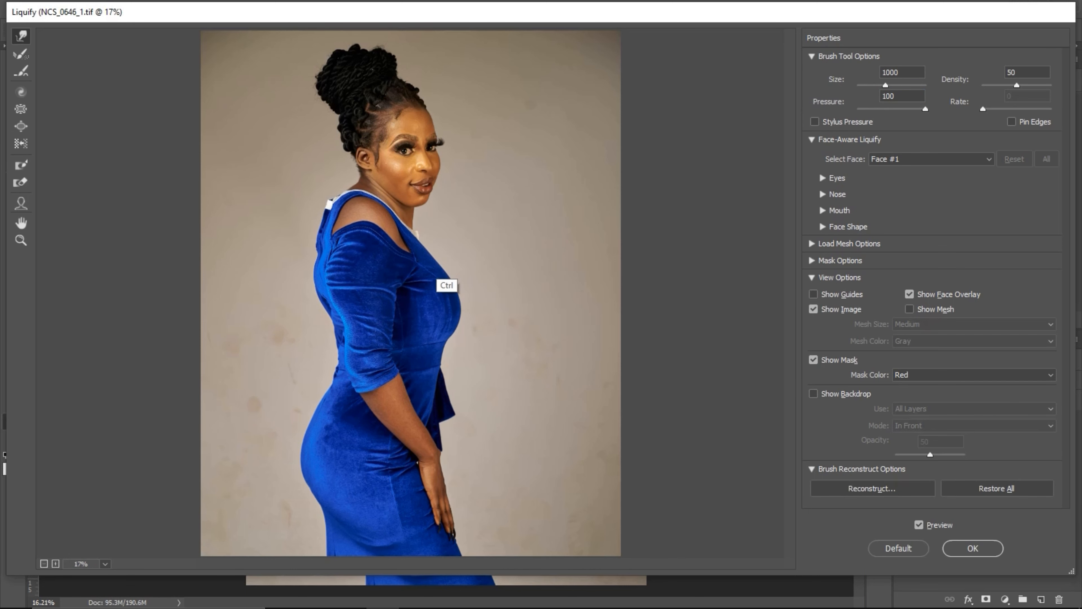
key(ctrl+z)
key(ctrl+z)
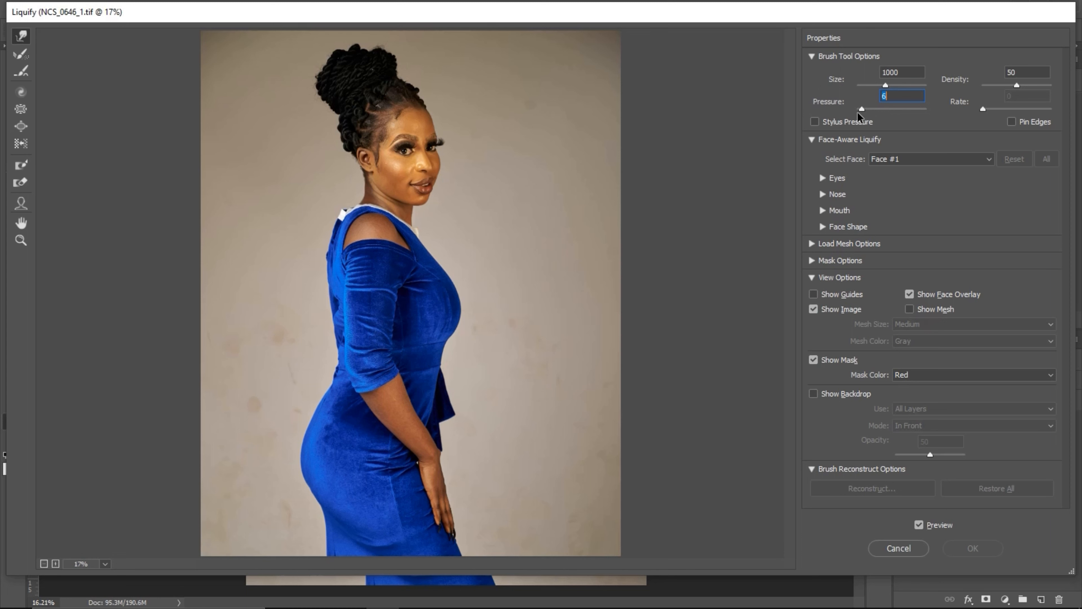
Lower the brush pressure to 5 and size to 500, and warp the lower curve of the woman's buttocks up and outward.
drag(855, 108, 855, 108)
key(bracketleft)
key(bracketleft)
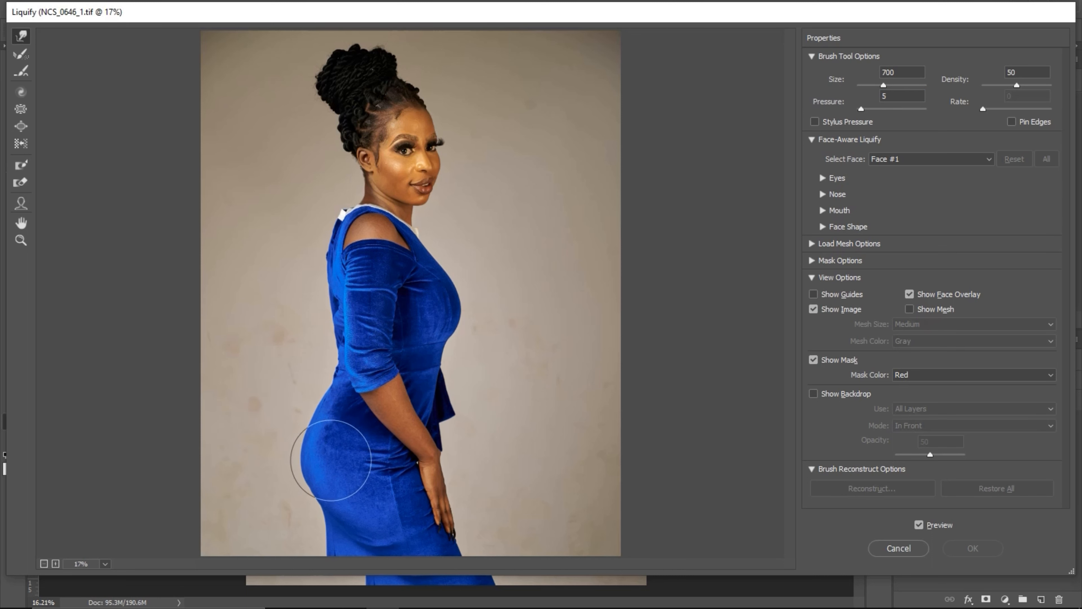
key(bracketleft)
key(bracketleft)
key(bracketleft)
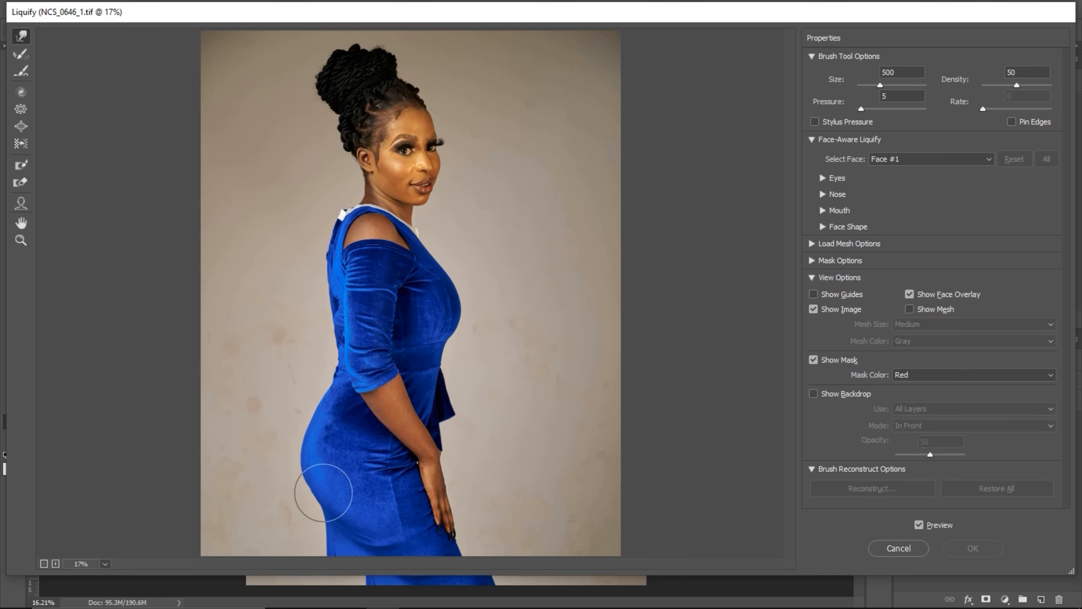
mouse_move(319, 495)
mouse_down()
mouse_move(297, 498)
mouse_move(305, 477)
mouse_up()
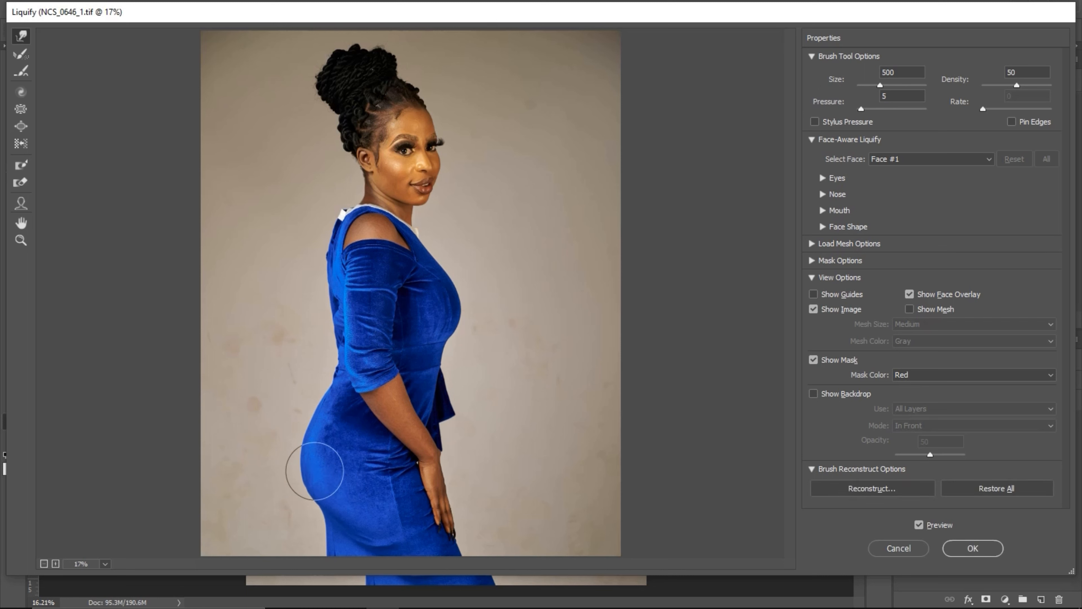
Round out the rear hip contour of the blue dress further with brush sizes of 400 and 500.
key(bracketleft)
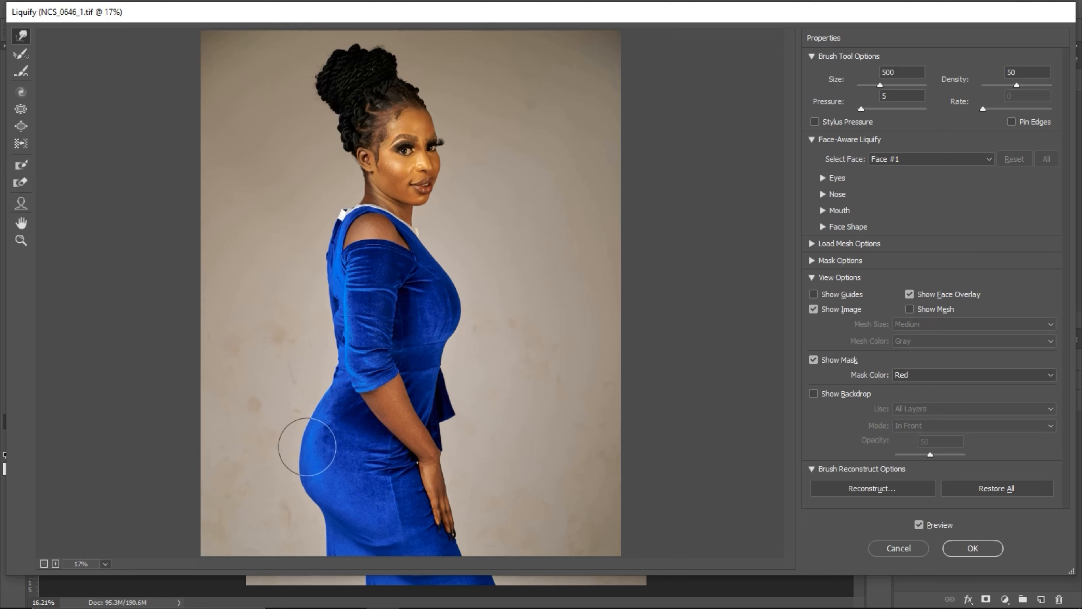
key(bracketleft)
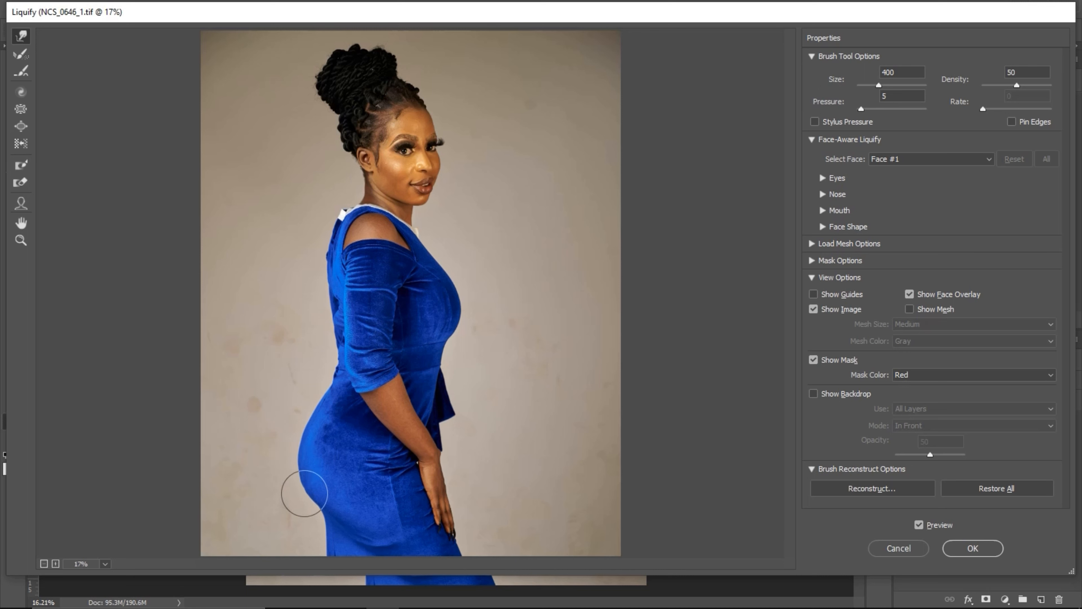
key(bracketright)
key(bracketright)
key(bracketright)
key(bracketright)
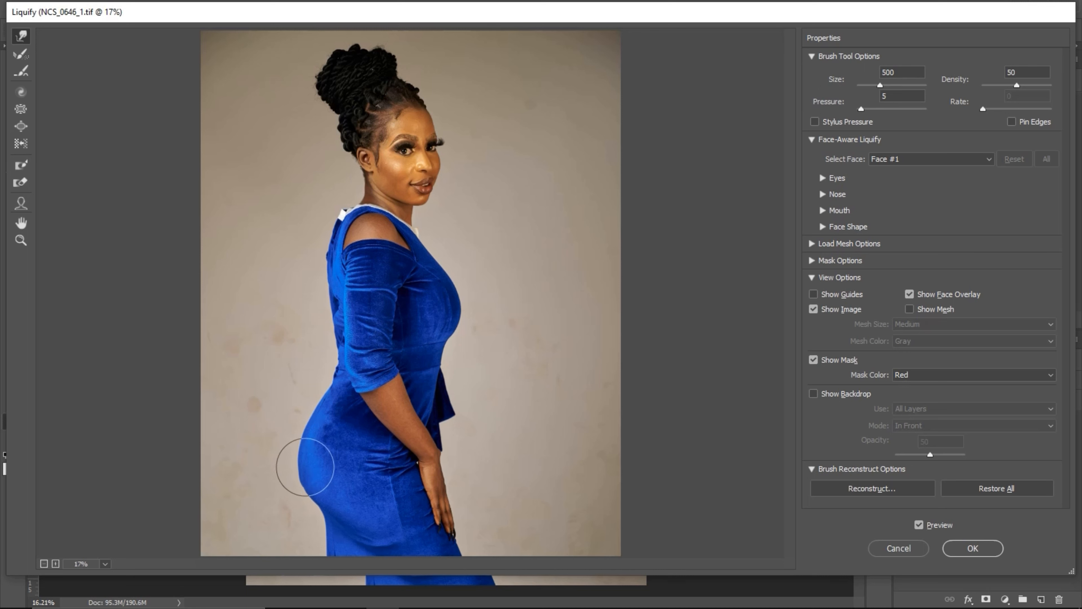
key(bracketleft)
key(bracketleft)
key(bracketleft)
key(bracketleft)
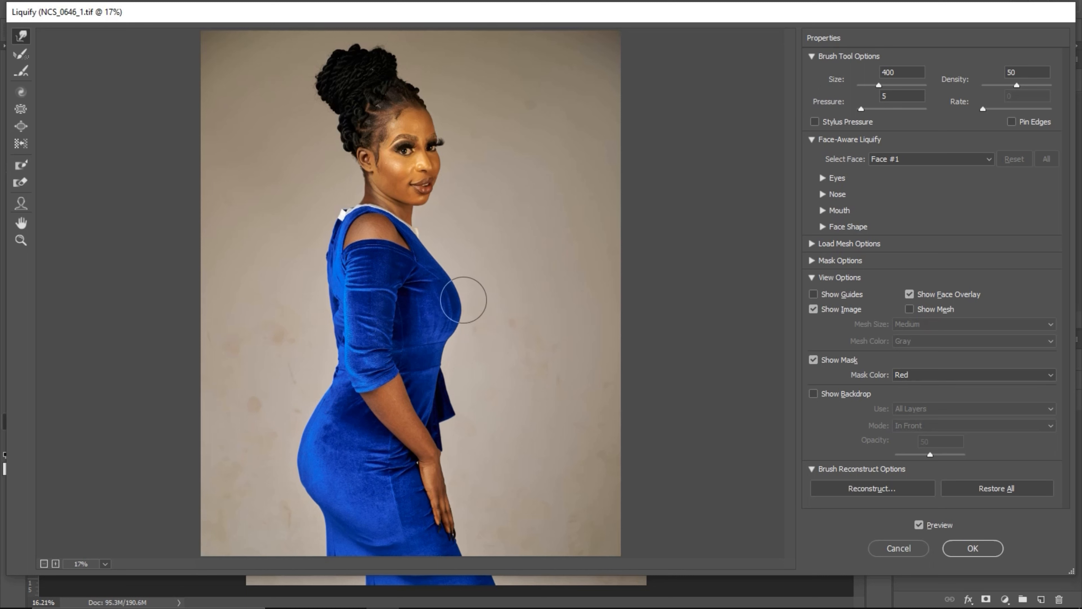
Refine the bust and front waist contour of the dress with brush sizes between 400 and 600.
key(bracketright)
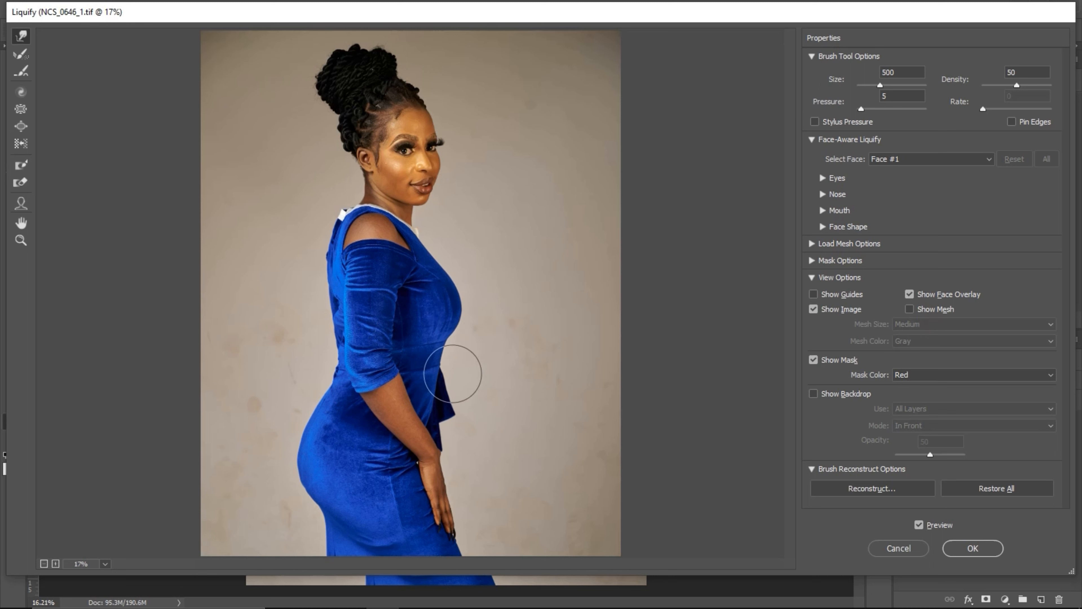
key(bracketright)
key(bracketright)
key(bracketleft)
key(bracketright)
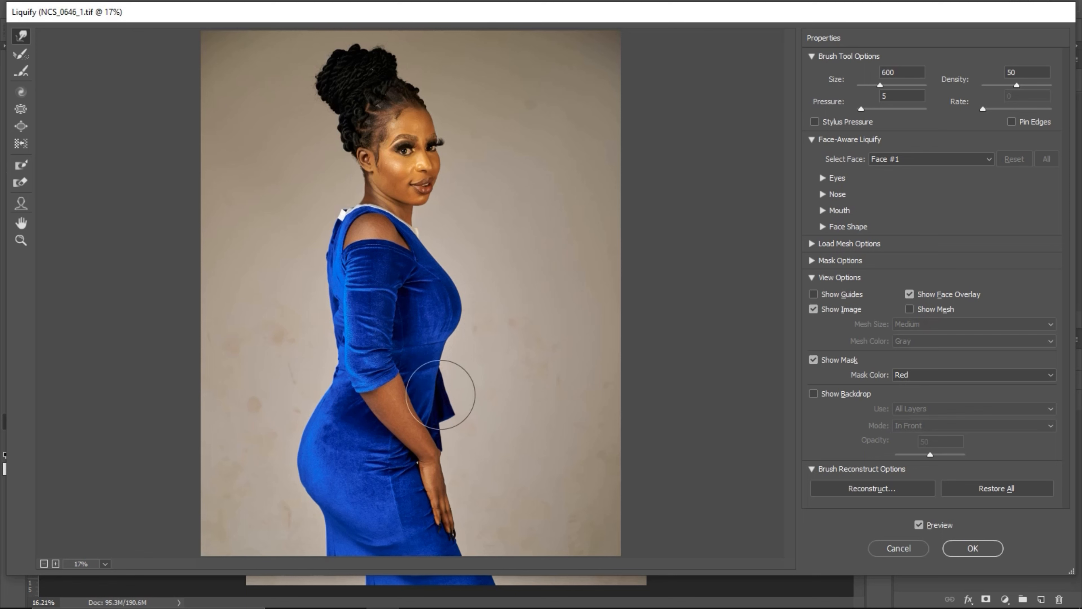
key(bracketleft)
key(bracketleft)
key(bracketleft)
key(bracketright)
key(bracketright)
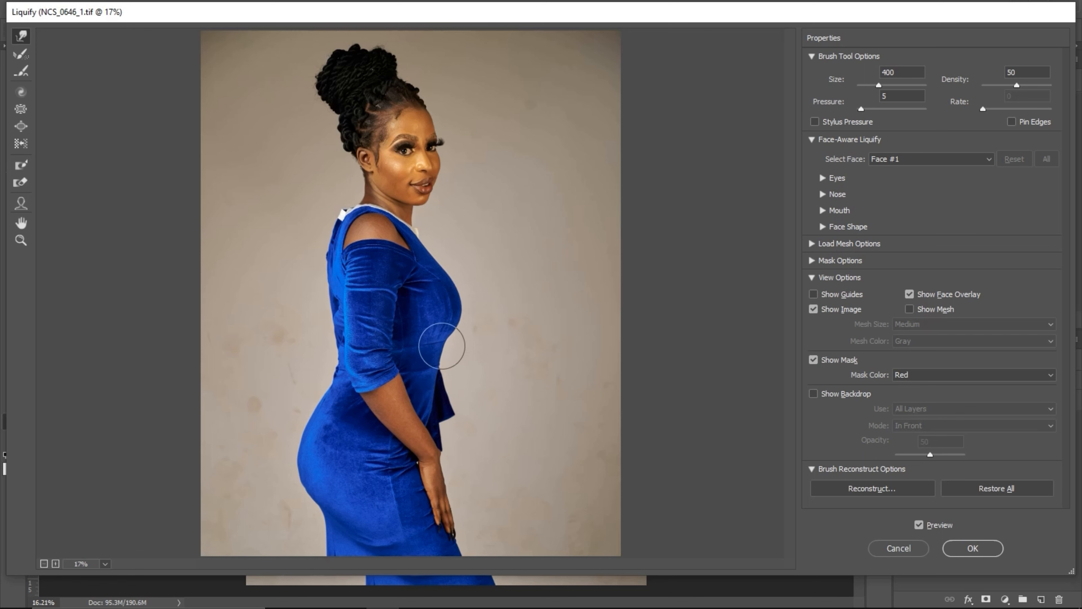
key(bracketright)
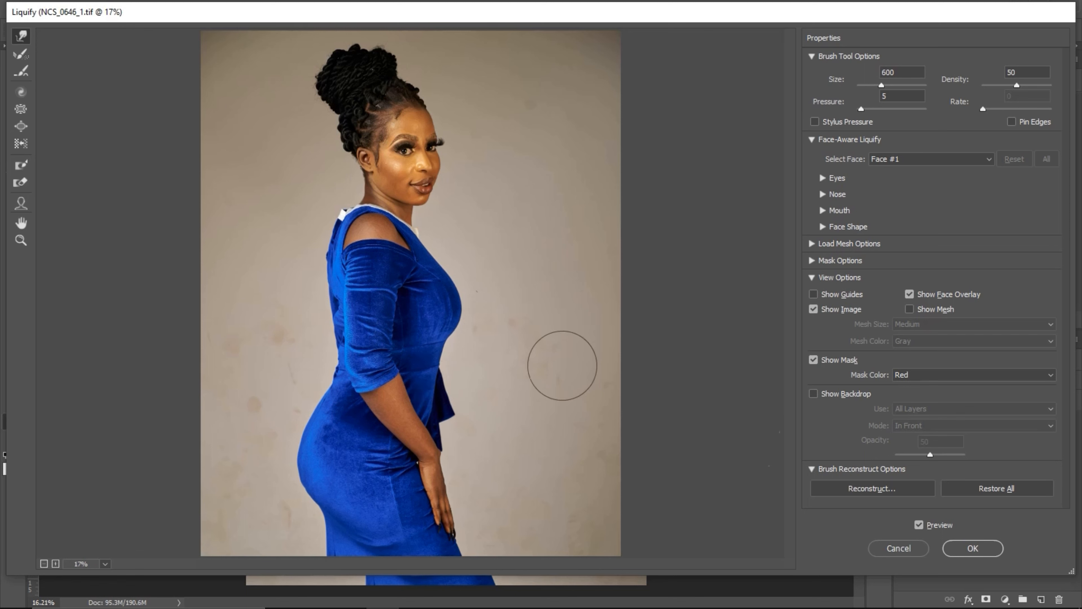
Compare the warped figure with the original image in the Liquify preview.
key(ctrl)
key(ctrl)
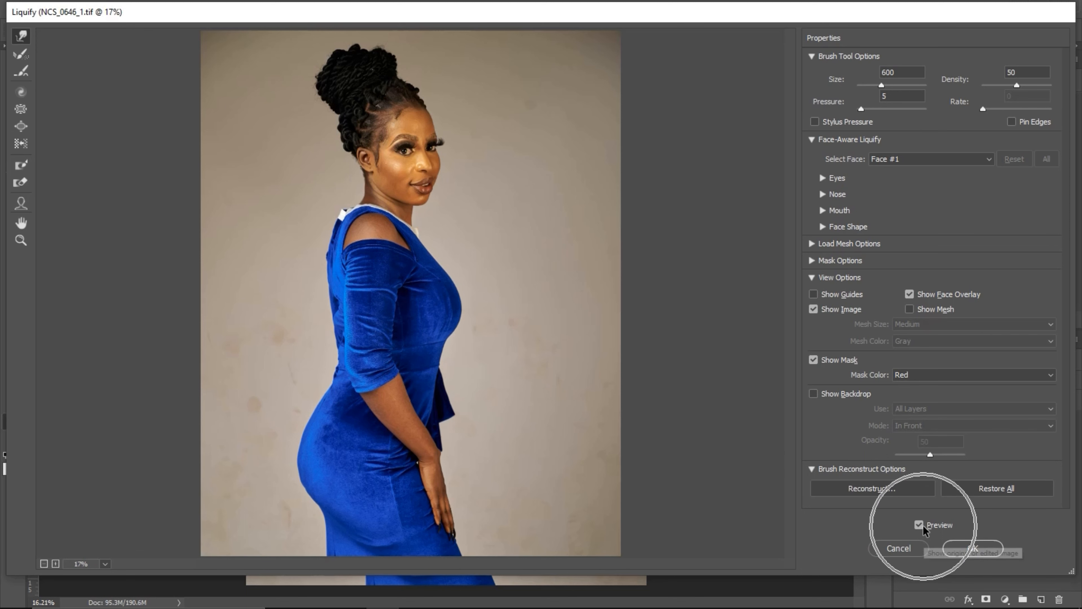
click(919, 525)
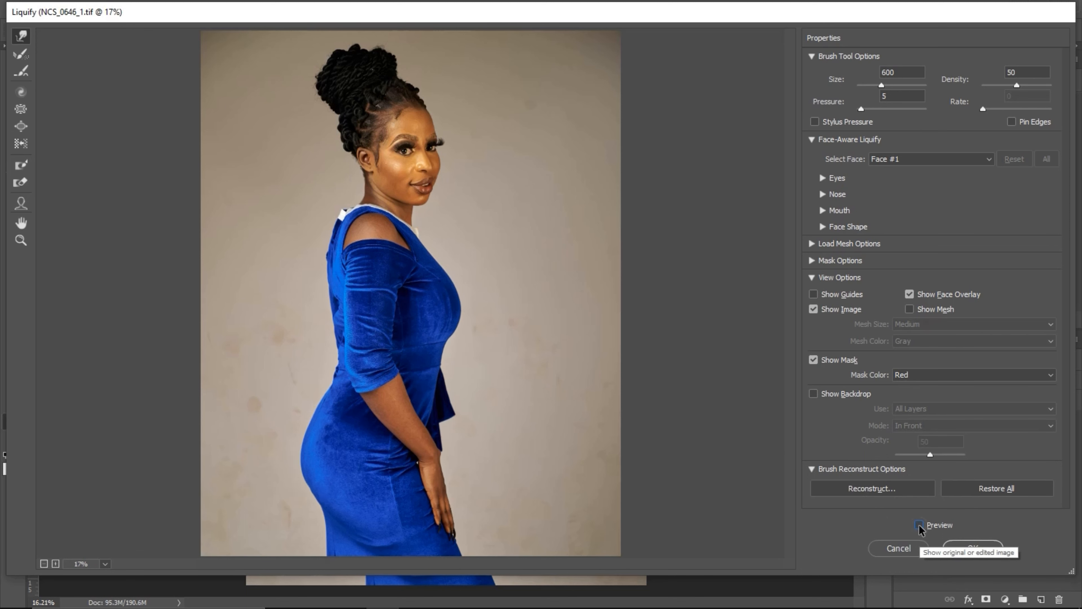
click(919, 525)
Reduce the warp brush size to 175 and apply the Liquify changes to the Background copy layer.
key(bracketleft)
key(bracketleft)
key(bracketleft)
key(bracketleft)
key(bracketleft)
key(bracketleft)
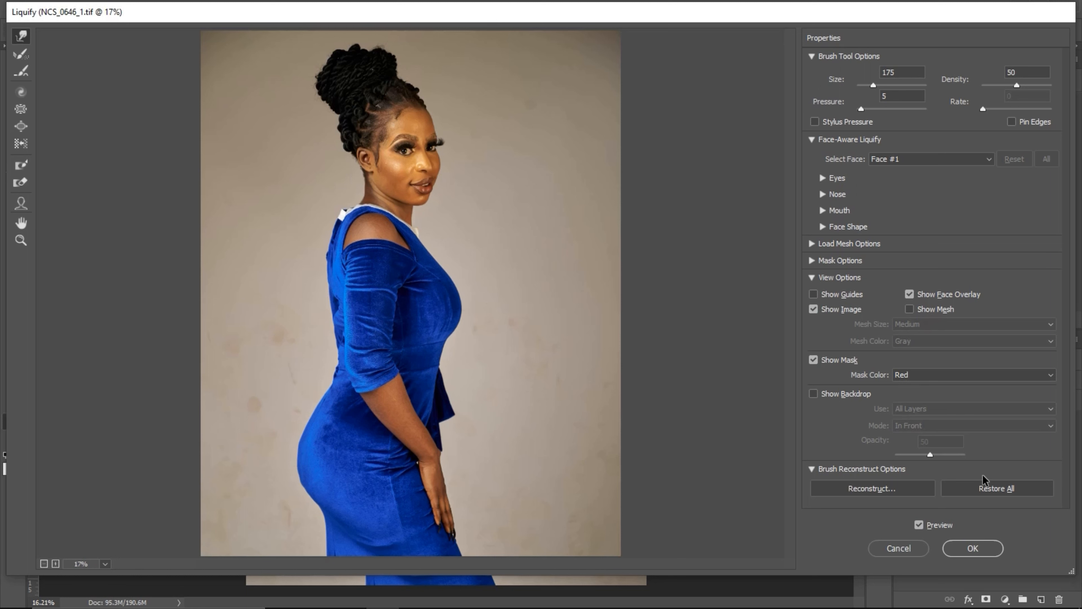
click(966, 548)
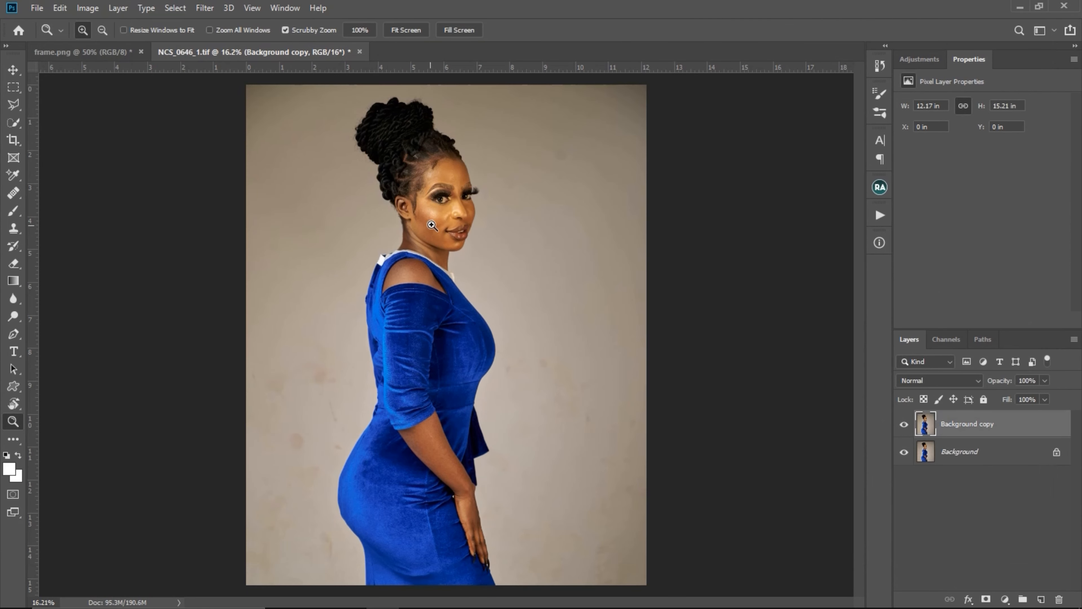
Toggle the Background copy layer's visibility to compare the body shape before and after Liquify.
click(904, 425)
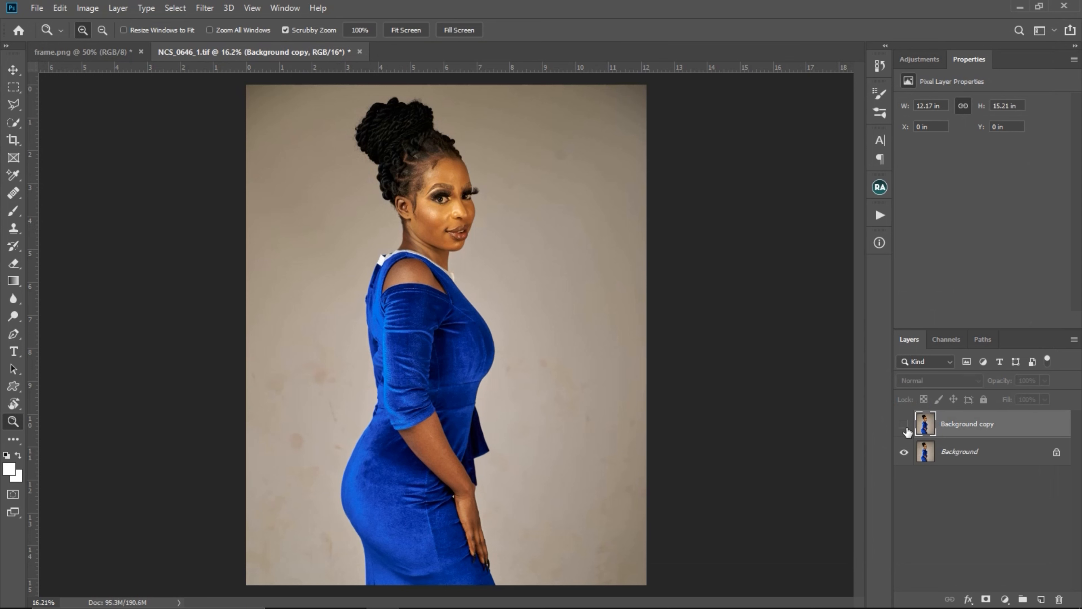
click(905, 427)
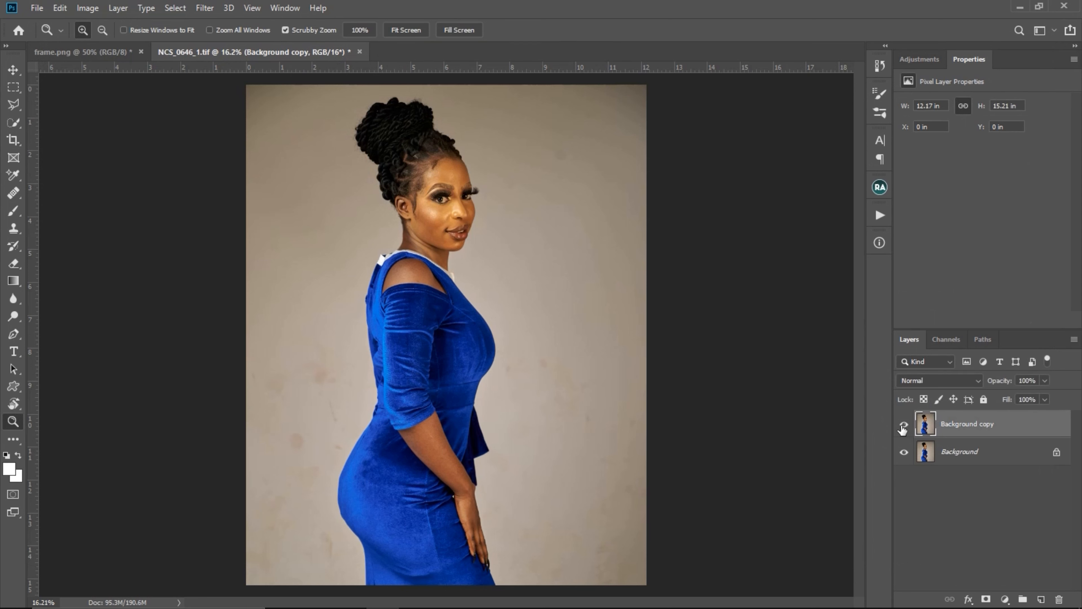
click(904, 427)
click(904, 427)
Reopen the Background copy layer in the Liquify filter.
mouse_move(354, 501)
mouse_down()
mouse_move(389, 505)
mouse_move(369, 498)
mouse_up()
click(205, 8)
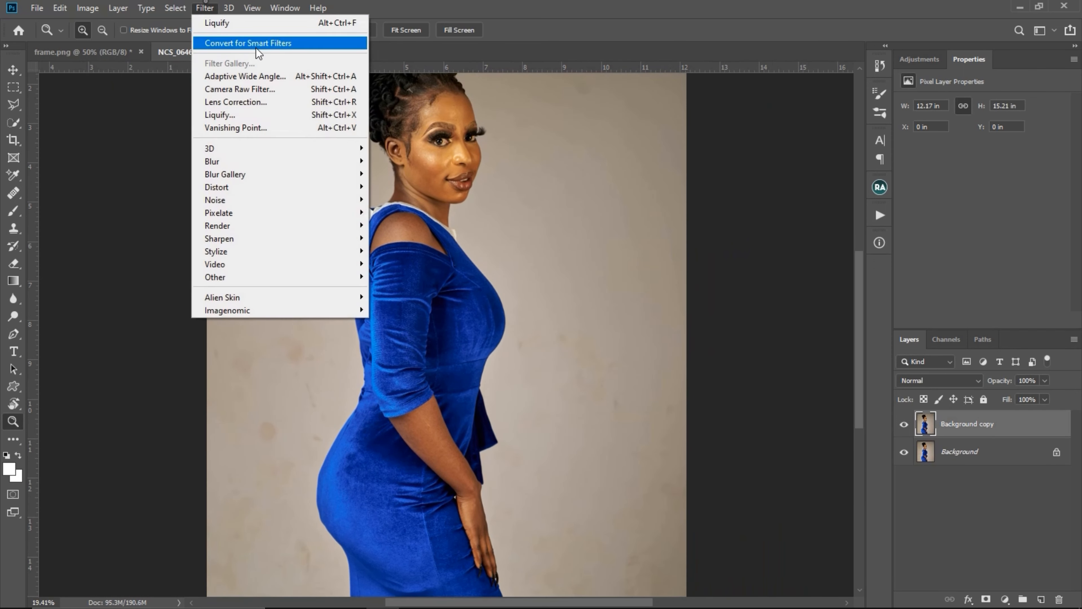
click(272, 115)
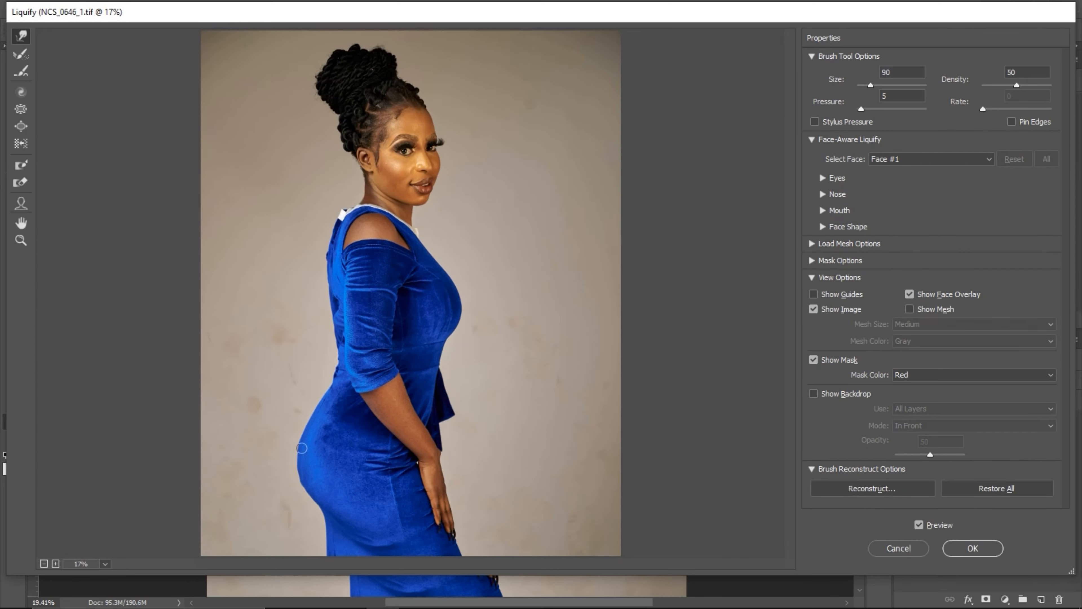
Smooth the rear hip contour with a small Forward Warp brush, around size 150, at pressure 5, and apply the filter.
ctrl+click(295, 456)
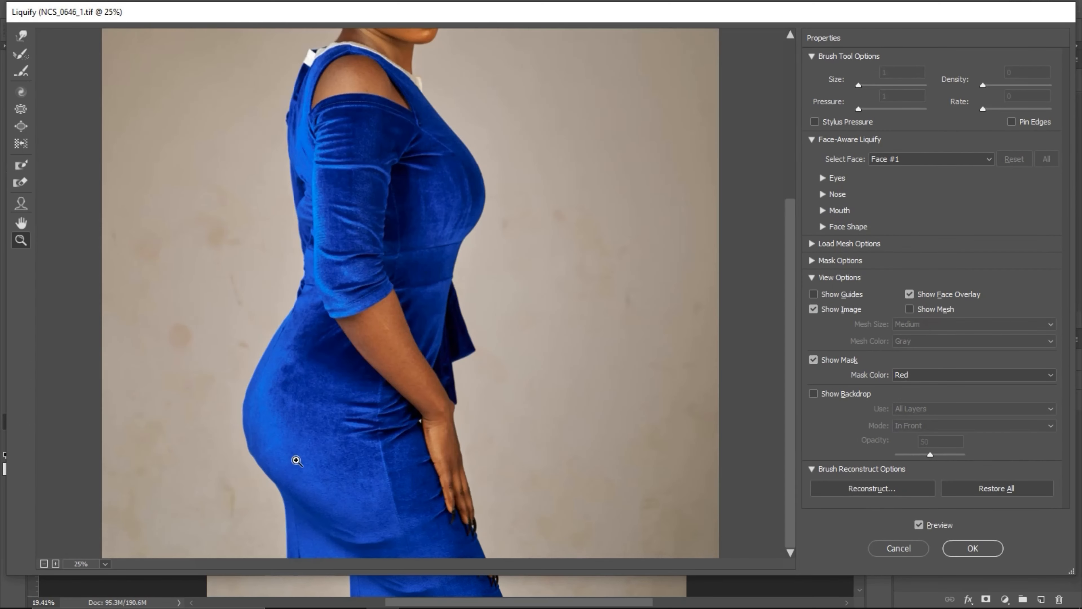
key(p)
key(Return)
key(bracketleft)
key(bracketleft)
key(bracketleft)
click(253, 436)
key(Return)
key(p)
key(bracketright)
key(bracketright)
key(bracketright)
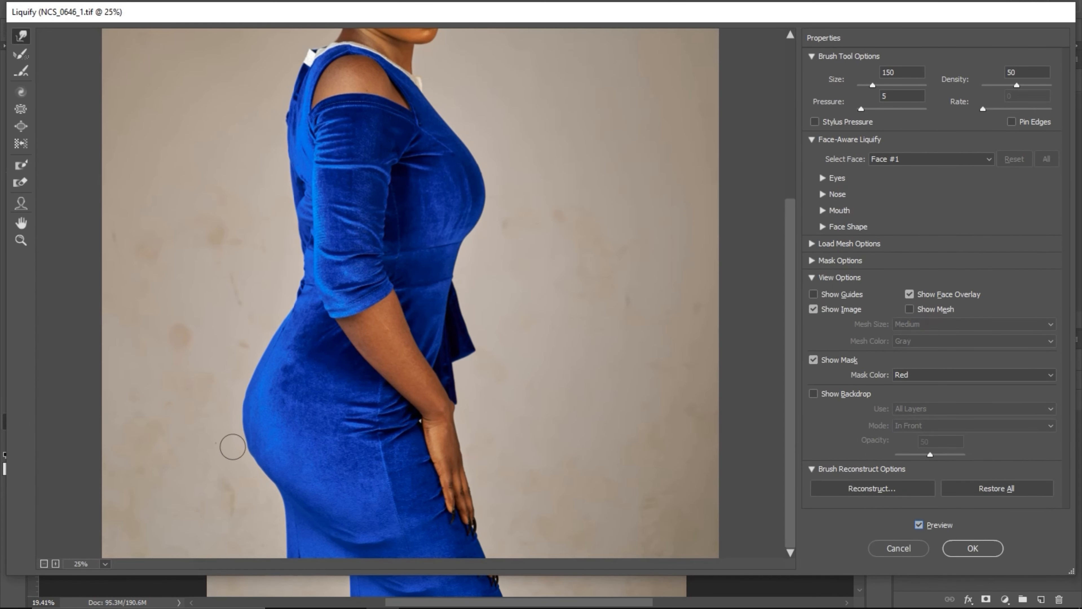
key(bracketleft)
key(bracketleft)
key(bracketleft)
click(973, 548)
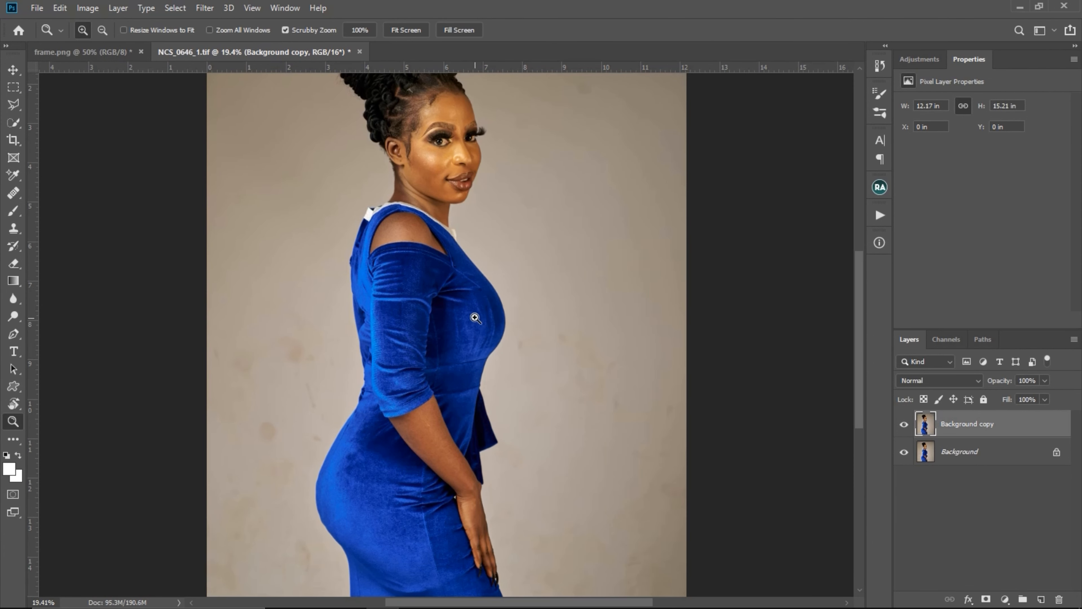
Add a new empty layer above Background copy and name it "blemishes".
mouse_move(474, 317)
mouse_down()
mouse_move(454, 297)
mouse_move(473, 323)
mouse_up()
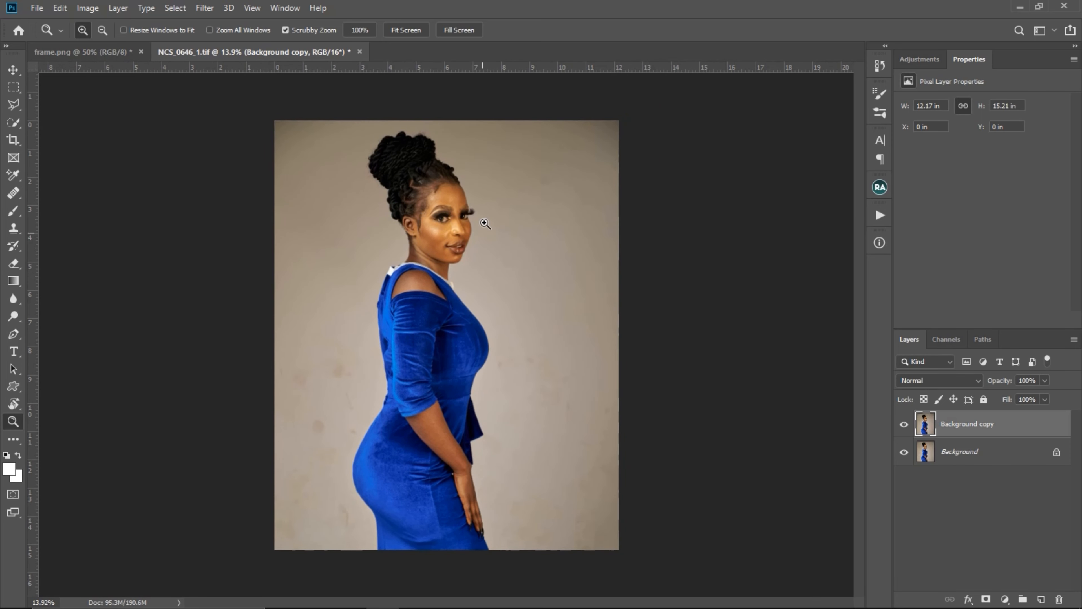
drag(485, 223, 470, 300)
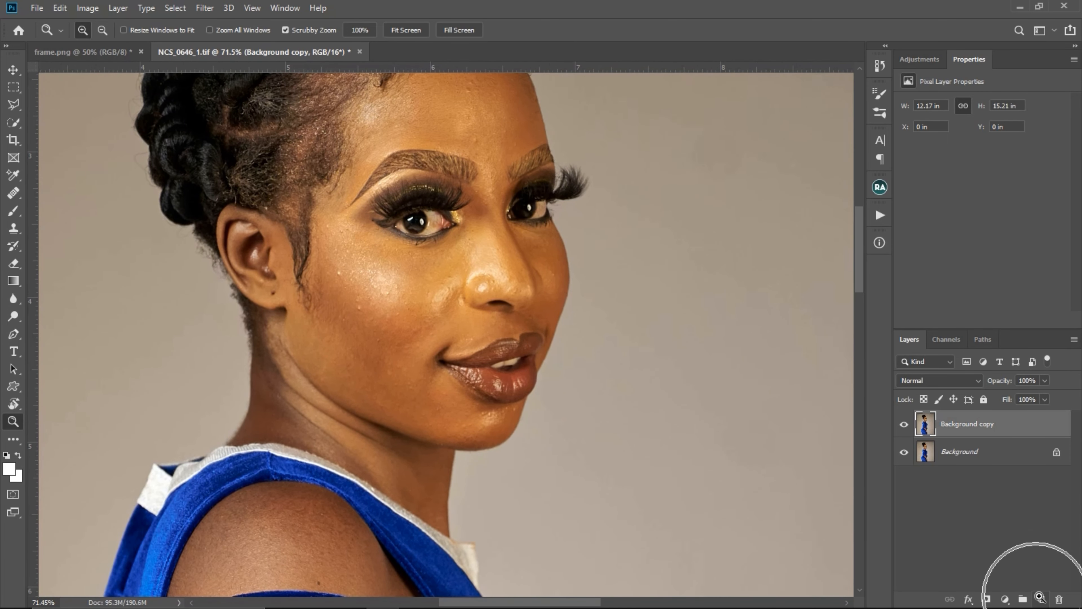
click(1046, 599)
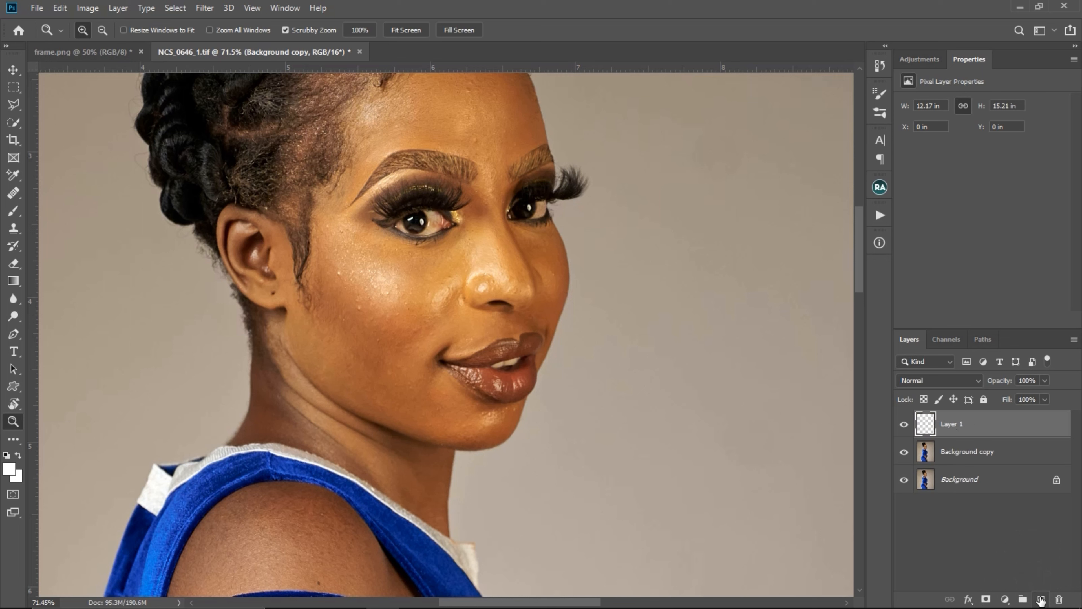
double_click(955, 424)
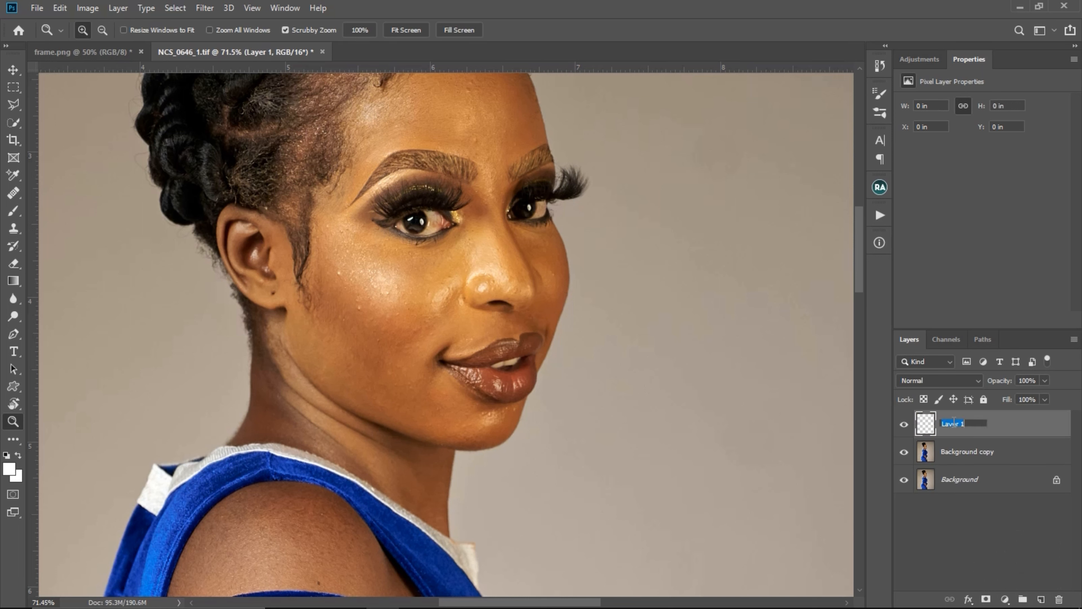
text(blemishes)
key(Return)
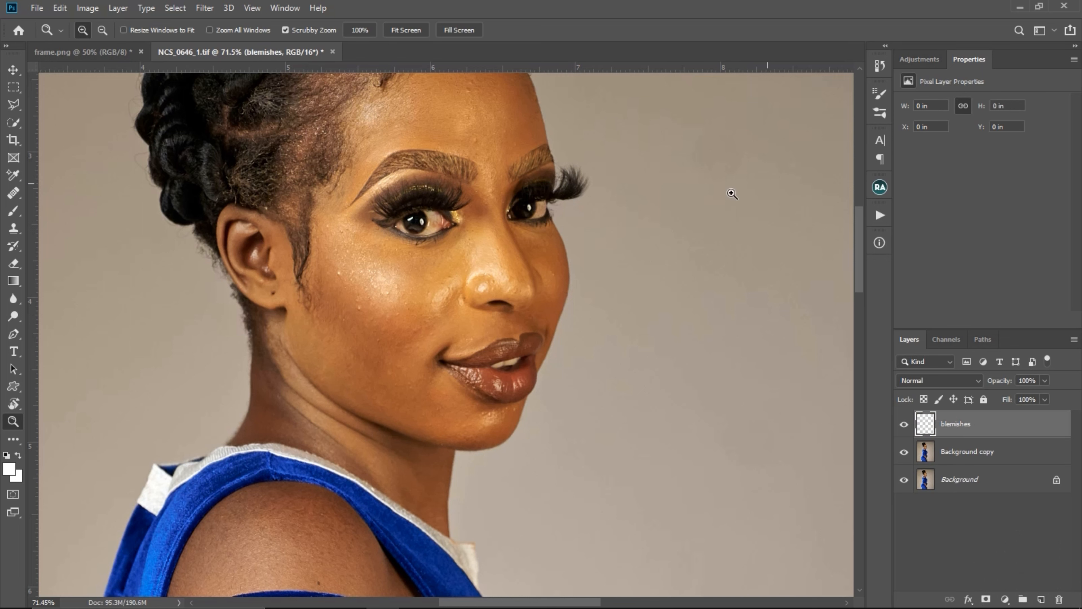
Choose the Healing Brush tool and use Sampled as its source.
click(20, 196)
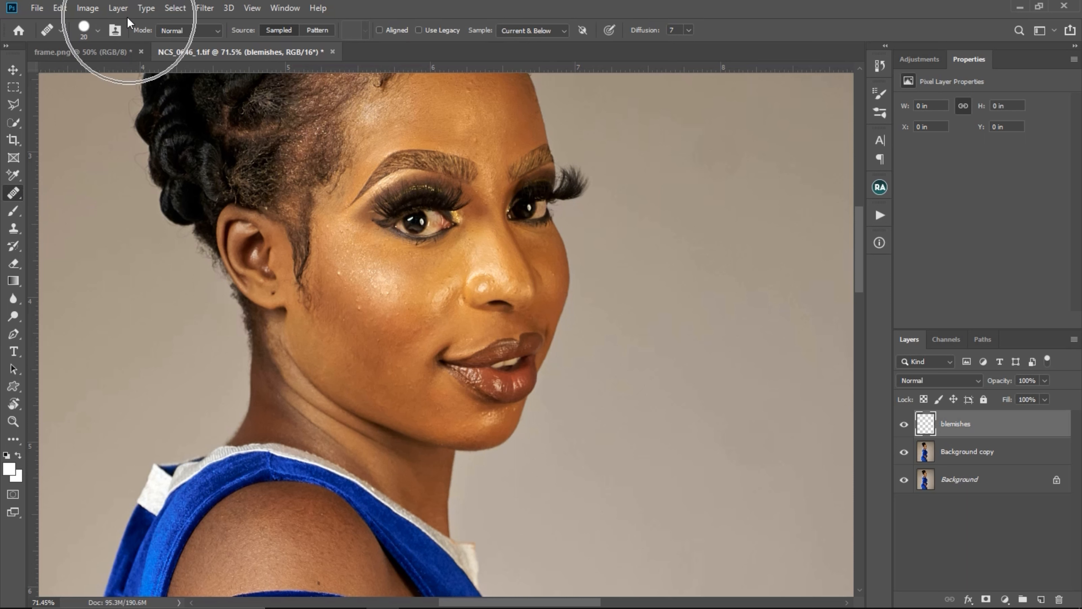
click(96, 29)
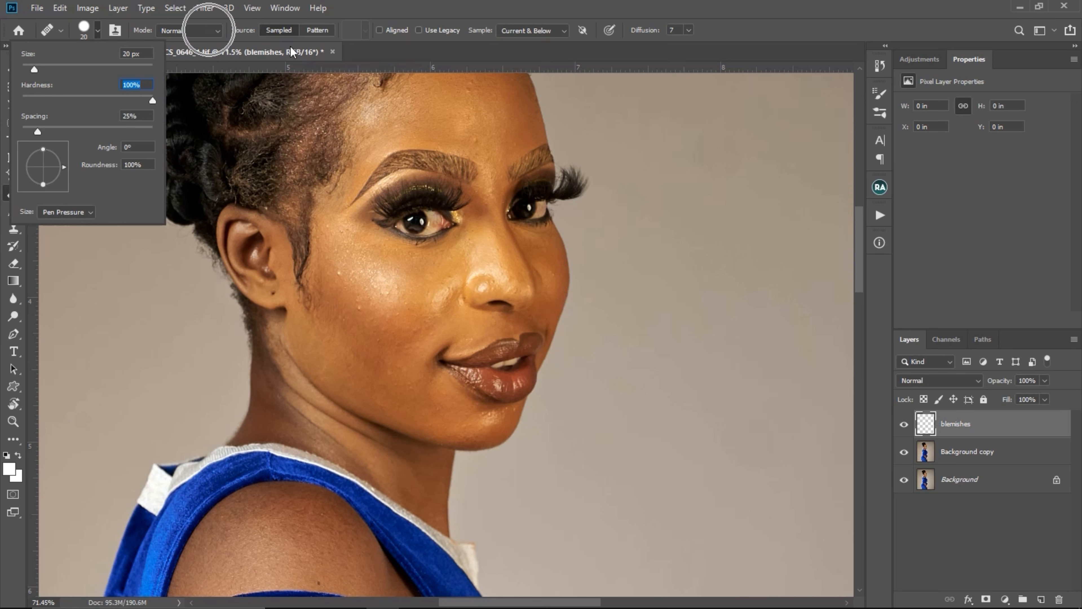
click(276, 29)
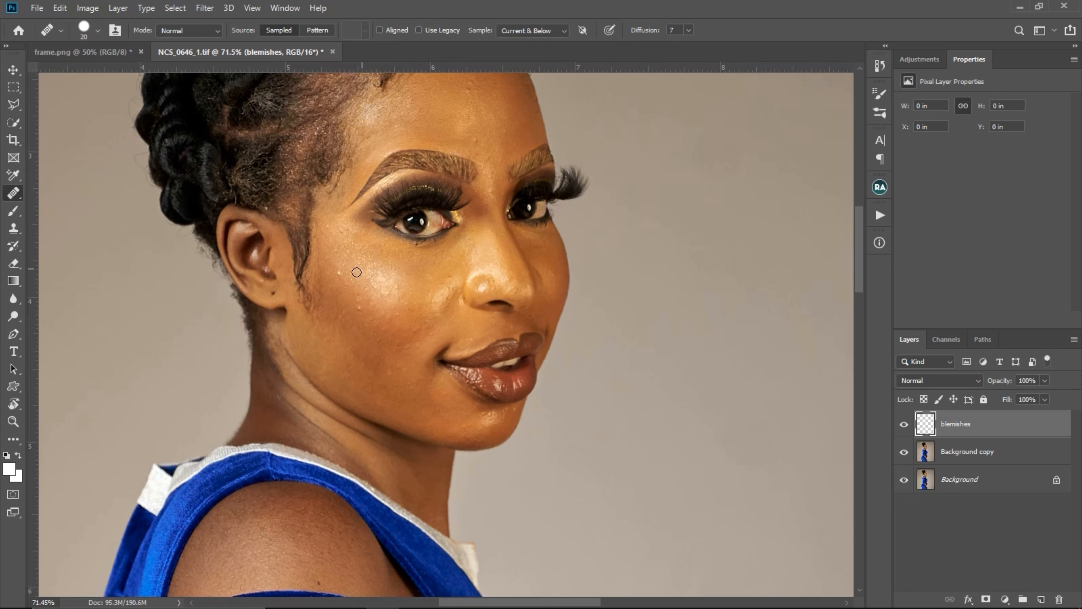
Set the healing brush size to 7, sample clean skin on the cheek, and heal a nearby spot on the blemishes layer.
key(bracketleft)
scroll(412, 318, up, 2)
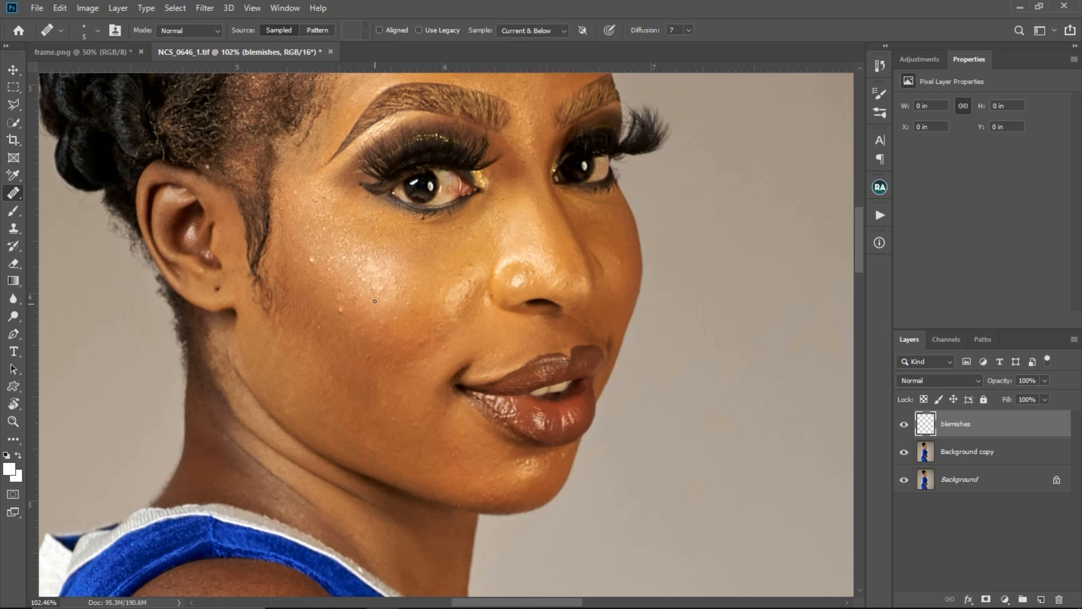
key(bracketright)
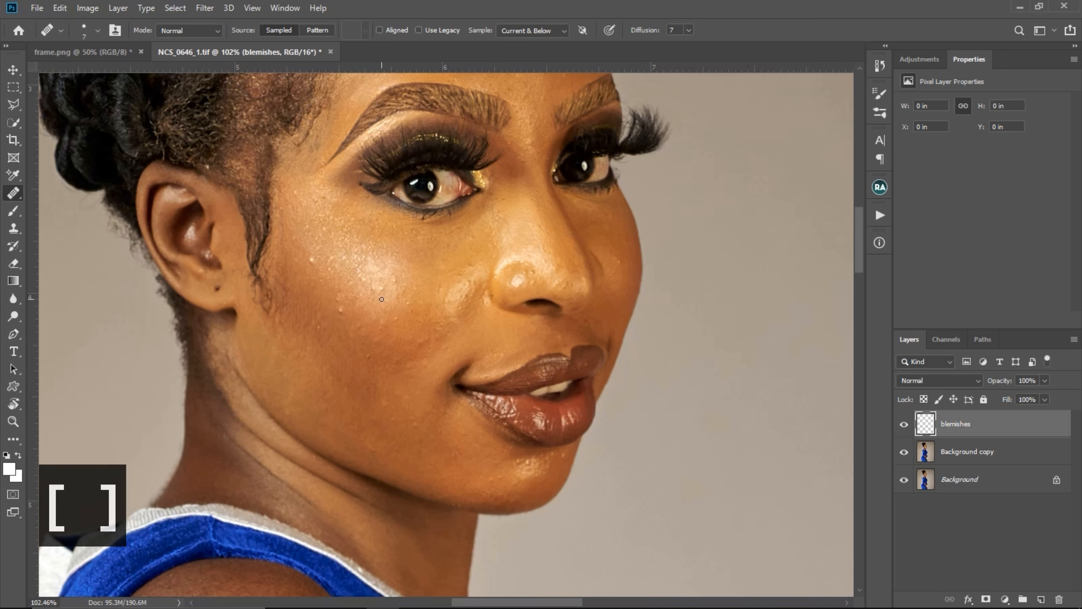
key(alt)
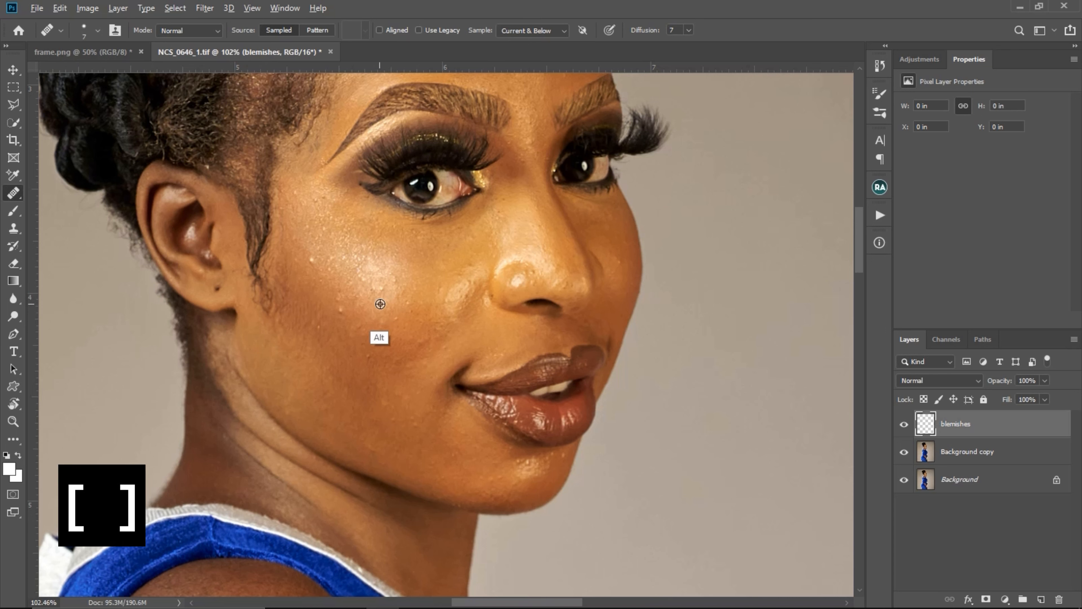
alt+click(384, 299)
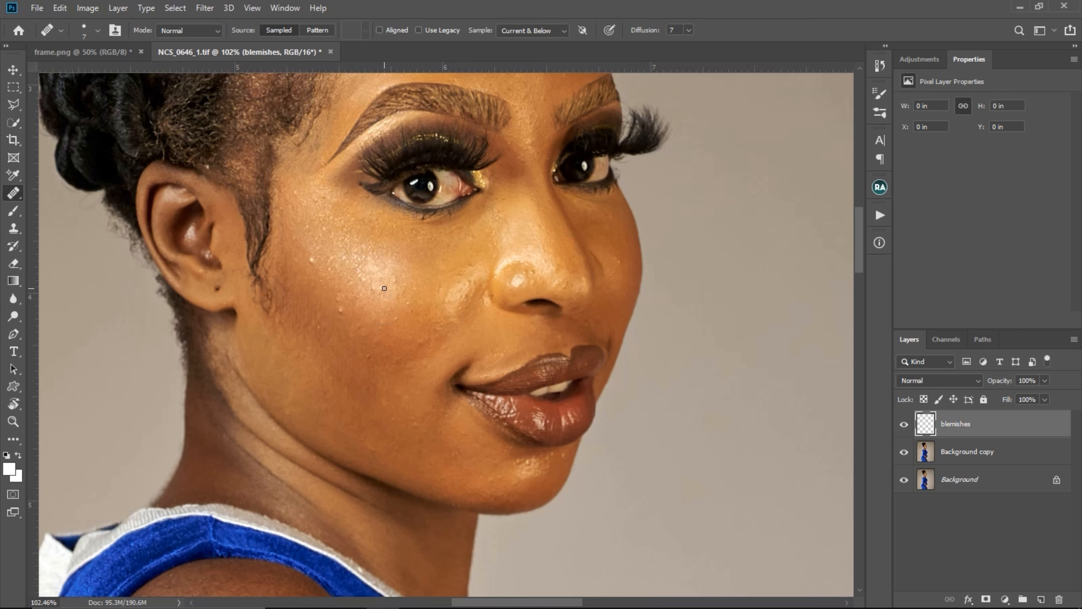
click(384, 288)
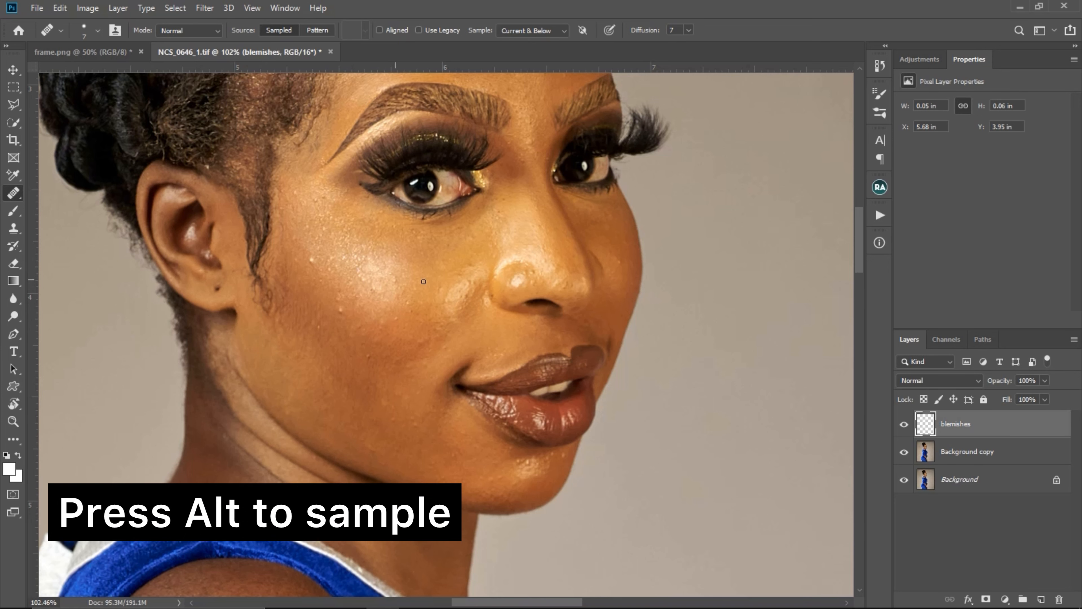
Sample clean skin near each blemish and heal the spots on the cheek and near the hairline on the blemishes layer.
alt+click(431, 265)
click(410, 272)
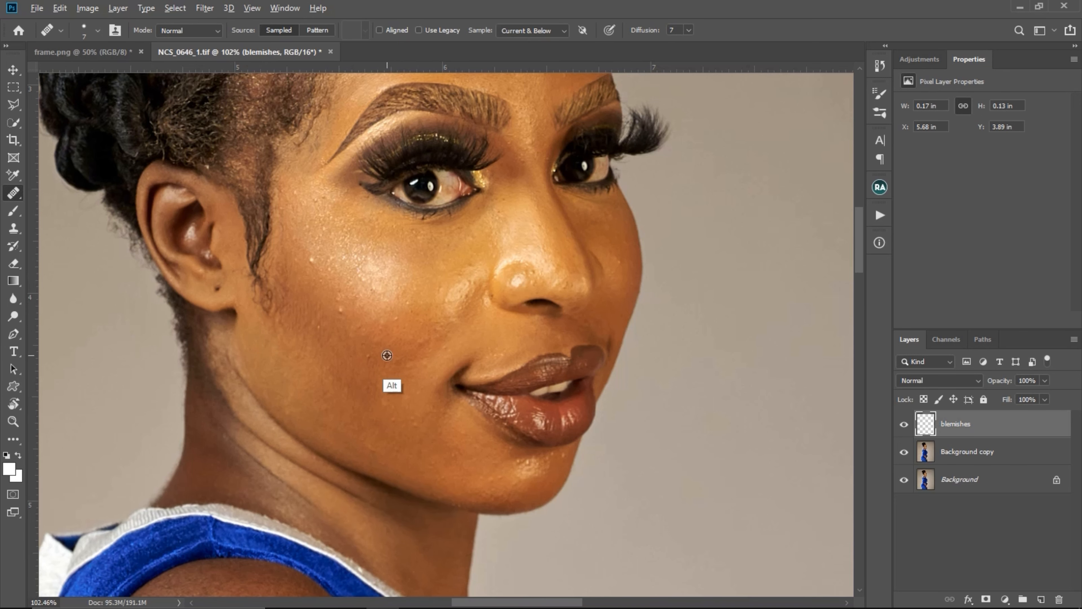
click(398, 321)
click(350, 309)
alt+click(319, 274)
click(311, 264)
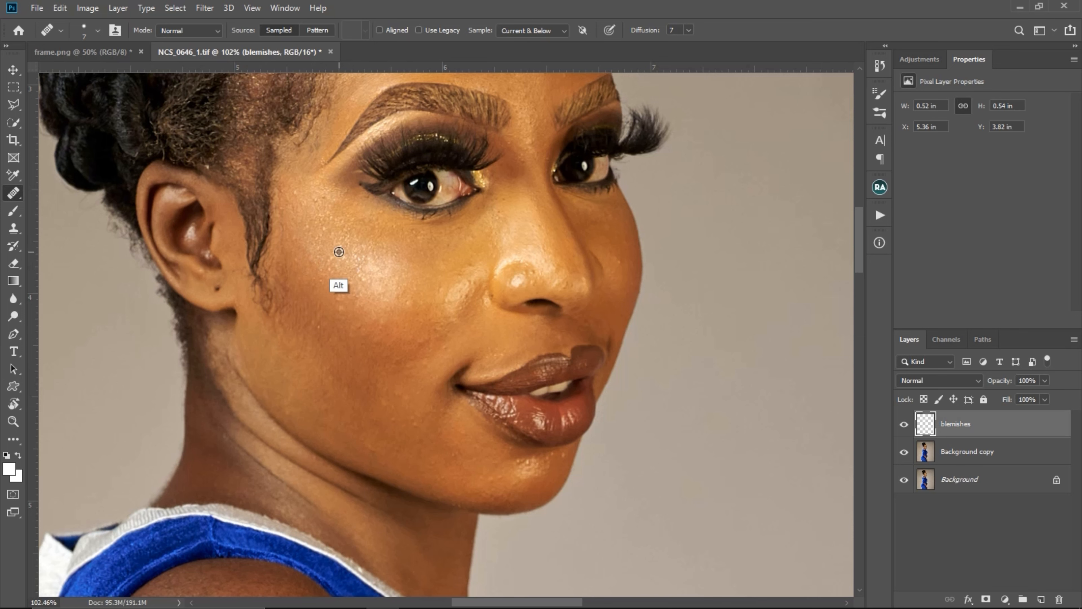
Heal the bright specks on the upper cheek beside the eye, sampling fresh skin beside each one.
alt+click(340, 280)
alt+click(342, 270)
click(332, 259)
drag(344, 289, 317, 345)
alt+click(305, 261)
click(301, 253)
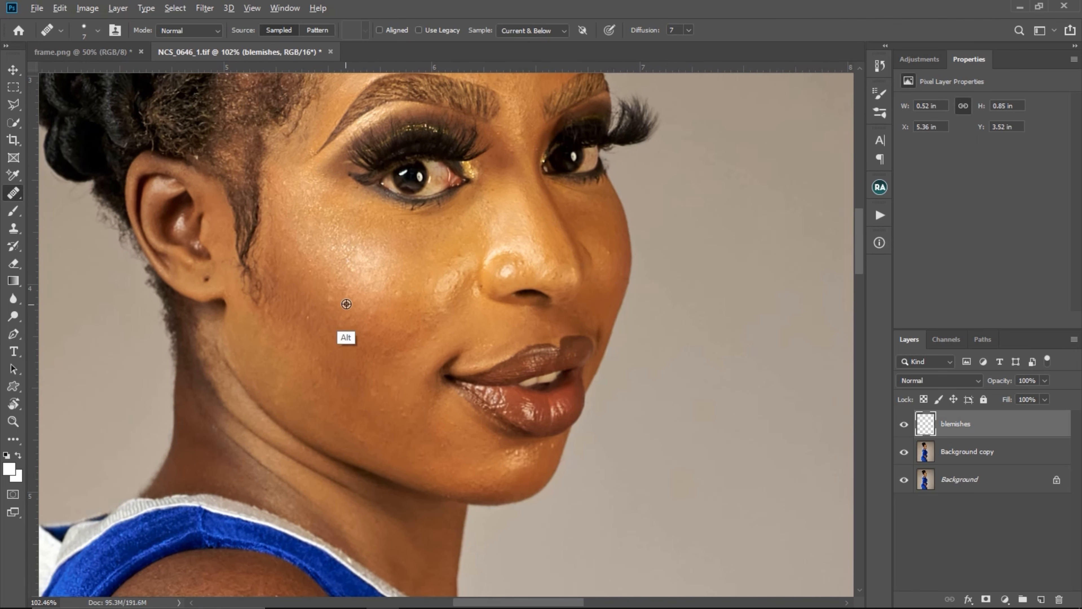
Sample skin on the lower cheek and heal the remaining spots across the face on the blemishes layer.
alt+click(346, 305)
alt+click(455, 314)
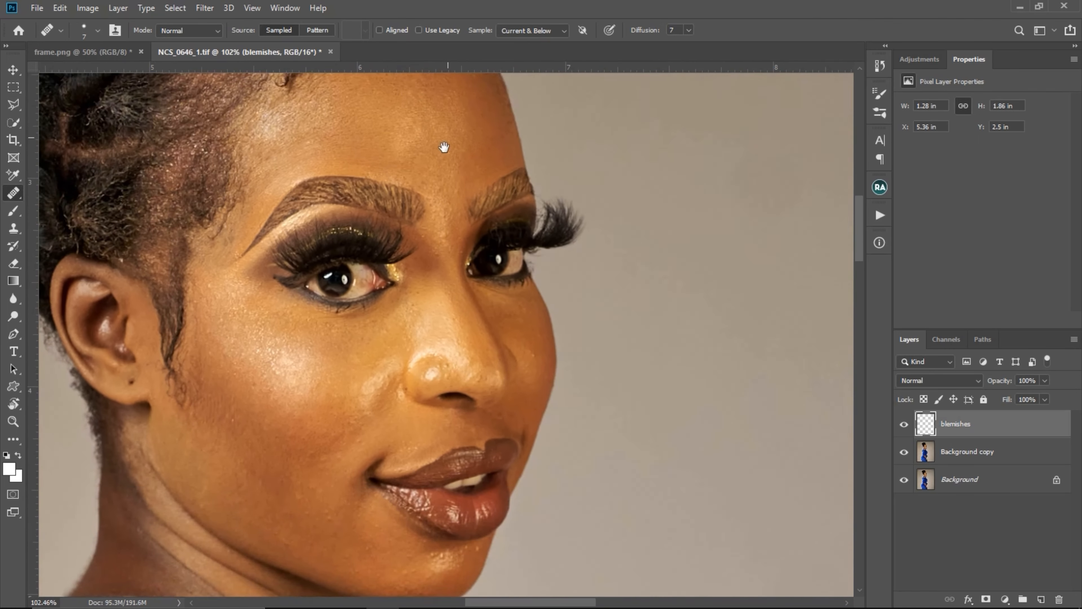
drag(442, 147, 414, 55)
key(z)
alt+click(466, 312)
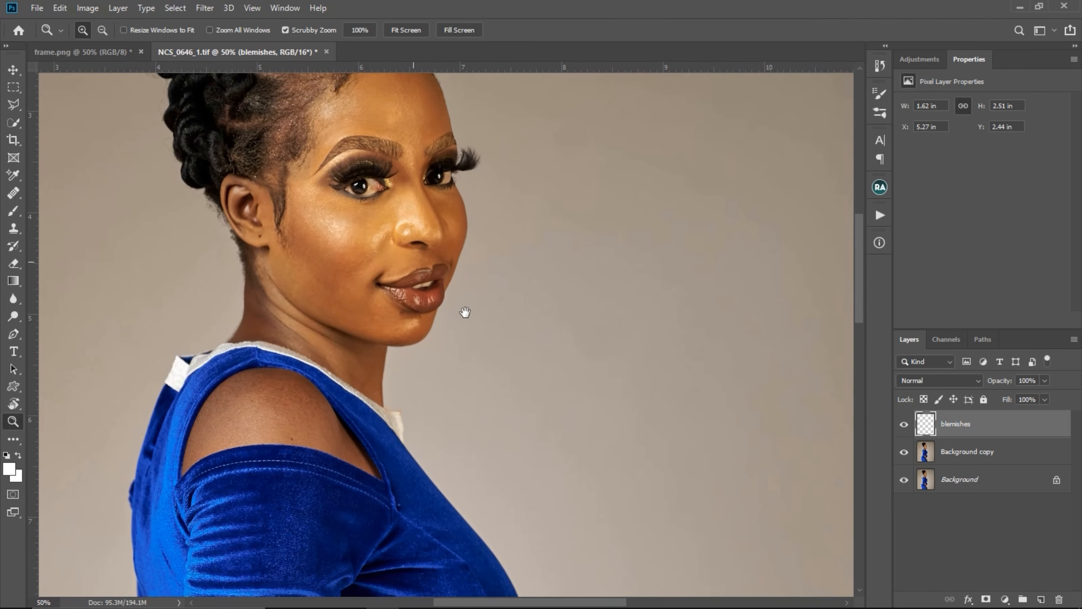
mouse_move(466, 312)
mouse_down()
mouse_move(498, 308)
mouse_move(479, 299)
mouse_up()
drag(488, 300, 442, 247)
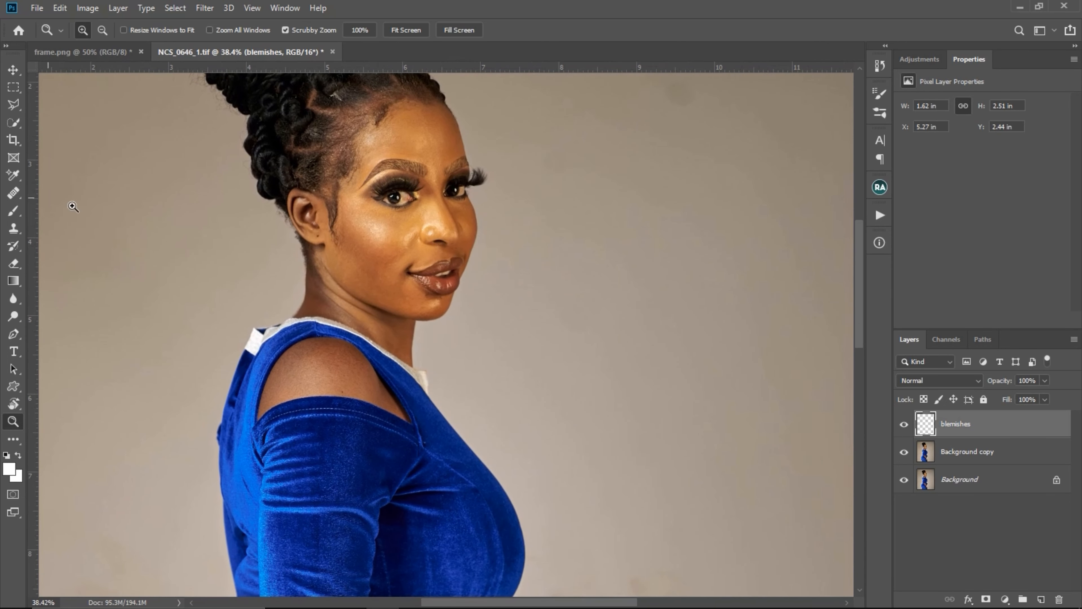
Choose the Clone Stamp tool, look over its brush presets and keep its blending mode at Normal.
click(10, 195)
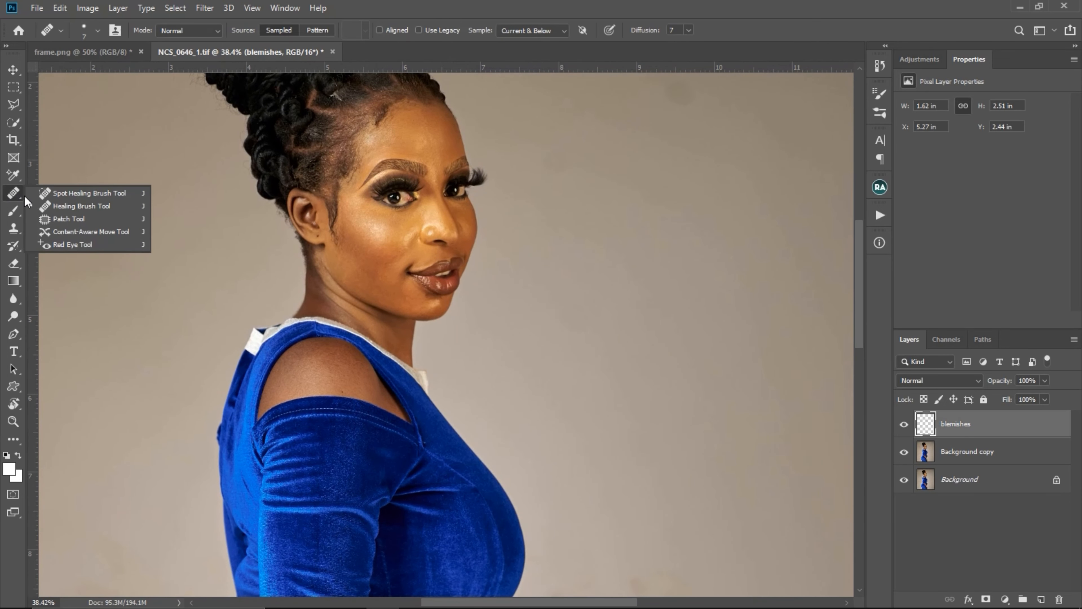
click(78, 206)
click(13, 228)
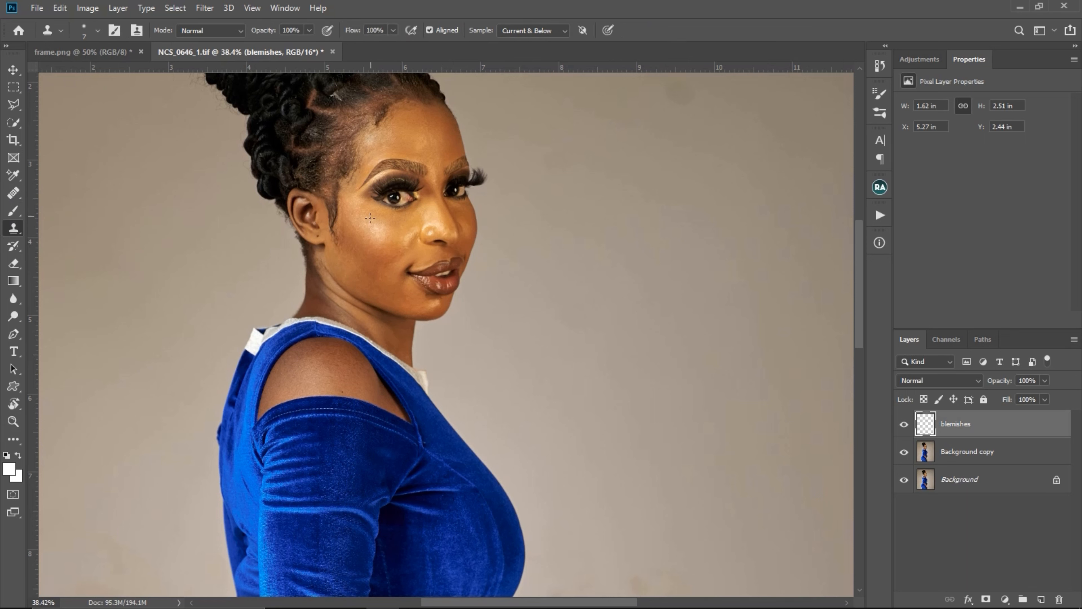
click(97, 30)
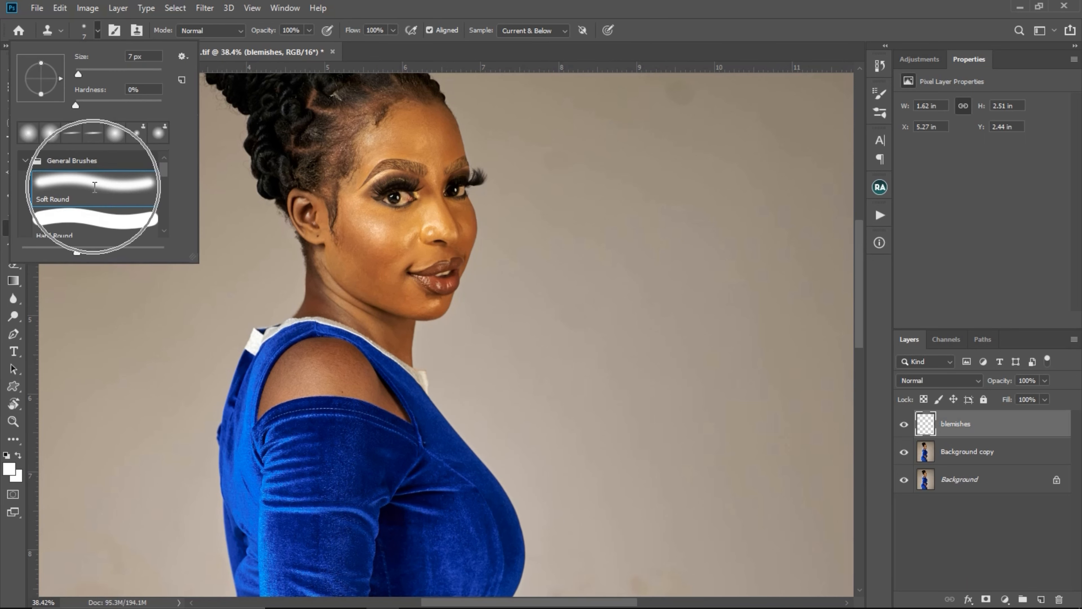
click(234, 34)
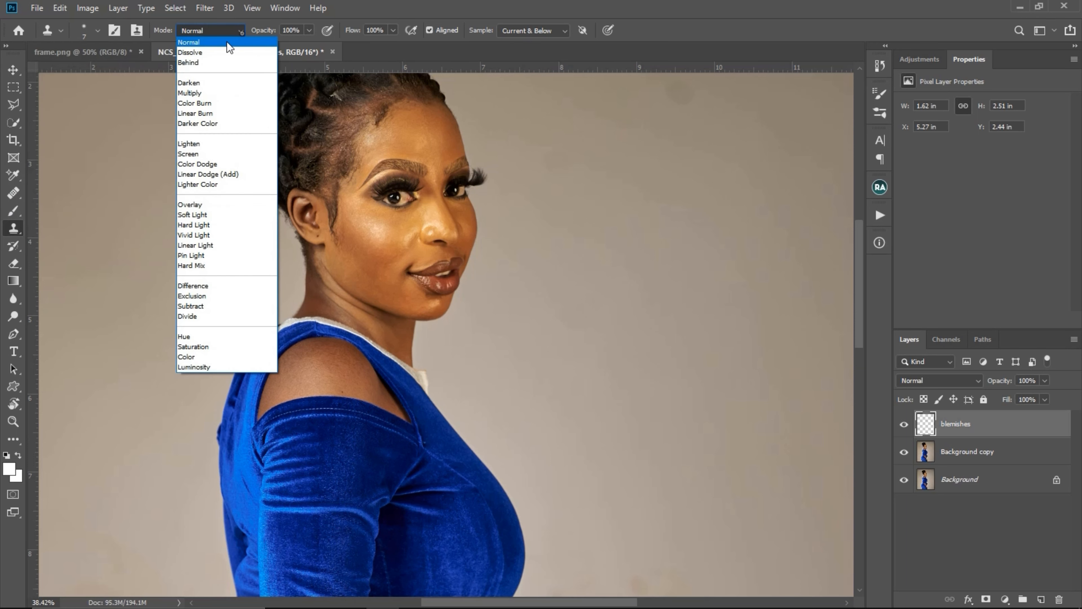
click(229, 42)
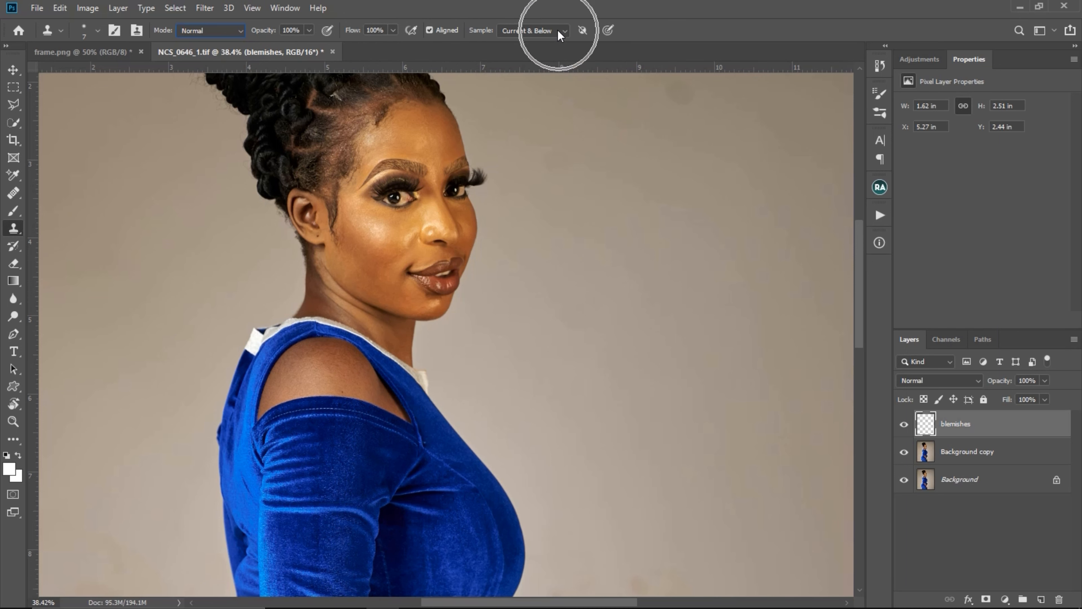
drag(393, 256, 413, 186)
key(z)
drag(468, 233, 418, 186)
drag(464, 223, 499, 247)
drag(437, 176, 435, 199)
drag(426, 265, 410, 247)
drag(411, 292, 406, 208)
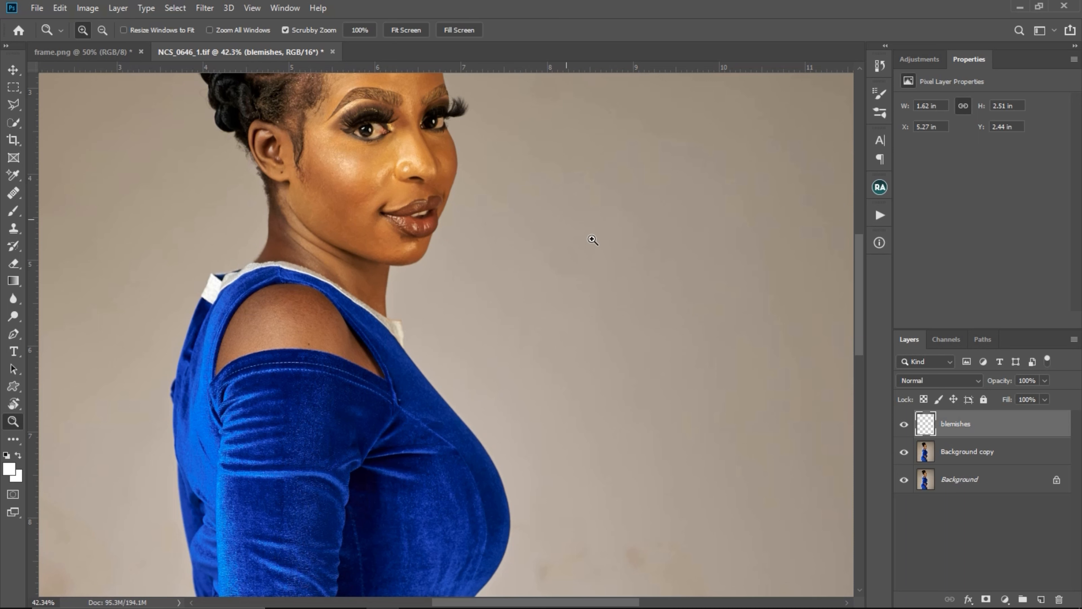
Open the Beauty Retouch panel and run DB Curves to build the Dodge & Burn curve layers with visual aids.
click(880, 188)
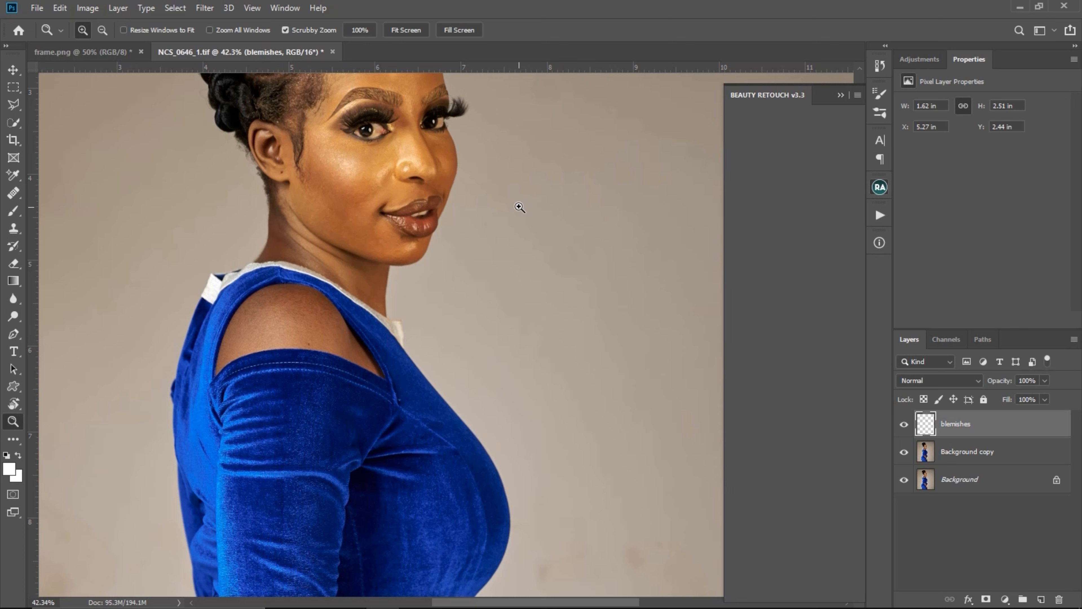
click(723, 174)
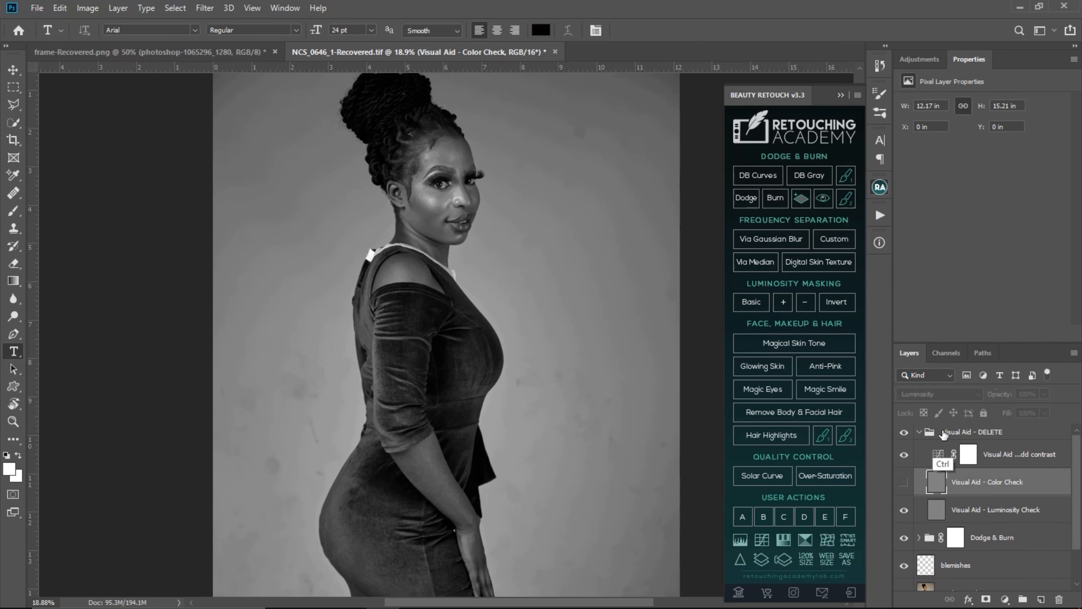
Collapse the Visual Aid - DELETE group, then expand the Dodge & Burn group and select the Dodge Curve layer's mask.
click(943, 434)
click(919, 432)
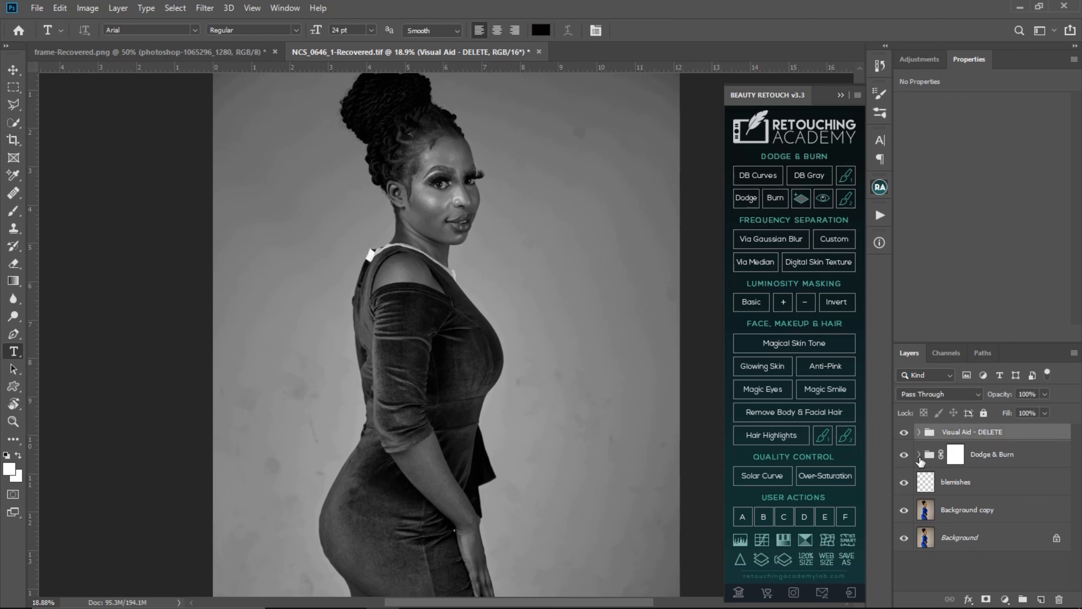
click(955, 455)
click(919, 454)
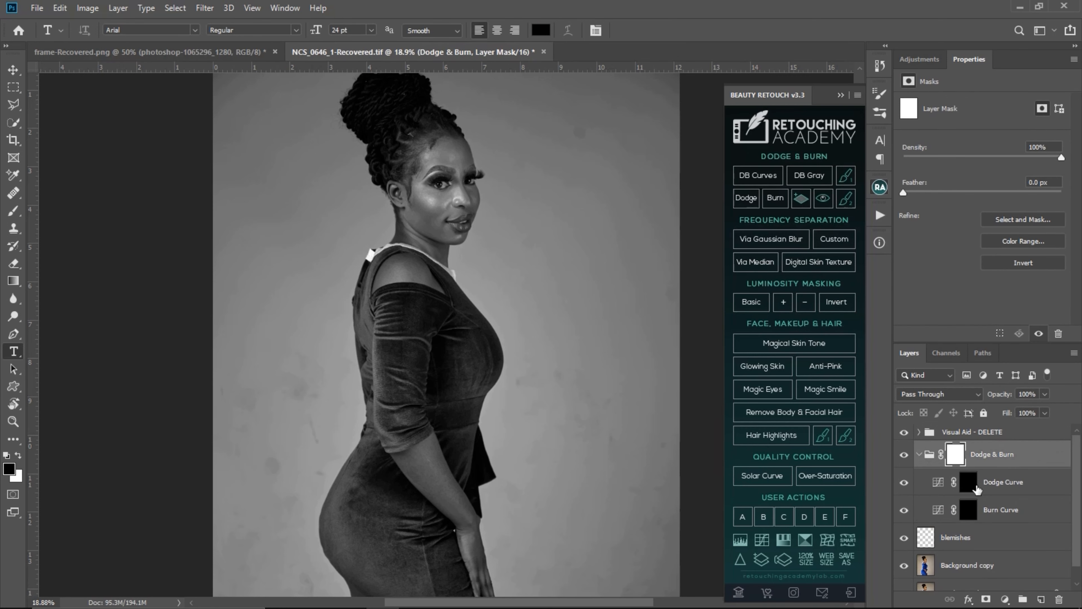
click(967, 489)
click(974, 513)
click(970, 489)
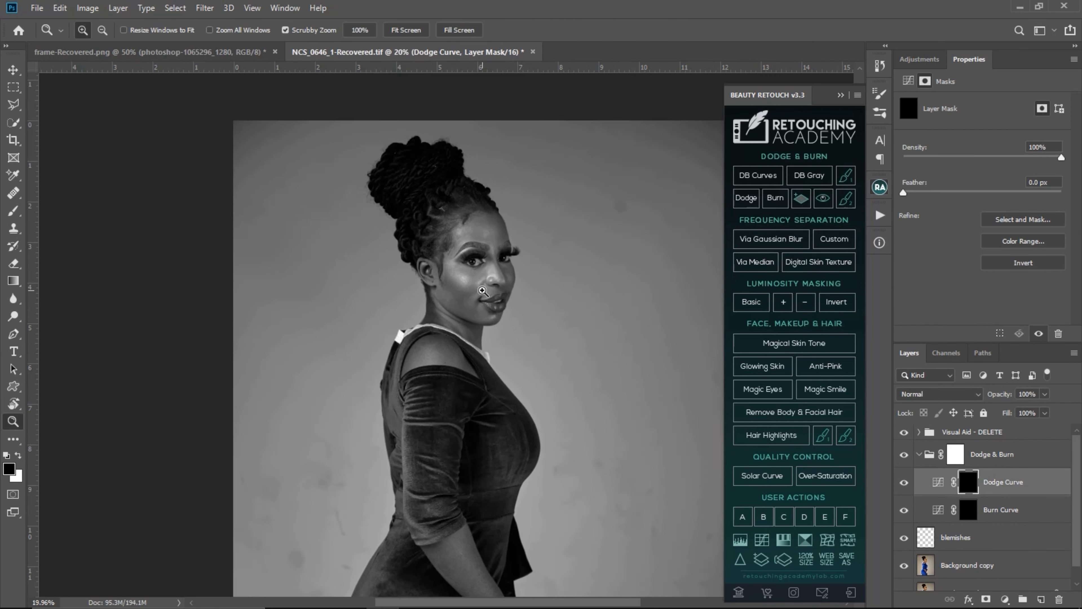
Choose the Brush tool for the Dodge Curve mask and set its flow to 5%.
drag(482, 291, 534, 319)
drag(527, 360, 519, 293)
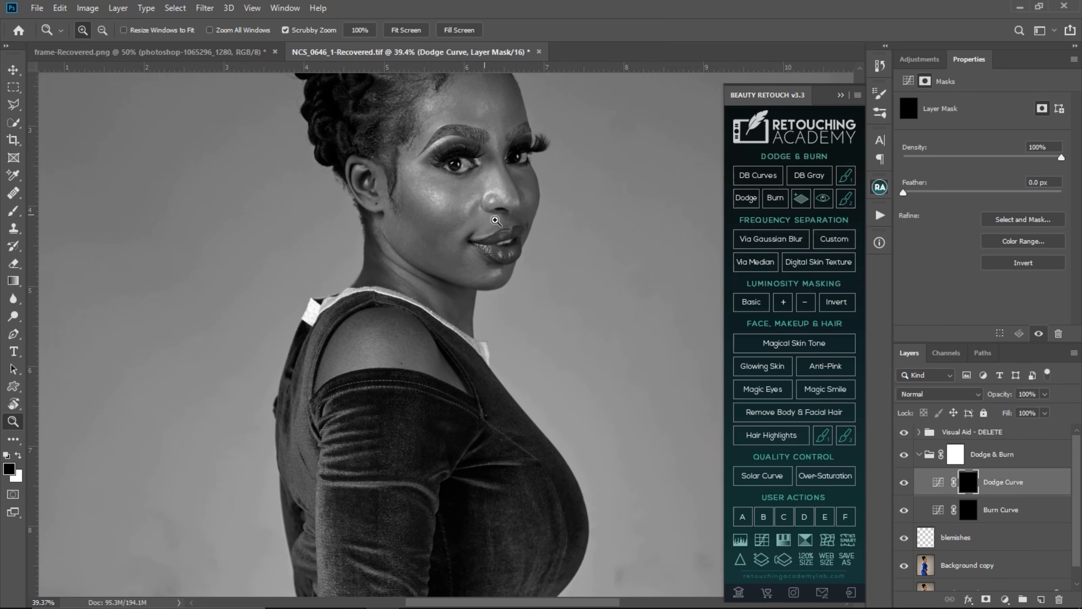
drag(490, 226, 500, 239)
drag(489, 283, 533, 278)
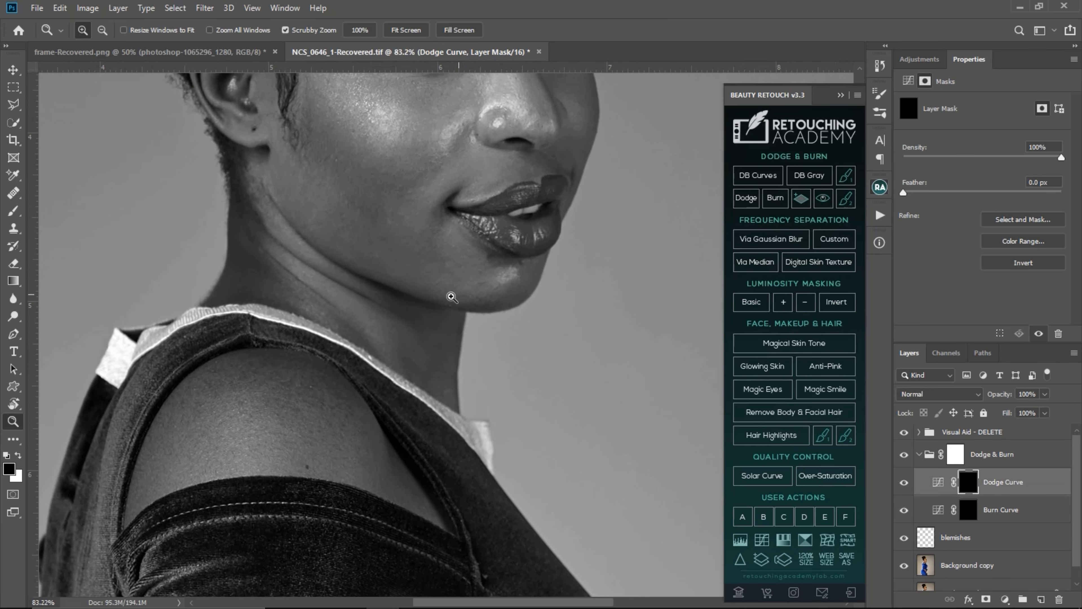
drag(451, 296, 428, 287)
drag(505, 322, 495, 268)
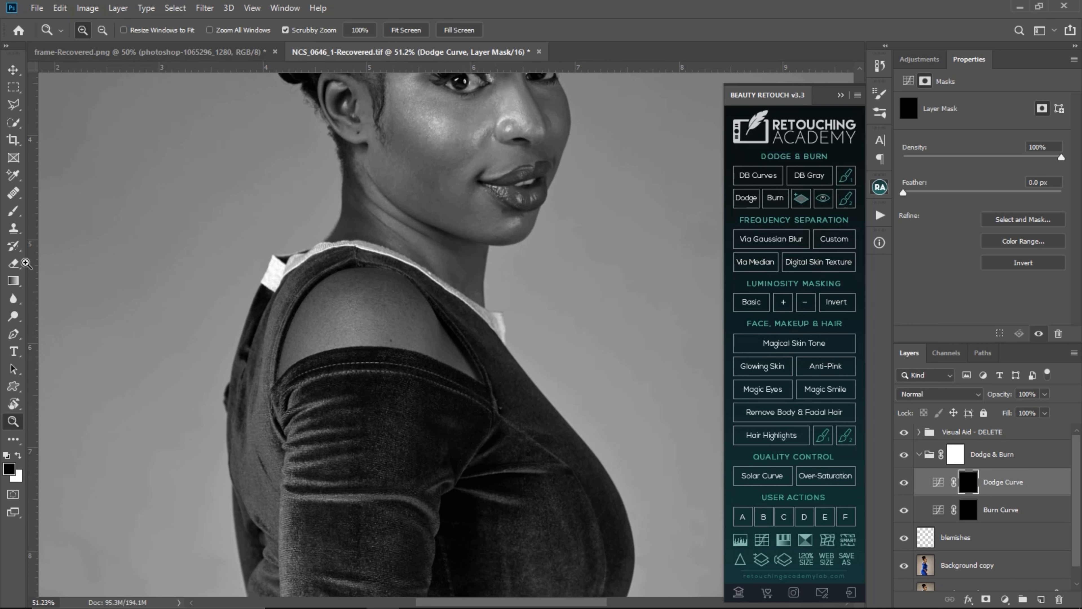
click(13, 211)
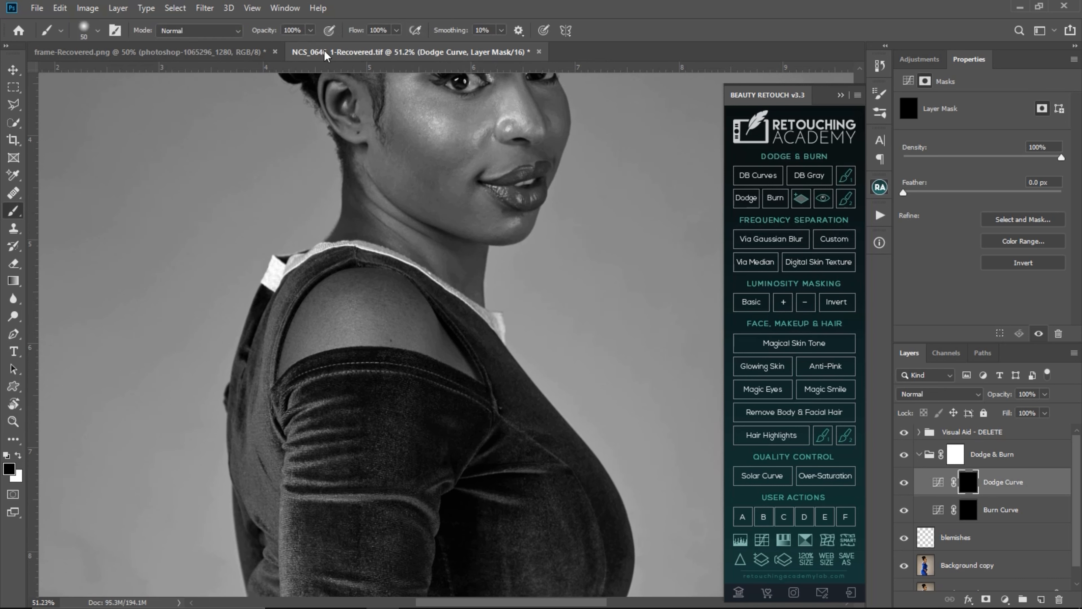
click(396, 30)
click(385, 31)
text(5)
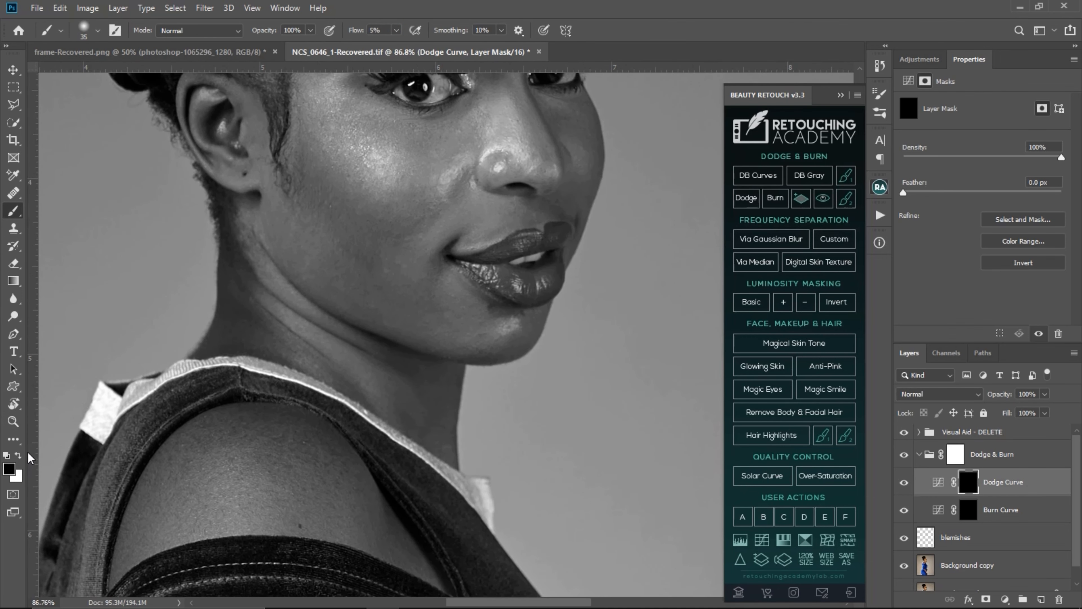
Make white the foreground colour and reduce the brush to size 15 for dodging around the chin.
key(x)
key(x)
key(x)
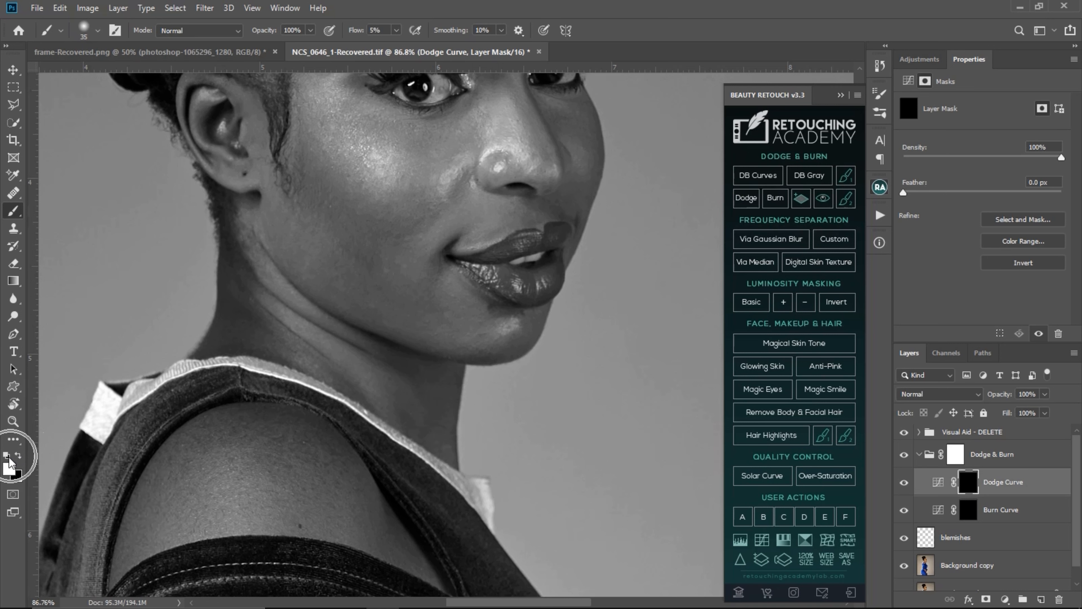
key(ctrl)
key(ctrl)
key(bracketleft)
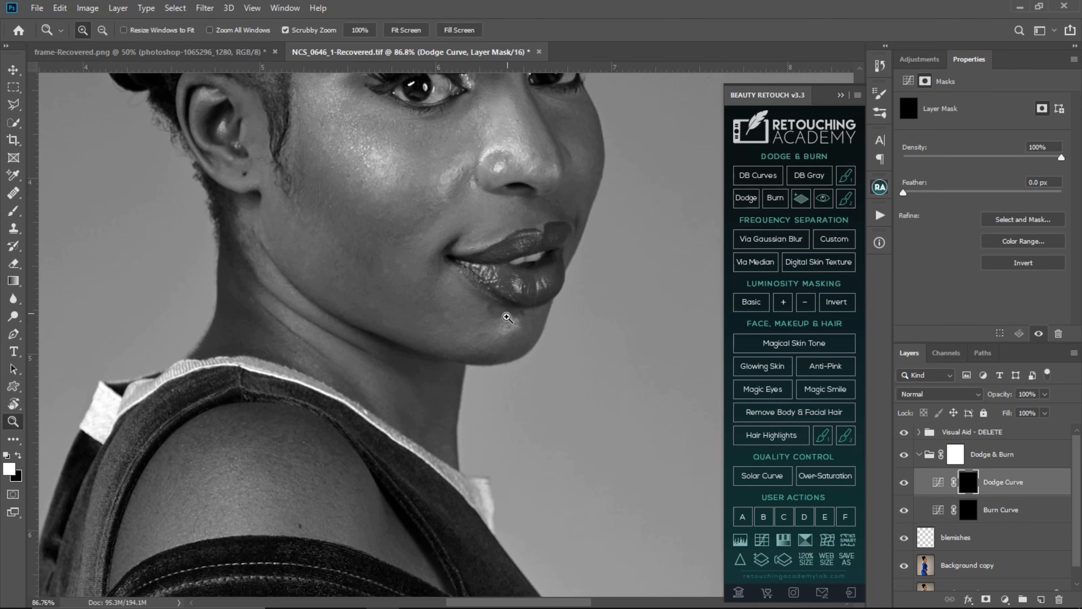
scroll(494, 296, up, 3)
key(p)
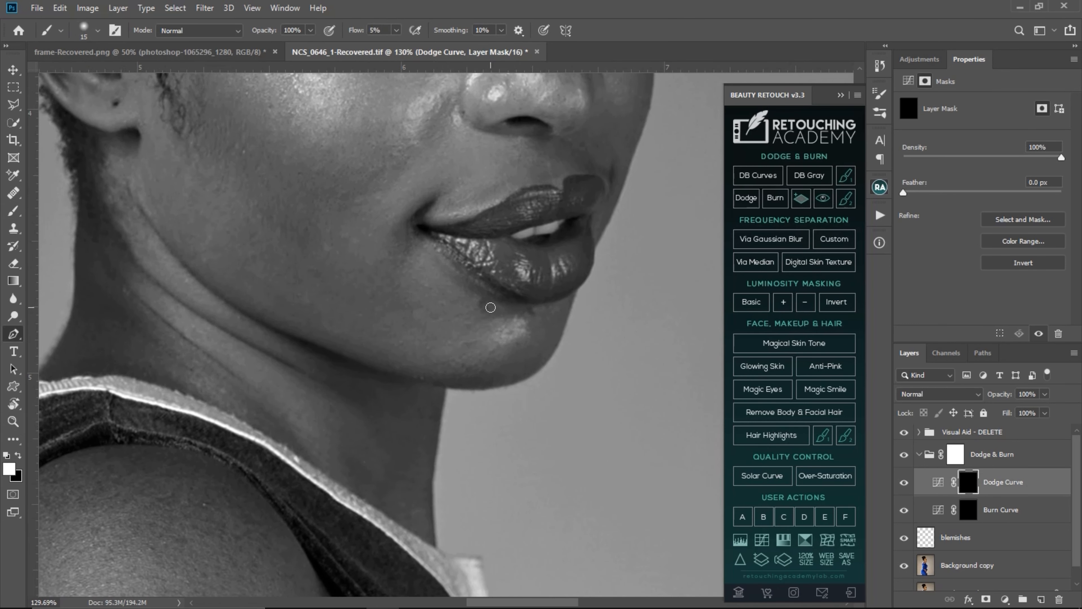
drag(492, 298, 500, 311)
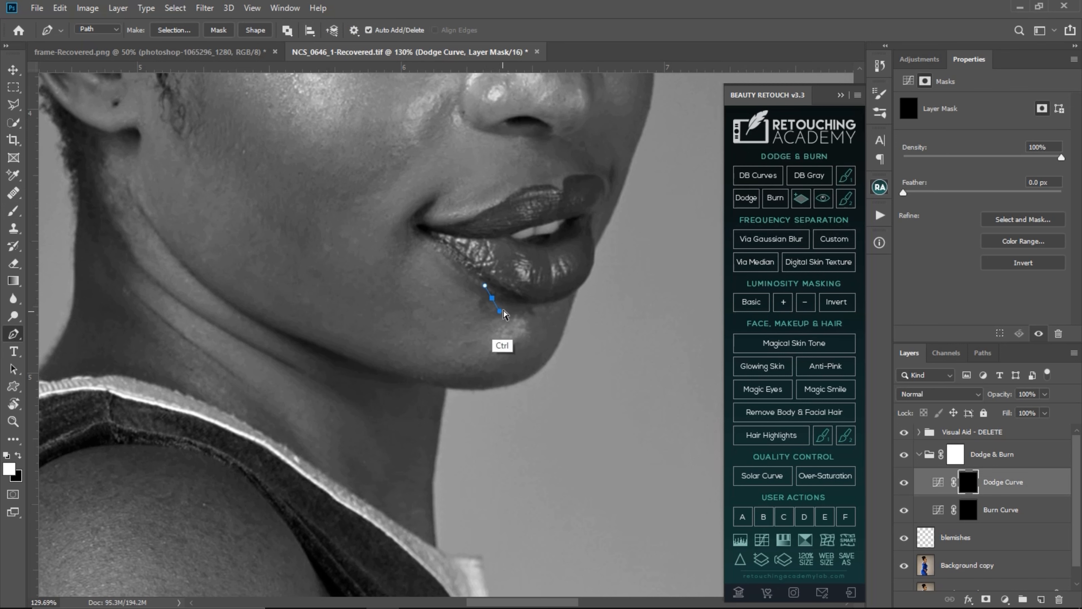
key(ctrl+z)
key(b)
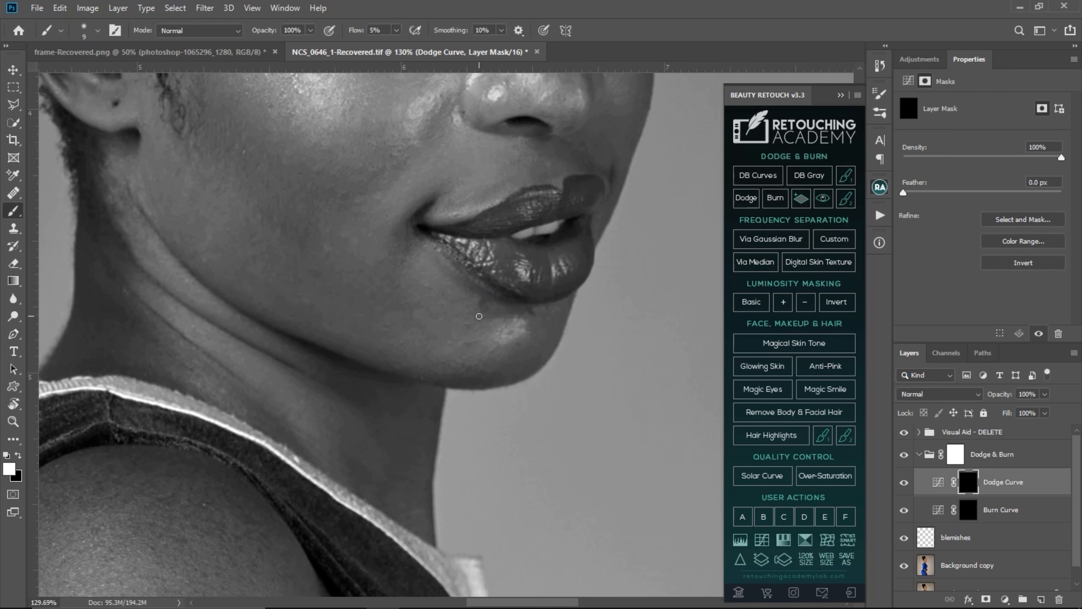
Dodge the dark patches on the chin and lower cheek on the Dodge Curve mask, enlarging the brush to around 40.
key(bracketright)
key(bracketright)
key(bracketright)
key(bracketright)
key(bracketright)
key(bracketright)
key(bracketright)
key(bracketright)
key(bracketleft)
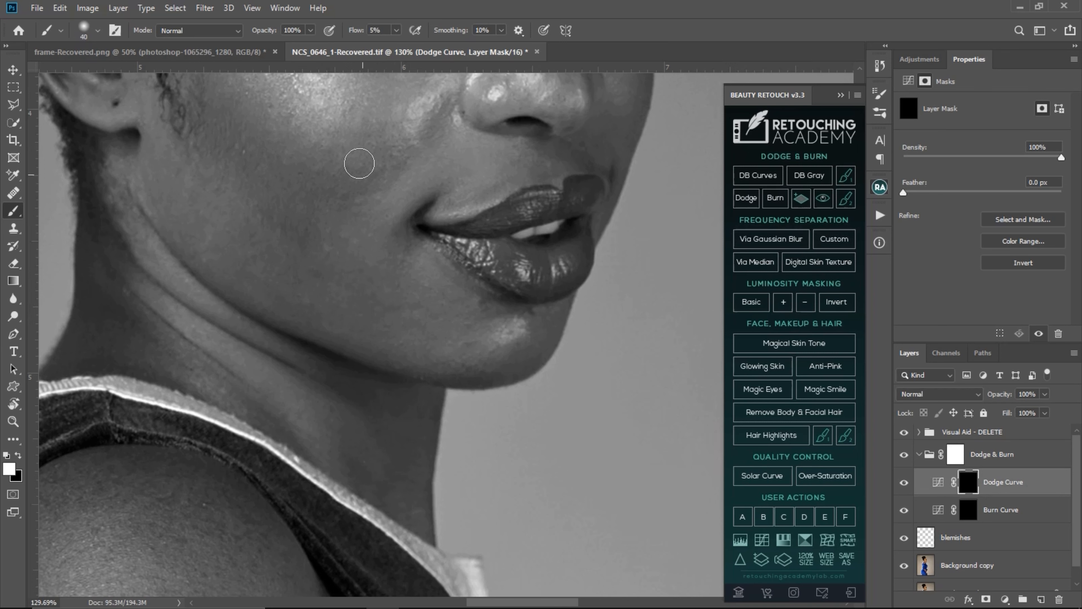
key(bracketleft)
key(bracketleft)
key(bracketleft)
key(bracketright)
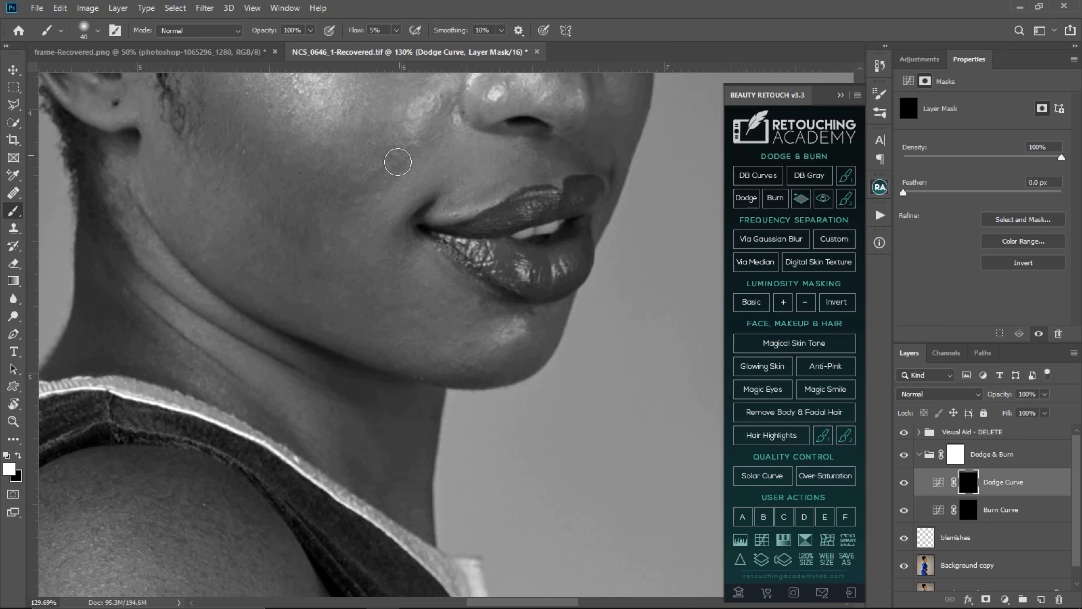
Continue dodging uneven skin around the cheek and mouth, varying the brush size down to 15 for small areas.
key(bracketright)
key(bracketright)
key(bracketright)
key(bracketleft)
key(bracketleft)
key(bracketleft)
key(bracketleft)
key(bracketleft)
key(bracketright)
key(bracketright)
key(bracketright)
key(bracketright)
key(bracketleft)
key(bracketleft)
key(bracketleft)
key(bracketleft)
key(bracketleft)
key(bracketright)
key(bracketright)
key(bracketright)
key(bracketleft)
key(bracketleft)
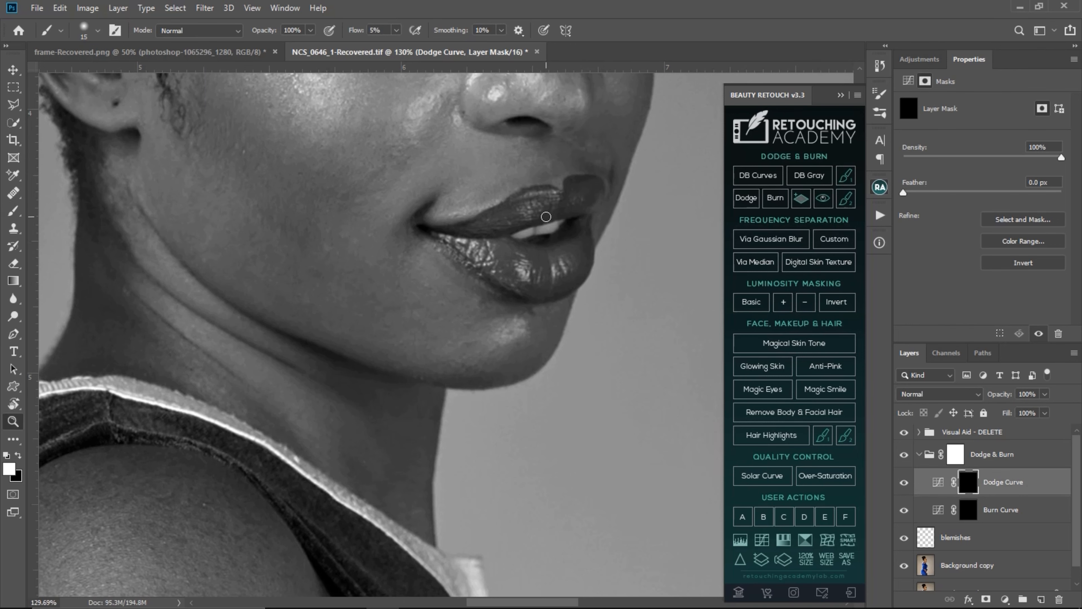
Work on the Dodge Curve mask around the nose and inner eye, adjusting the brush up to size 35.
drag(552, 203, 484, 226)
drag(505, 321, 501, 445)
drag(519, 285, 541, 240)
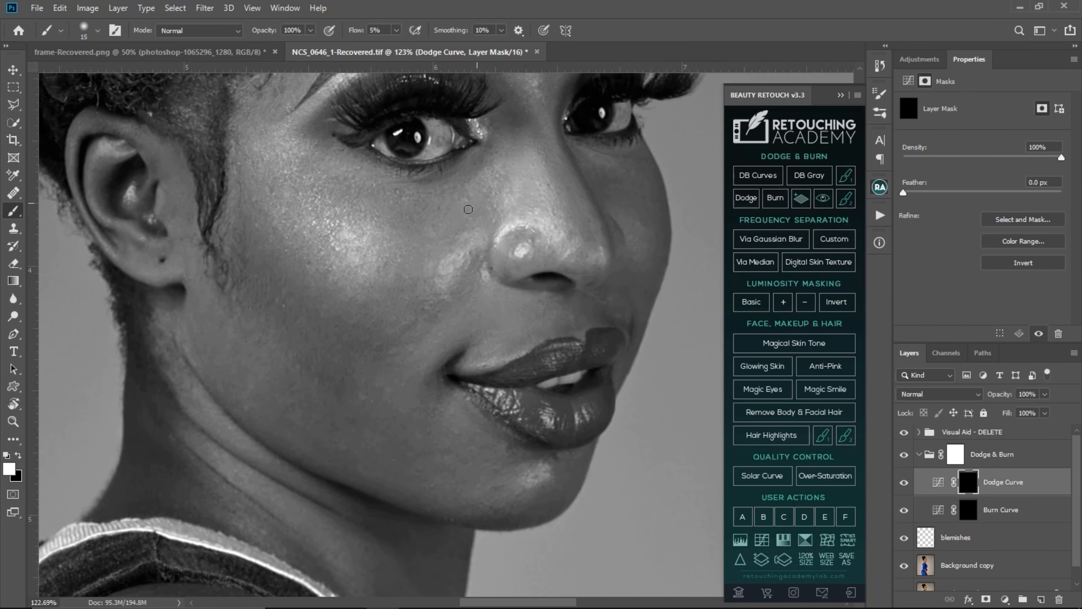
key(bracketright)
key(bracketright)
key(bracketleft)
key(bracketright)
key(bracketleft)
key(bracketright)
key(bracketright)
key(bracketright)
key(bracketright)
key(bracketright)
key(bracketright)
key(bracketright)
key(bracketright)
key(bracketright)
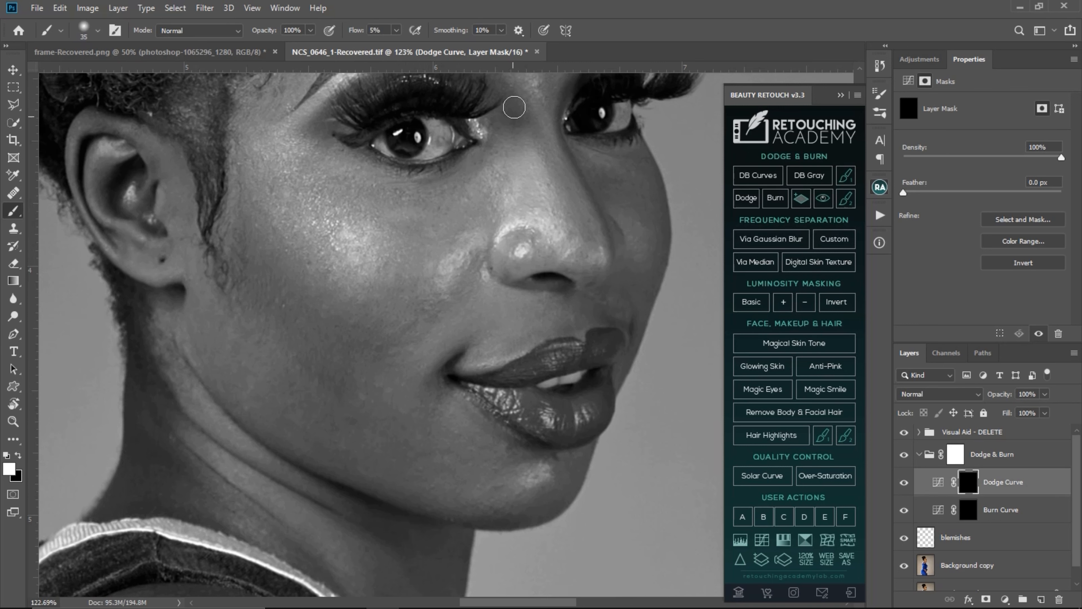
Even out the forehead and cheek tones on the dodge and burn masks, finishing on the Dodge Curve mask.
drag(367, 140, 336, 341)
key(alt+bracketleft)
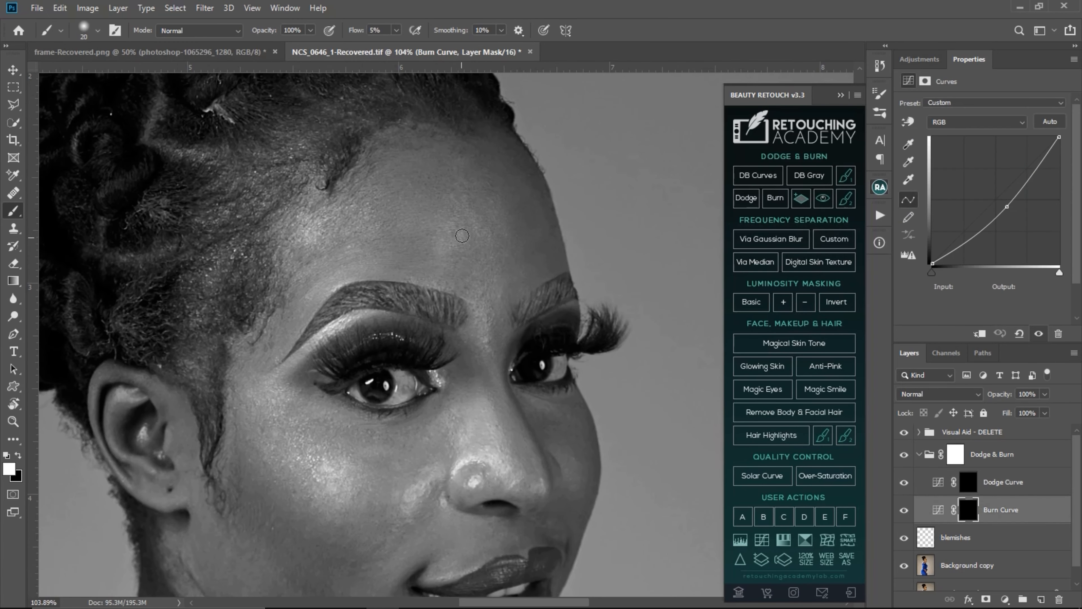
key(alt+bracketright)
key(bracketleft)
drag(351, 455, 347, 289)
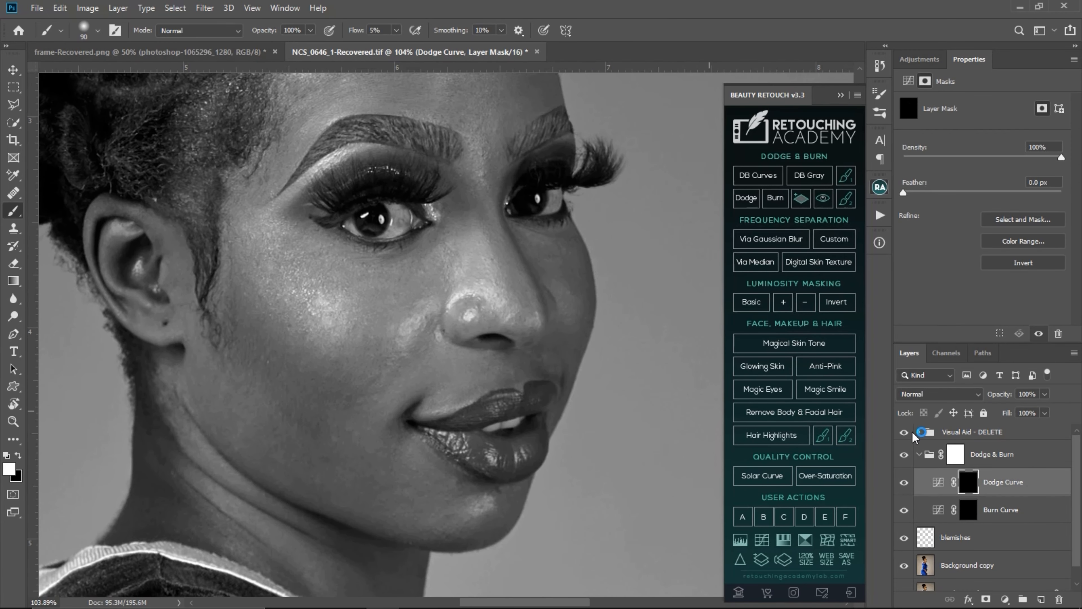
Hide the Visual Aid - DELETE group and inspect the dodged face in colour.
click(904, 433)
drag(529, 379, 411, 416)
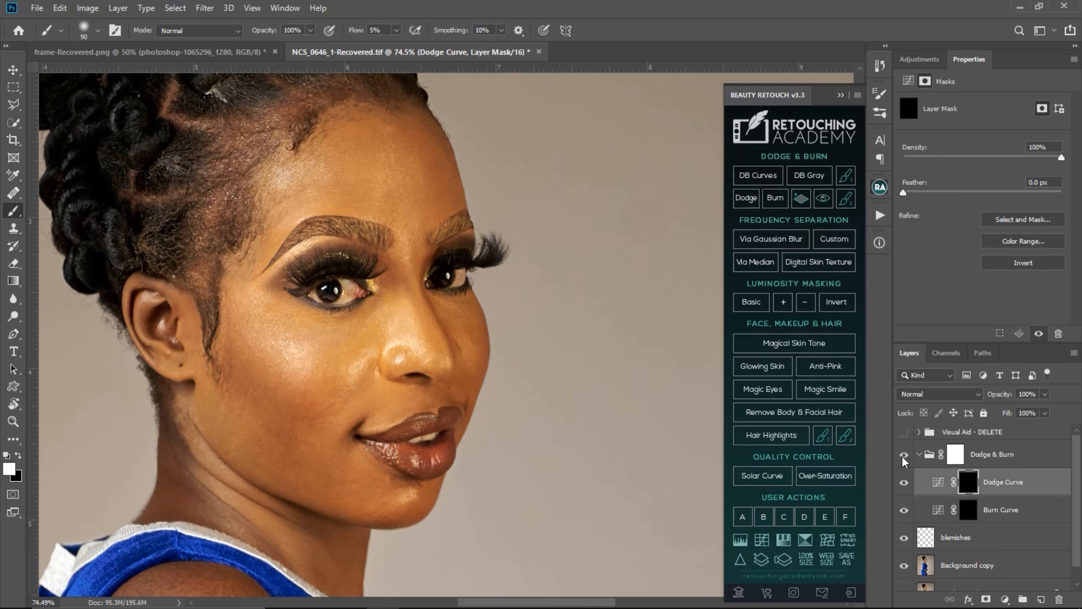
Compare the face with and without the Dodge & Burn group, leaving the group visible.
click(903, 455)
mouse_move(434, 397)
mouse_down()
mouse_move(506, 373)
mouse_move(529, 379)
mouse_up()
click(903, 455)
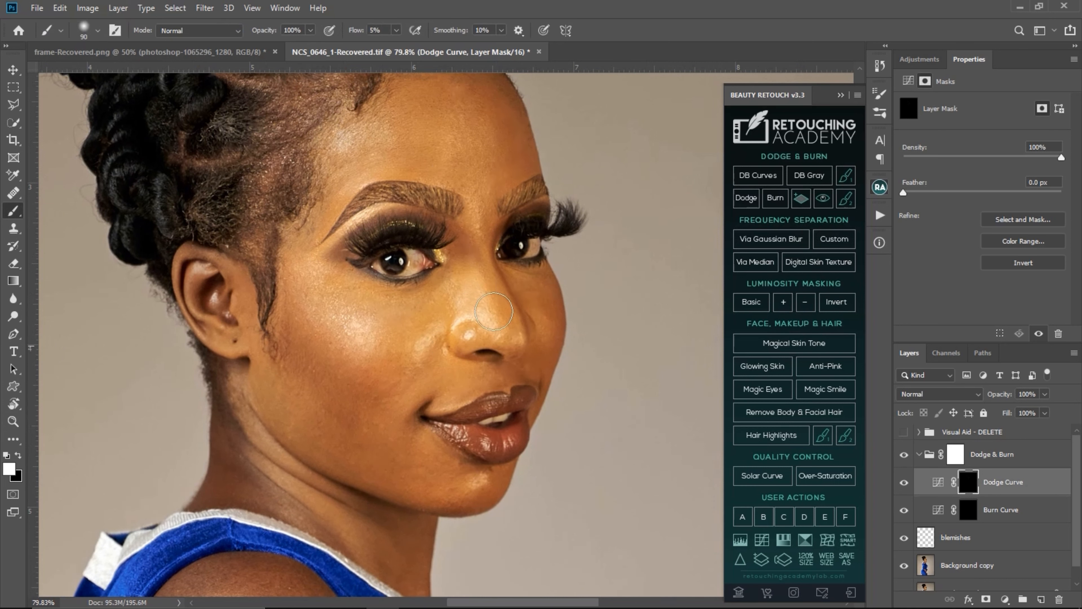
click(903, 455)
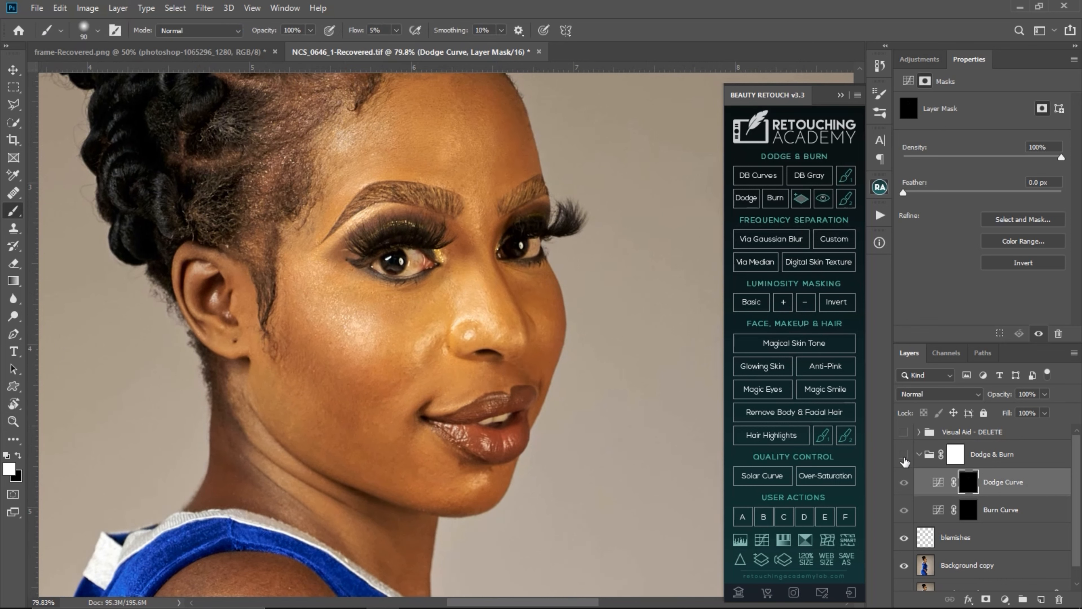
click(903, 455)
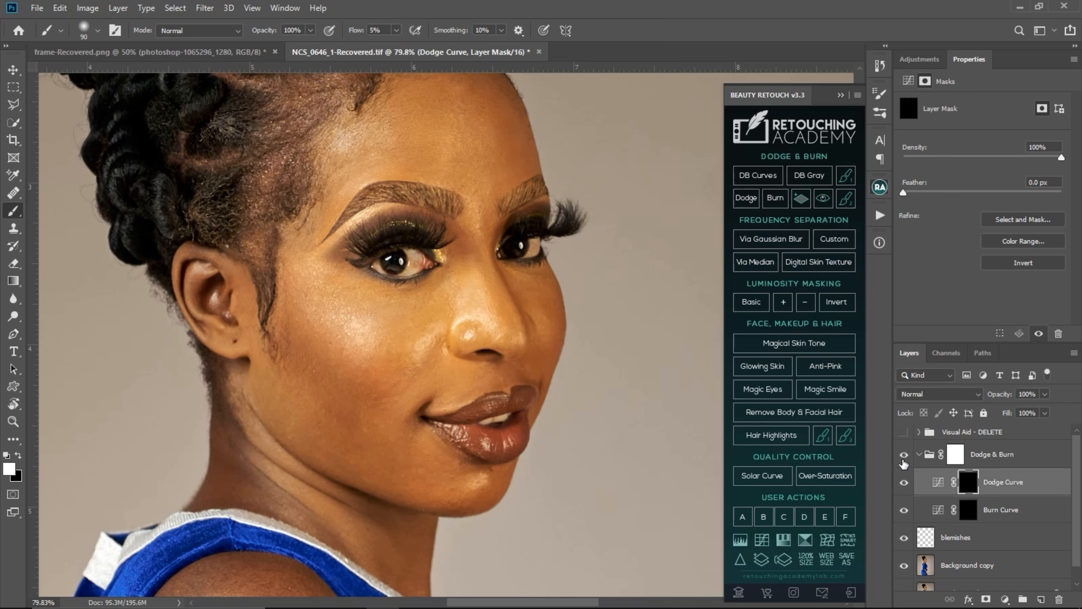
click(903, 456)
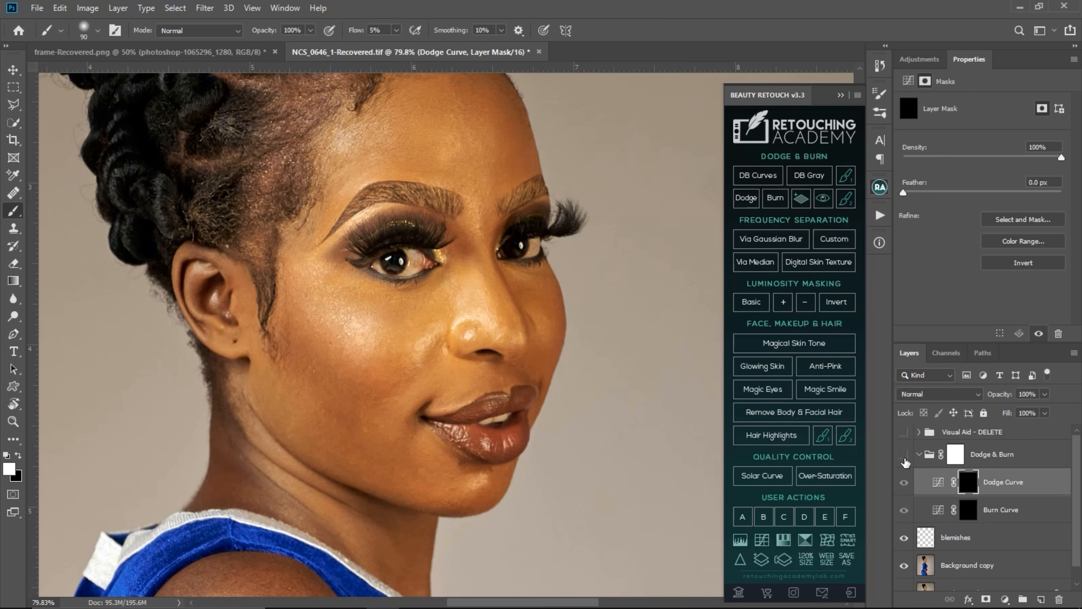
click(903, 455)
Delete the Visual Aid - DELETE group and collapse the Dodge & Burn group.
drag(482, 399, 478, 346)
drag(477, 345, 484, 358)
click(972, 432)
key(Delete)
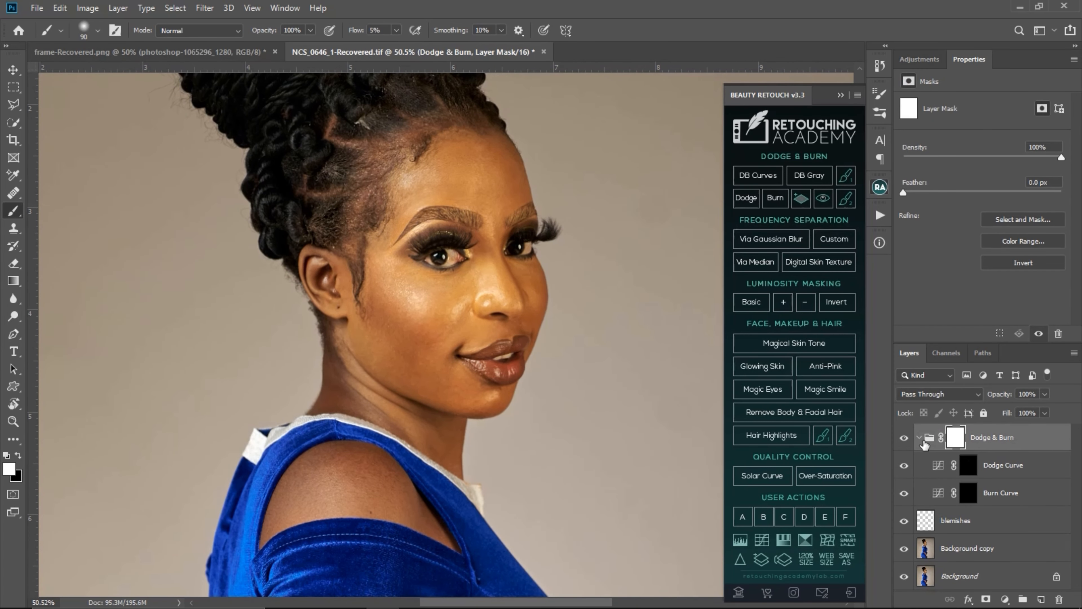
click(921, 440)
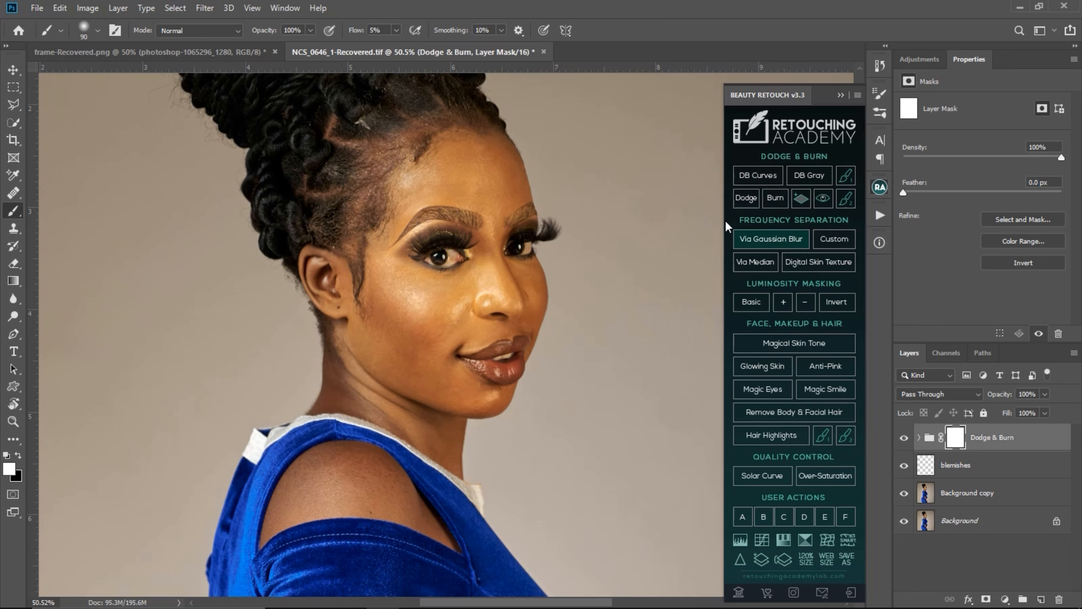
Run the Via Gaussian Blur frequency separation with a blur radius of 5 pixels.
click(771, 239)
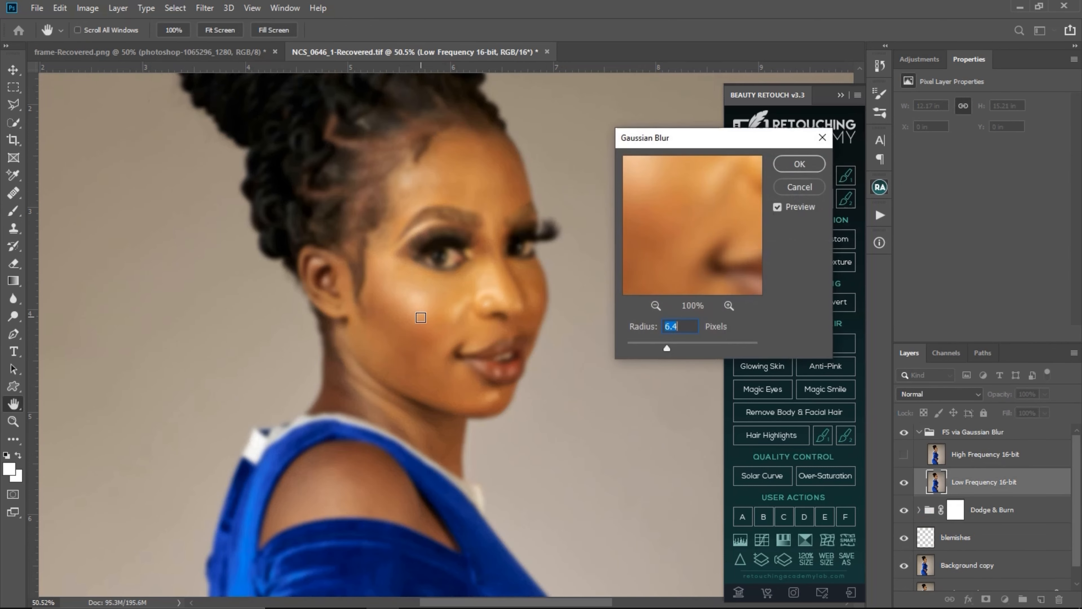
text(5)
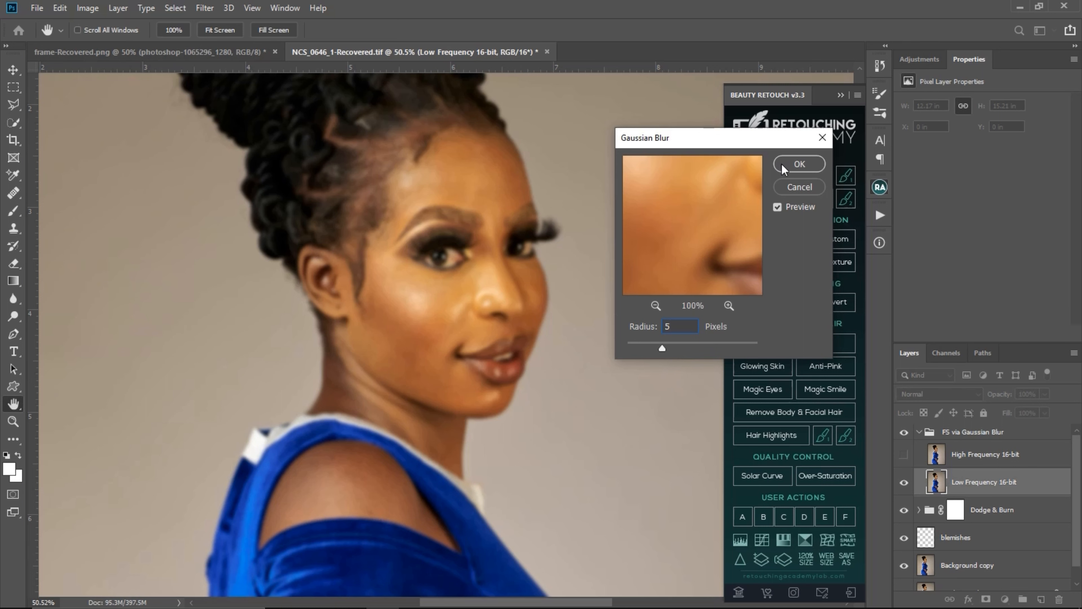
click(799, 165)
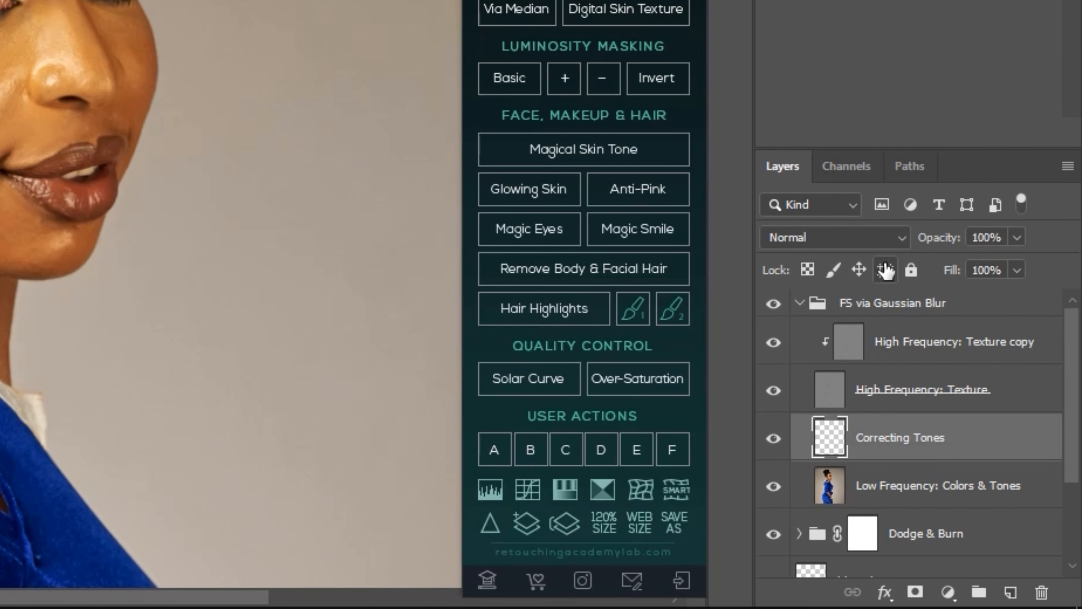
Go through the new frequency separation layers and make High Frequency: Texture copy the active layer.
ctrl+click(978, 446)
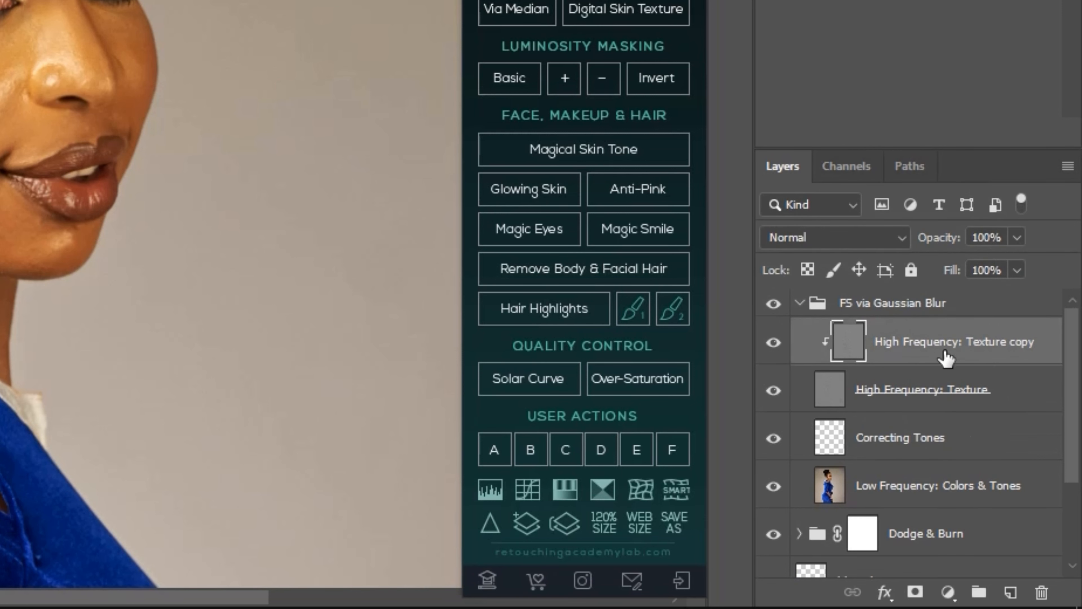
key(ctrl)
key(ctrl)
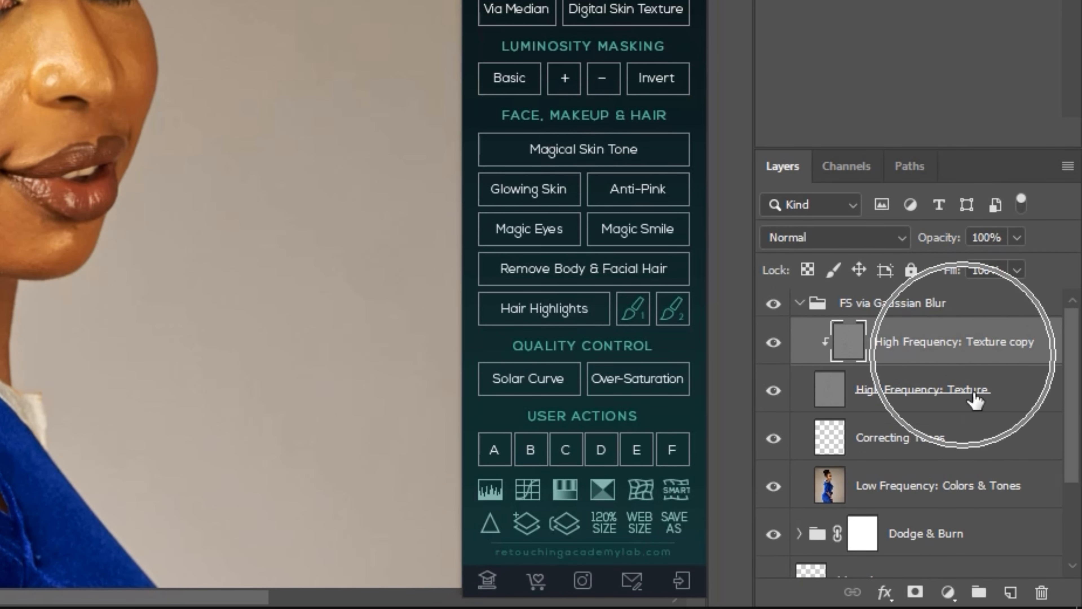
click(858, 397)
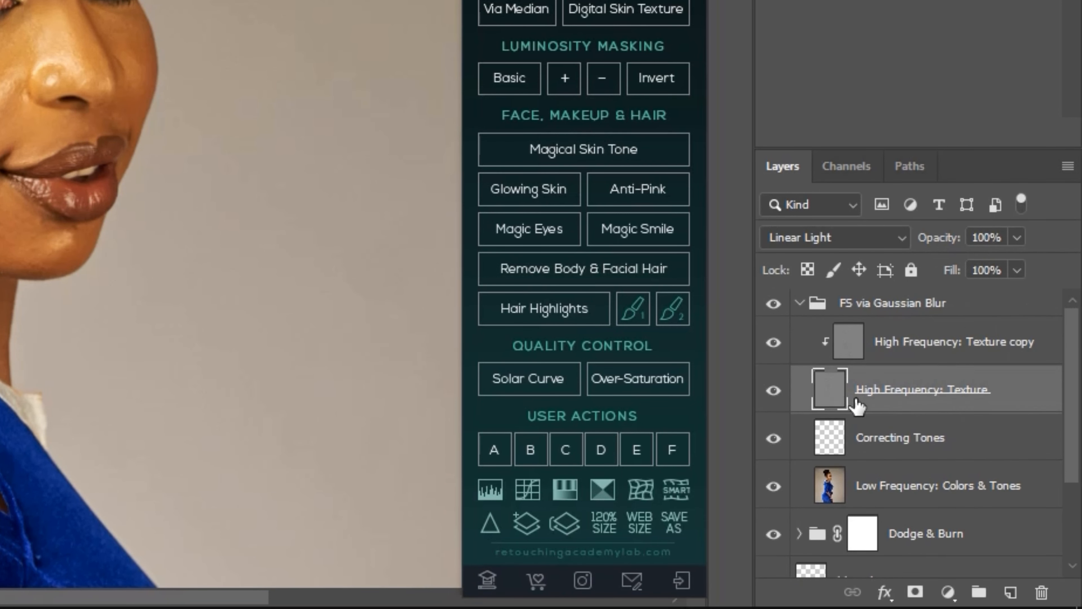
click(859, 448)
drag(851, 473, 854, 392)
click(866, 351)
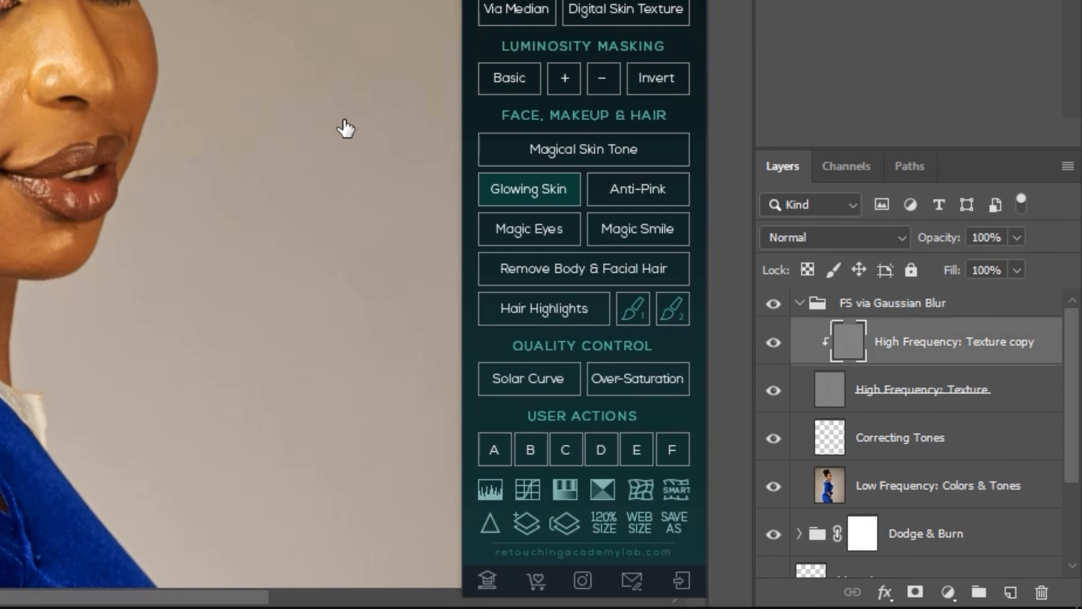
click(934, 341)
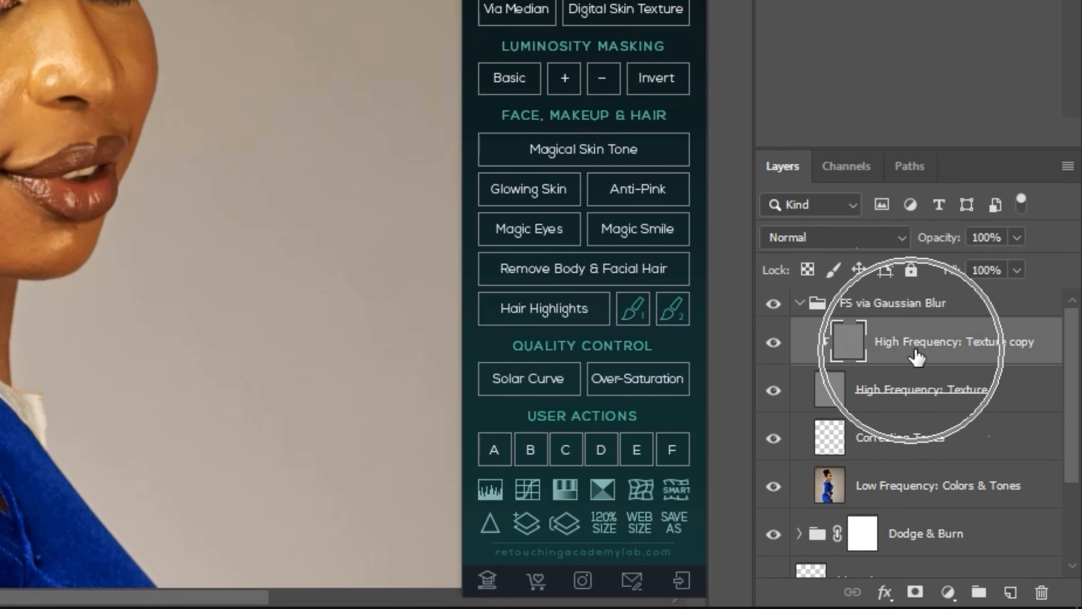
Zoom in on the face and set the Clone Stamp tool to sample the Current Layer only.
key(z)
drag(72, 85, 181, 111)
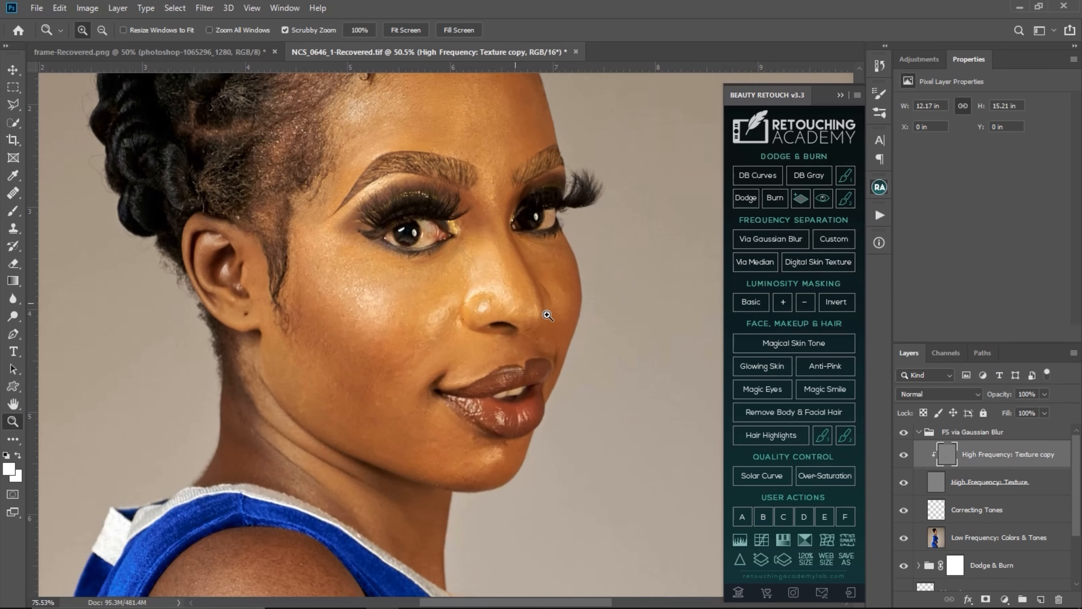
drag(562, 321, 554, 322)
click(13, 228)
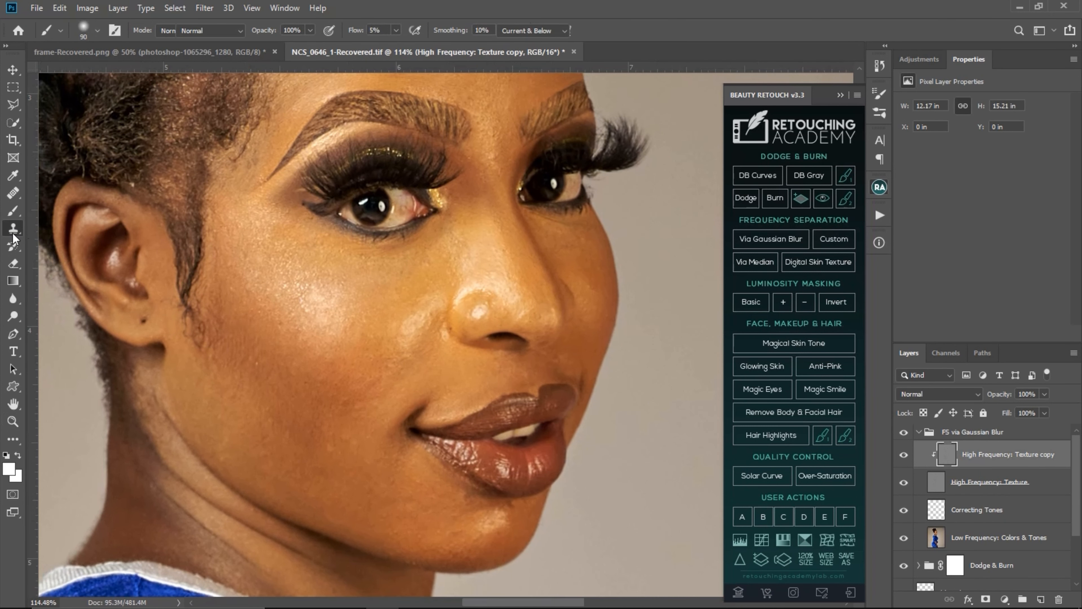
click(545, 38)
click(533, 42)
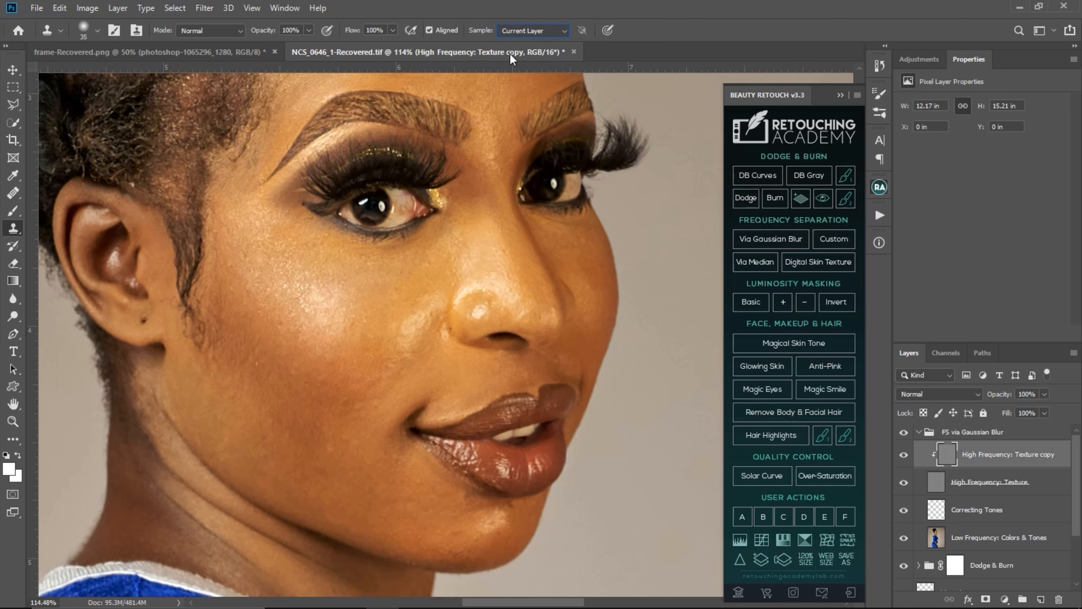
click(530, 29)
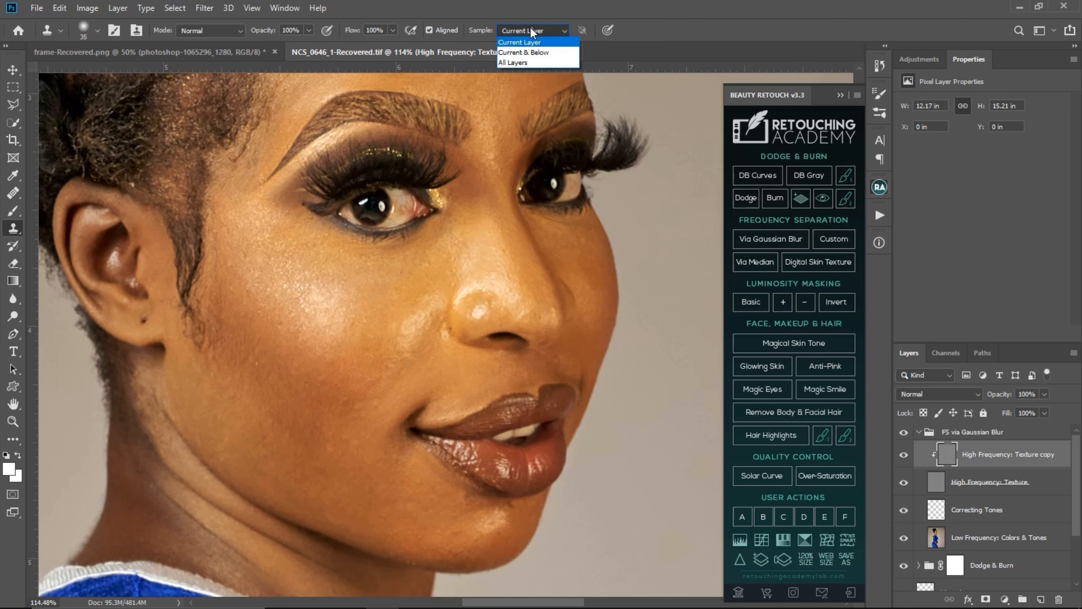
click(527, 41)
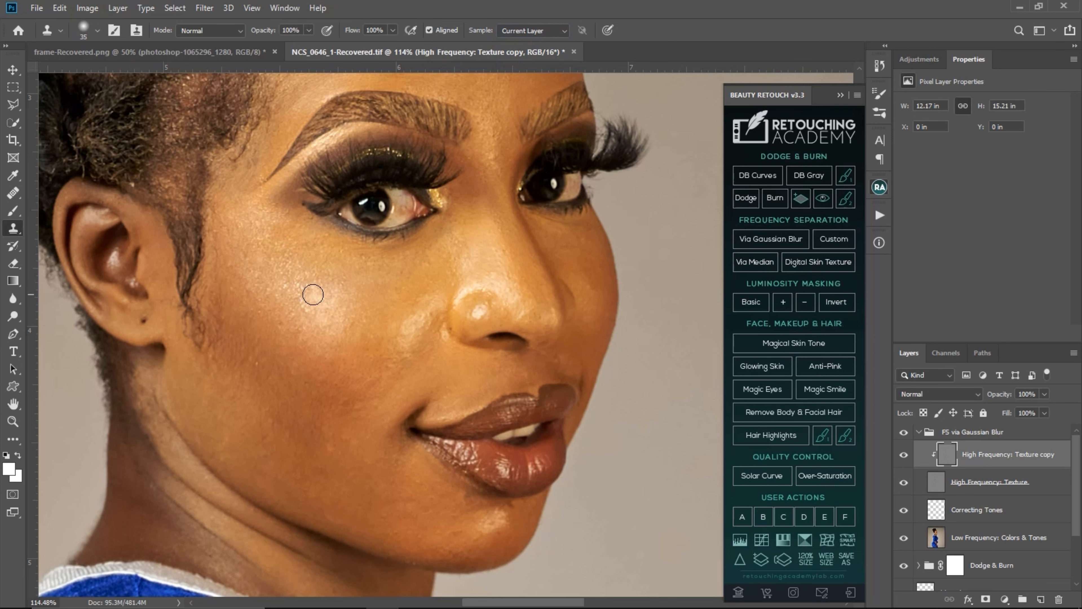
Clone clean skin texture over rough spots on the cheek and under the eye with a size 9 Clone Stamp brush.
key([)
key(bracketleft)
key(bracketleft)
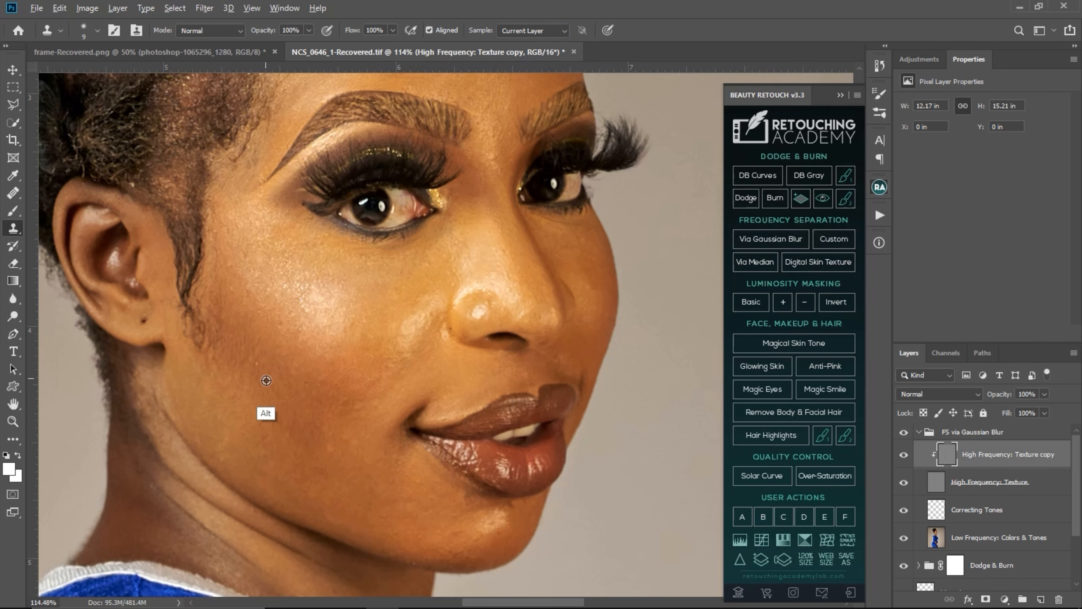
alt+click(264, 372)
click(258, 363)
drag(312, 358, 343, 298)
alt+click(434, 293)
mouse_move(403, 252)
mouse_down()
mouse_move(392, 364)
mouse_move(377, 362)
mouse_up()
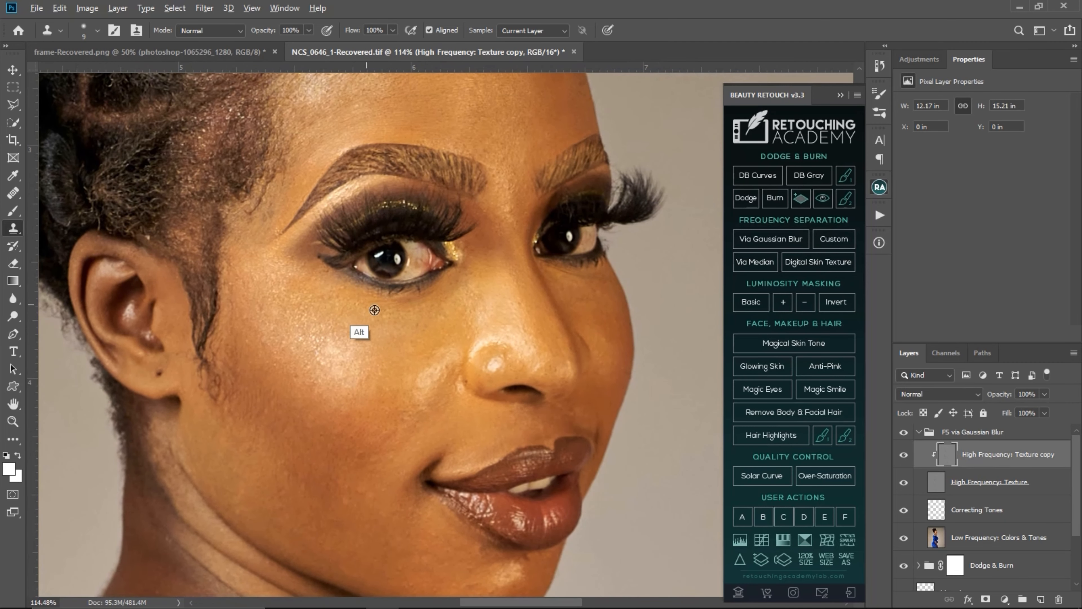
drag(355, 314, 358, 367)
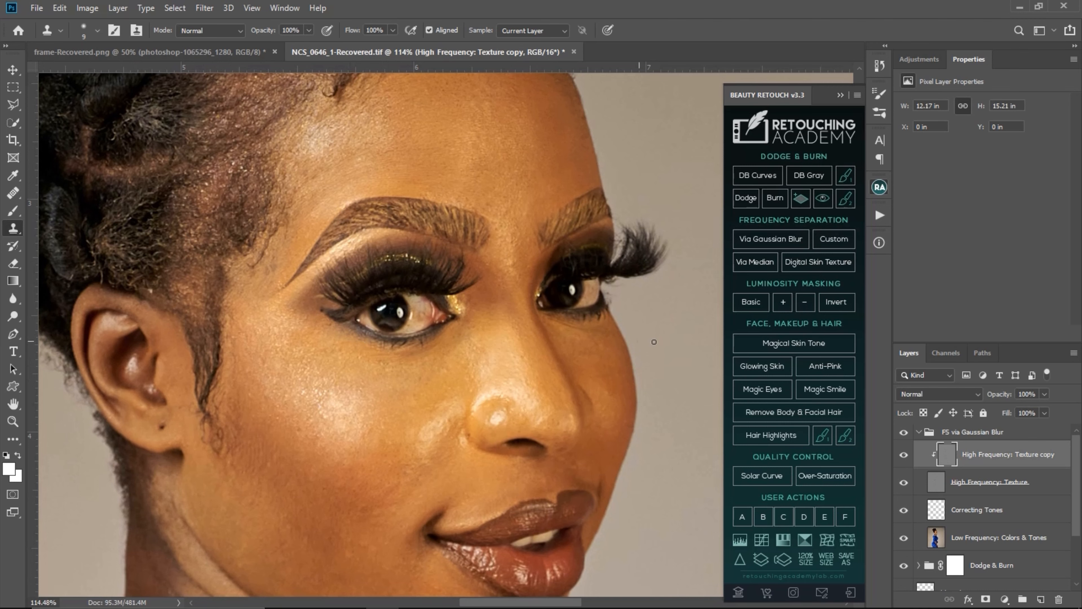
key(ctrl)
key(ctrl)
key(ctrl)
drag(536, 327, 533, 432)
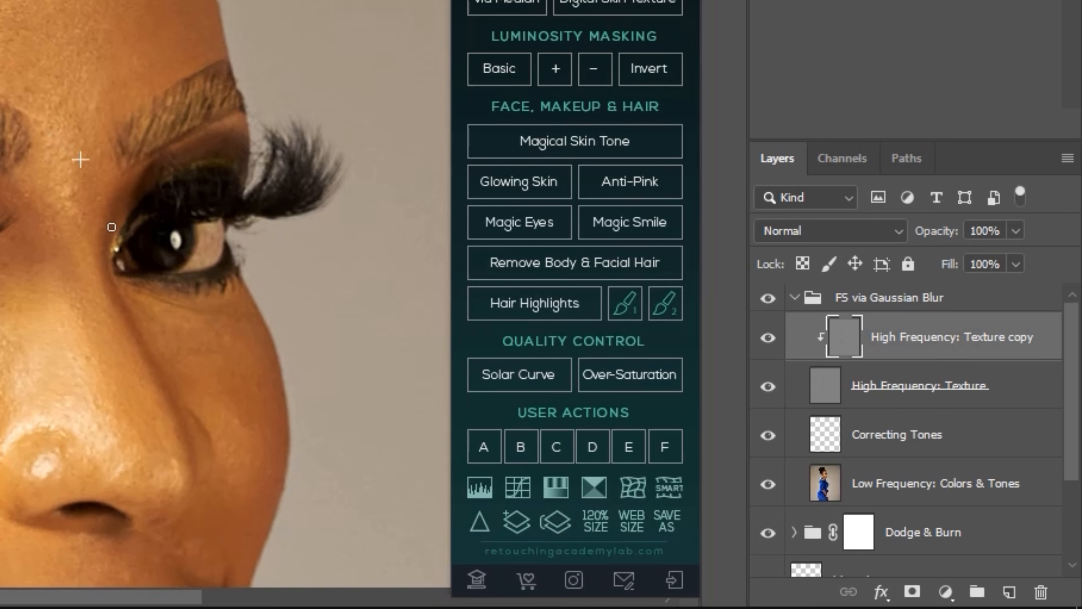
Make Correcting Tones the active layer and hide the High Frequency: Texture layer.
drag(111, 302, 0, 92)
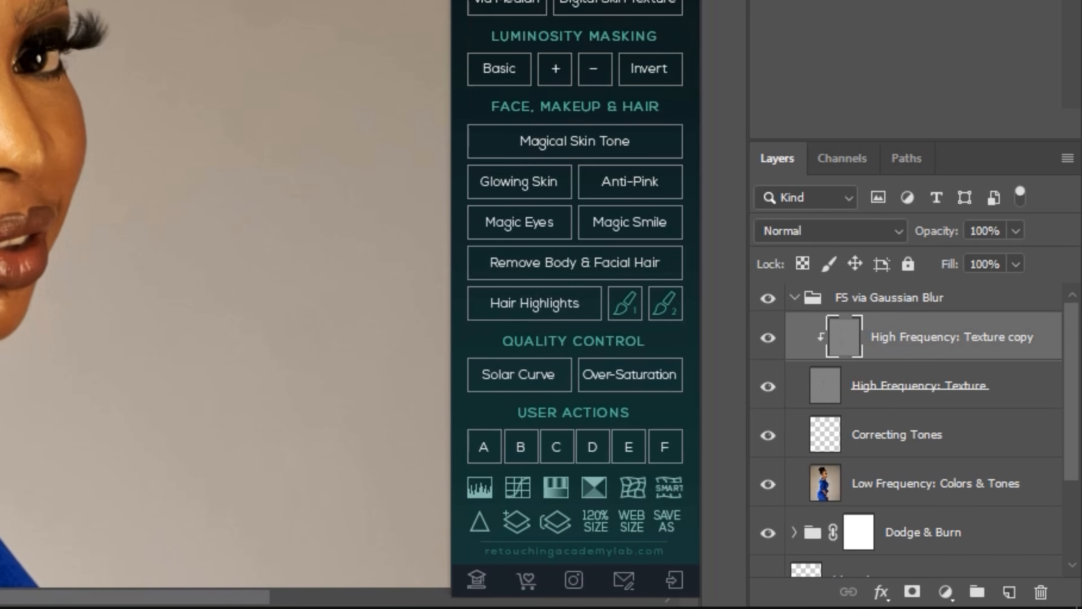
mouse_move(12, 217)
mouse_down()
mouse_move(37, 219)
mouse_move(24, 218)
mouse_up()
drag(838, 428, 785, 388)
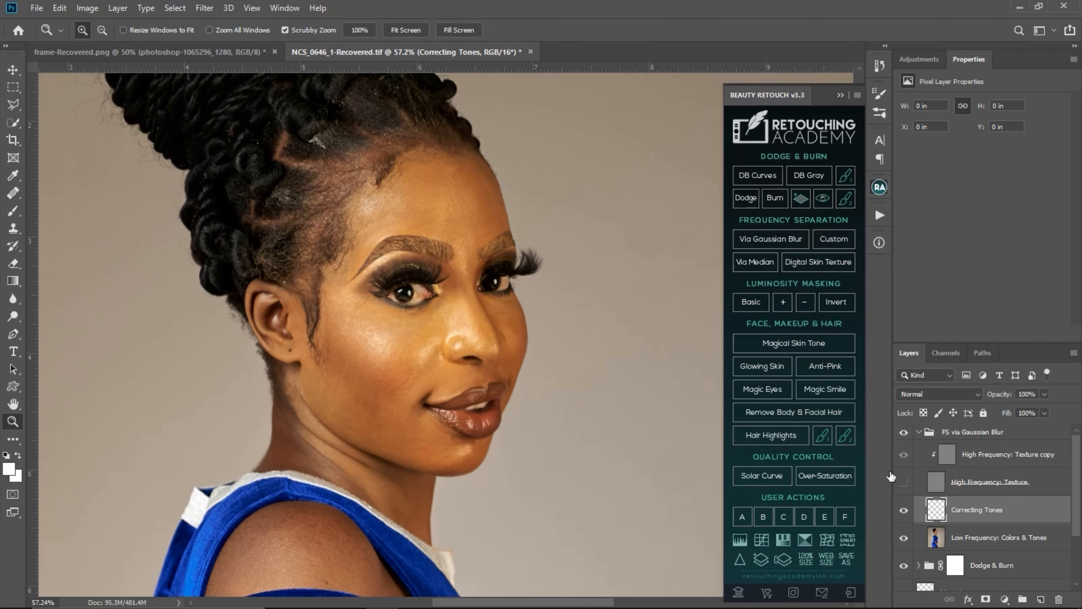
mouse_move(461, 412)
mouse_down()
mouse_move(523, 382)
mouse_move(452, 395)
mouse_up()
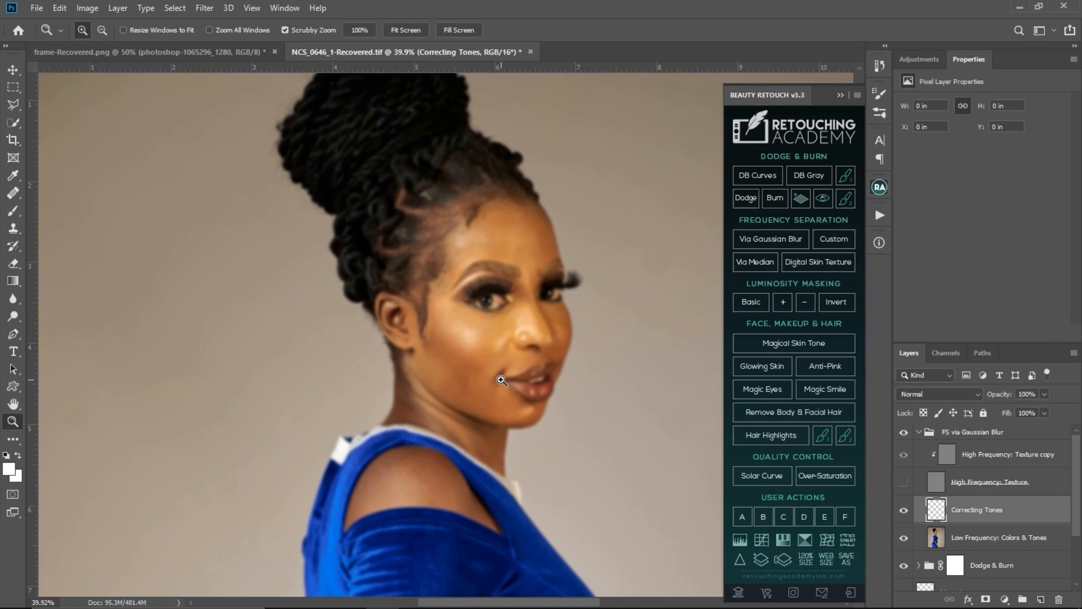
Switch to the Mixer Brush tool and clean the brush of any loaded colour.
click(13, 211)
key(shift+b)
right_click(16, 211)
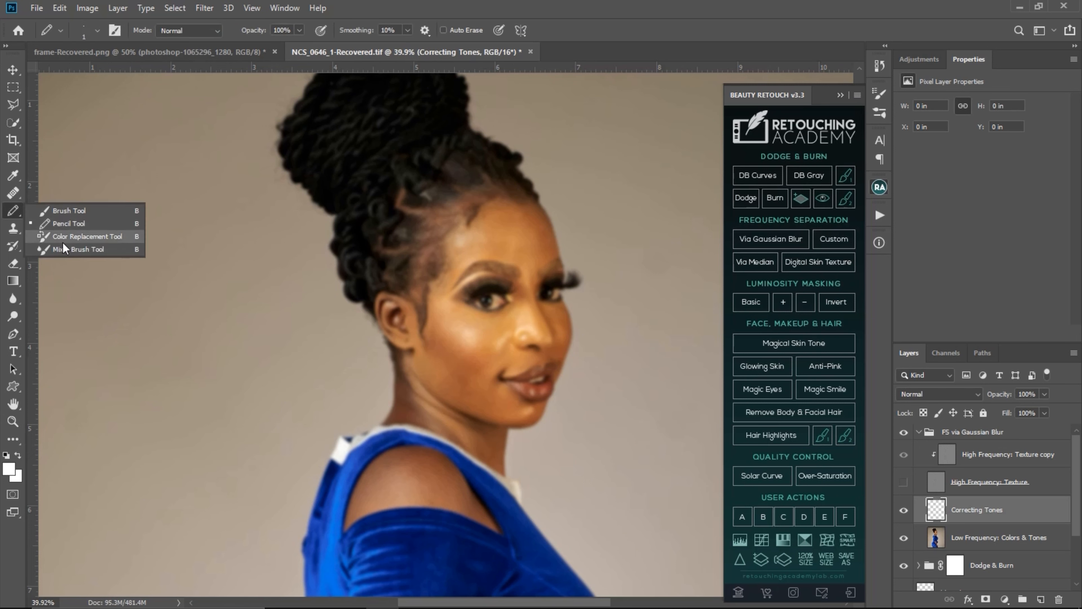
click(64, 249)
click(150, 31)
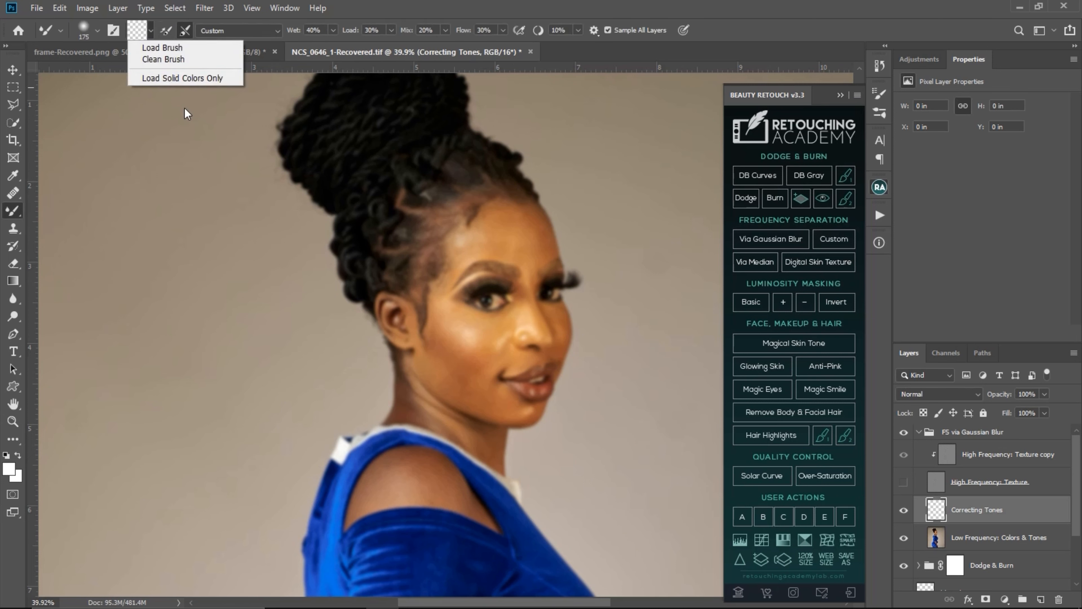
click(163, 62)
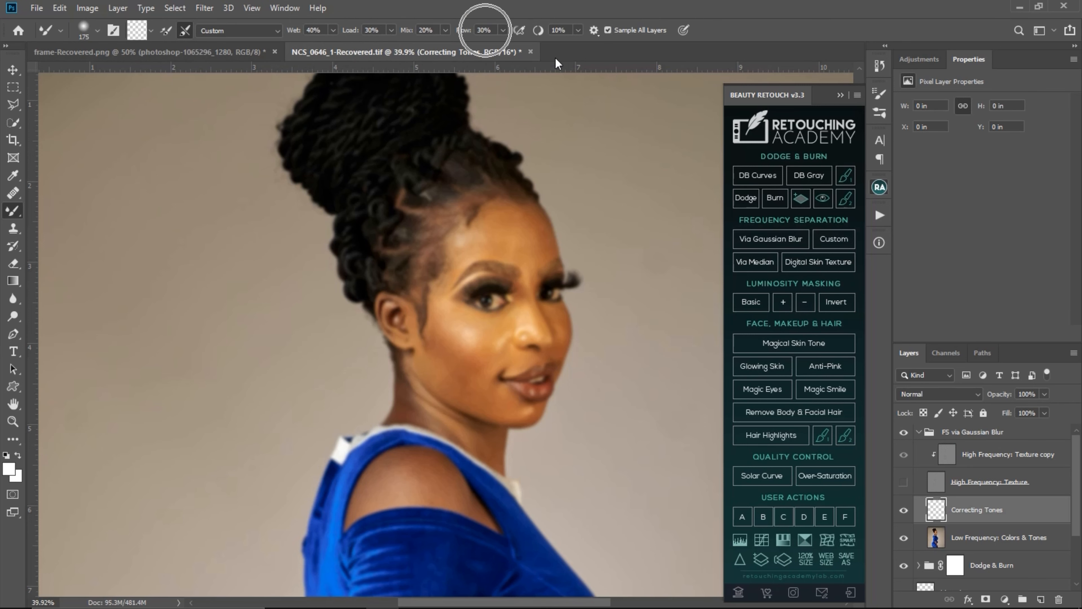
Inspect the portrait's skin tones with the High Frequency: Texture layer shown, leaving that layer hidden again.
mouse_move(529, 299)
mouse_down()
mouse_move(502, 225)
mouse_move(514, 259)
mouse_up()
key(z)
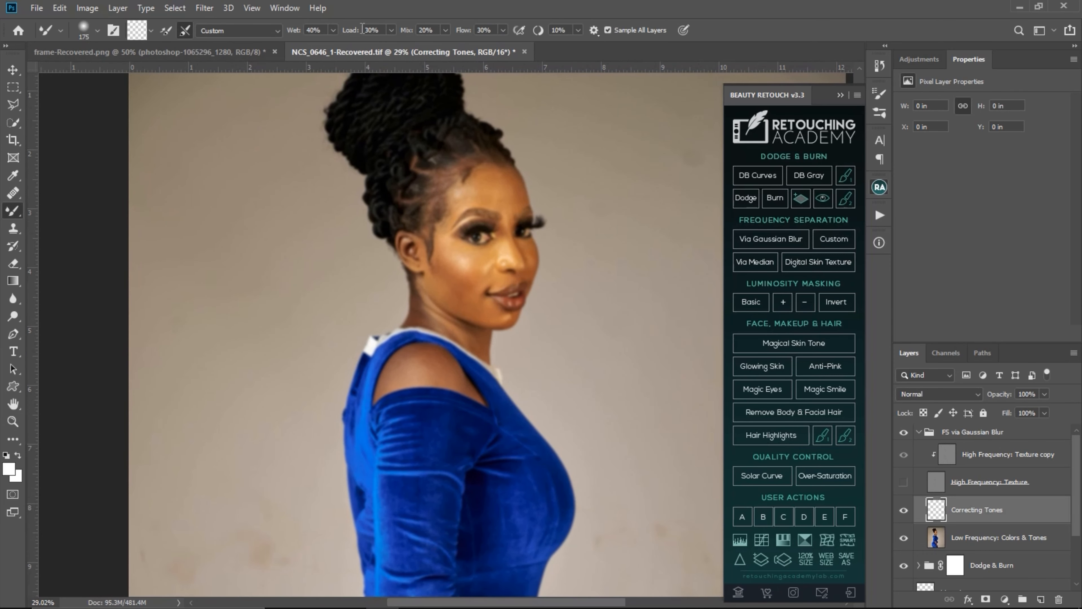
mouse_move(541, 264)
mouse_down()
mouse_move(491, 193)
mouse_move(504, 190)
mouse_move(502, 241)
mouse_up()
key(z)
mouse_move(476, 169)
mouse_down()
mouse_move(519, 270)
mouse_move(588, 303)
mouse_up()
key(z)
drag(479, 230, 407, 132)
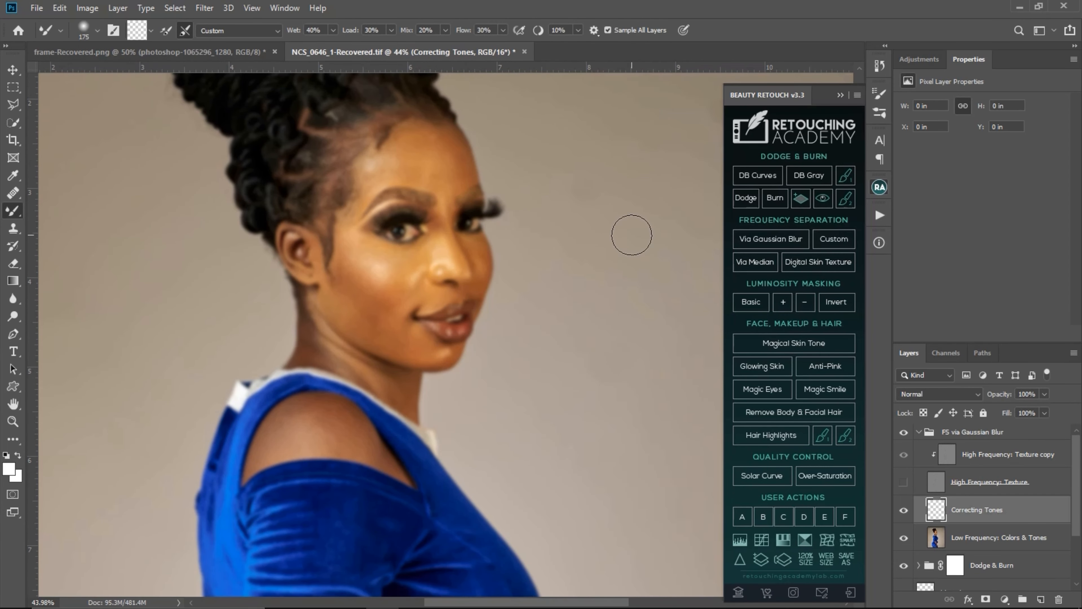
click(904, 481)
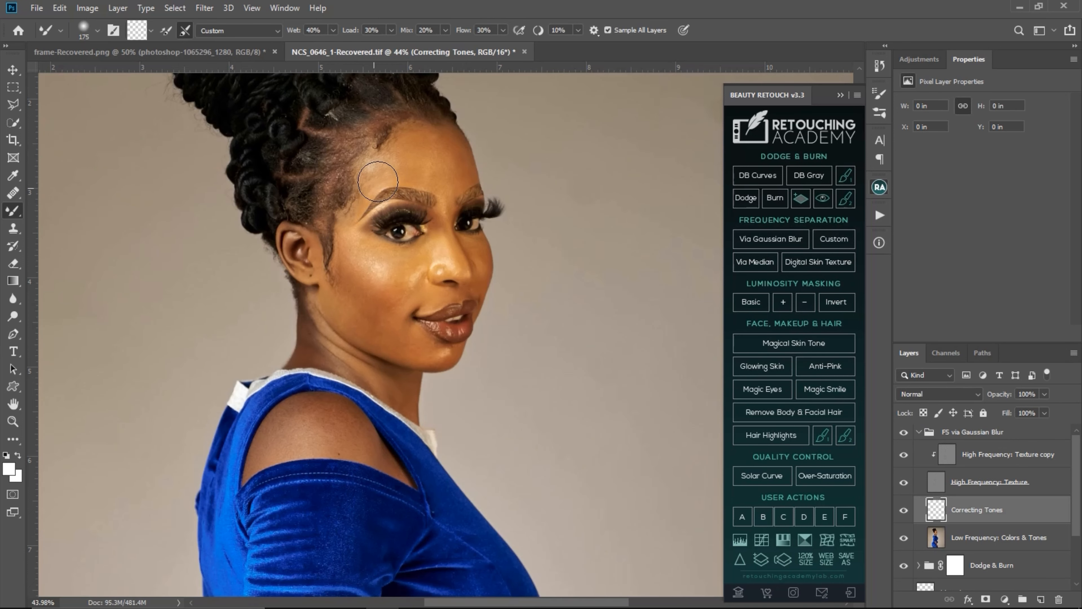
click(904, 484)
Blend the forehead tones on the Correcting Tones layer with the Mixer Brush, using sizes around 100 to 125.
key(bracketright)
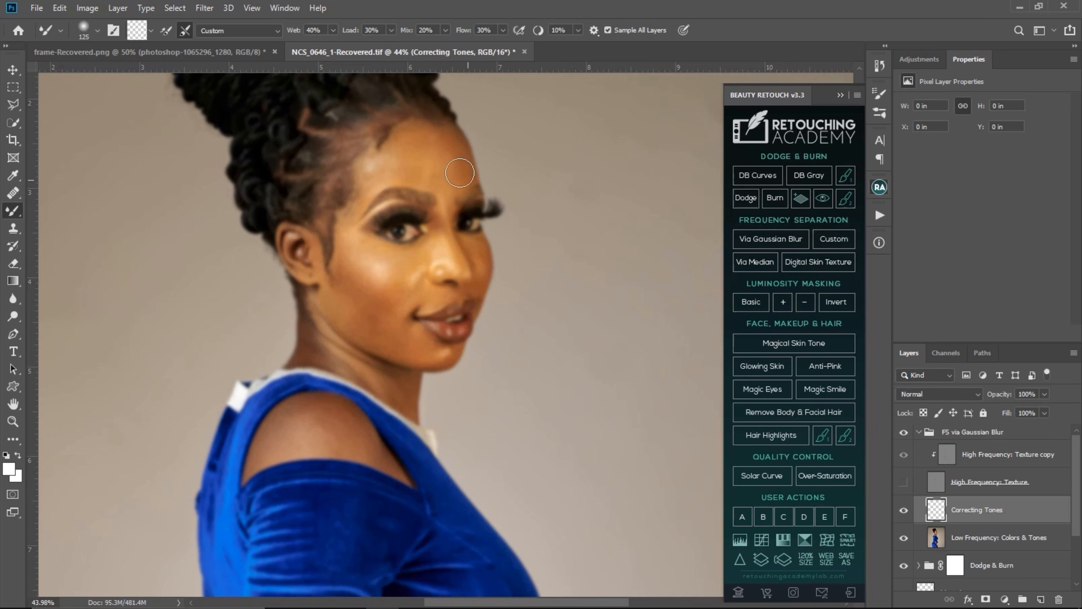
key(bracketright)
key(bracketleft)
mouse_move(457, 154)
mouse_down()
mouse_move(461, 180)
mouse_move(449, 156)
mouse_move(463, 169)
mouse_move(457, 188)
mouse_move(443, 162)
mouse_up()
key(bracketright)
key(bracketright)
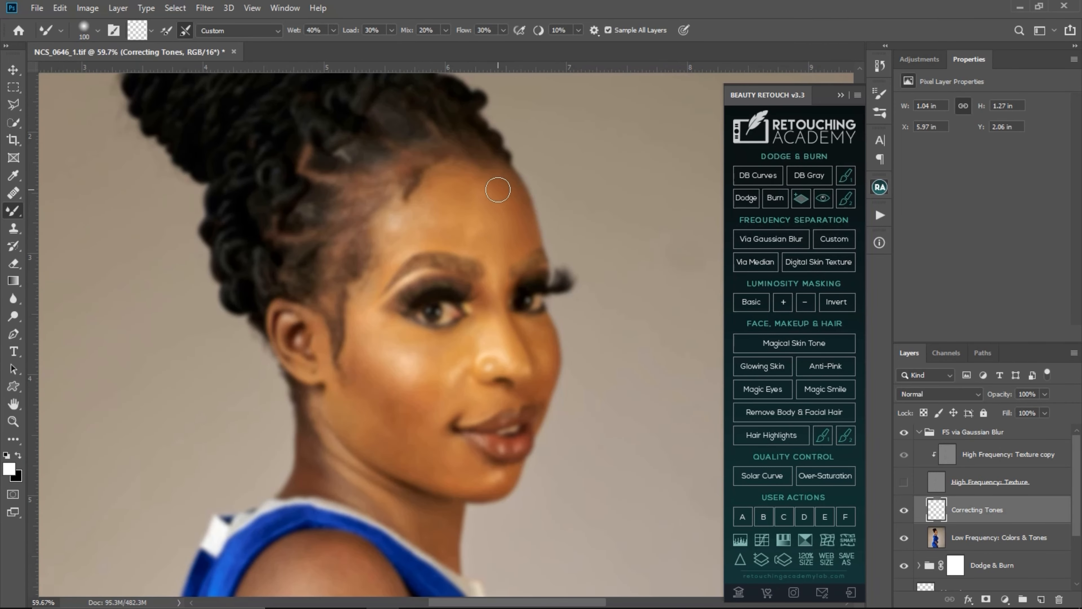
key(bracketright)
key(bracketright)
drag(427, 194, 442, 194)
Smooth the tones from the lower forehead towards the brow area with a smaller Mixer Brush.
key(bracketleft)
key(bracketleft)
key(bracketleft)
key(bracketleft)
key(bracketleft)
key(bracketleft)
drag(442, 202, 473, 232)
Blend the temple, cheek and lower-face tones on the Correcting Tones layer with the Mixer Brush, reducing the brush size to 40.
scroll(420, 328, up, 2)
key(bracketright)
drag(337, 273, 326, 415)
key(bracketleft)
key(bracketleft)
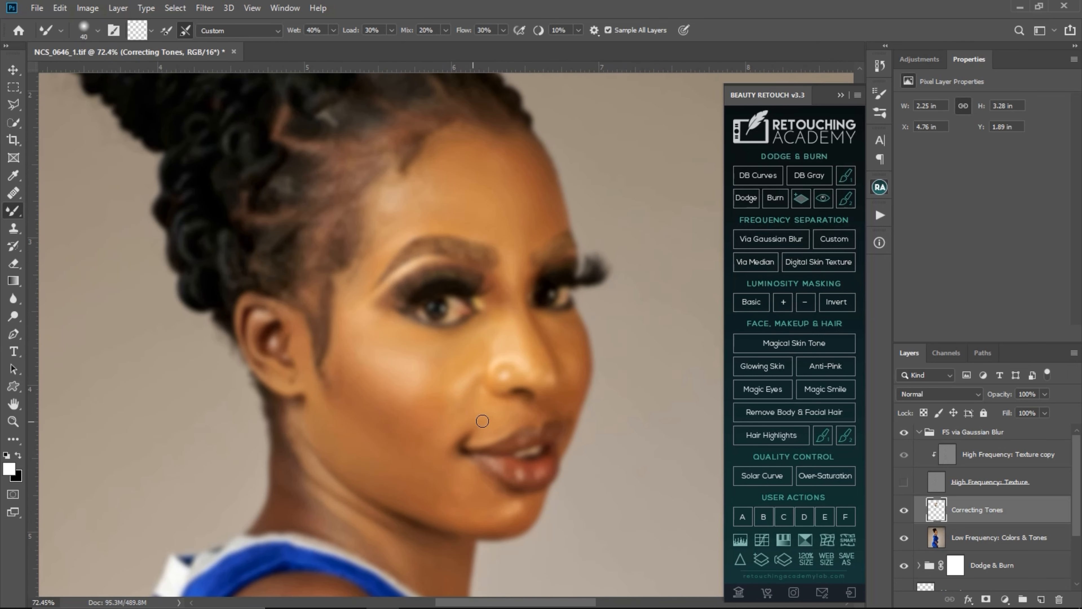
Compare the face with and without the Correcting Tones layer while the High Frequency: Texture layer is shown, leaving the texture layer hidden again.
click(904, 483)
click(904, 510)
click(904, 510)
click(904, 483)
Blend the shoulder and arm skin tones with a Mixer Brush sized about 90 to 175, and show the High Frequency: Texture layer again.
drag(469, 503, 476, 188)
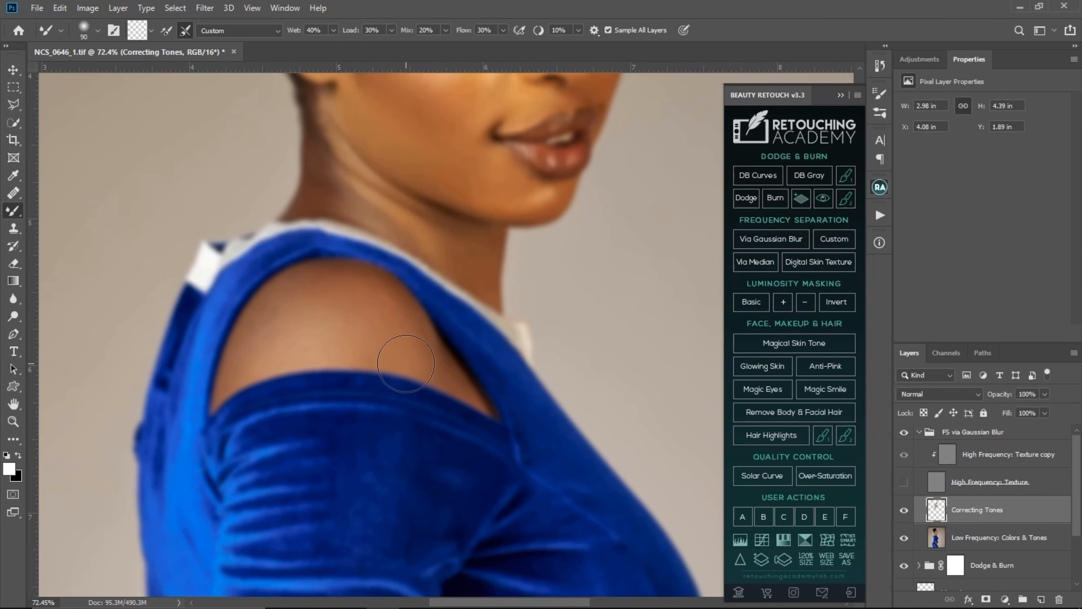
drag(431, 511, 427, 251)
click(904, 482)
Compare the portrait with the Correcting Tones layer off and on, examining the face and upper body at several magnifications.
drag(507, 213, 472, 322)
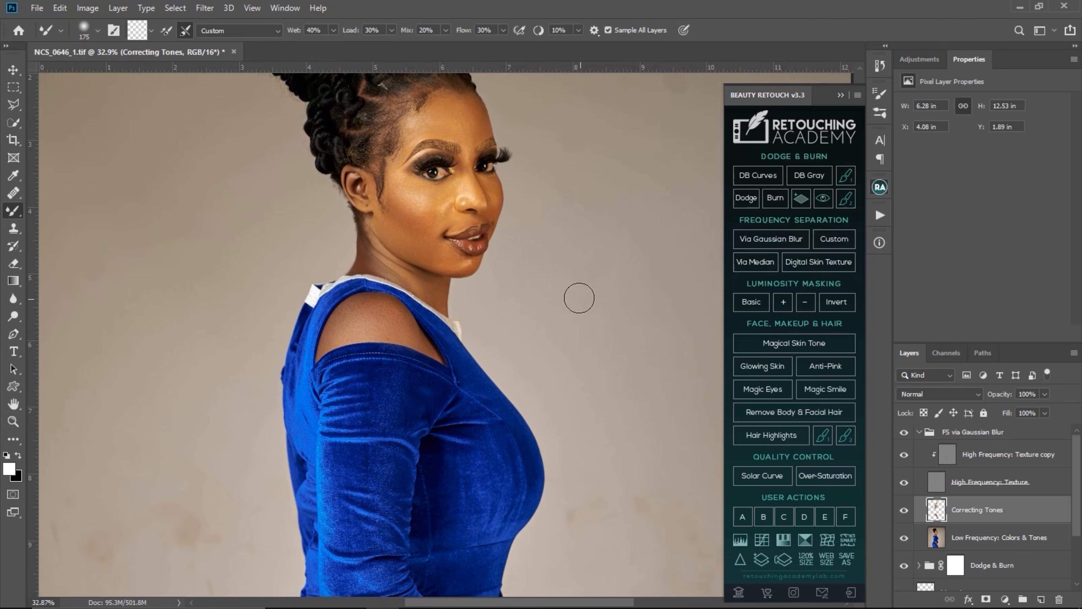
drag(499, 241, 573, 309)
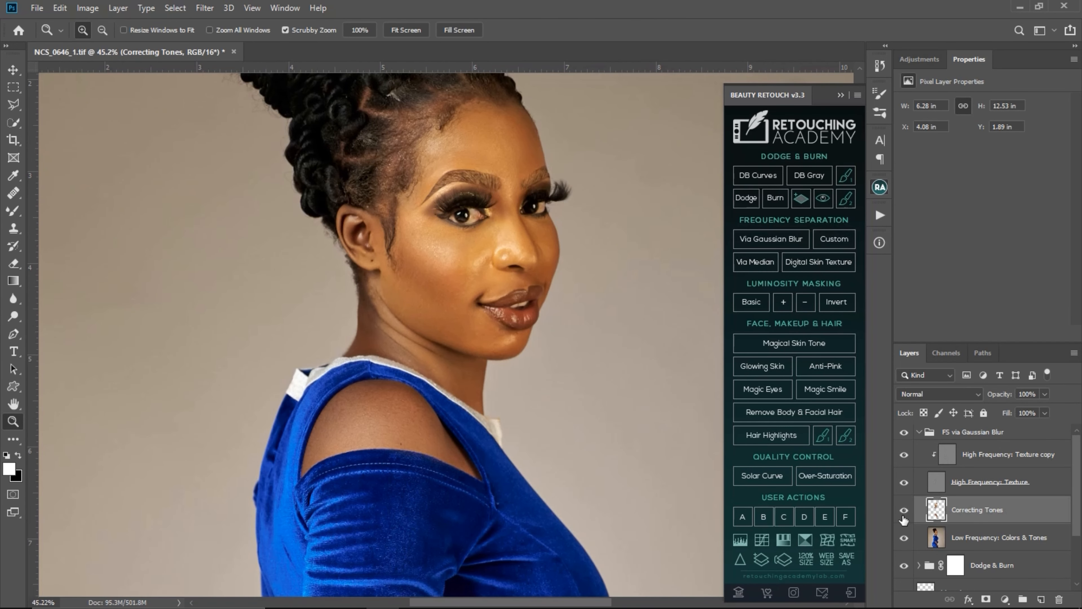
click(904, 510)
click(902, 511)
click(904, 511)
click(903, 511)
drag(486, 318, 391, 295)
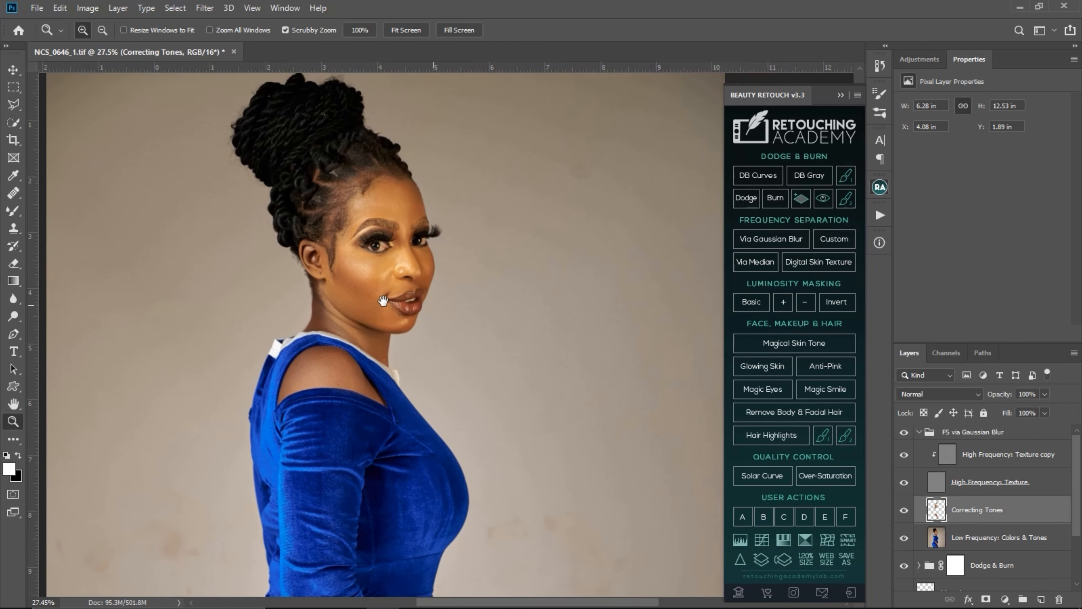
drag(452, 312, 484, 291)
drag(460, 255, 518, 277)
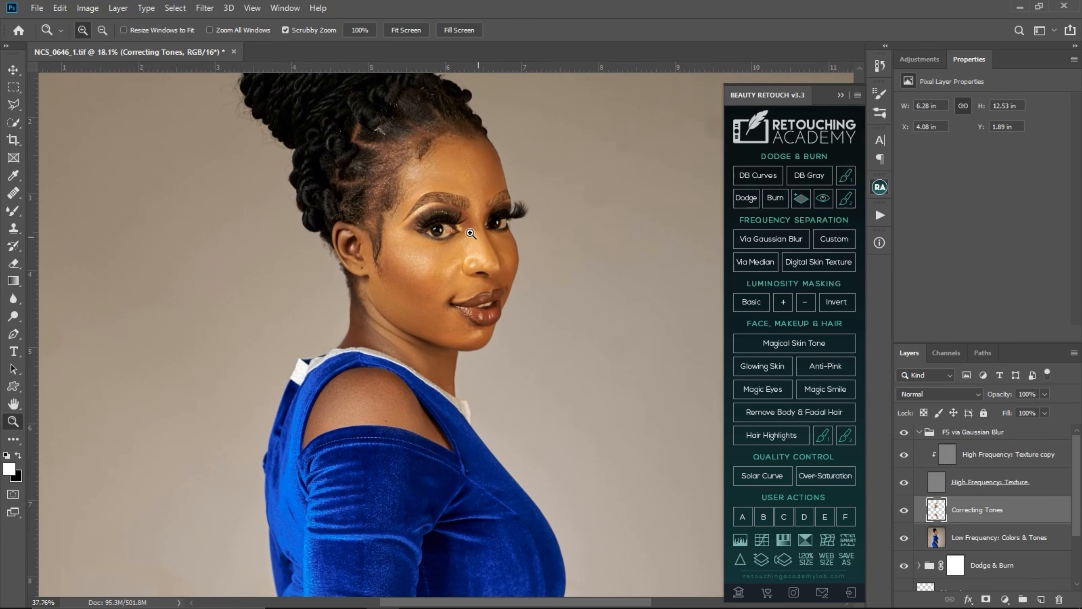
drag(510, 315, 479, 292)
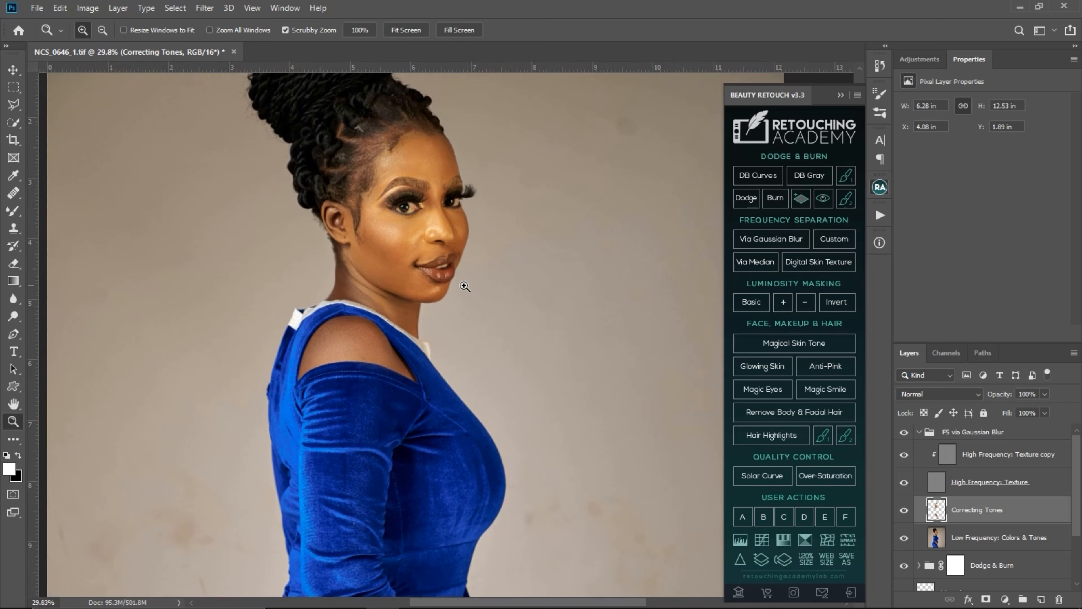
mouse_move(464, 286)
mouse_down()
mouse_move(452, 277)
mouse_move(463, 269)
mouse_move(454, 281)
mouse_move(478, 295)
mouse_up()
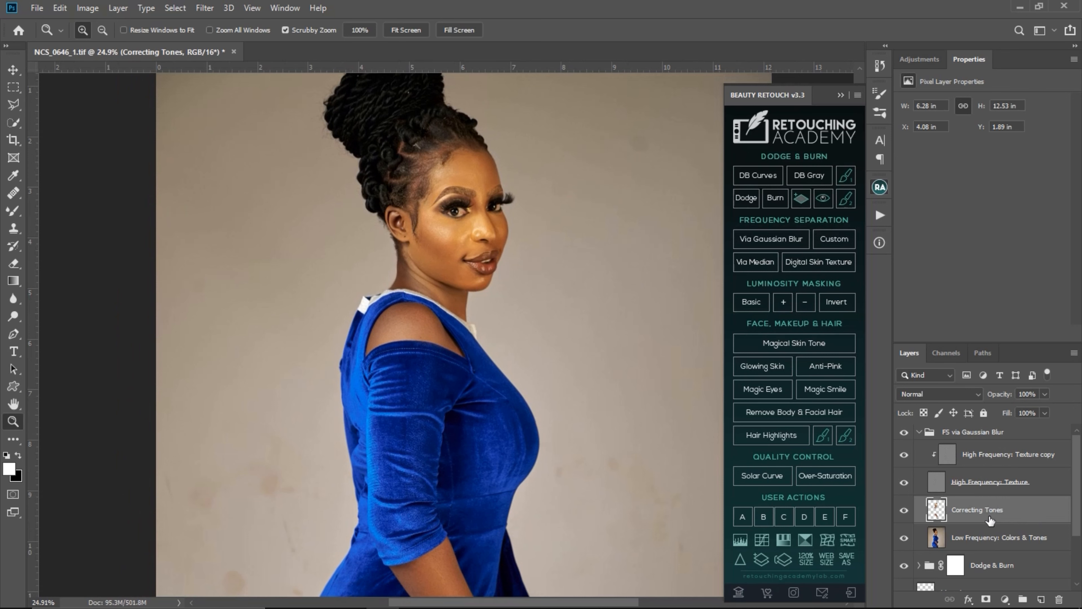
Merge the Correcting Tones layer with the Low Frequency: Colors & Tones layer.
key(ctrl)
key(ctrl)
key(ctrl+e)
ctrl+click(981, 536)
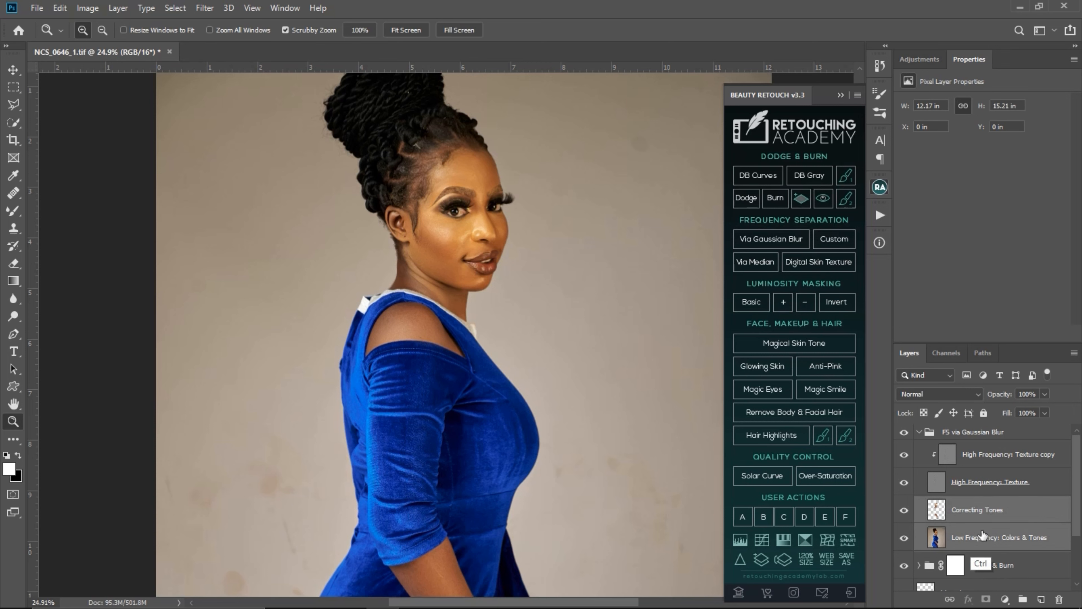
key(ctrl)
key(ctrl+e)
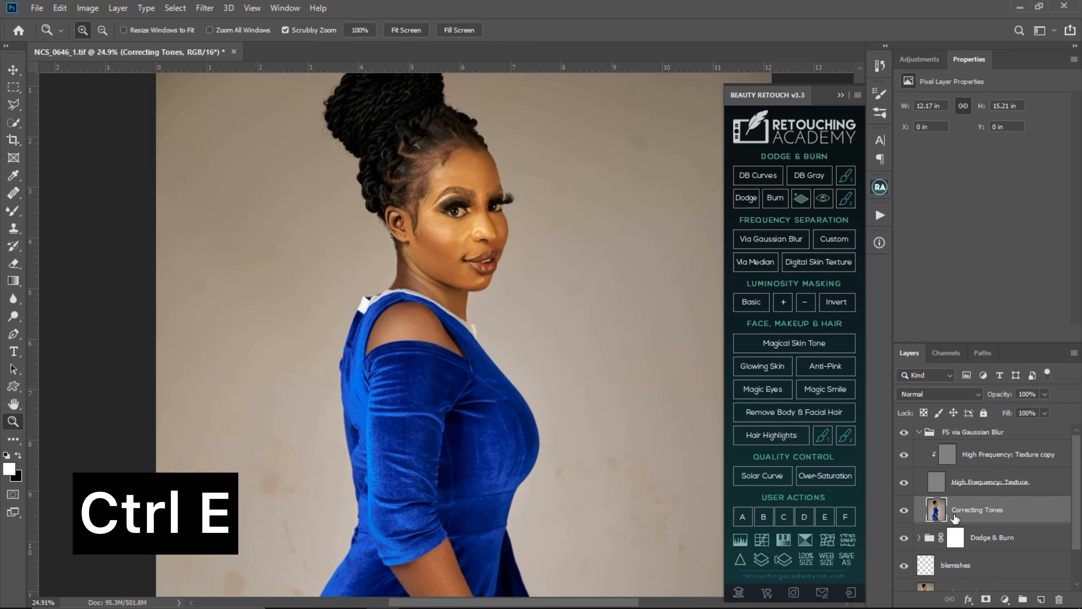
Apply the Imagenomic Portraiture filter with the Enhance: Glamour preset to a new layer, adding background and forehead samples to the skin tones mask.
click(205, 8)
mouse_move(297, 313)
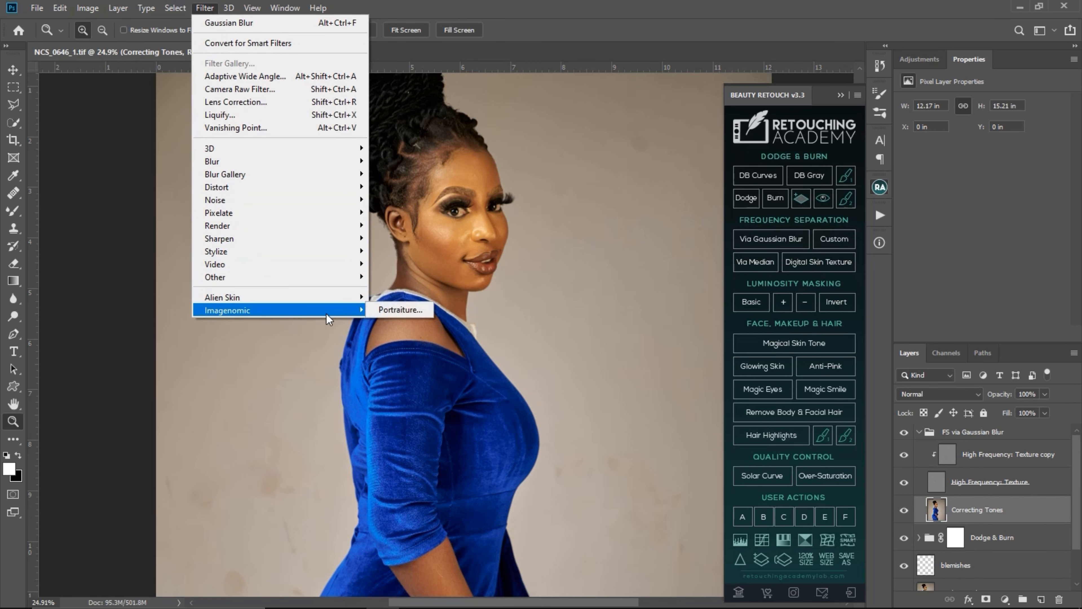
click(390, 310)
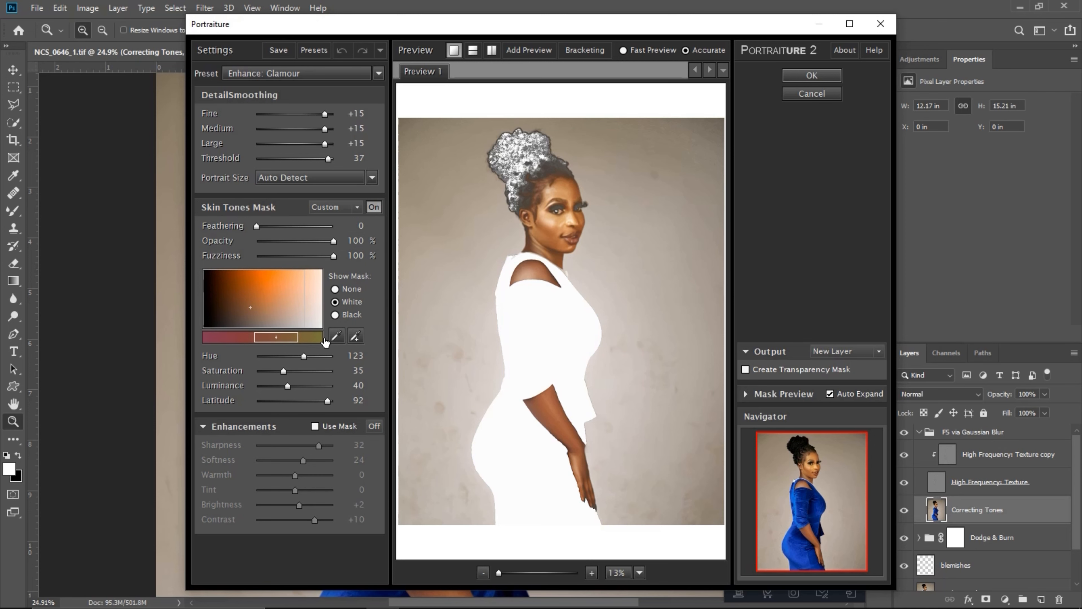
click(356, 337)
click(610, 166)
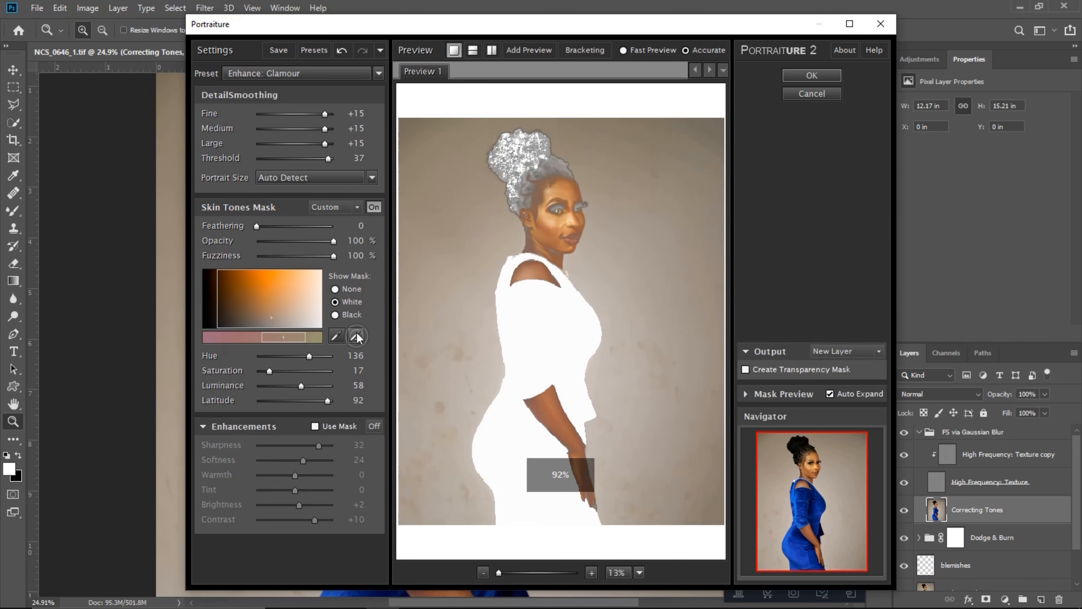
click(567, 190)
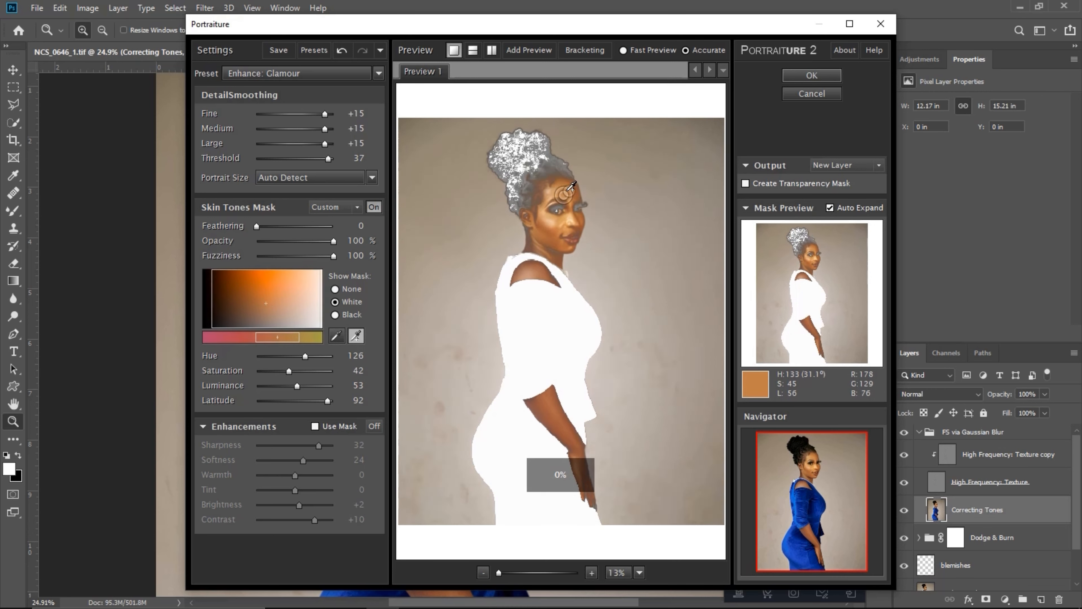
click(811, 75)
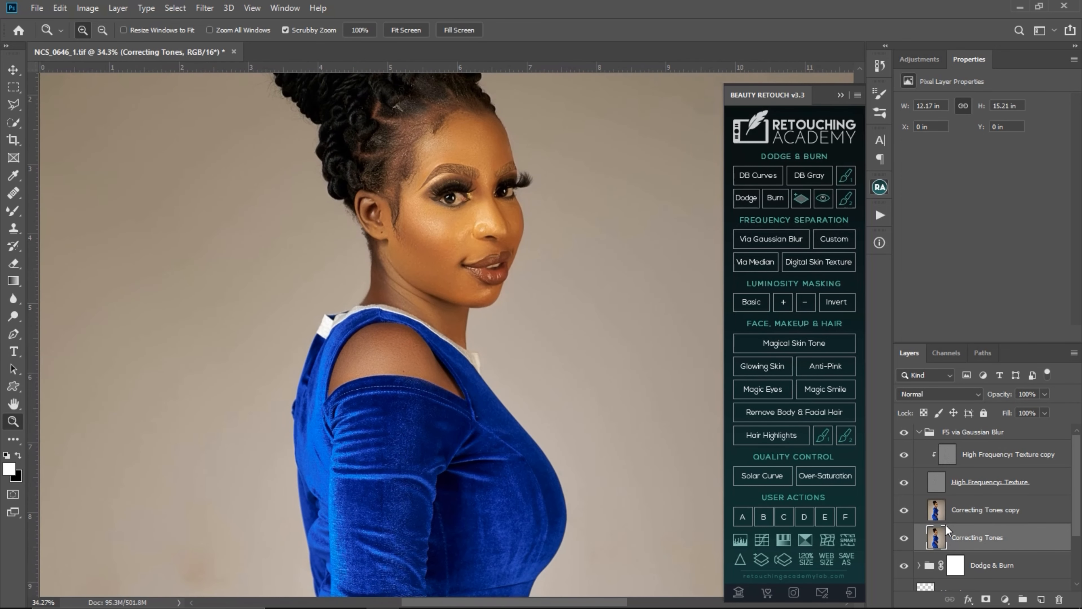
Compare the skin smoothing with the Correcting Tones copy layer hidden and shown, both close up and across the portrait.
click(904, 511)
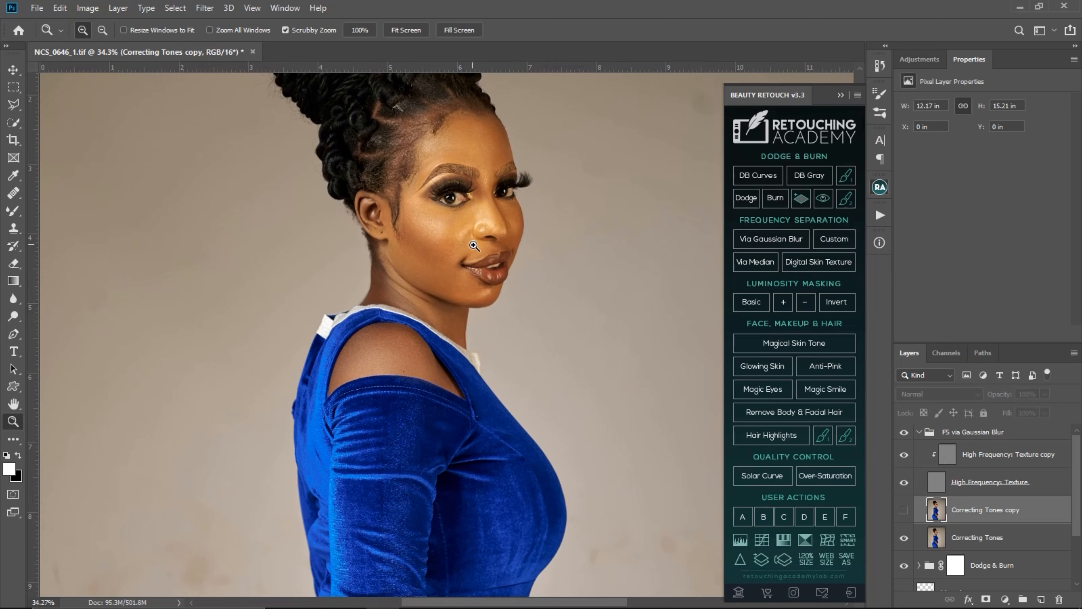
drag(473, 245, 550, 290)
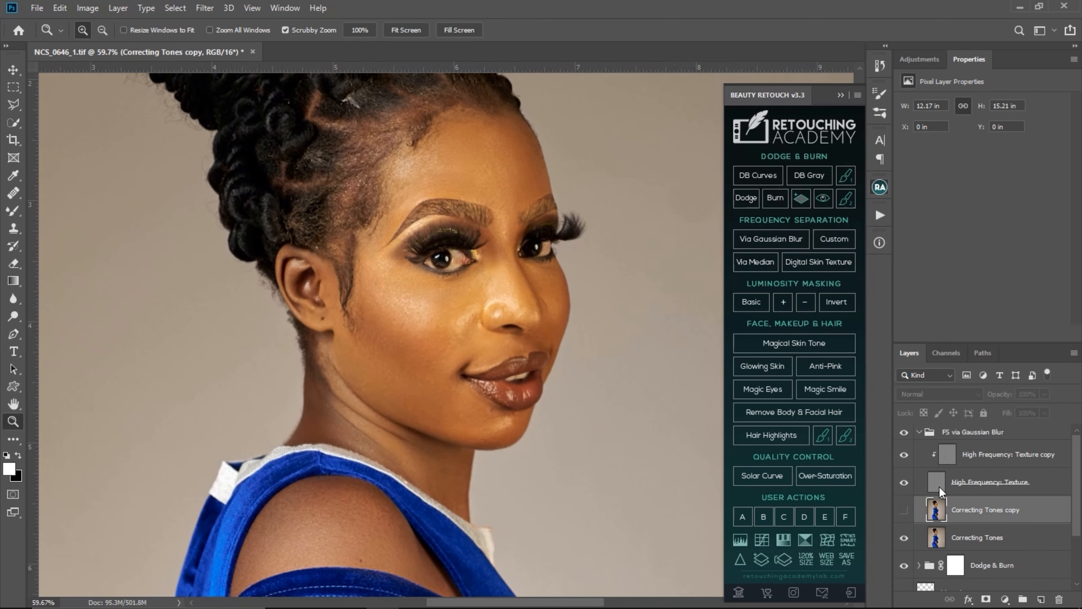
click(905, 510)
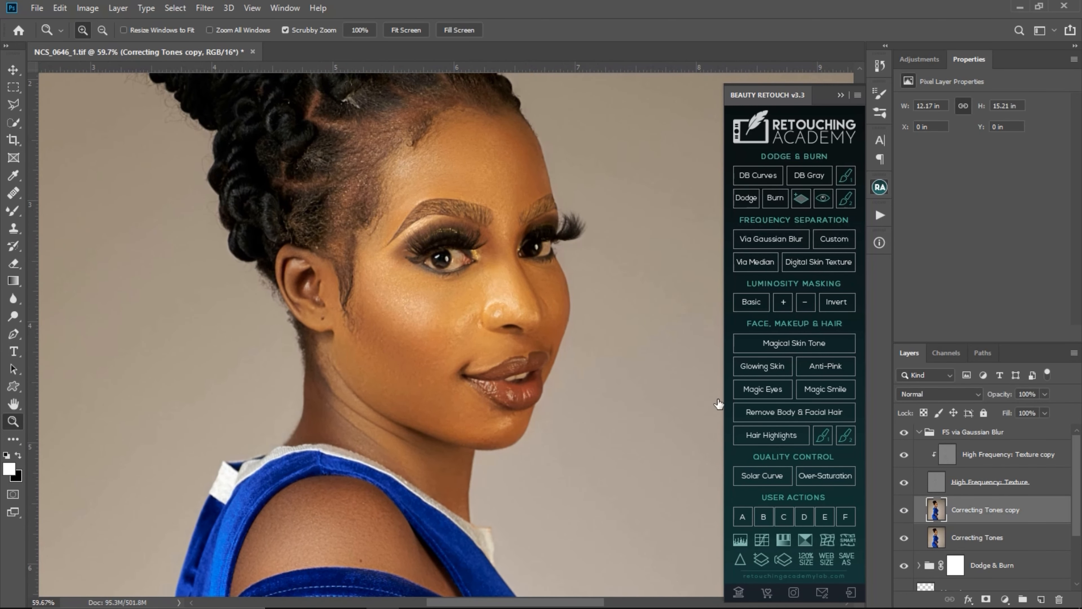
drag(567, 369, 499, 337)
click(904, 511)
click(903, 514)
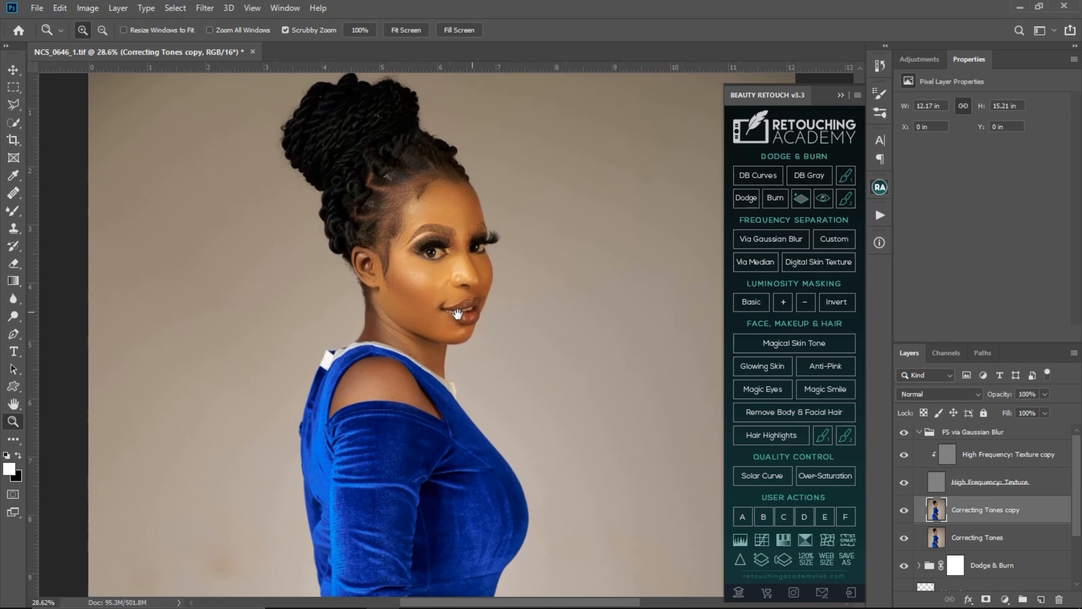
drag(494, 318, 466, 277)
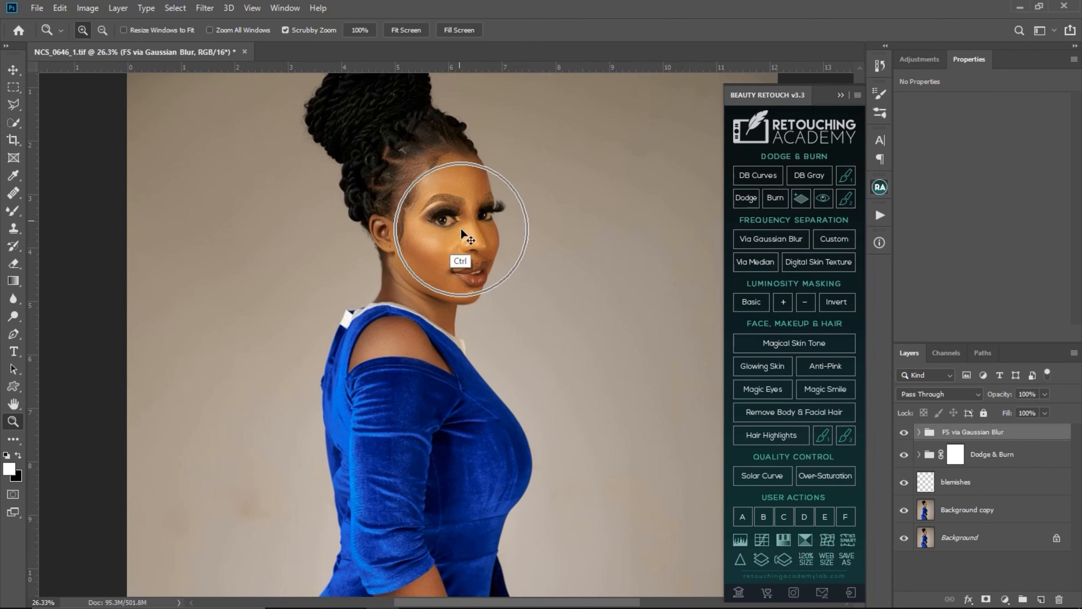
Add a new layer above the FS via Gaussian Blur group and switch from the Mixer Brush to the regular Brush tool.
drag(403, 342, 419, 209)
drag(485, 287, 446, 254)
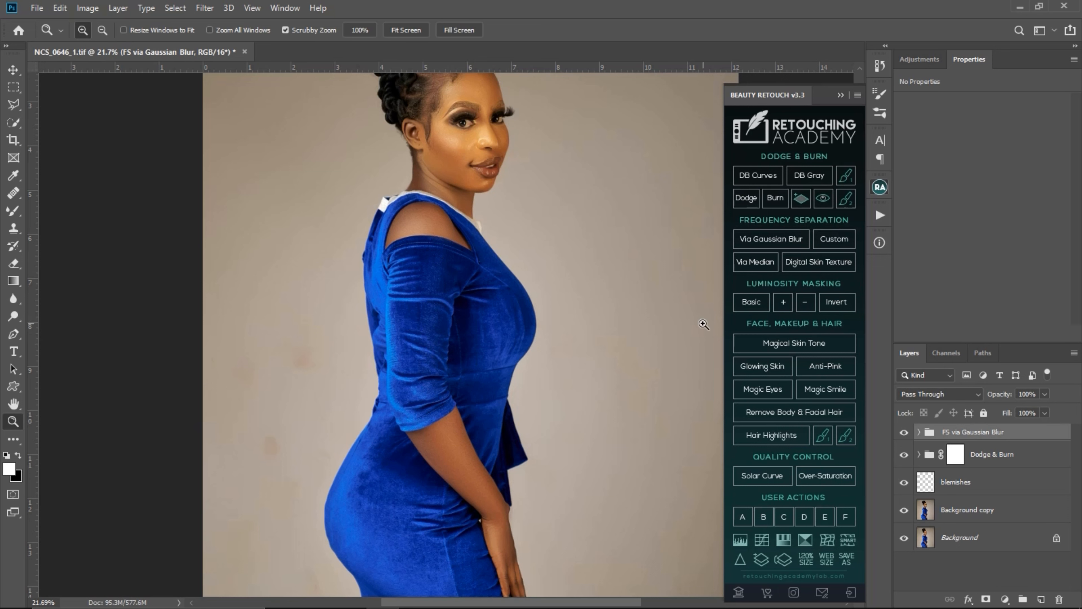
click(1041, 599)
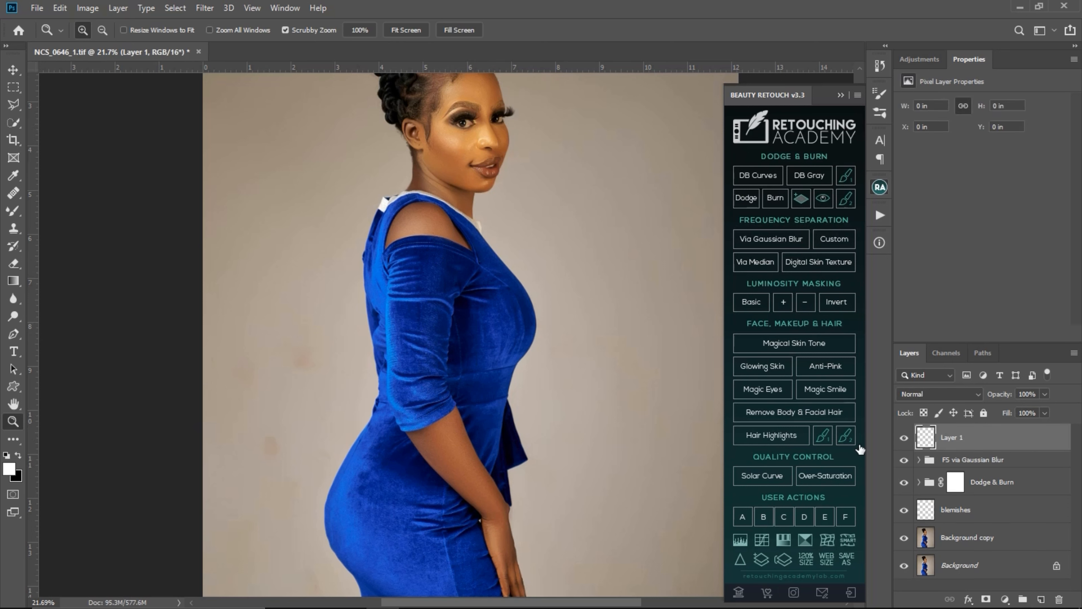
click(15, 211)
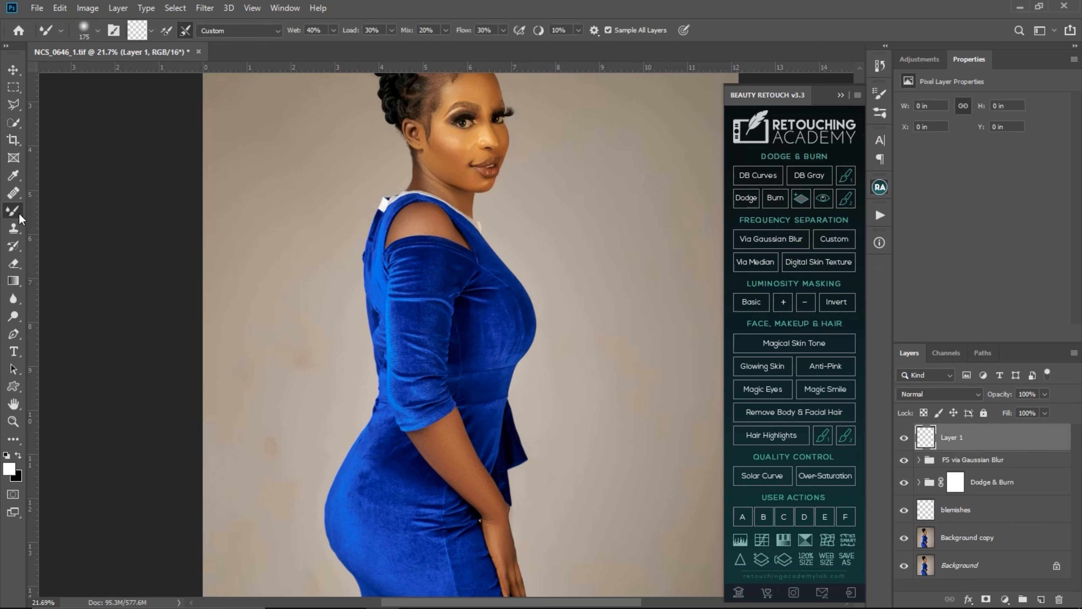
right_click(15, 210)
click(76, 209)
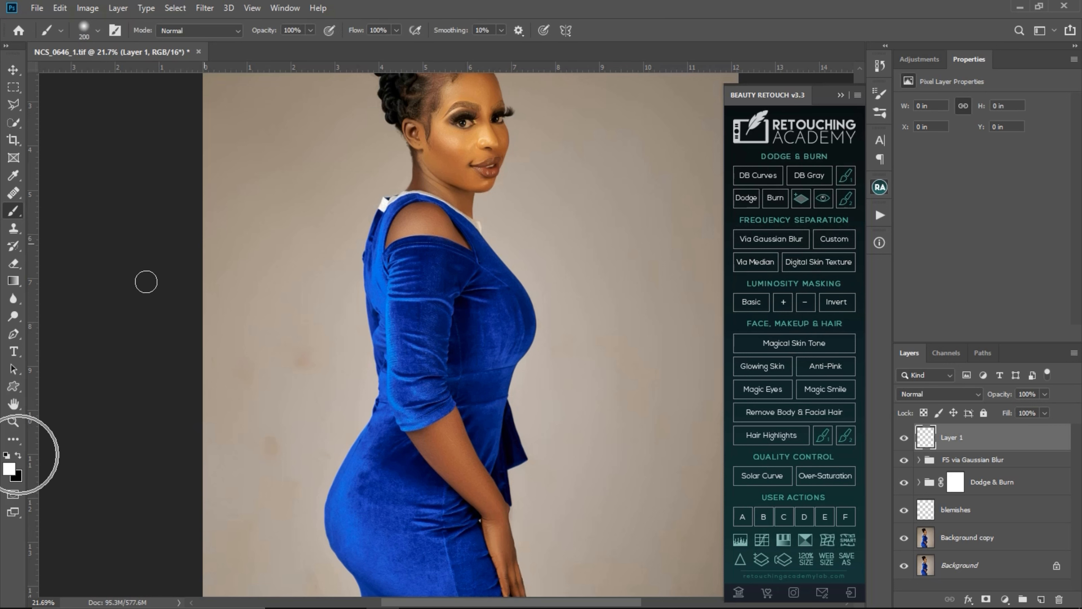
Sample the skin tone on the forehead as the foreground colour for the Brush.
key(alt)
key(ctrl+space)
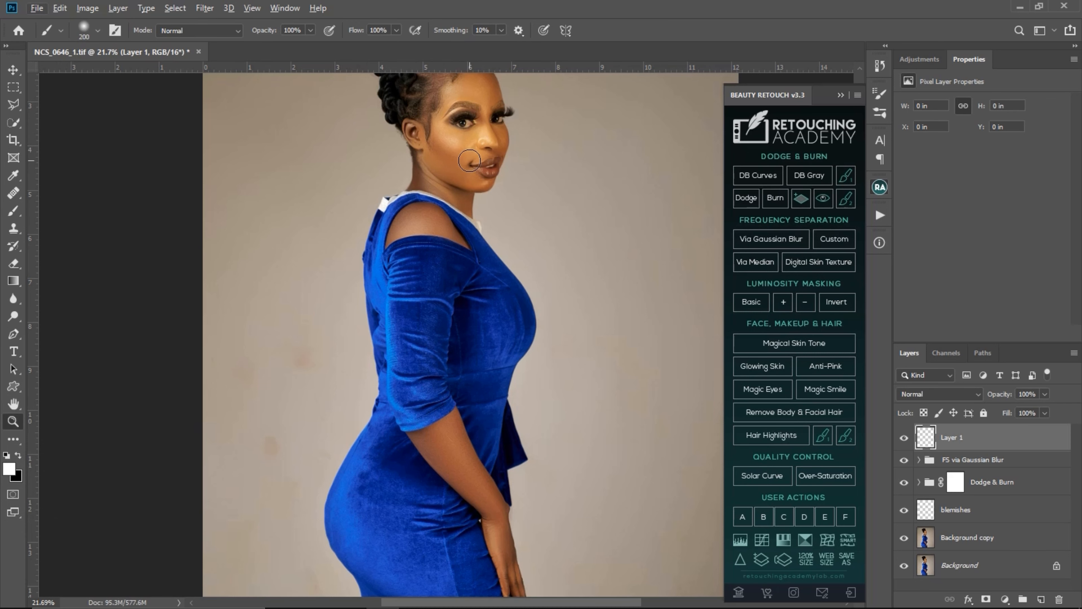
drag(469, 136, 491, 153)
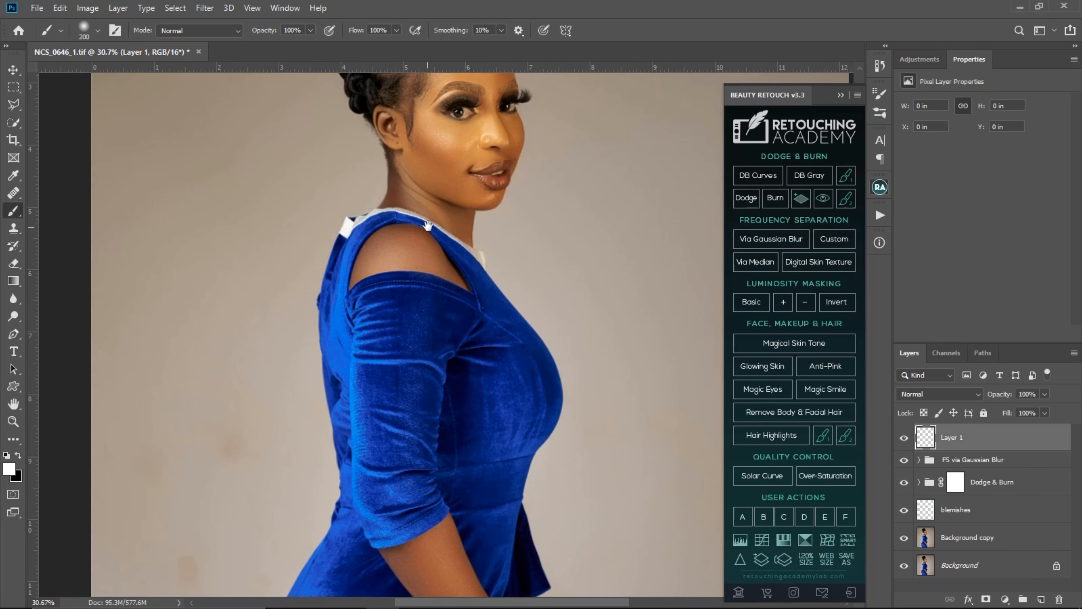
drag(428, 225, 410, 344)
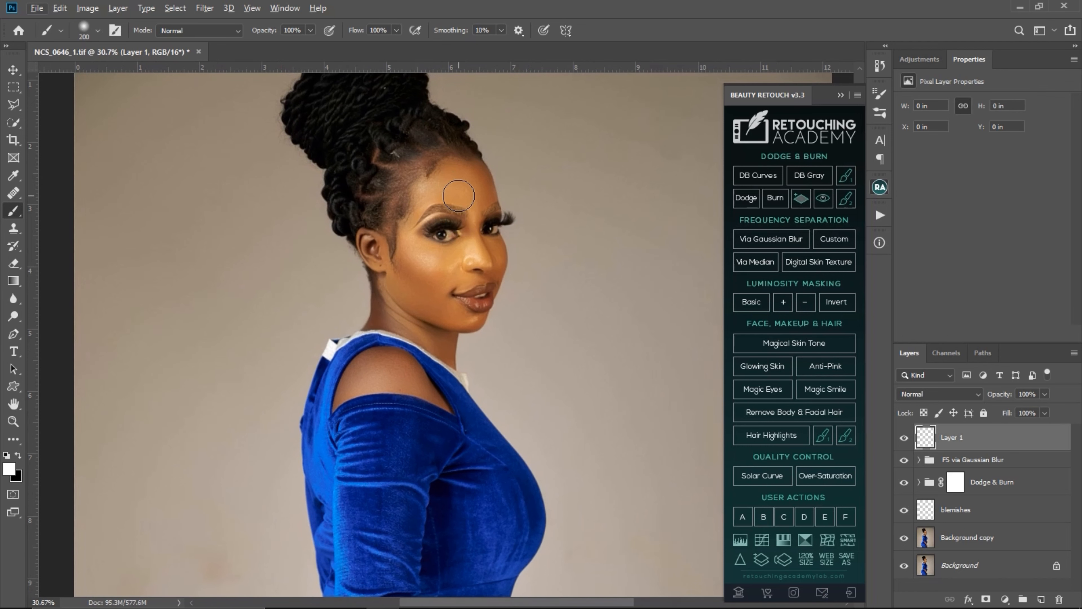
key(alt)
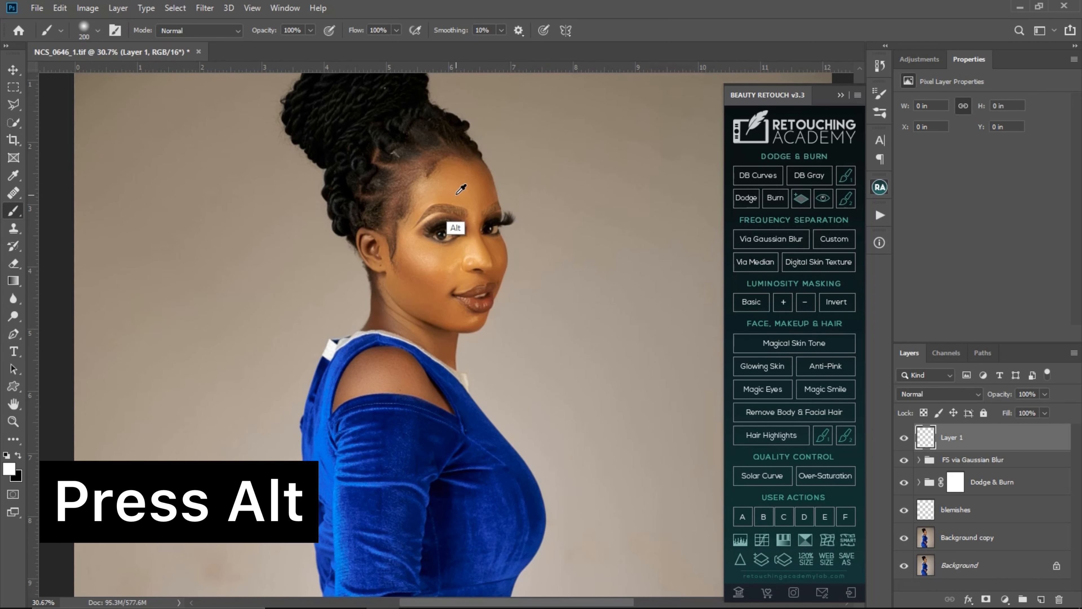
alt+click(461, 188)
alt+click(461, 190)
Paint the sampled skin colour over the side of the neck on Layer 1 with a brush sized about 70.
drag(456, 275, 448, 220)
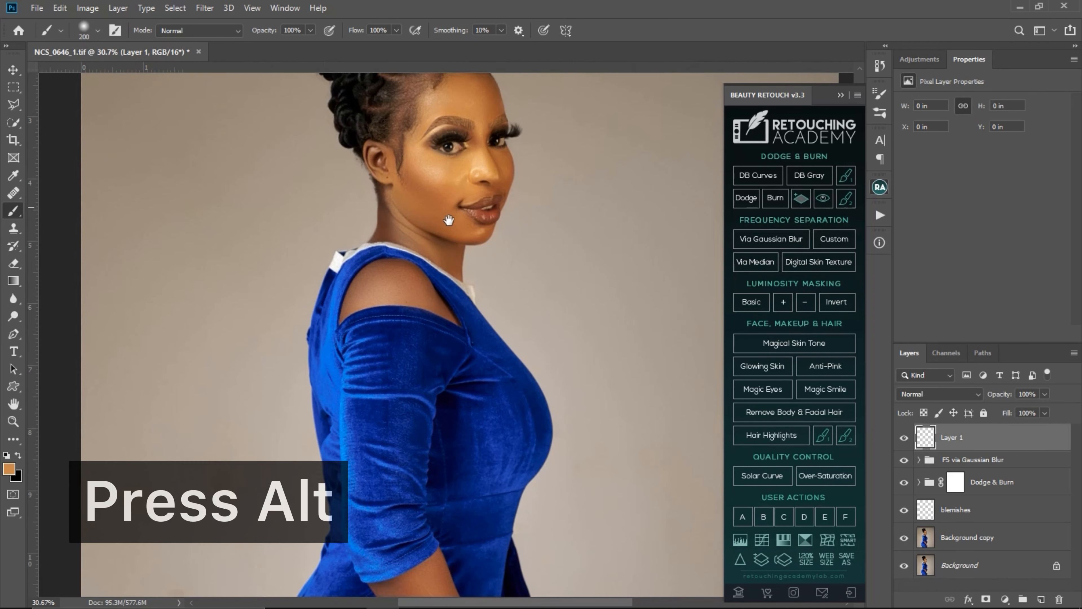
key(bracketleft)
key(bracketleft)
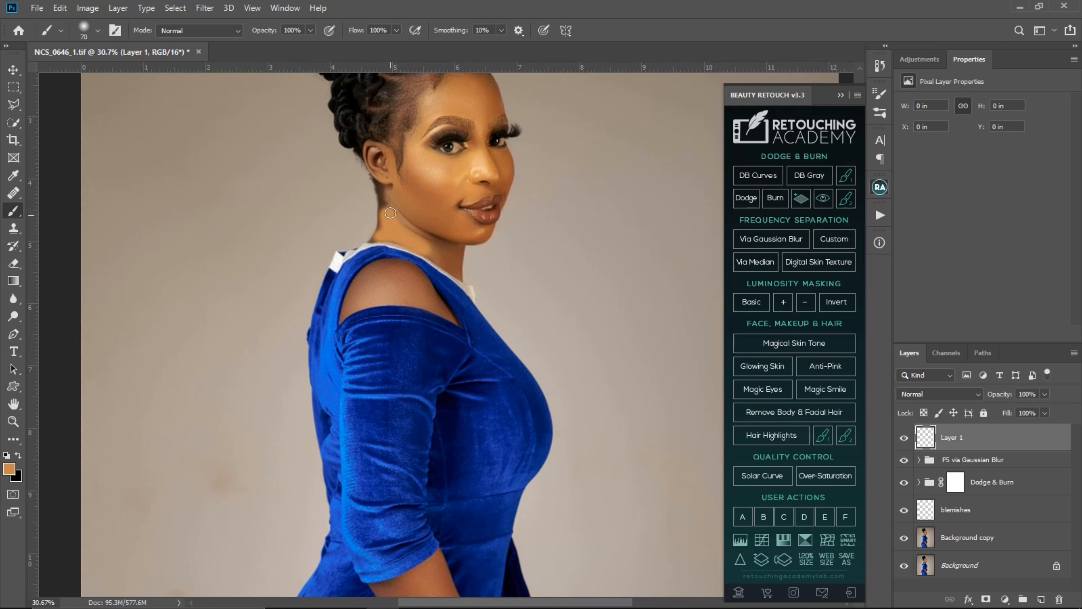
drag(386, 195, 385, 214)
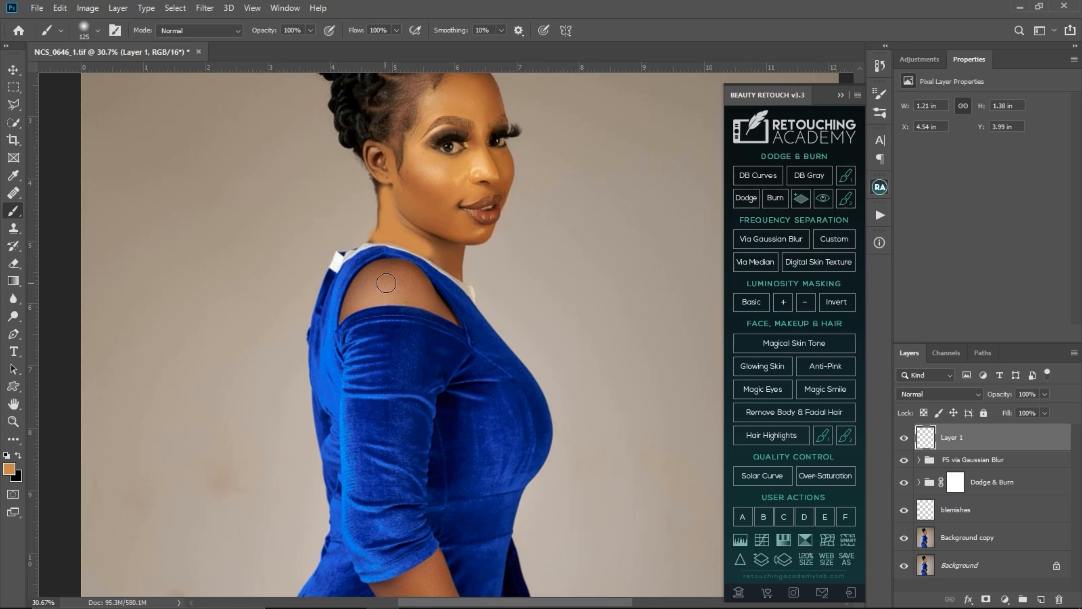
Paint the exposed shoulder with the sampled skin colour up to the dress edges, using sizes around 90 down to 40, and switch to the Eraser.
key(bracketleft)
drag(386, 283, 425, 296)
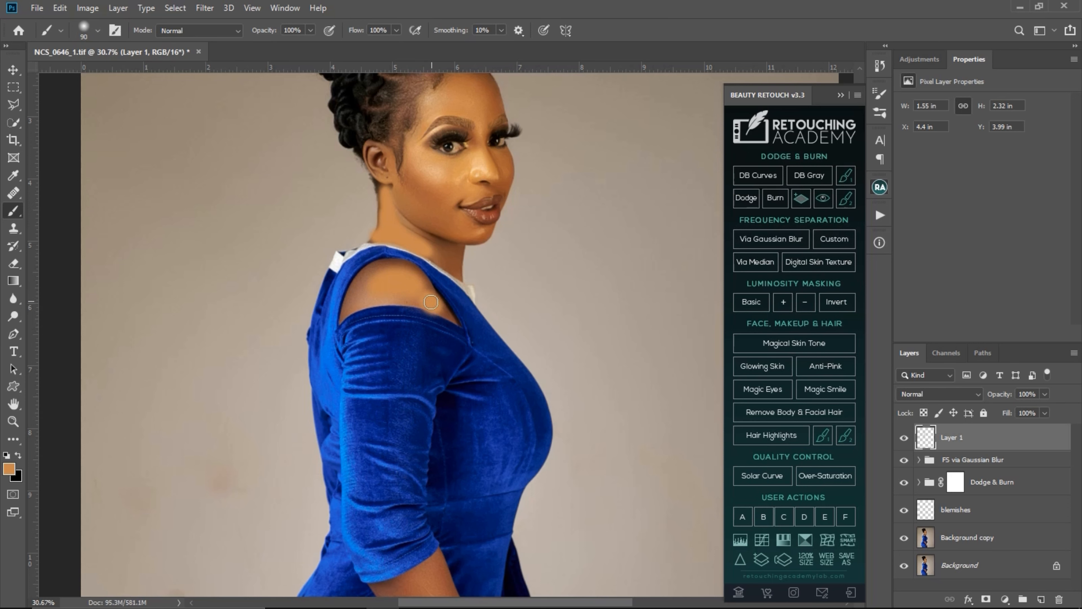
drag(359, 305, 348, 313)
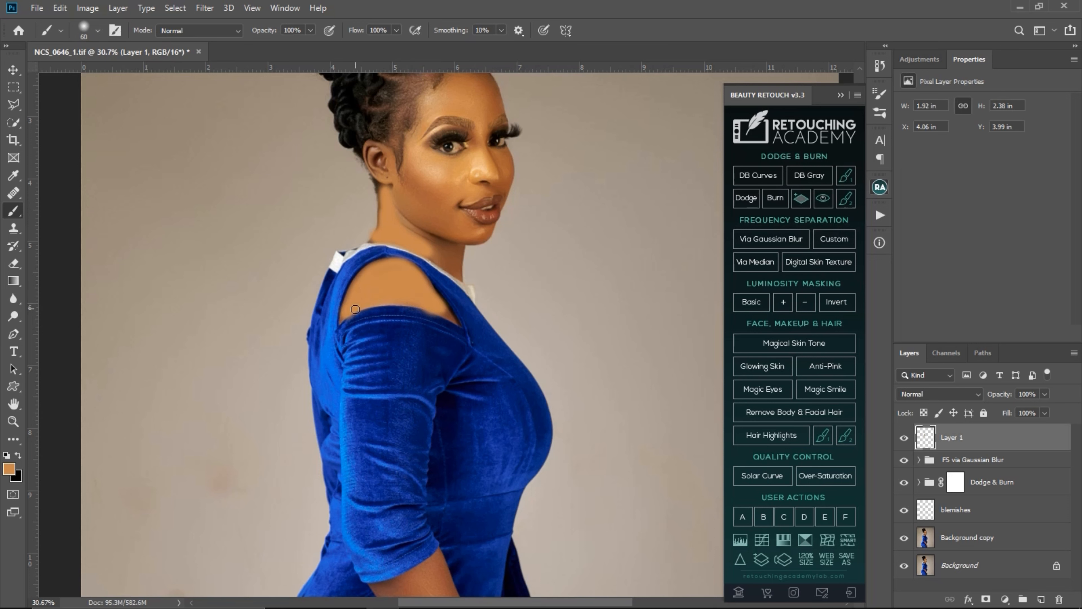
drag(355, 310, 373, 272)
drag(438, 301, 468, 319)
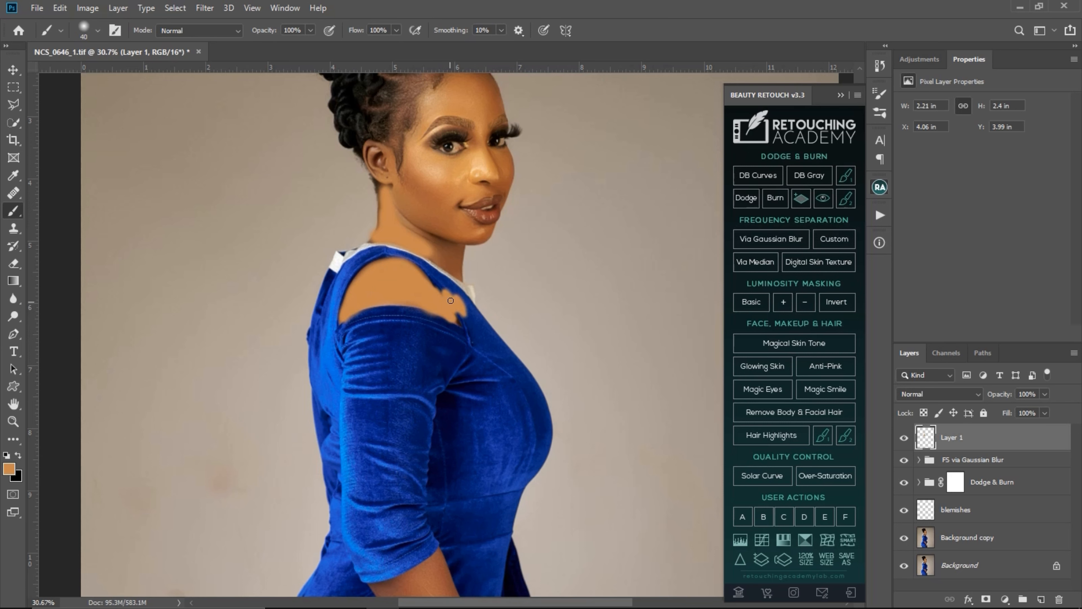
key(e)
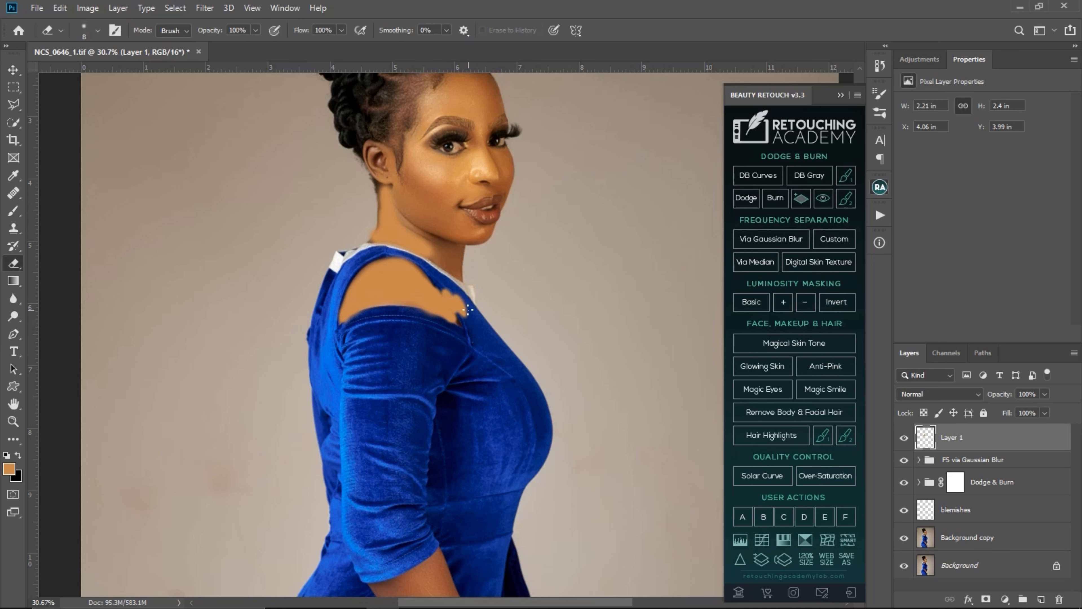
Erase the skin-colour paint spilling over the dress edges around the exposed shoulder, using an Eraser size of 50.
key(bracketright)
key(bracketright)
key(bracketright)
key(bracketright)
key(bracketright)
key(bracketright)
key(bracketright)
mouse_move(468, 308)
mouse_down()
mouse_move(473, 318)
mouse_move(448, 284)
mouse_up()
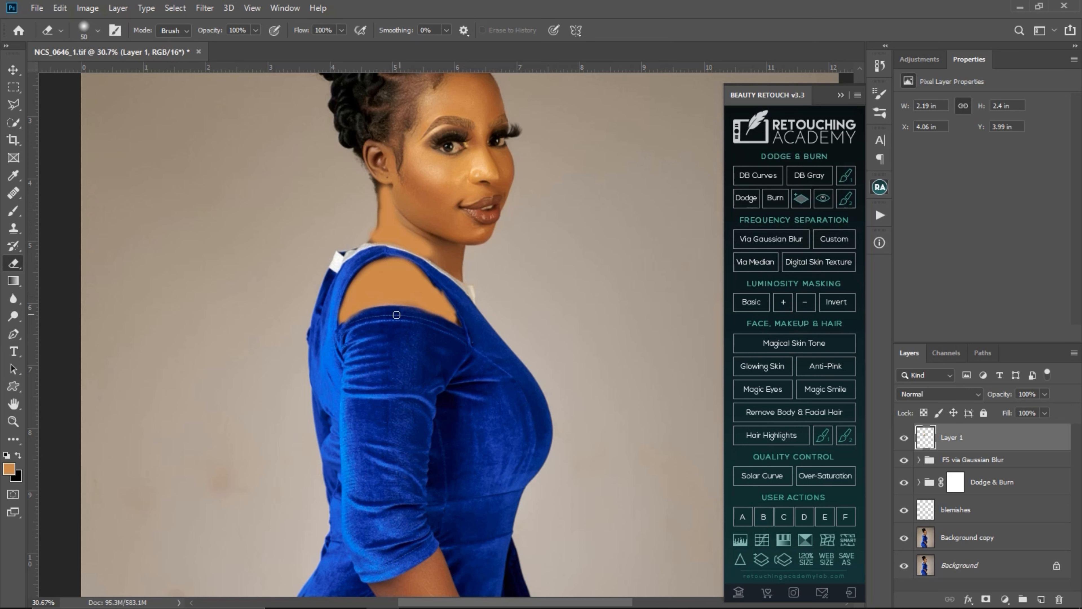
key(e)
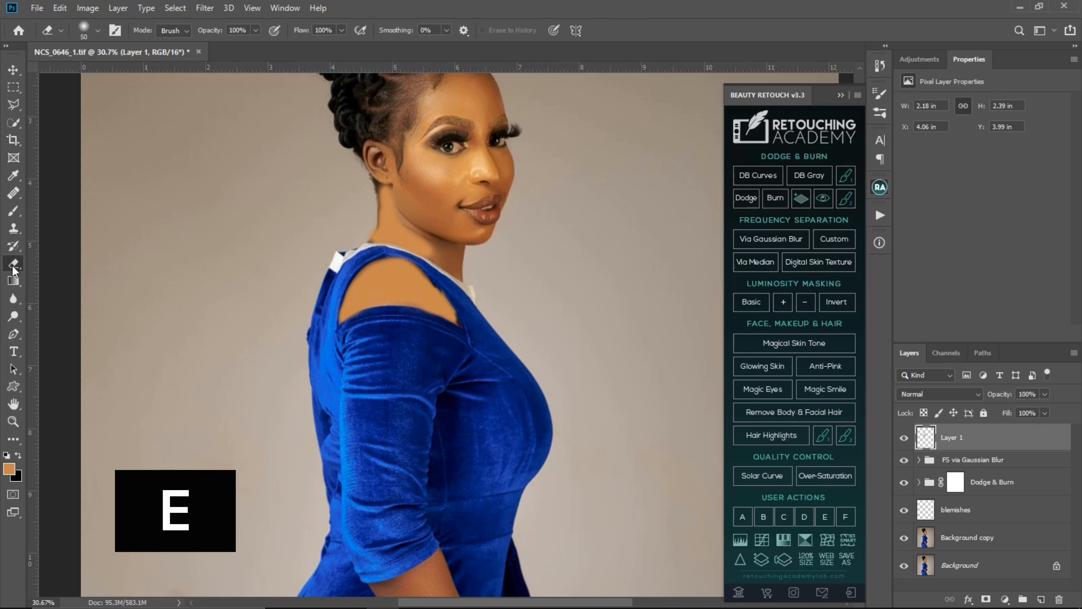
Paint the forearm and hand with the sampled skin colour using the Brush, and erase the overspill on the dress.
key(b)
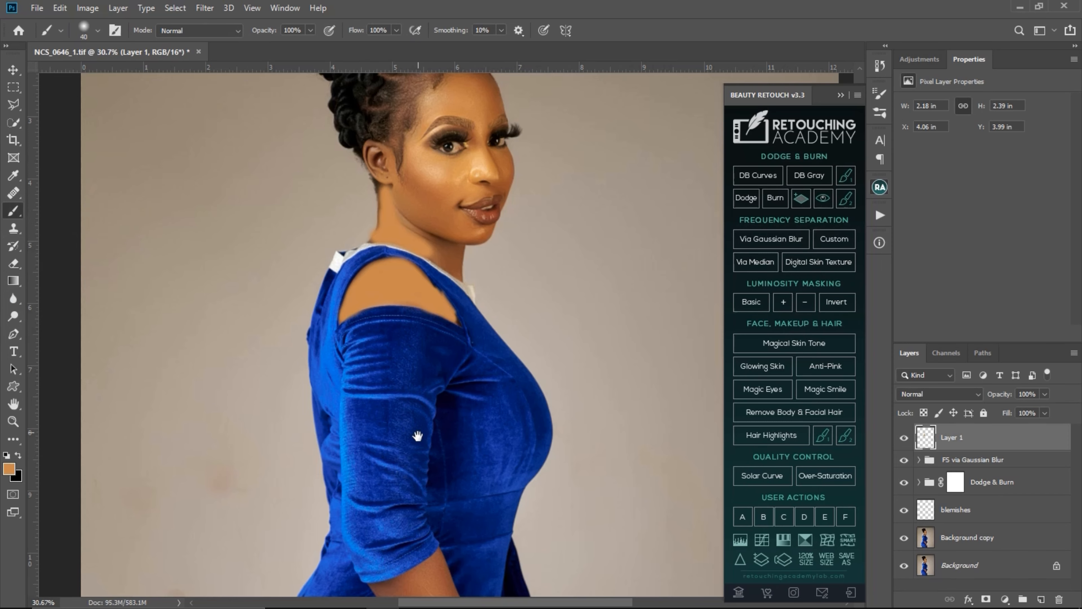
drag(418, 436, 387, 241)
mouse_move(387, 415)
mouse_down()
mouse_move(473, 510)
mouse_move(436, 403)
mouse_up()
drag(441, 384, 460, 496)
key(e)
drag(301, 303, 370, 364)
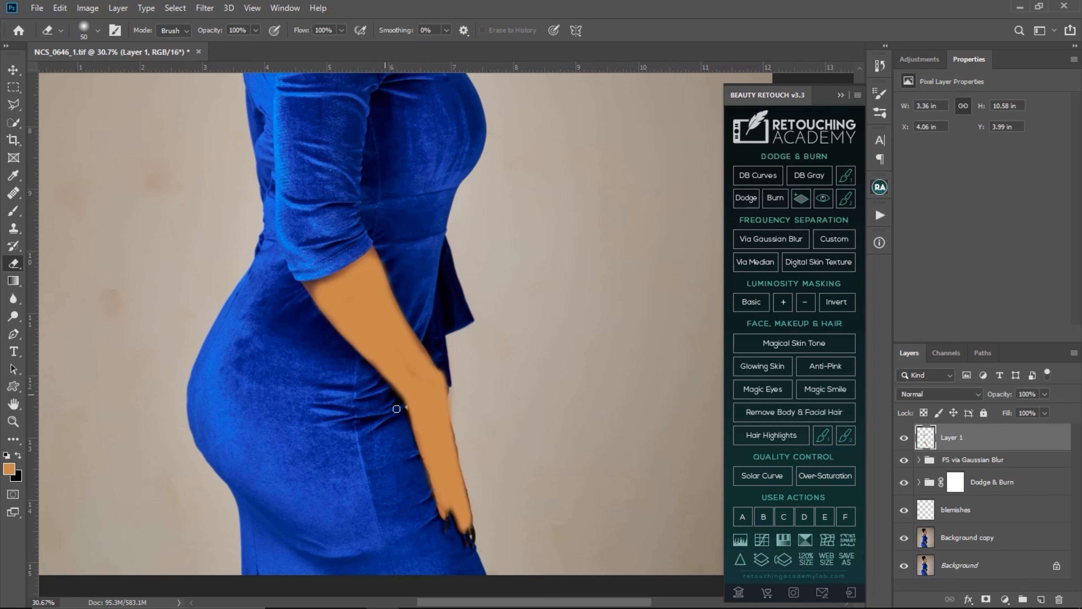
drag(396, 409, 392, 386)
Soften the painted skin on Layer 1 with a Gaussian Blur of 6 pixels radius.
key(ctrl+space)
mouse_move(442, 371)
mouse_down()
mouse_move(448, 389)
mouse_move(421, 390)
mouse_up()
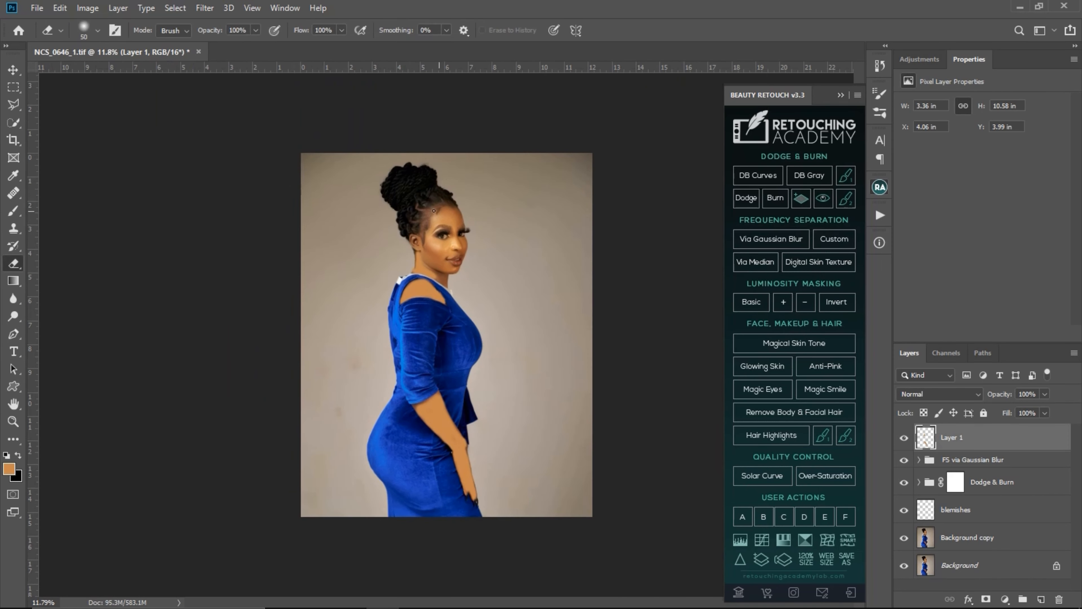
key(ctrl+space)
drag(449, 220, 500, 285)
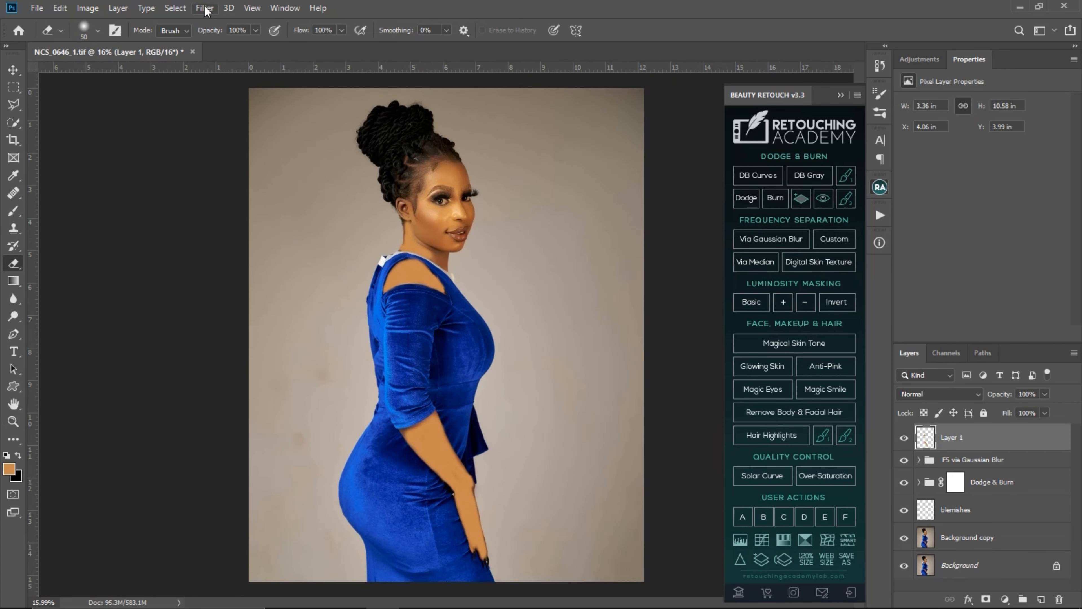
click(205, 8)
mouse_move(247, 164)
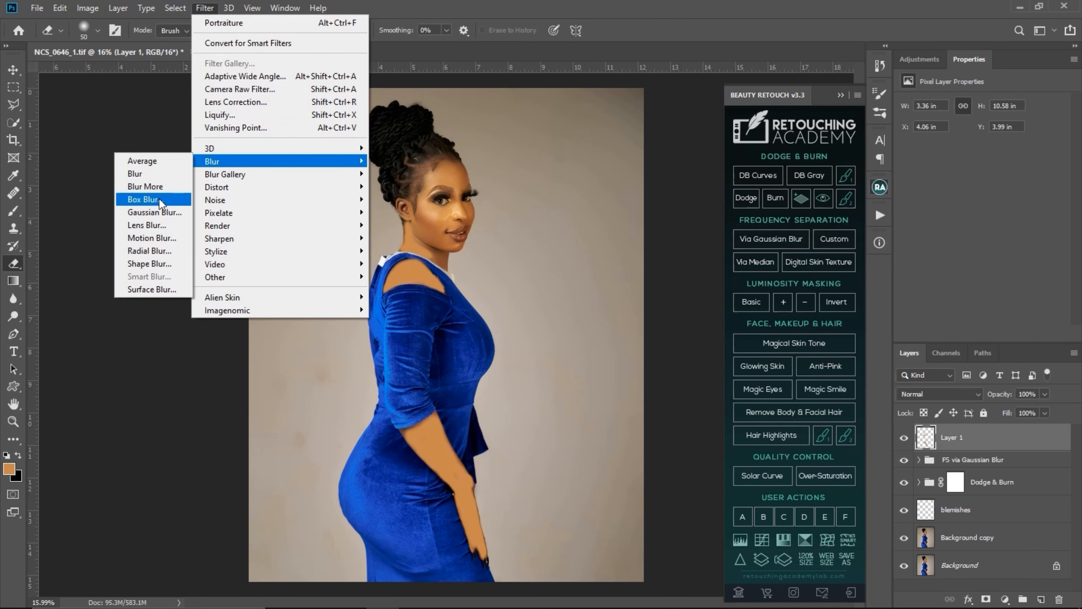
click(159, 214)
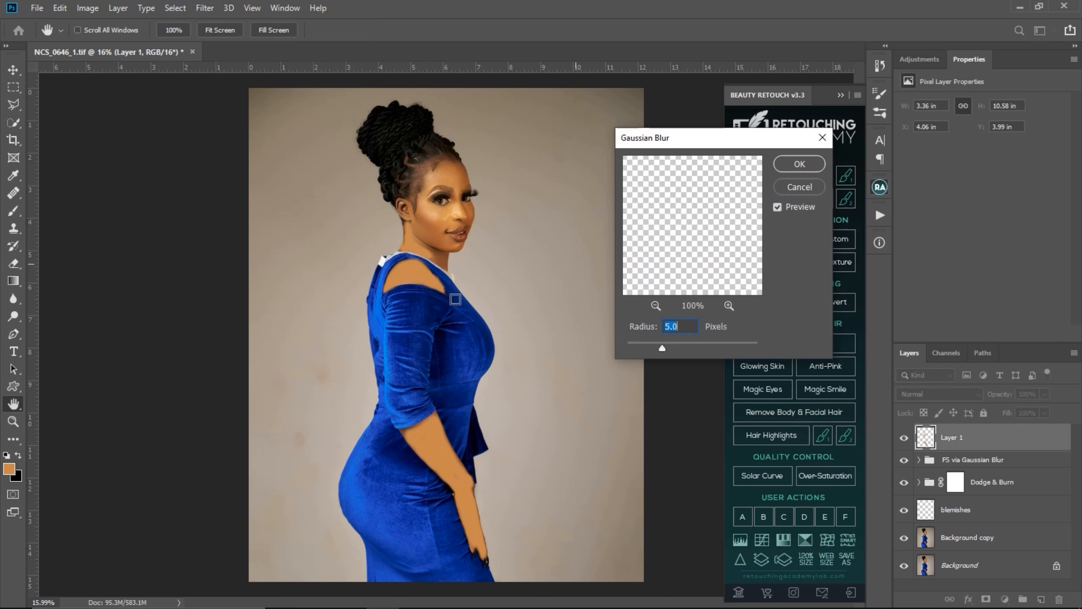
text(6)
click(799, 164)
key(e)
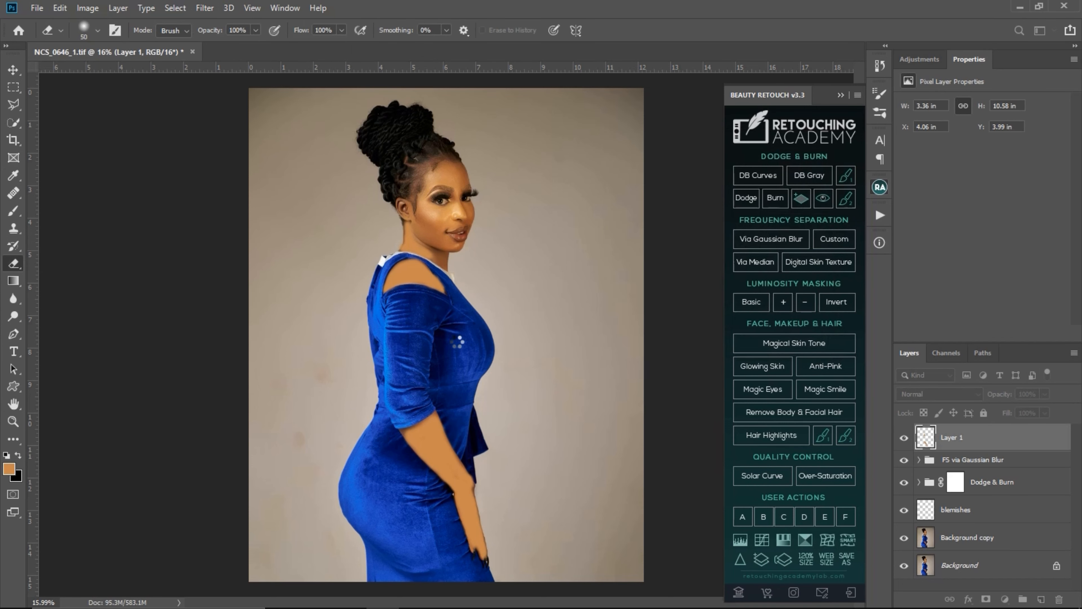
Blend the painted skin into the body by setting Layer 1 to Soft Light at 37% opacity.
key(z)
mouse_move(482, 320)
mouse_down()
mouse_move(517, 323)
mouse_move(493, 313)
mouse_up()
drag(478, 319, 468, 204)
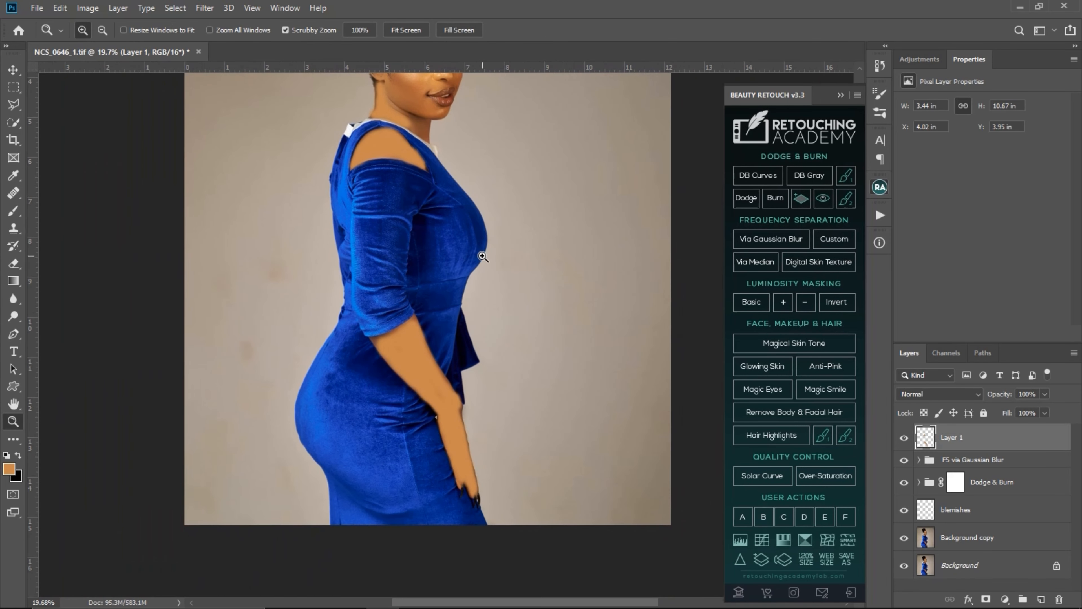
drag(480, 253, 476, 254)
click(1044, 395)
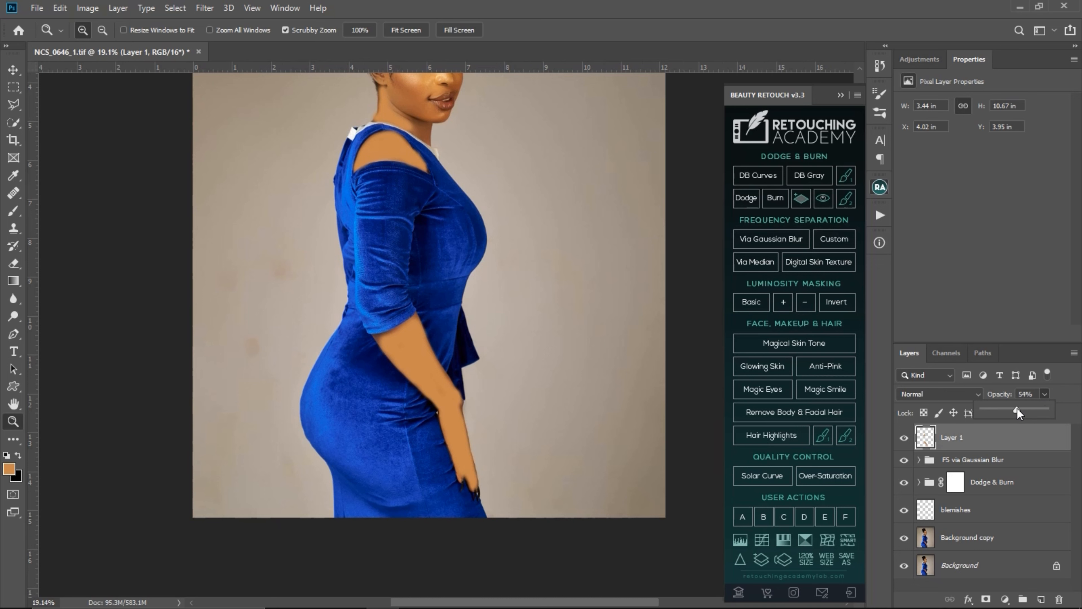
drag(1017, 408, 1007, 408)
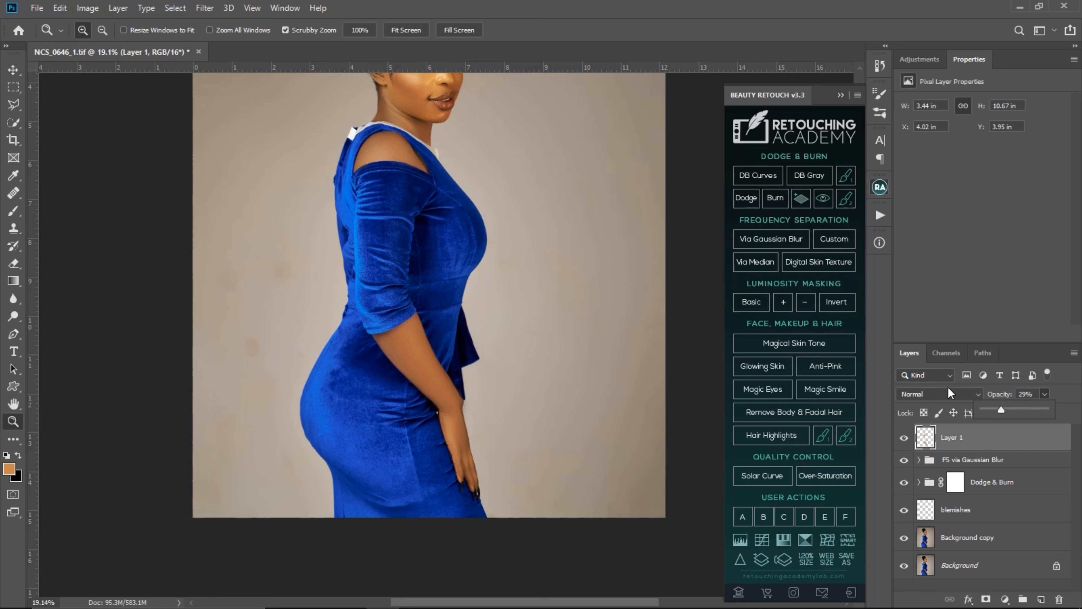
click(941, 394)
click(919, 445)
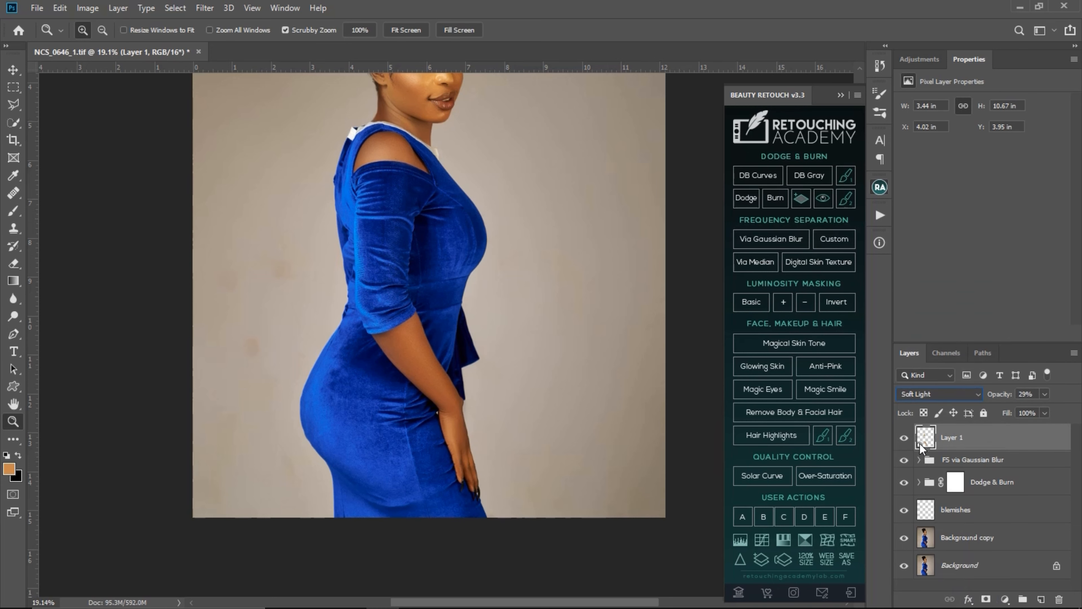
click(1044, 394)
drag(1035, 406, 1033, 408)
Compare the skin tone of the shoulder and arm with Layer 1 hidden and shown.
scroll(532, 296, up, 3)
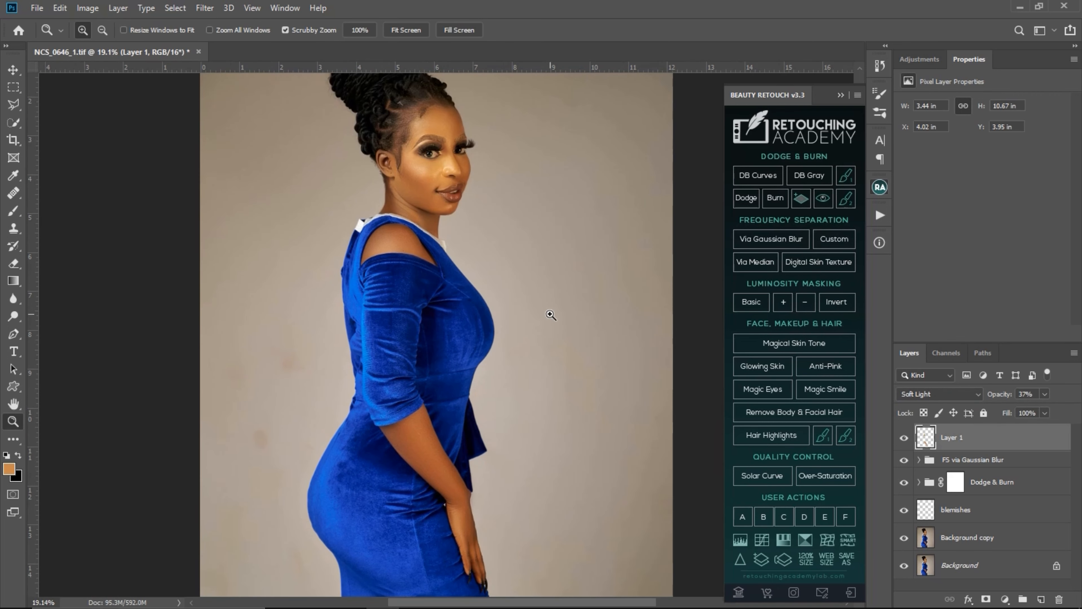
right_click(550, 314)
click(903, 438)
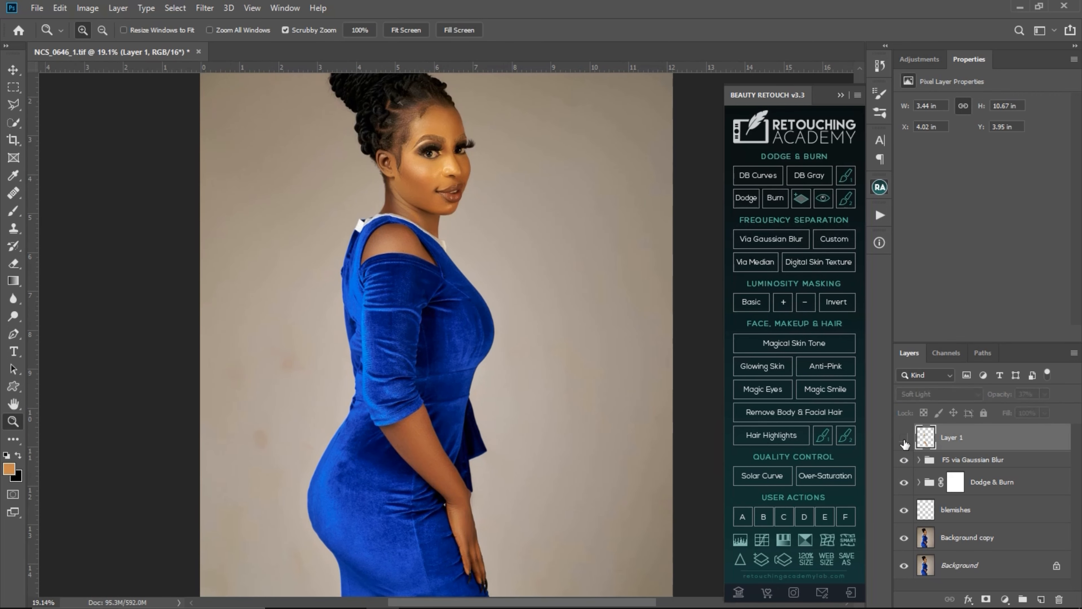
click(904, 438)
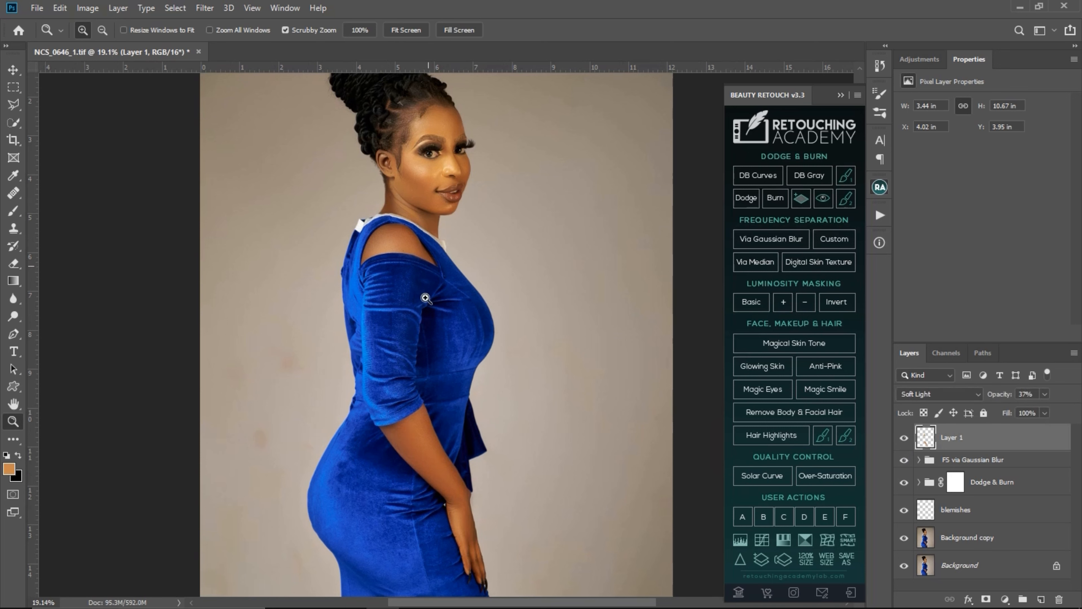
Run the "eyes n teeth" action to add its masked group above Layer 1.
drag(428, 137, 460, 207)
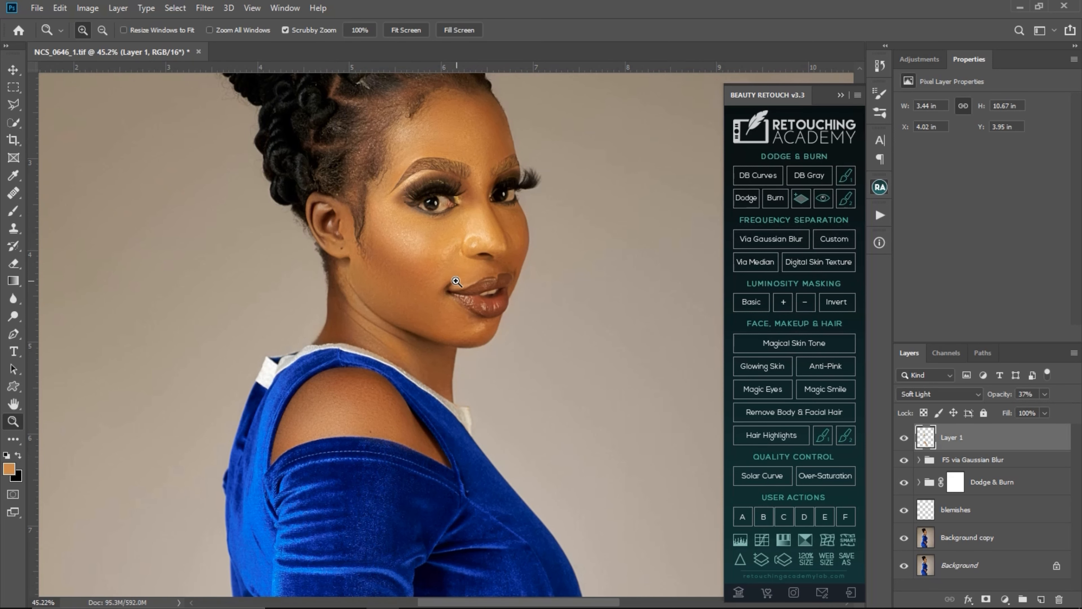
drag(461, 225, 471, 225)
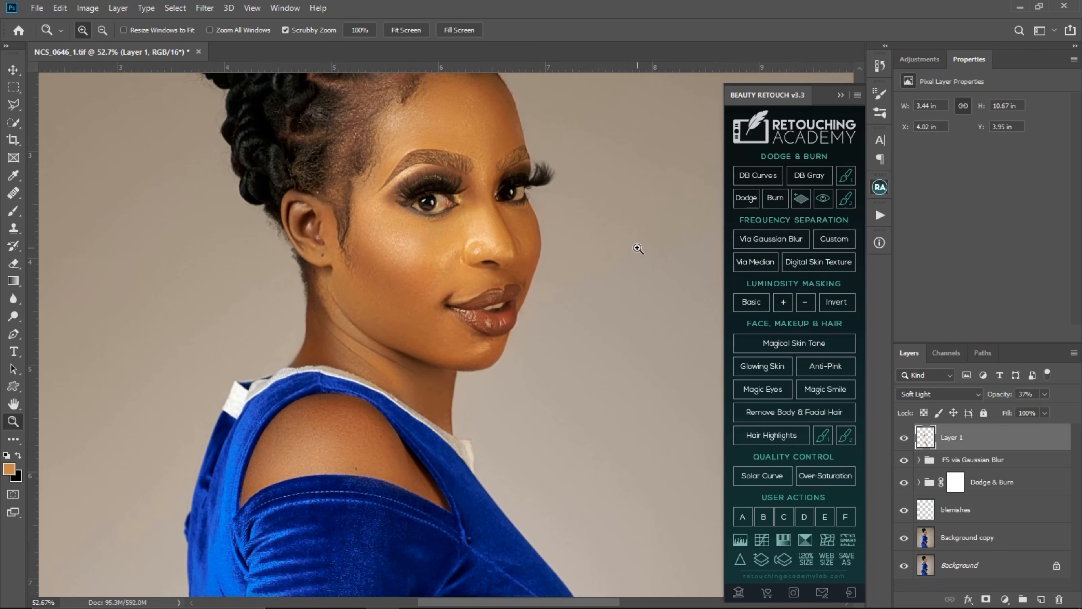
click(879, 215)
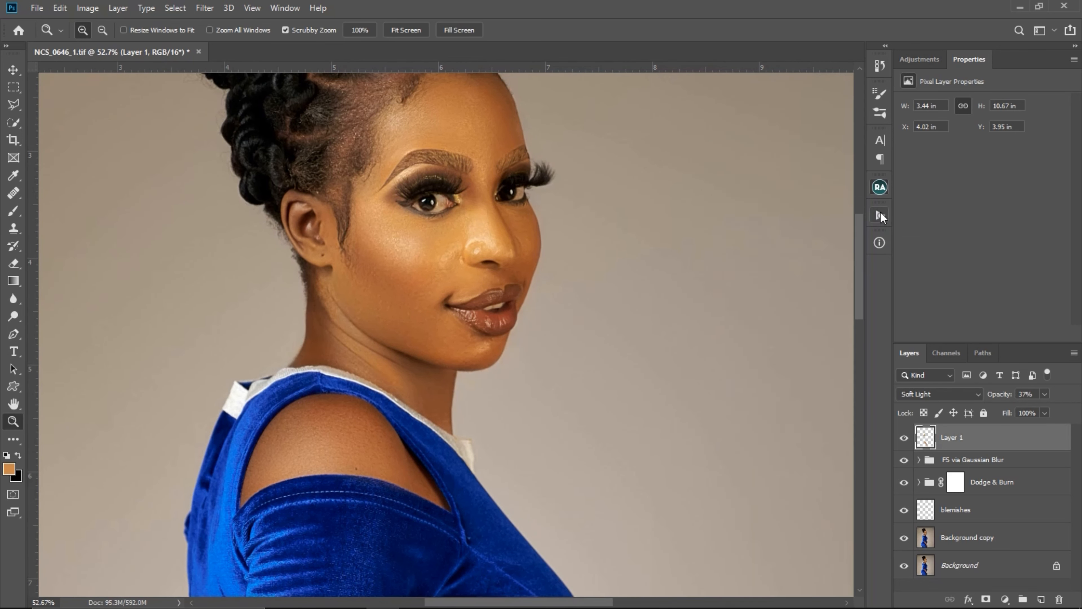
click(758, 401)
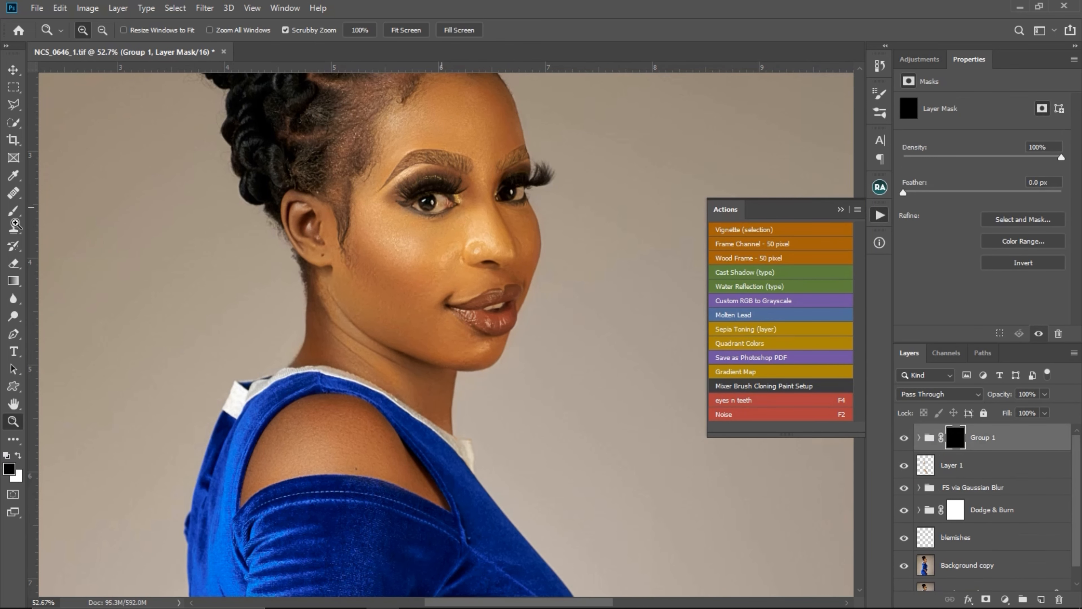
Brighten the whites of both eyes by painting white on the Group 1 mask with a reduced brush size.
key(x)
key(z)
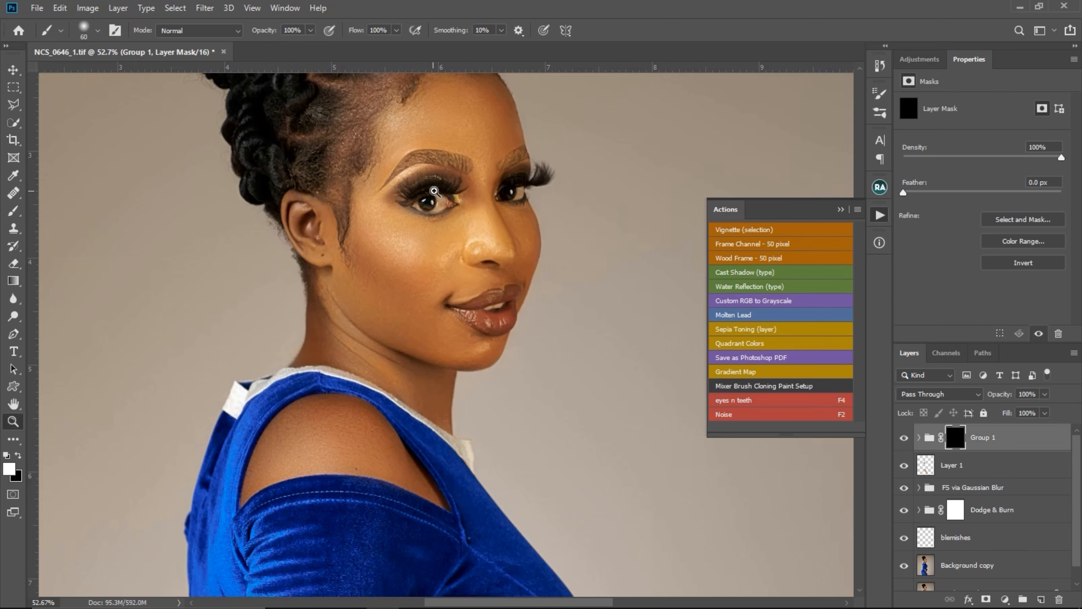
drag(443, 204, 505, 244)
key(bracketleft)
key(bracketleft)
key(bracketleft)
key(bracketleft)
key(bracketleft)
key(bracketleft)
key(bracketleft)
key(bracketleft)
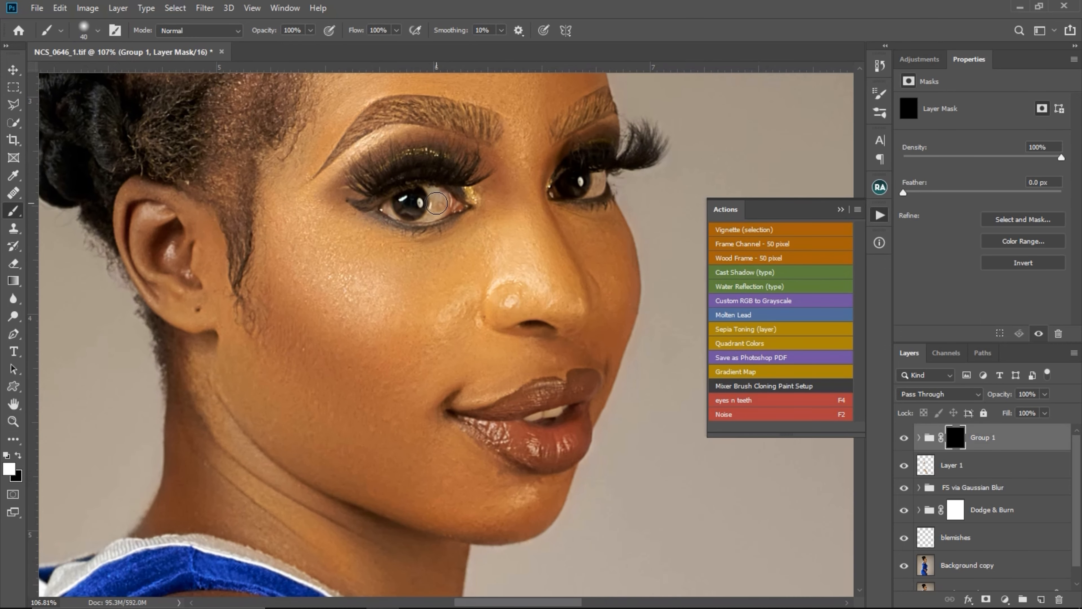
mouse_move(436, 195)
mouse_down()
mouse_move(426, 217)
mouse_move(393, 216)
mouse_up()
mouse_move(600, 177)
mouse_down()
mouse_move(595, 191)
mouse_move(607, 176)
mouse_up()
Whiten the teeth by painting white on the Group 1 mask with a brush sized 7.
key(z)
drag(546, 410, 557, 412)
key(bracketleft)
key(bracketleft)
key(bracketleft)
key(bracketleft)
mouse_move(561, 412)
mouse_down()
mouse_move(535, 415)
mouse_move(519, 343)
mouse_up()
key(z)
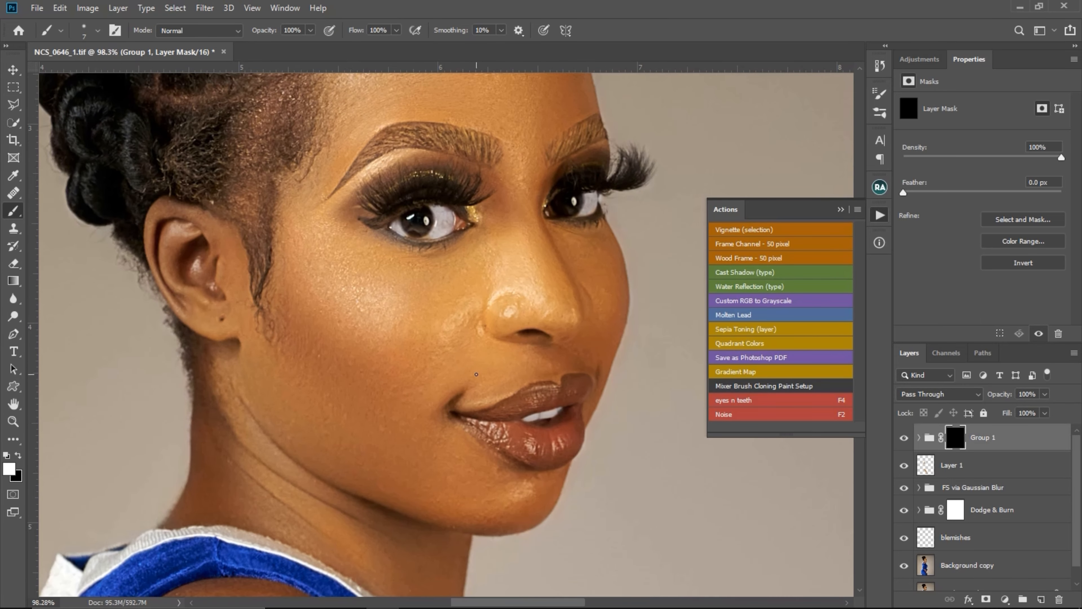
Feather the painted Group 1 mask with a Gaussian Blur of 2 pixels radius.
click(205, 8)
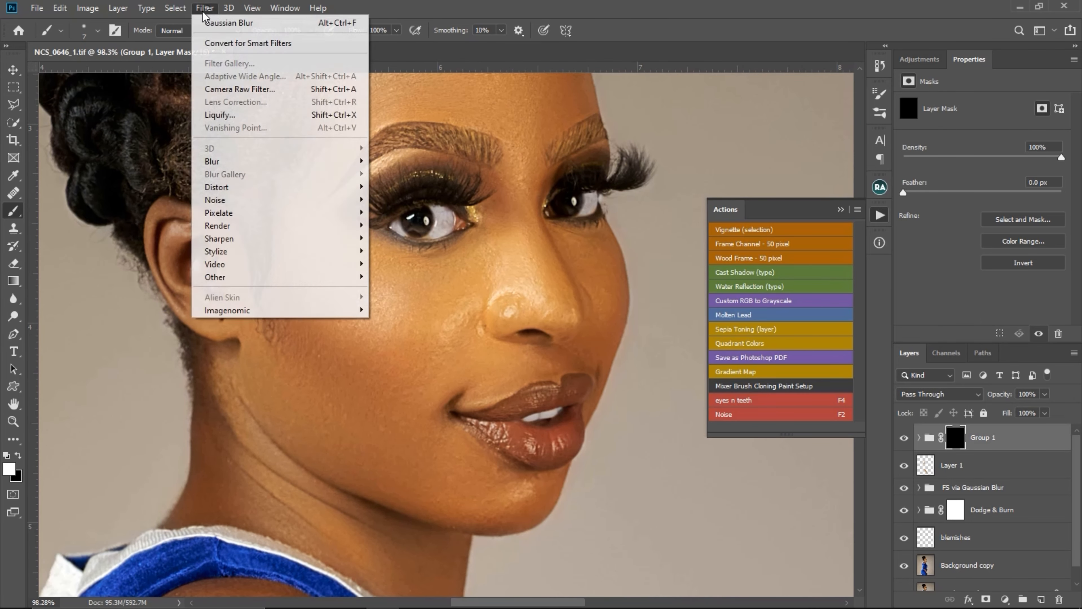
mouse_move(309, 163)
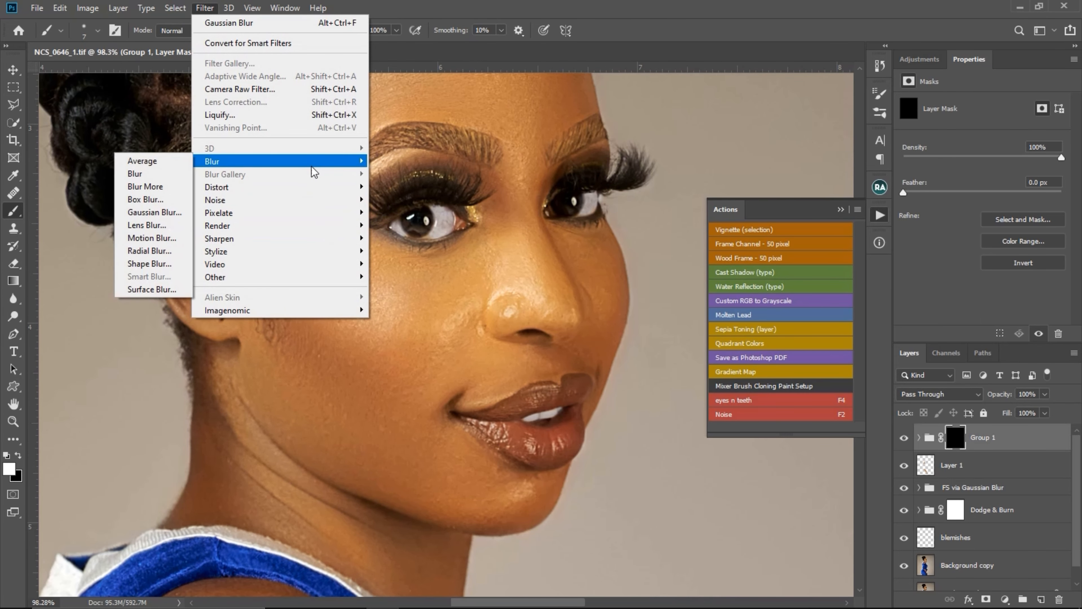
click(179, 213)
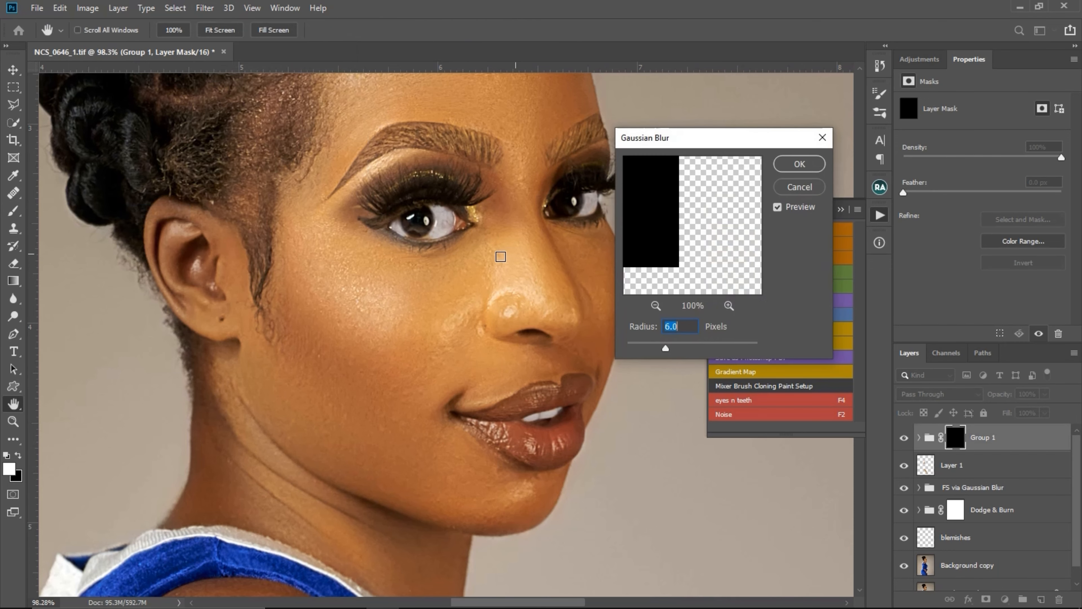
text(2)
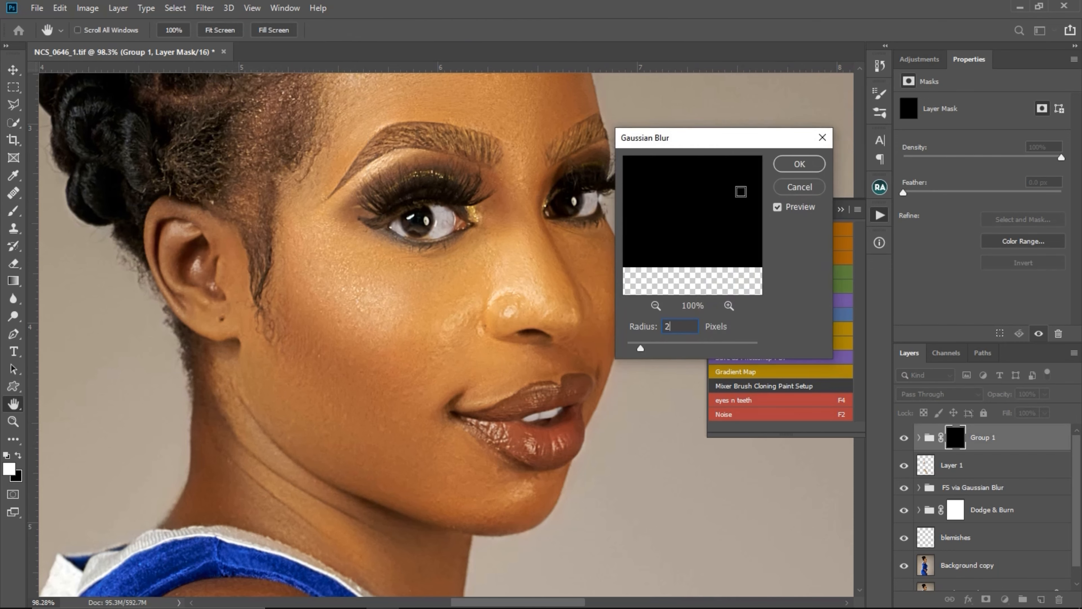
click(799, 164)
Reduce the opacity of Group 1 to 80% and collapse the list of actions.
key(z)
drag(453, 280, 490, 397)
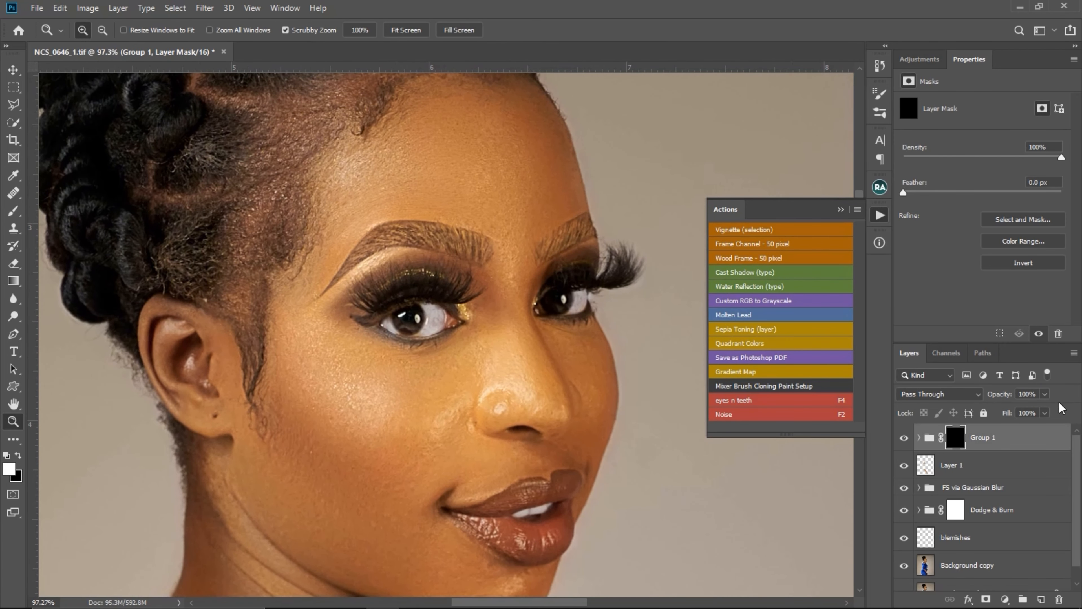
click(1045, 395)
click(838, 210)
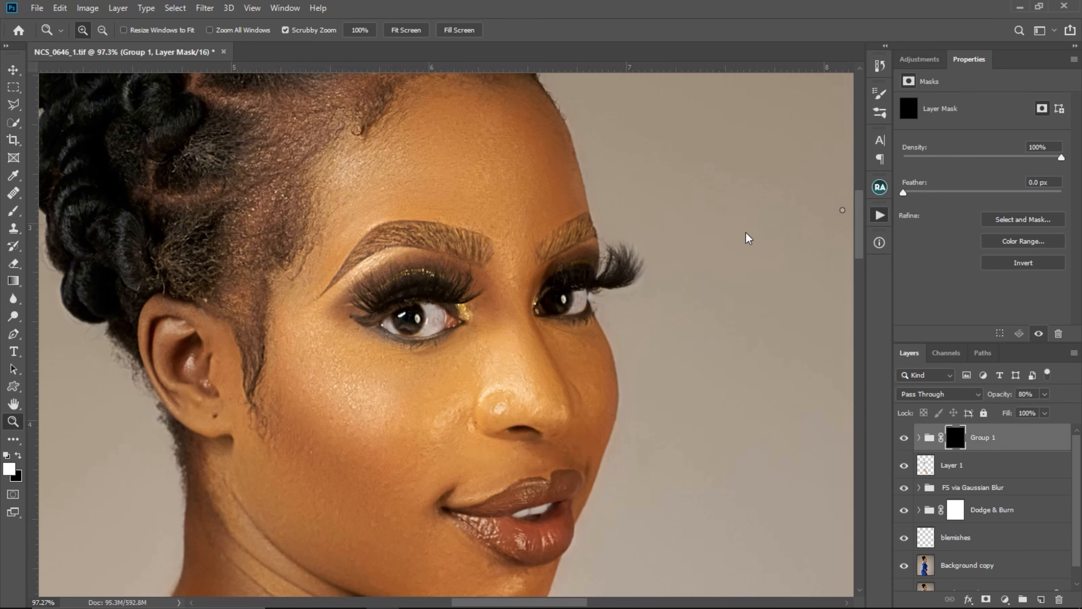
Add a Brightness/Contrast adjustment above Group 1 with brightness 49, invert its mask to black and switch to the Brush.
click(424, 327)
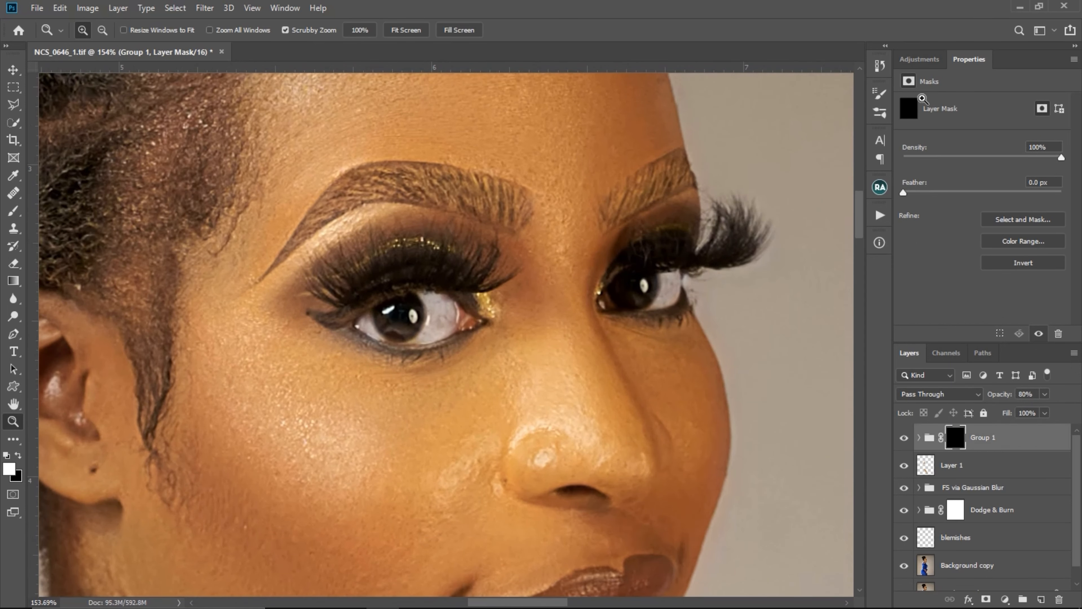
click(921, 59)
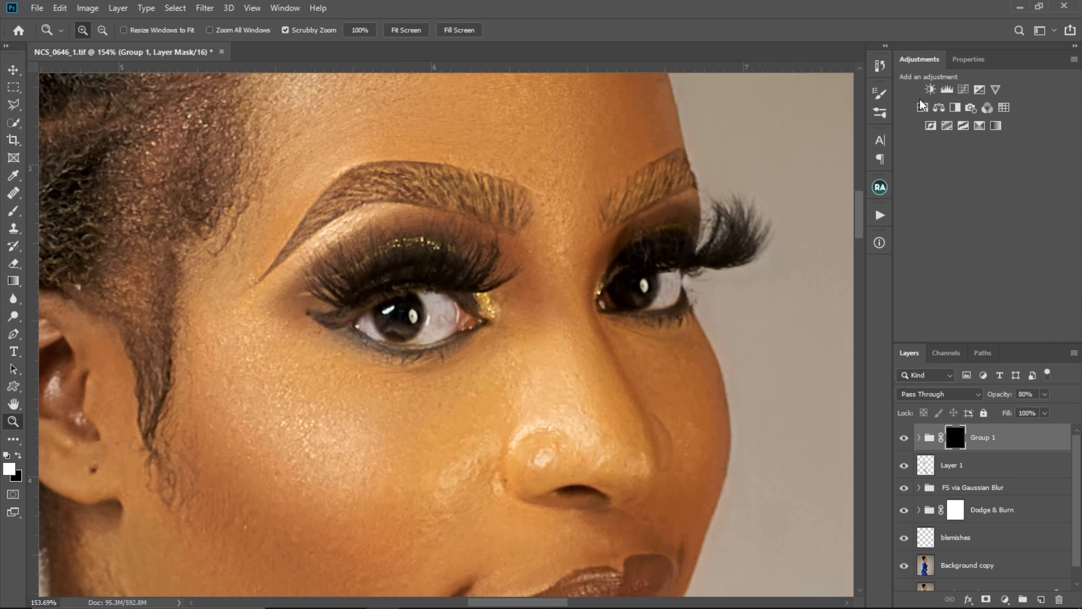
click(931, 90)
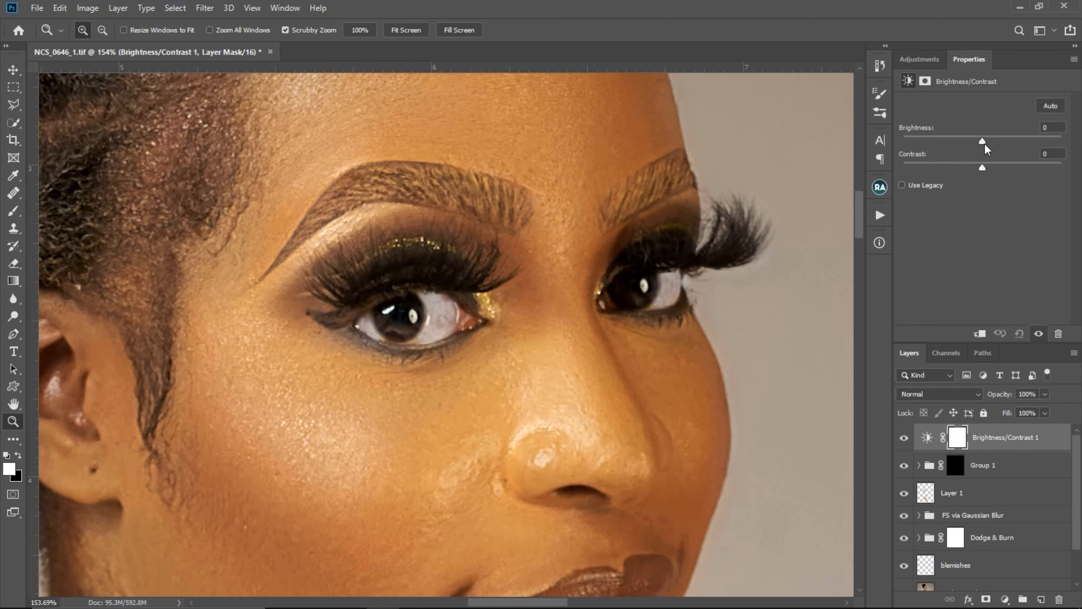
drag(1022, 143, 1008, 141)
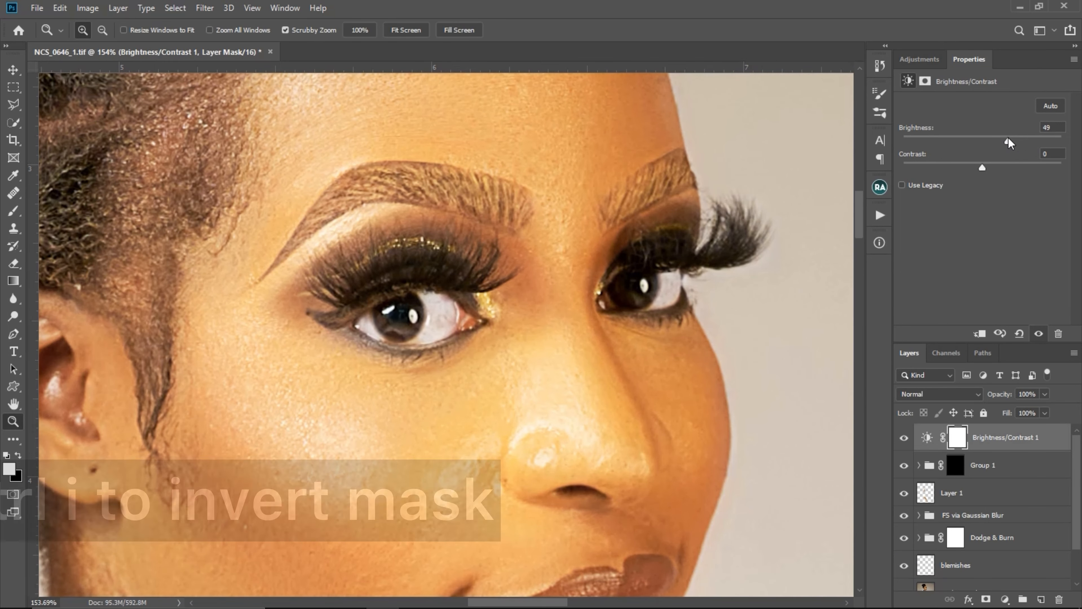
key(ctrl+i)
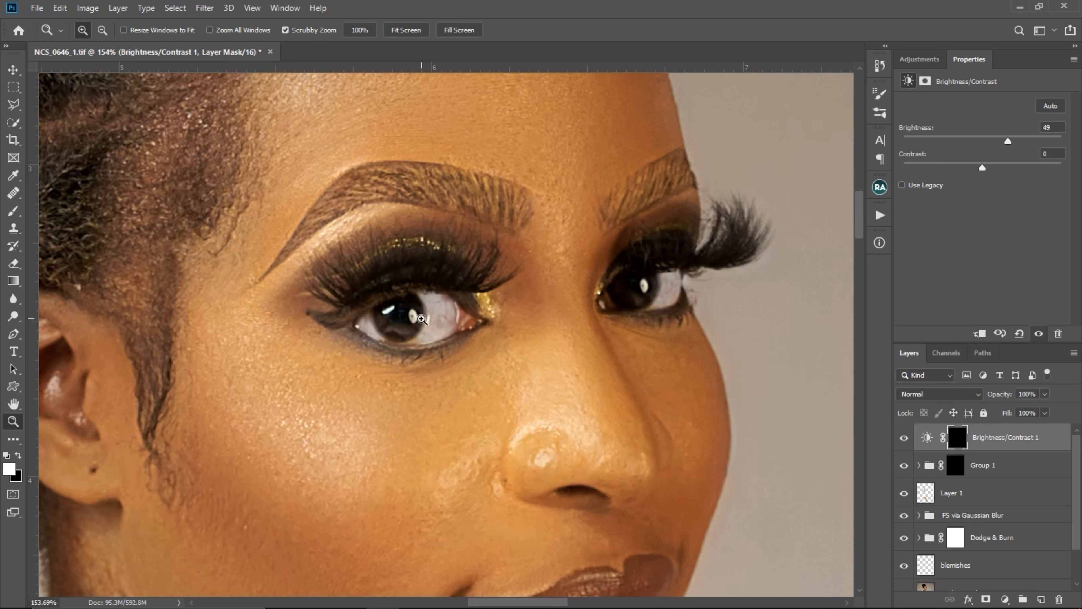
key(b)
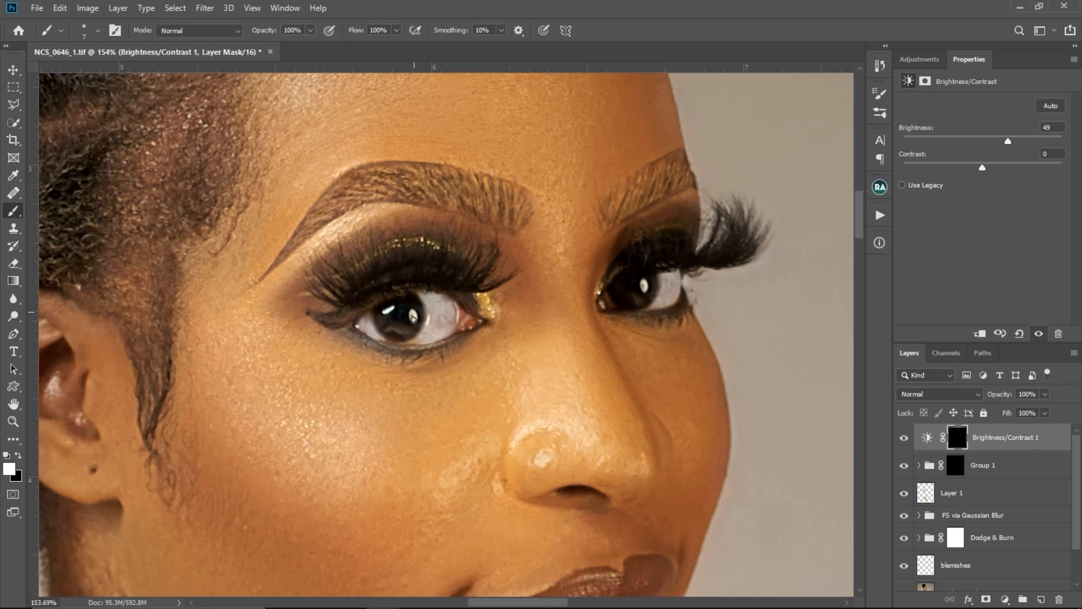
Brighten the eyes by painting white on the Brightness/Contrast 1 mask, and compare the result with the adjustment hidden and shown.
click(387, 313)
click(904, 438)
click(905, 439)
click(905, 440)
click(906, 439)
Add a Black & White adjustment layer with default settings above Brightness/Contrast 1.
key(z)
drag(608, 323, 522, 276)
drag(542, 322, 517, 304)
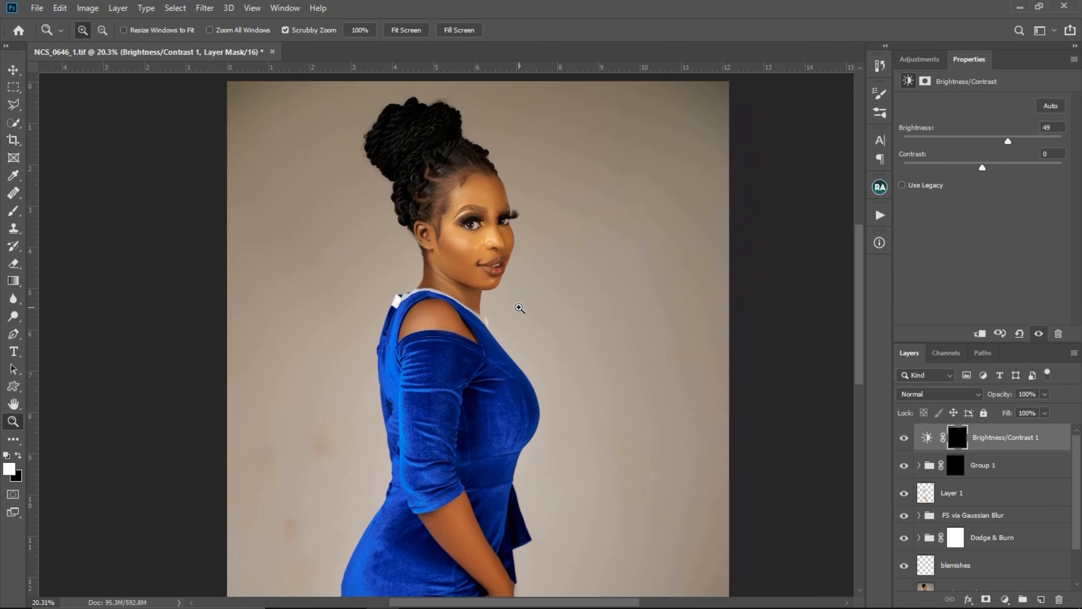
scroll(555, 309, down, 2)
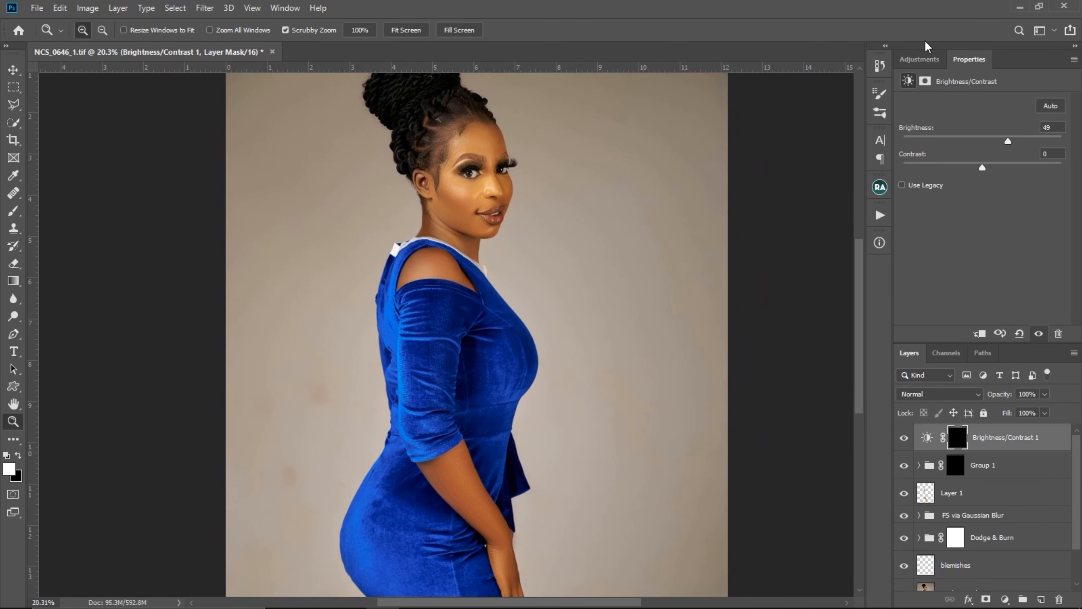
click(920, 59)
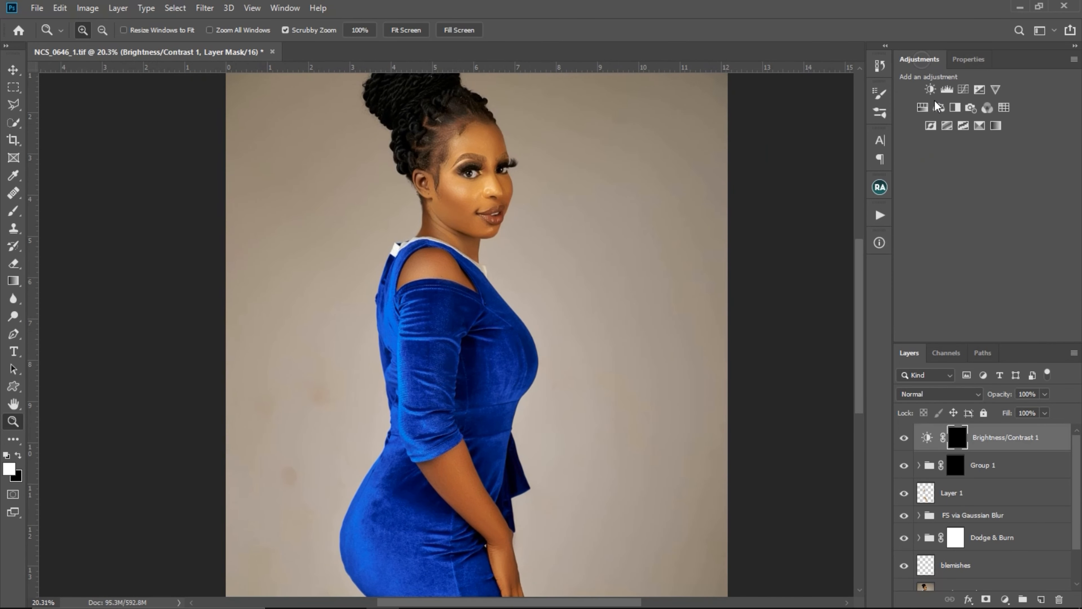
click(955, 107)
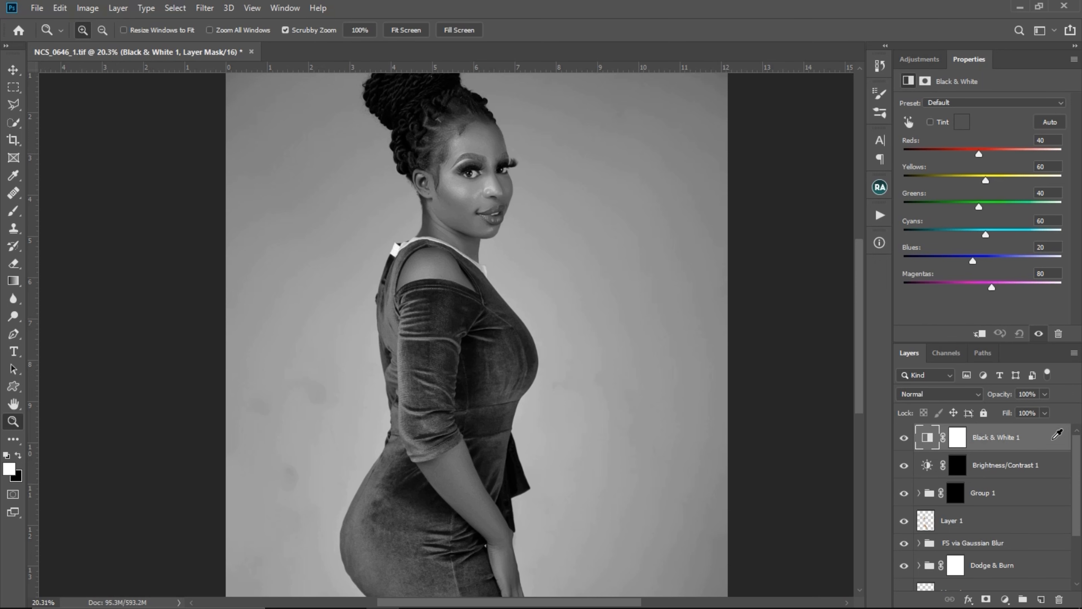
Blend Black & White 1 as Soft Light with the underlying black Blend If slider split 0 / 255, and compare before and after.
double_click(1058, 434)
click(783, 195)
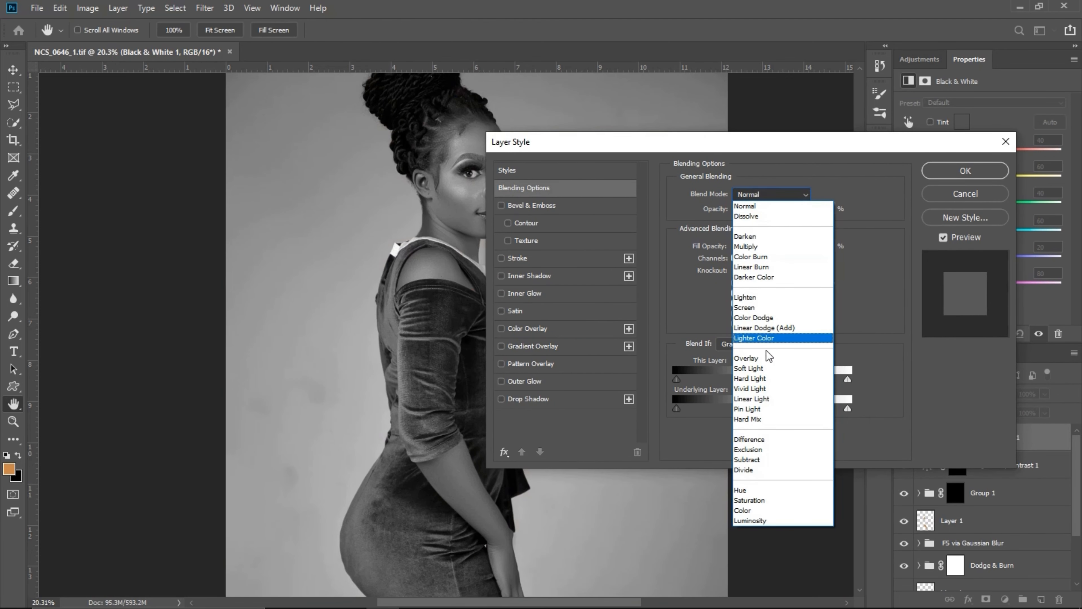
click(766, 369)
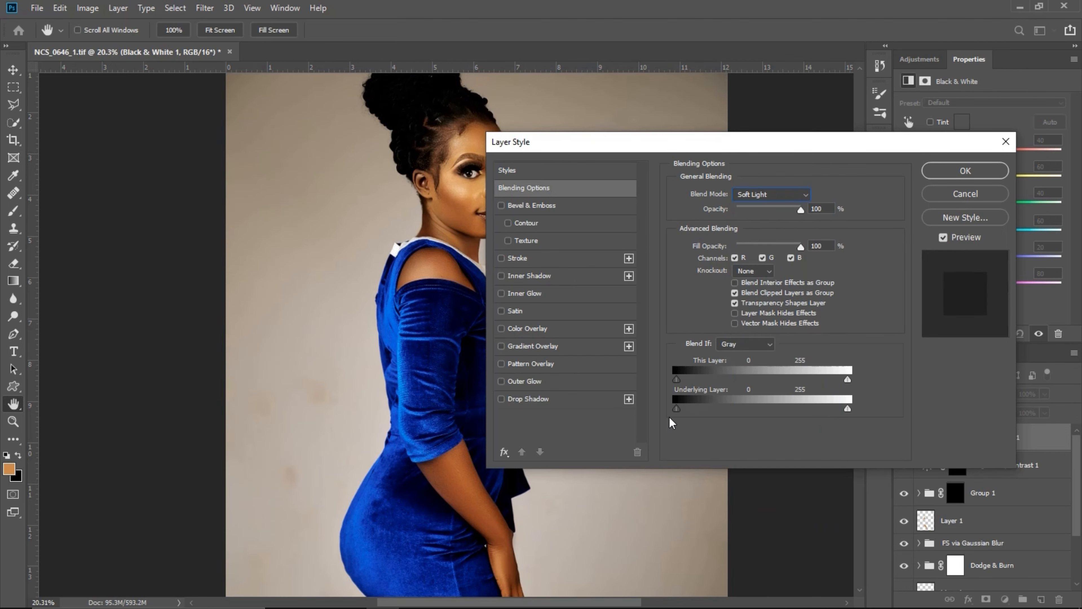
key(alt)
drag(678, 409, 862, 419)
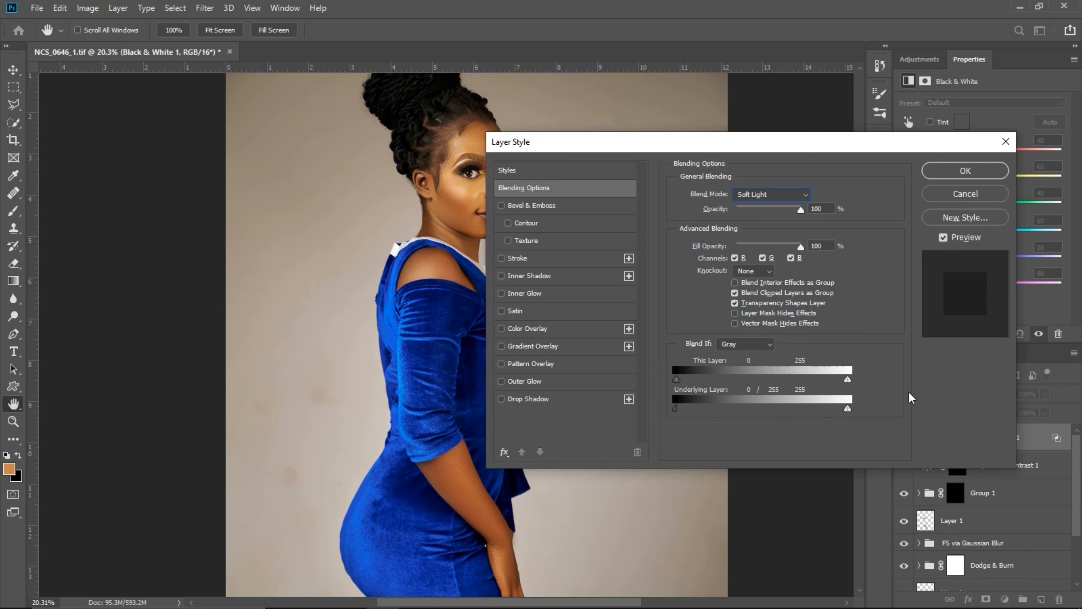
click(966, 169)
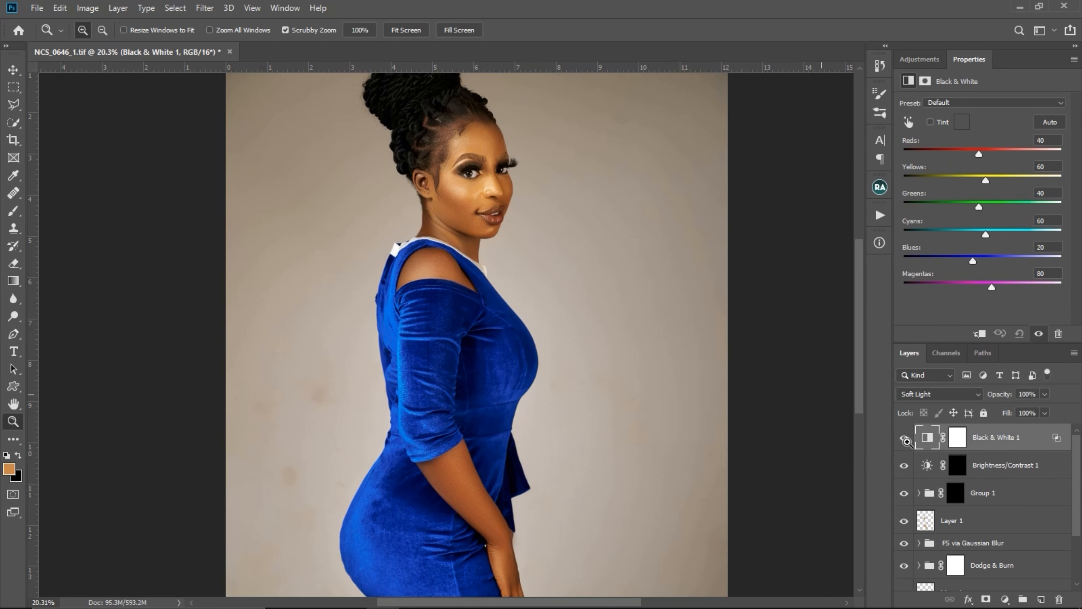
click(904, 438)
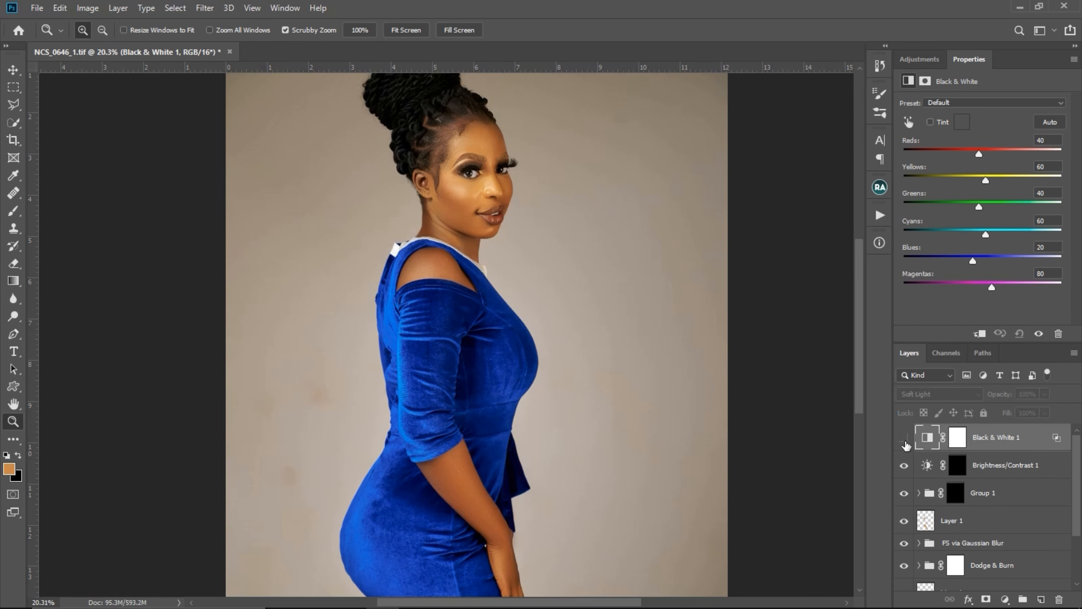
click(904, 439)
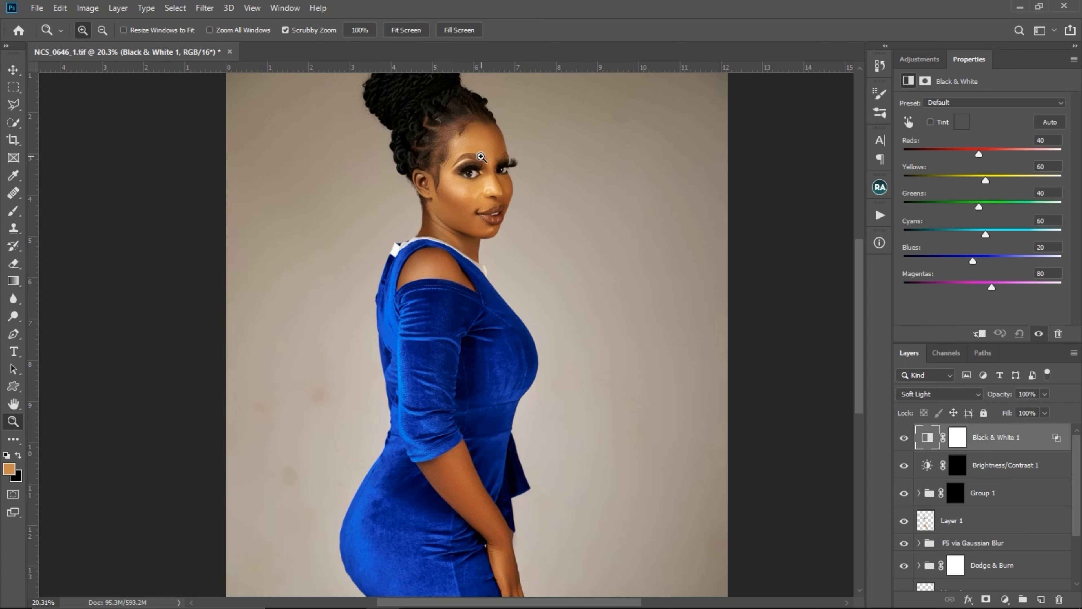
Add a Color Balance adjustment above Black & White 1 and try shifting the cyan-red balance of its highlights.
drag(481, 157, 522, 249)
click(934, 64)
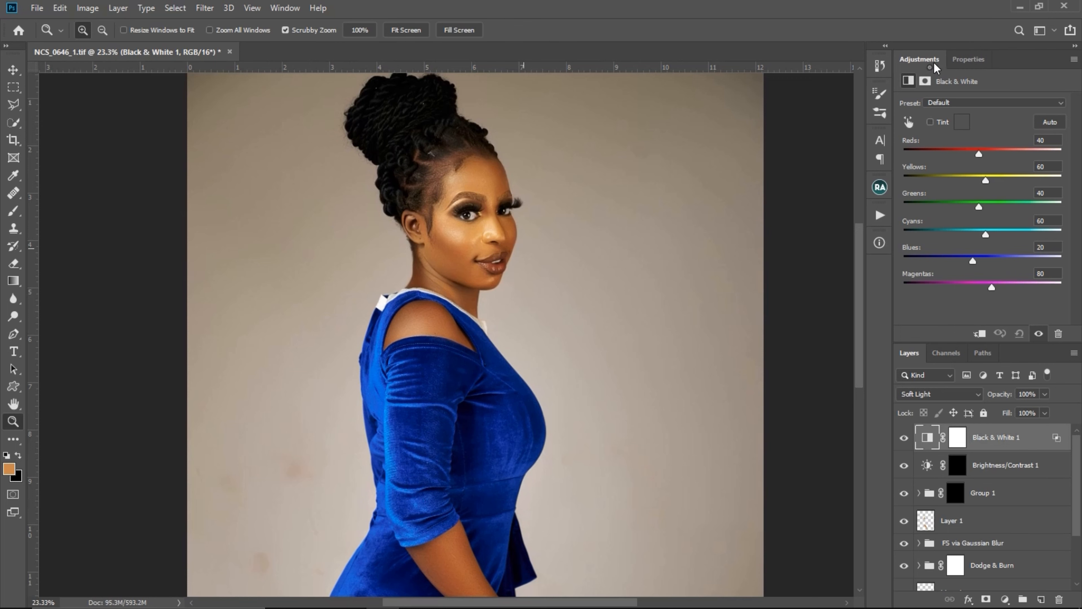
click(939, 108)
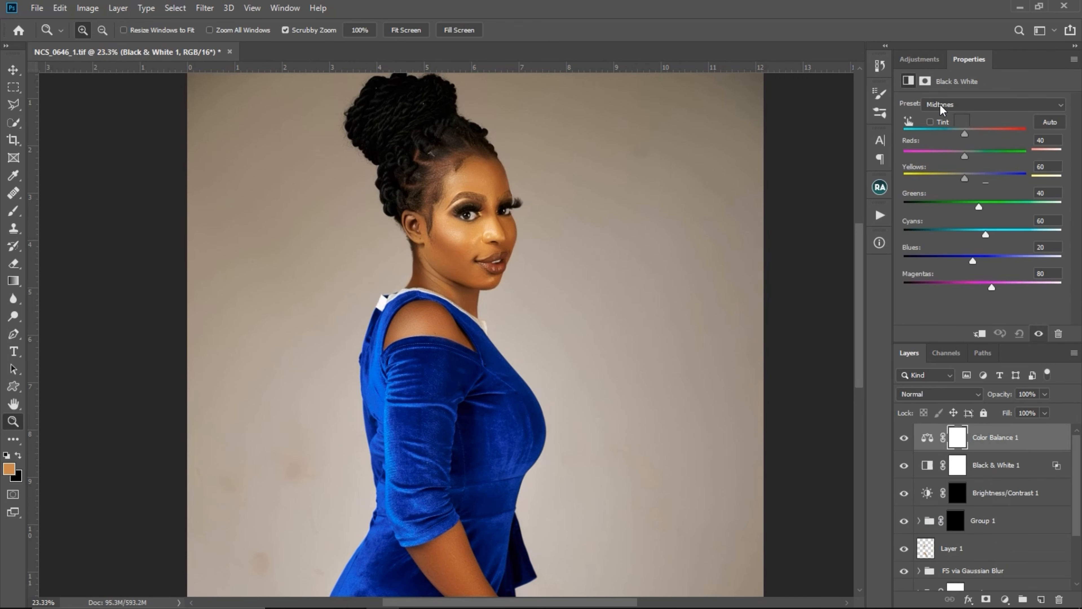
click(960, 104)
click(960, 137)
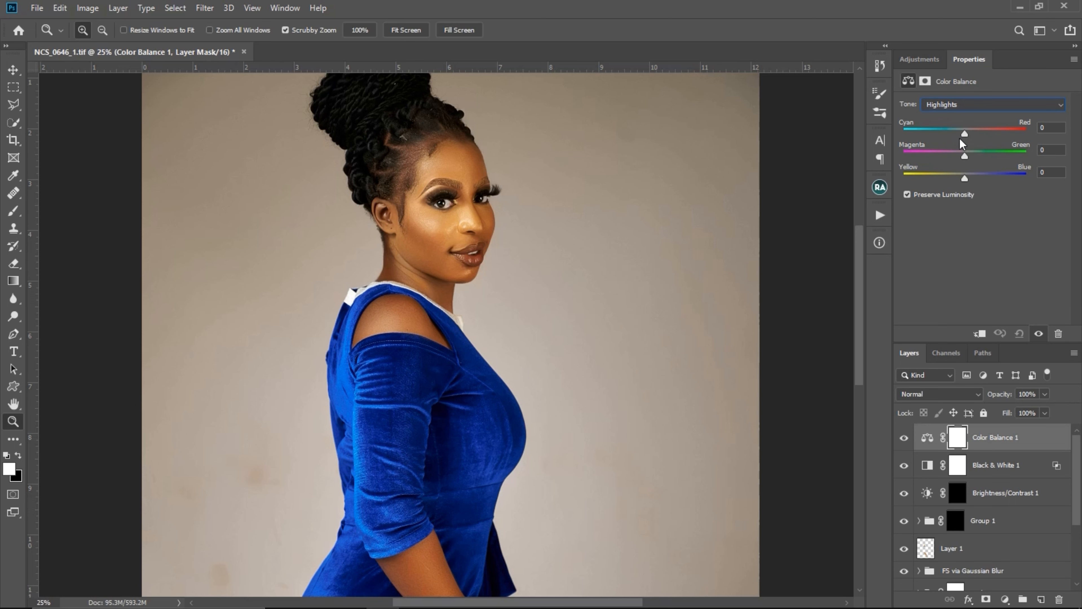
drag(964, 134, 961, 139)
Set the Color Balance midtones to -2 cyan-red and -7 yellow-blue, and check the shadows range.
click(993, 105)
click(959, 129)
drag(964, 176, 963, 180)
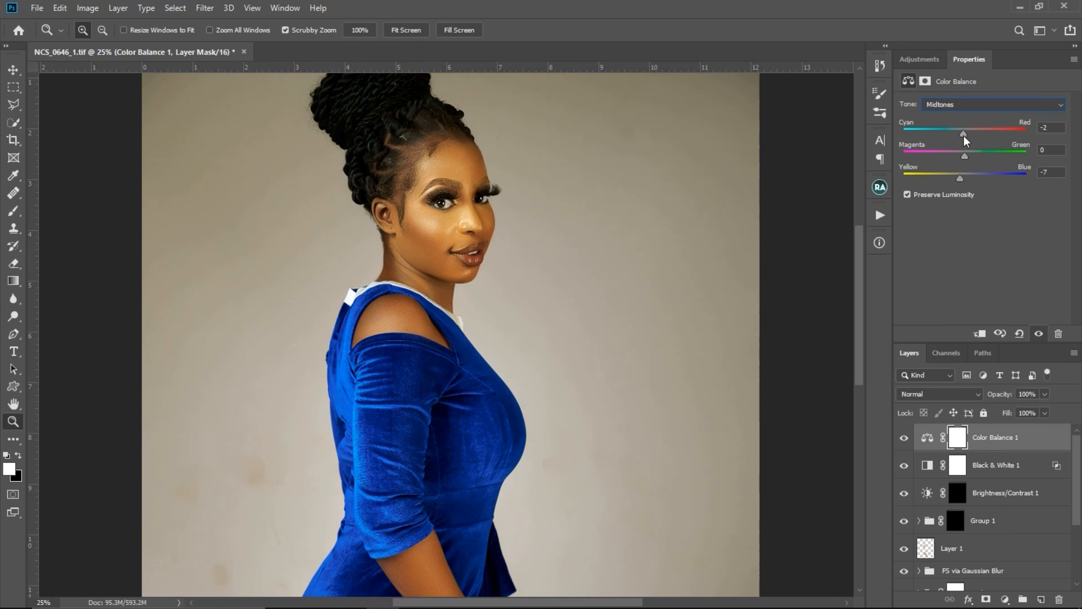
click(958, 106)
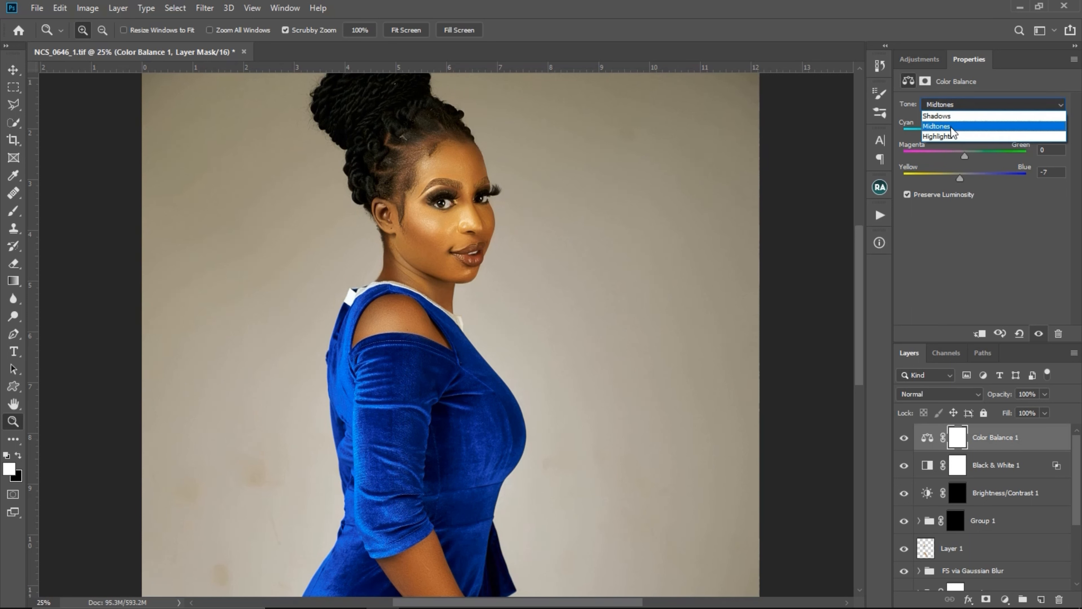
click(950, 127)
click(958, 103)
click(956, 116)
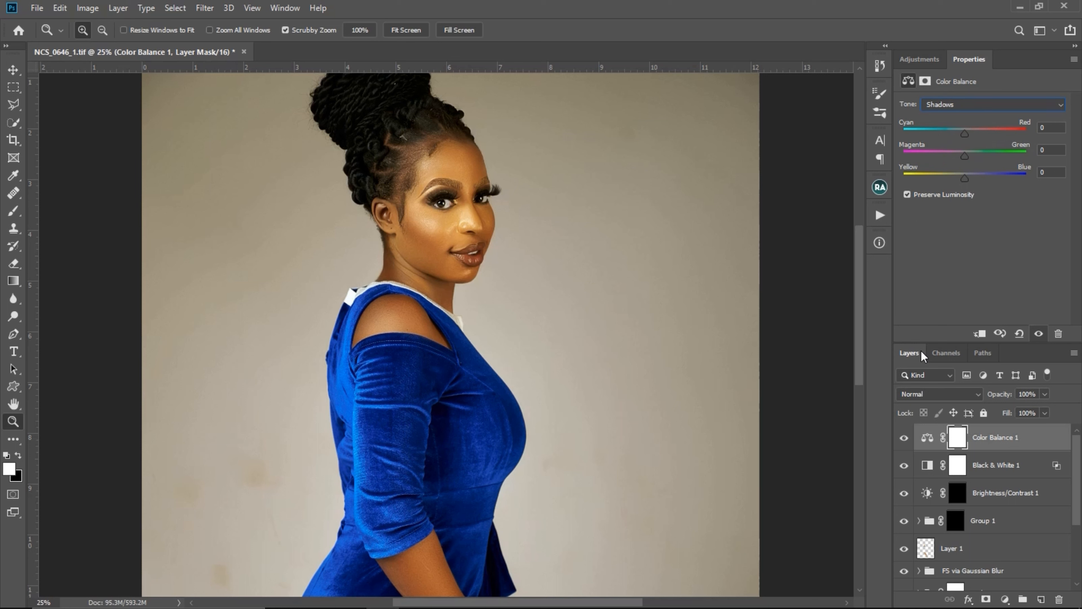
Add a Selective Color adjustment above Color Balance 1 and fine-tune the cyan, yellow and black amounts in the Reds.
click(914, 60)
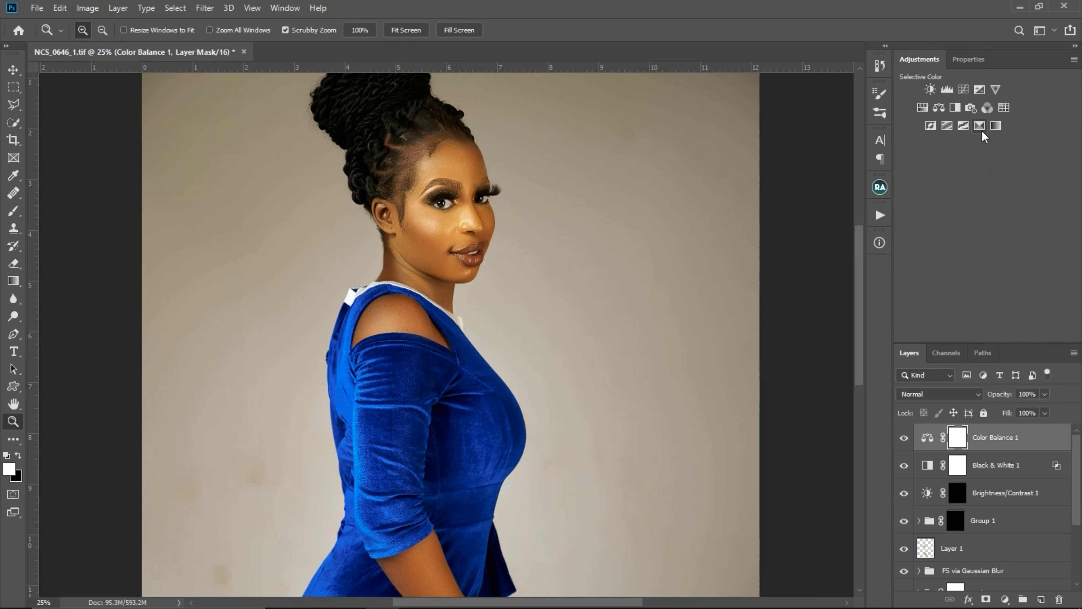
click(982, 124)
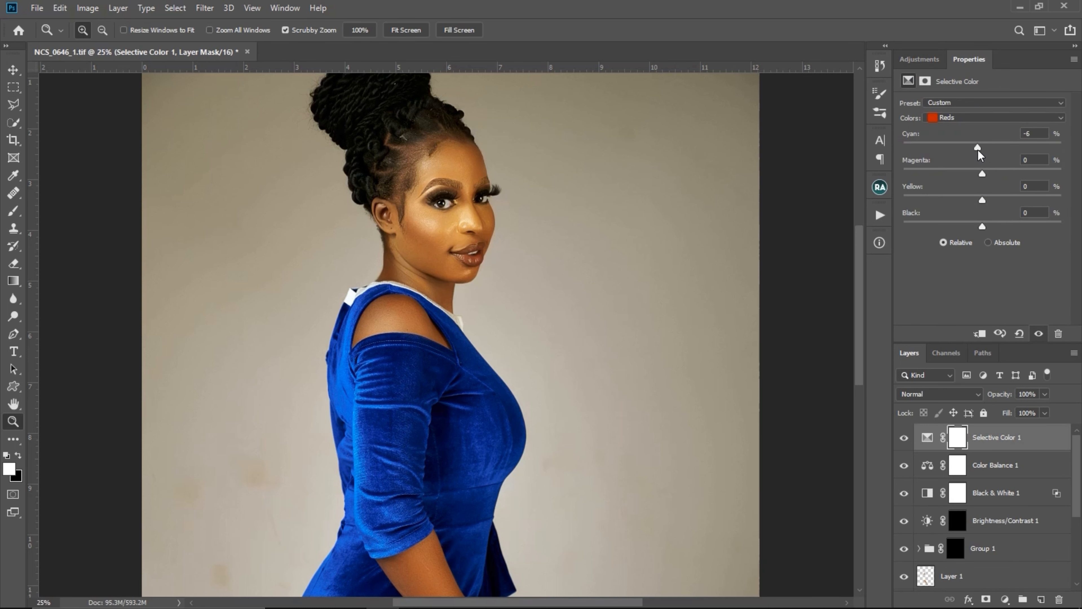
drag(981, 149, 983, 149)
drag(984, 197, 982, 203)
drag(985, 202, 973, 229)
Set the Selective Color Yellows to -3% yellow and -4% black, keeping only that adjustment layer selected.
click(971, 118)
click(962, 142)
drag(982, 204, 982, 201)
shift+click(1012, 468)
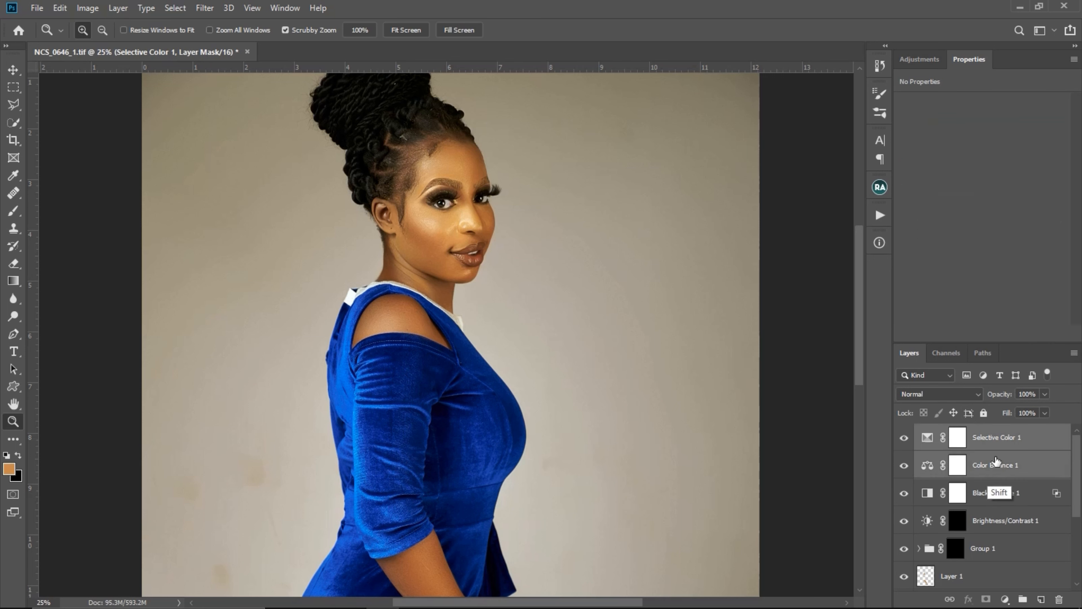
click(992, 432)
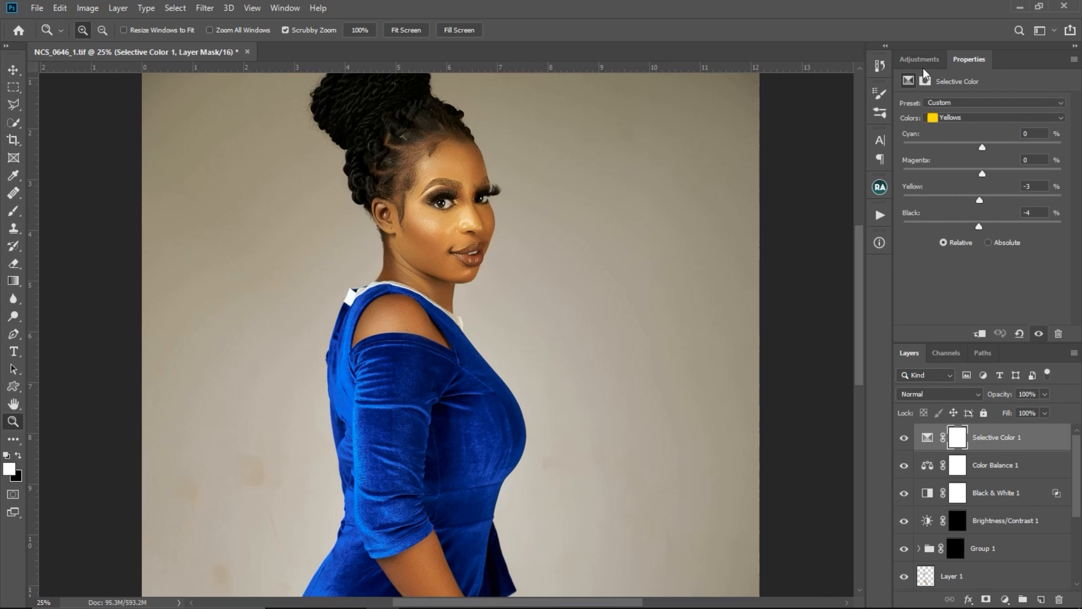
Add a Vibrance adjustment above Selective Color 1 with vibrance +18.
click(921, 60)
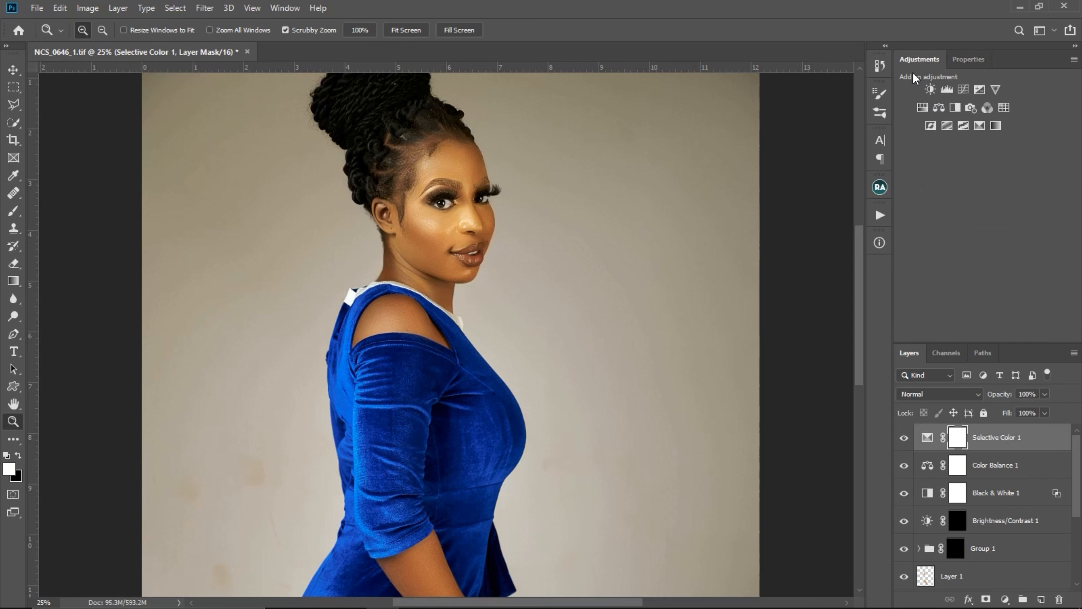
click(996, 89)
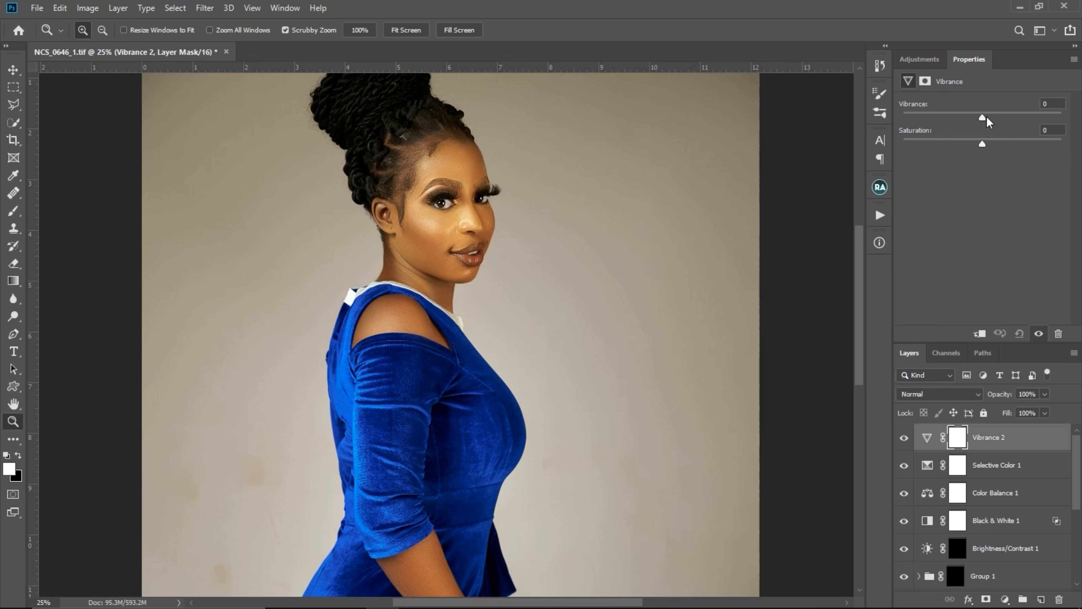
drag(986, 121, 998, 123)
key(ctrl+2)
drag(585, 386, 536, 382)
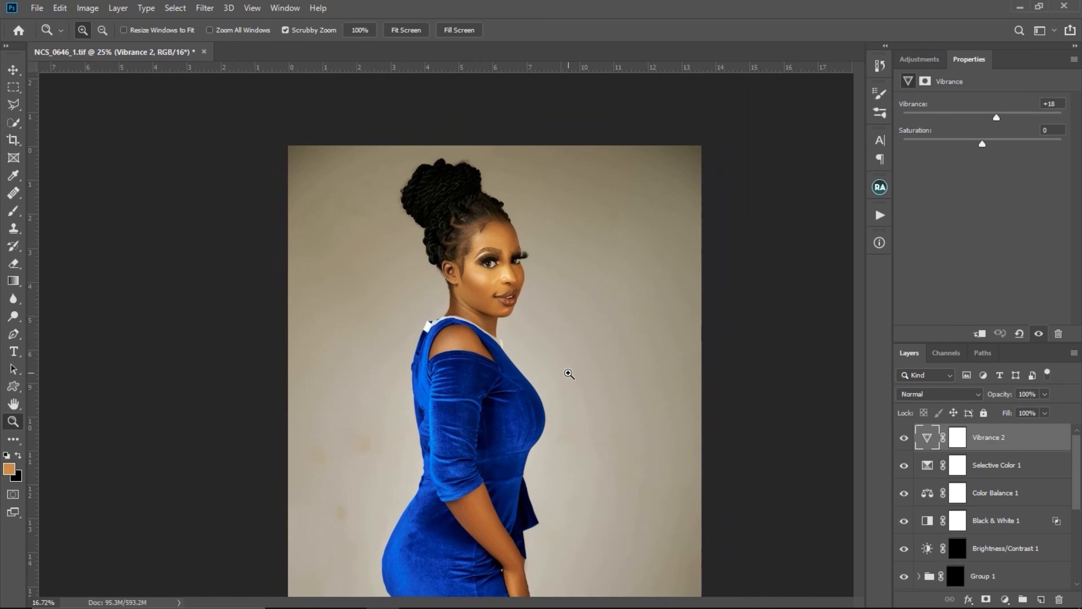
Group the Vibrance, Selective Color and Color Balance adjustments and reduce the group's opacity to 84%.
shift+click(1013, 494)
key(ctrl+g)
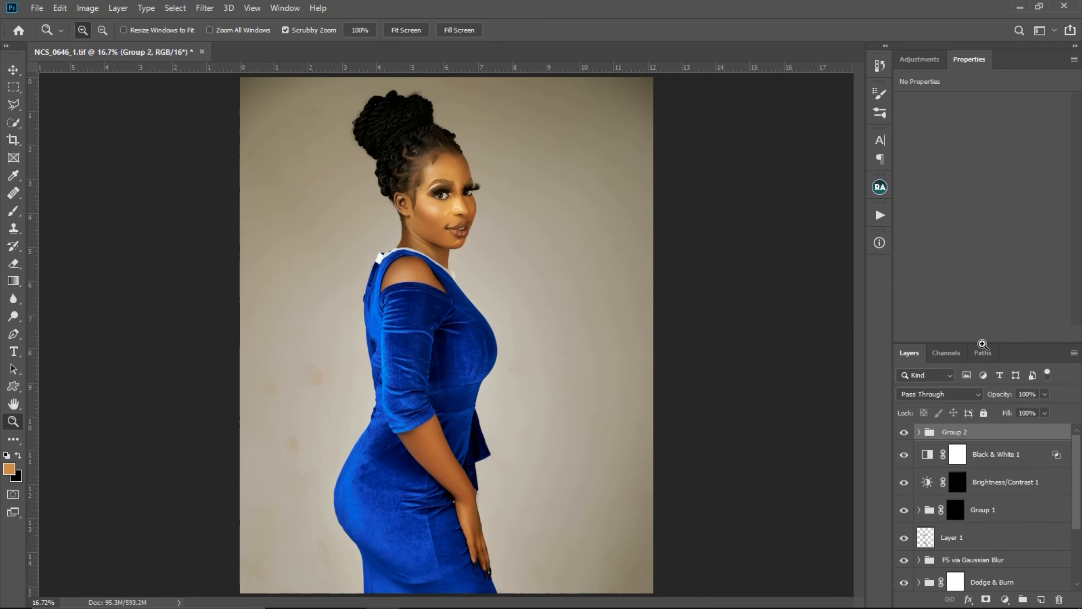
click(1045, 394)
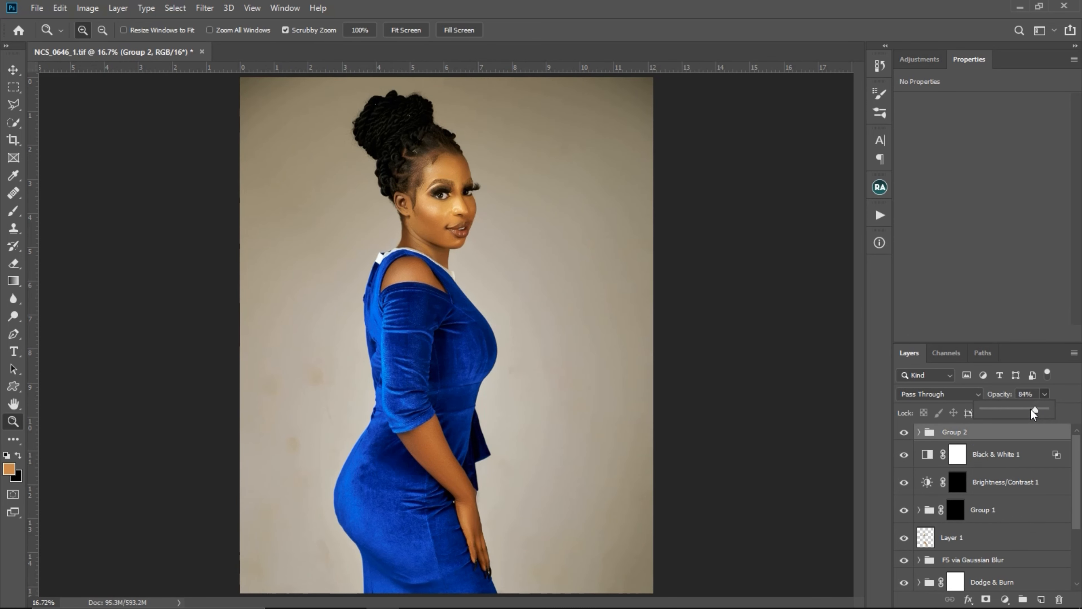
drag(454, 193, 505, 215)
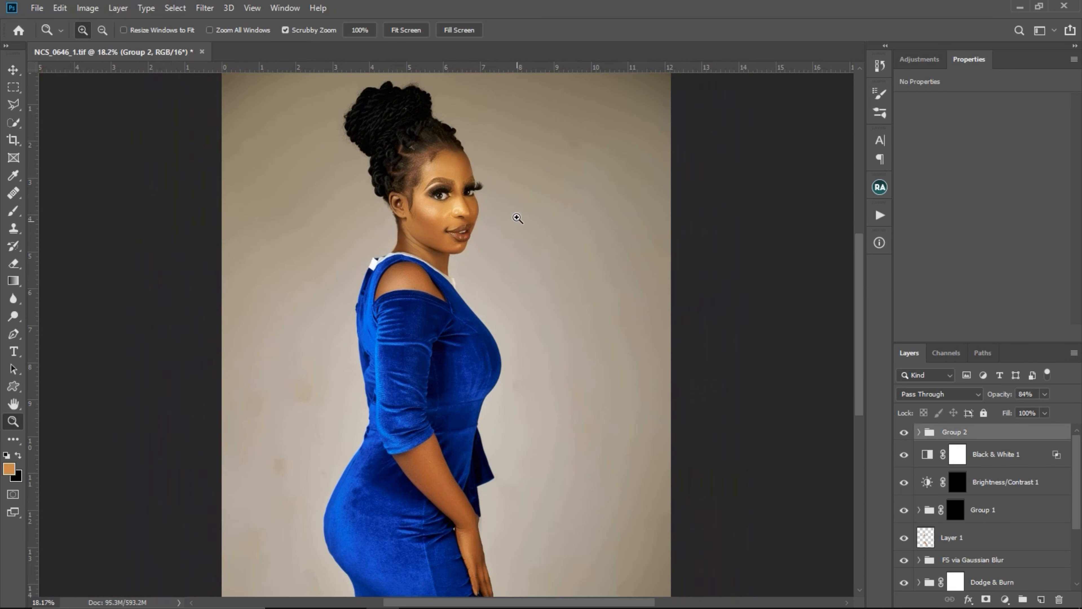
mouse_move(496, 254)
mouse_down()
mouse_move(473, 253)
mouse_move(495, 257)
mouse_up()
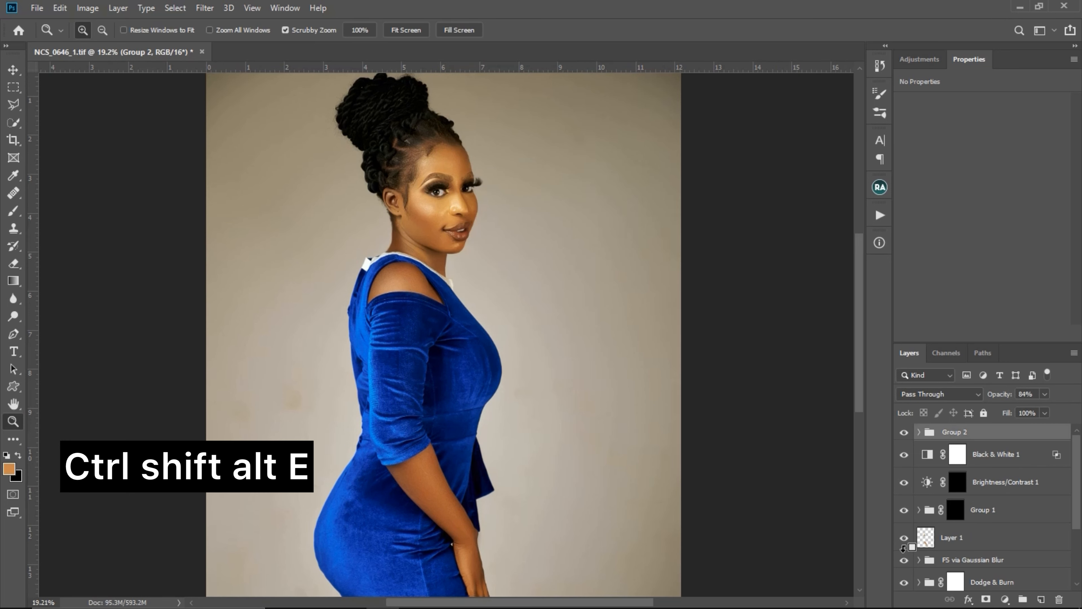
Stamp all visible layers into a new top layer and make an automatic subject selection of the woman with Select Subject.
key(ctrl+shift+alt+e)
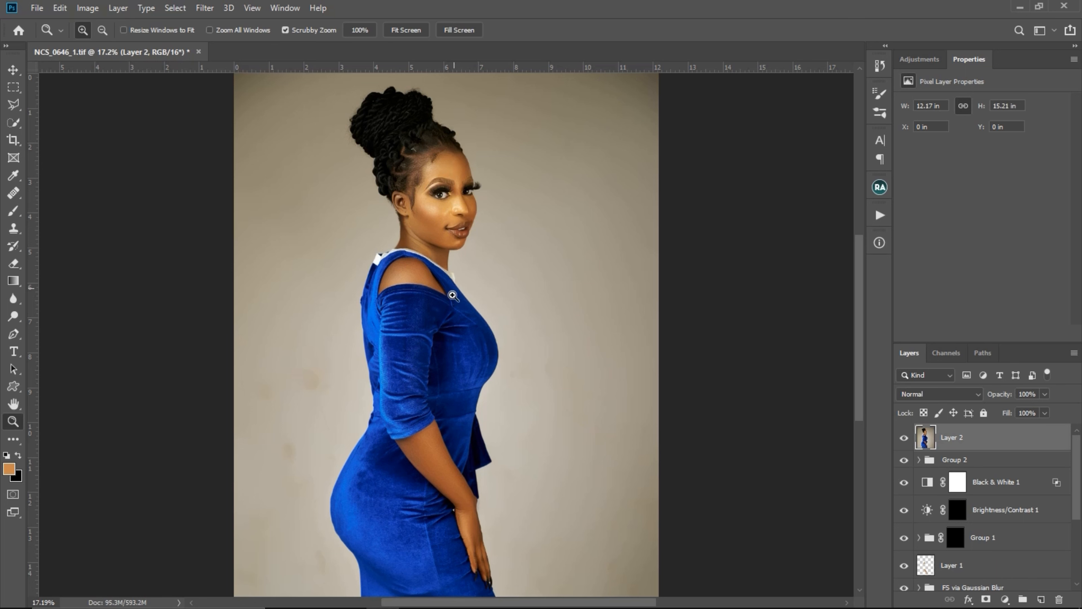
click(13, 122)
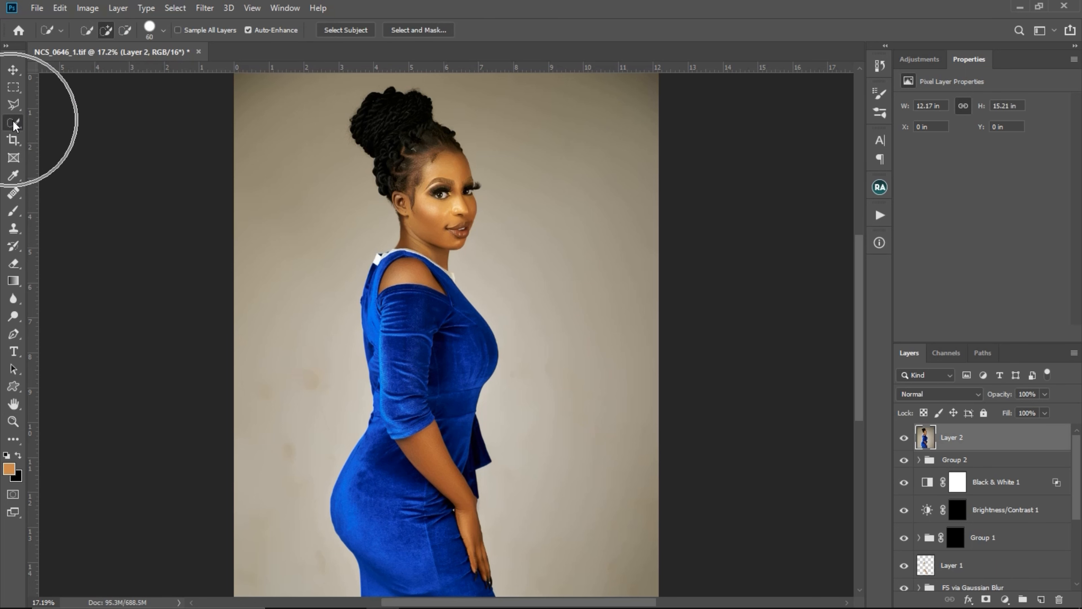
click(361, 30)
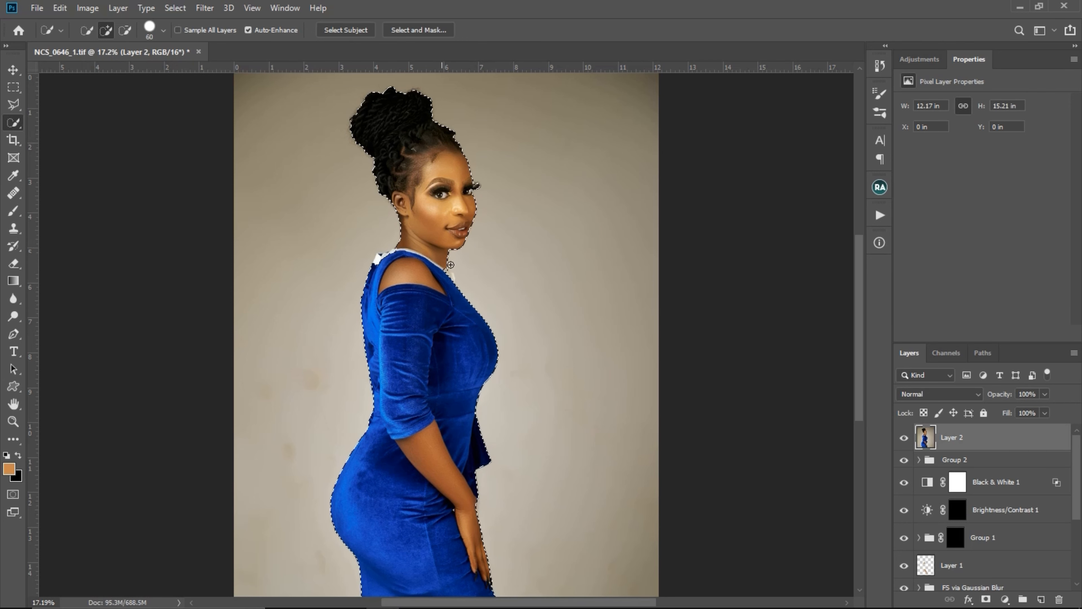
Add the white collar edges at the back and front of the neck to the selection with the Quick Selection tool.
key(z)
drag(396, 256, 471, 290)
key(z)
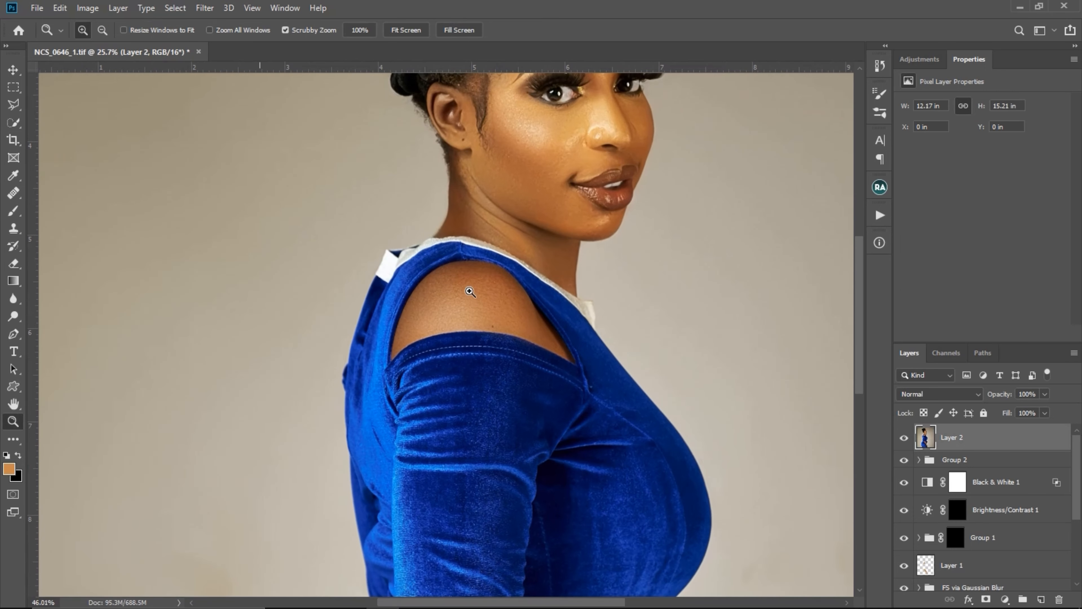
key(w)
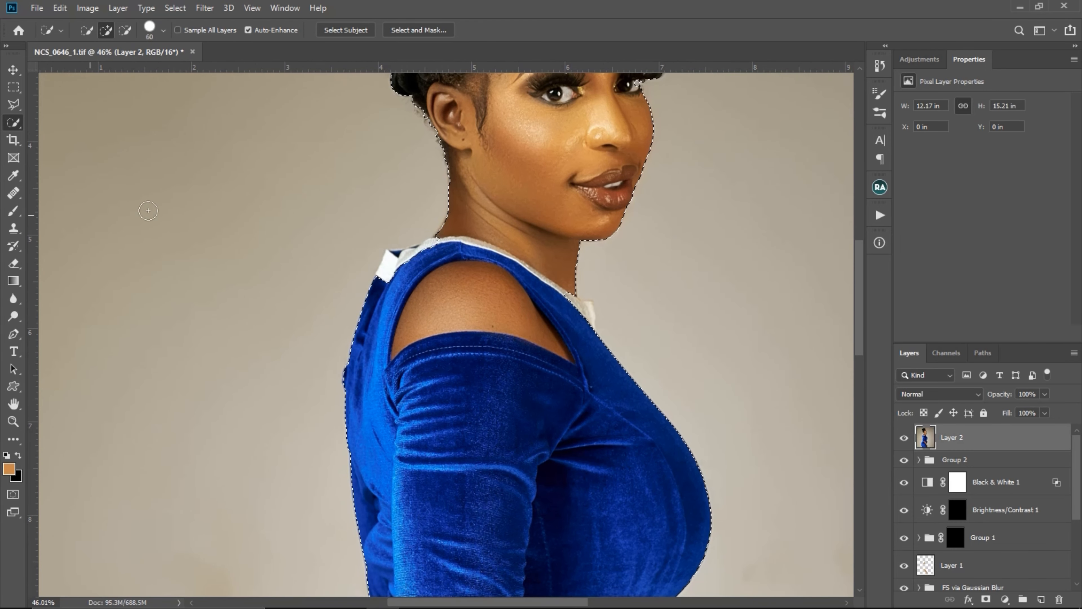
drag(421, 248, 397, 267)
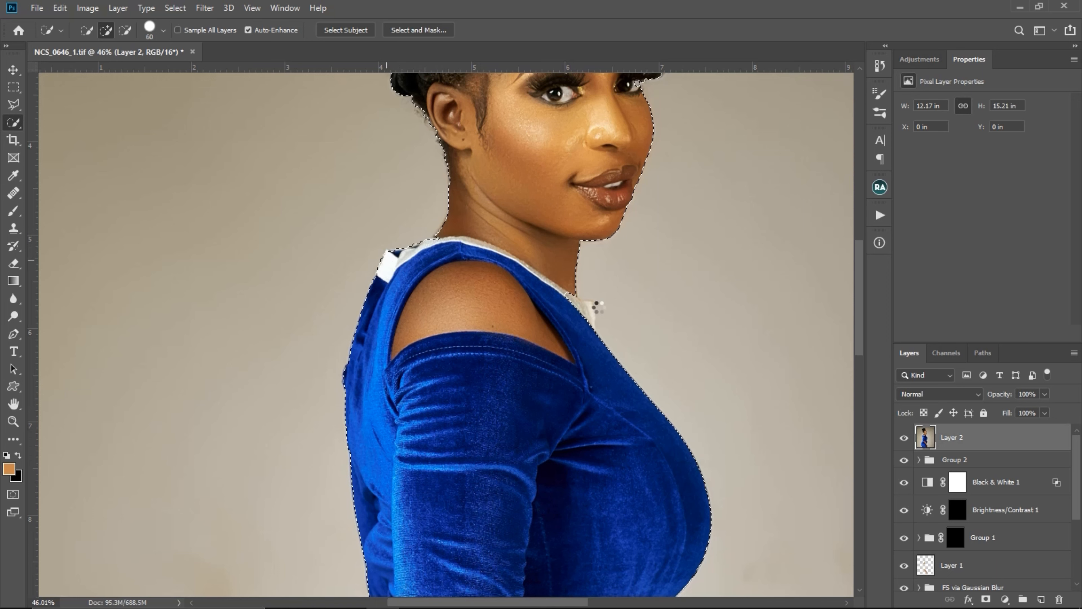
mouse_move(565, 305)
mouse_down()
mouse_move(560, 295)
mouse_move(587, 314)
mouse_up()
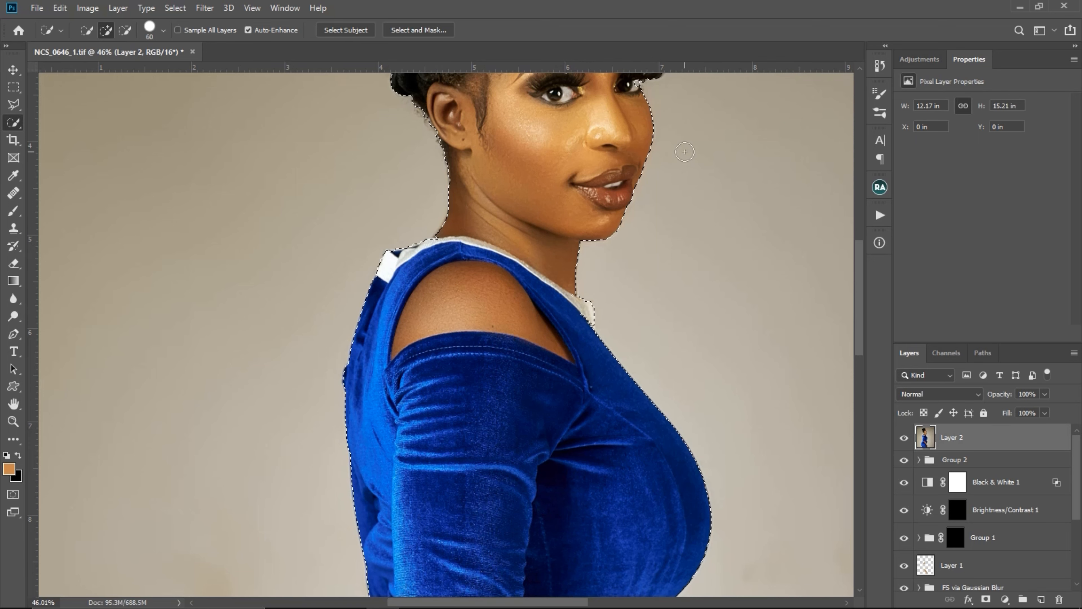
Refine the selection around the protruding lashes of the far eye with the Quick Selection brush reduced to size 30.
key(space)
drag(639, 132, 623, 242)
key(ctrl+space)
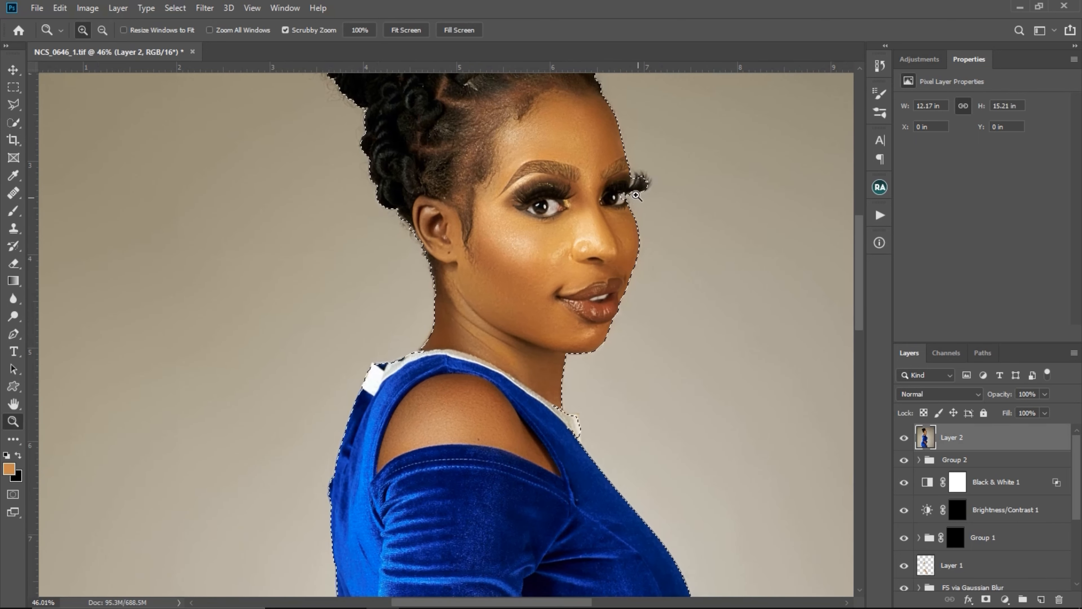
drag(634, 178, 687, 226)
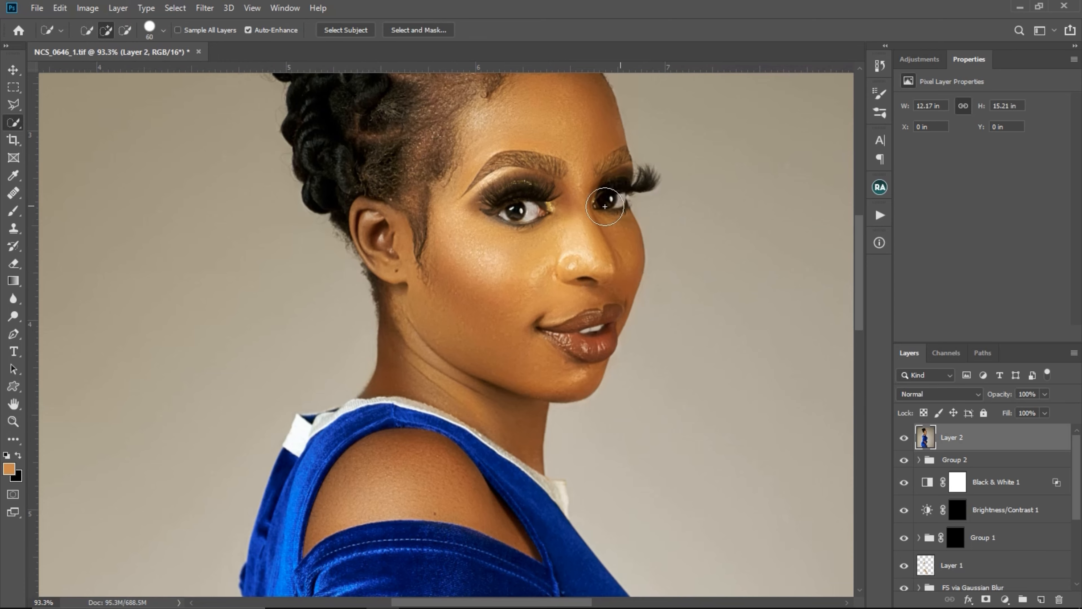
key(bracketleft)
key(bracketleft)
key(bracketleft)
key(bracketleft)
key(bracketleft)
key(bracketleft)
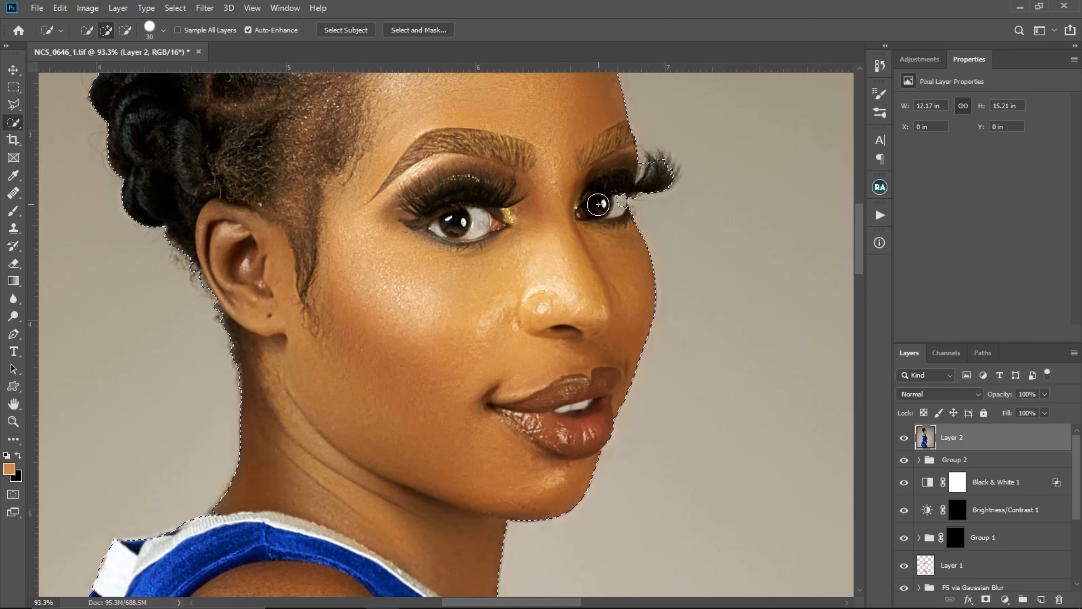
mouse_move(615, 199)
mouse_down()
mouse_move(624, 211)
mouse_move(452, 251)
mouse_move(496, 139)
mouse_up()
Add a layer mask to Layer 2 from the selection of the woman.
drag(525, 301, 448, 290)
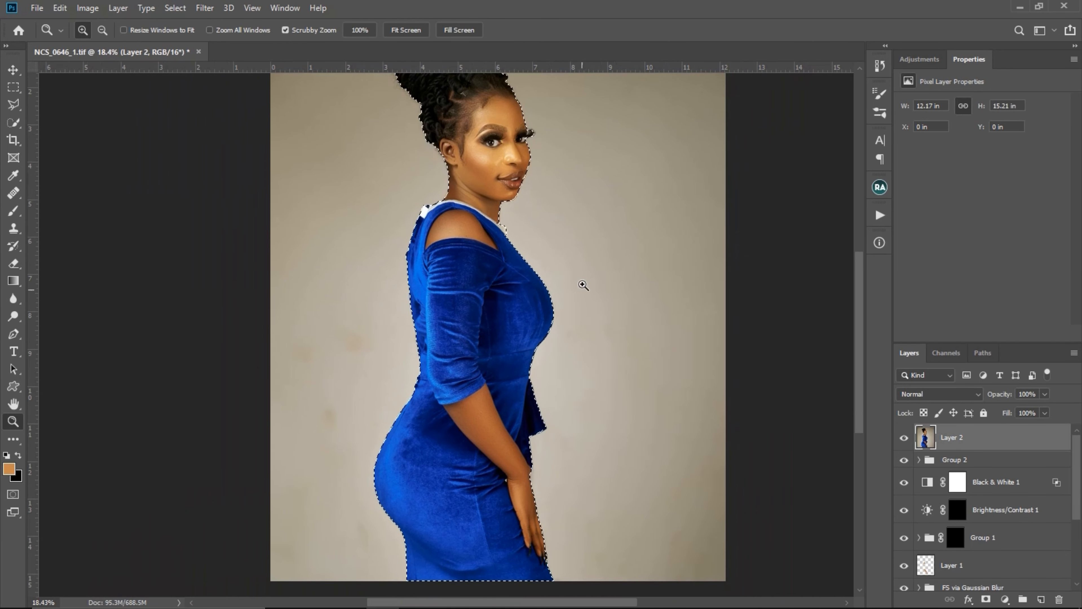
drag(518, 234, 511, 310)
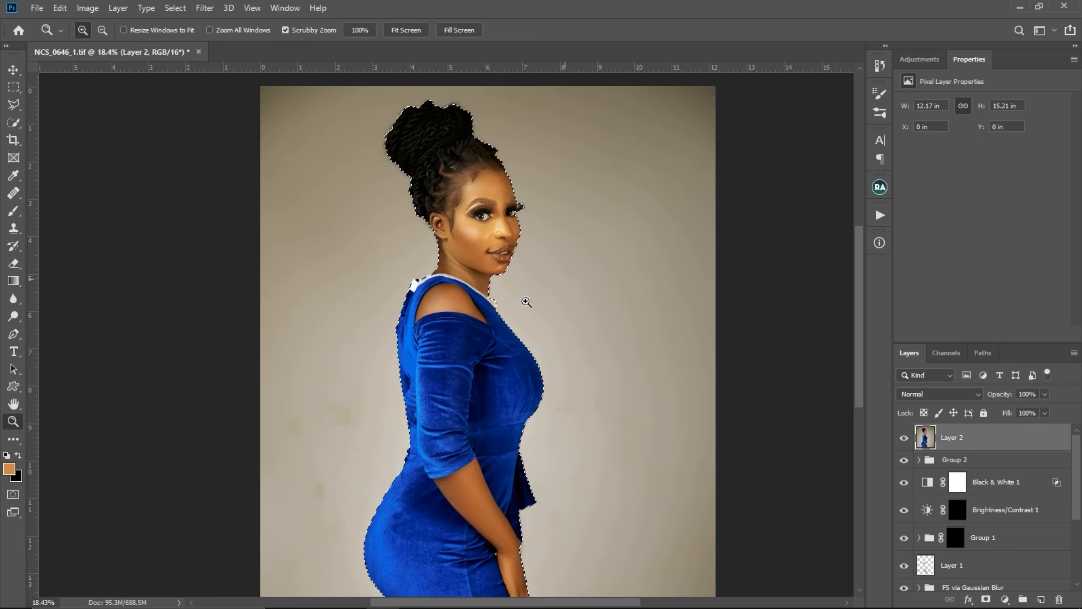
click(987, 599)
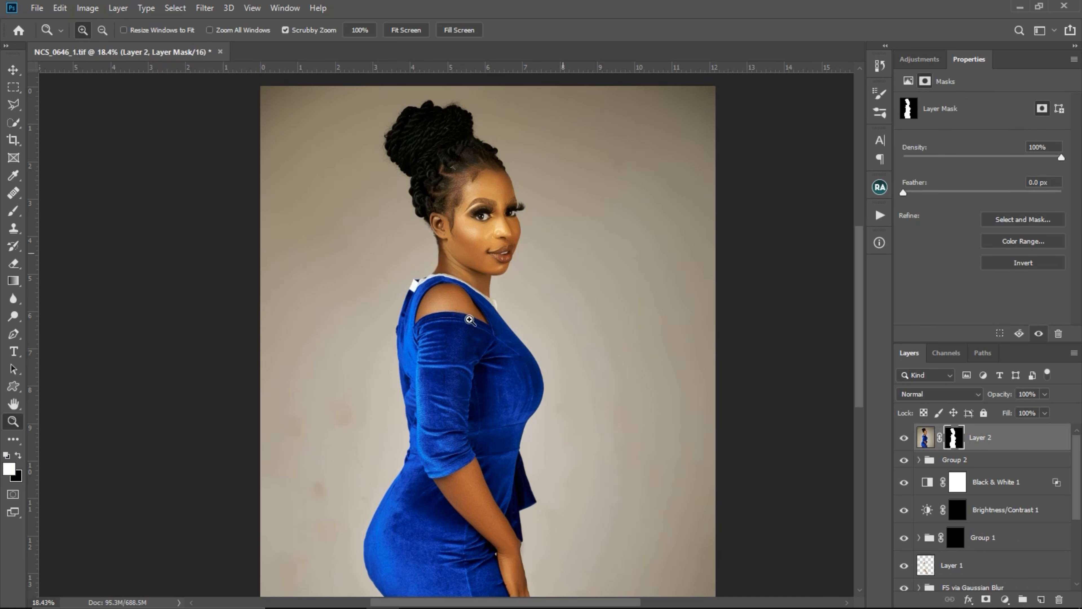
Group all layers from Group 2 down to Background copy, leaving out Layer 2 and the Background.
click(923, 467)
scroll(1076, 516, down, 5)
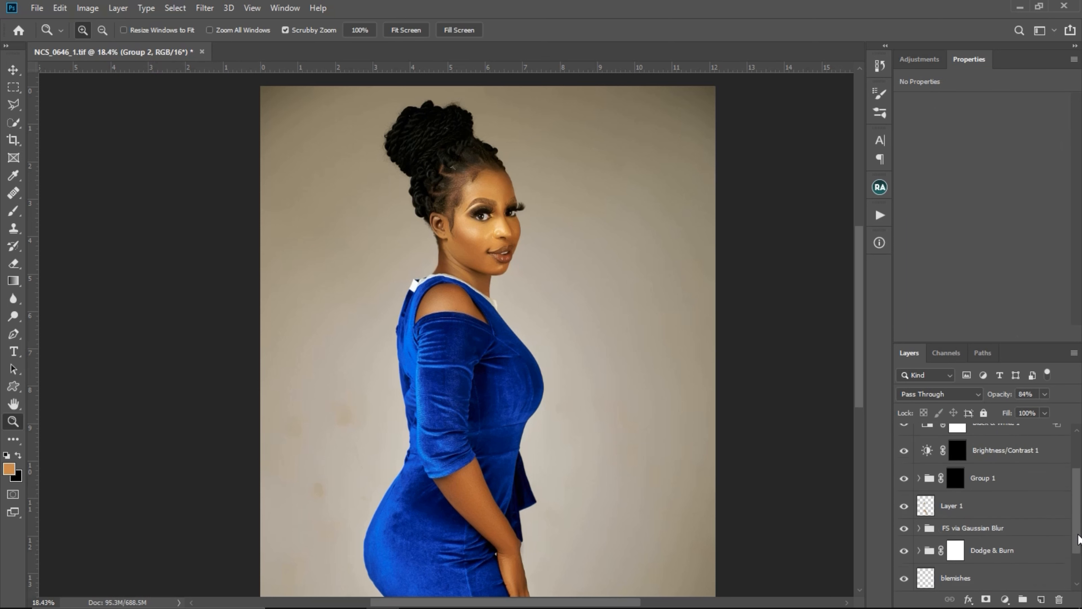
shift+click(1015, 555)
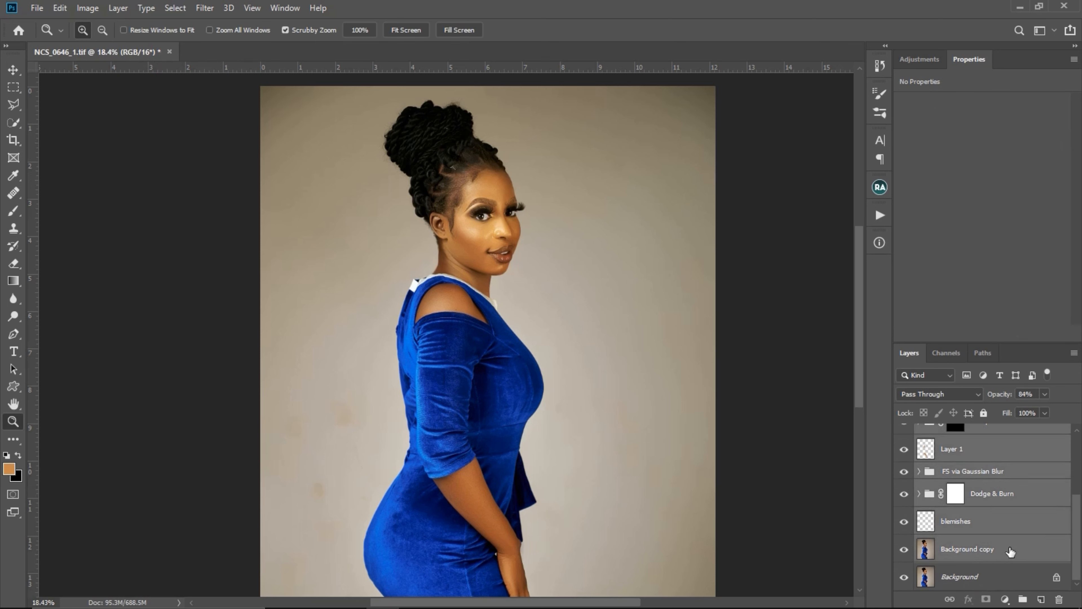
key(ctrl+g)
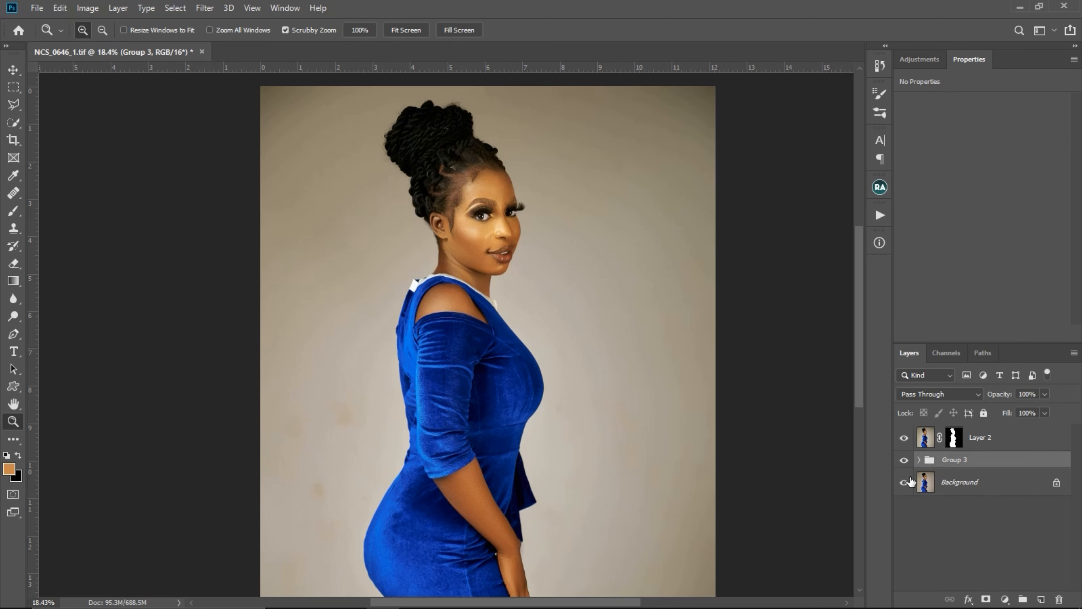
Hide Group 3 and the Background layer to check the woman's masked cutout on transparency.
click(903, 460)
click(904, 482)
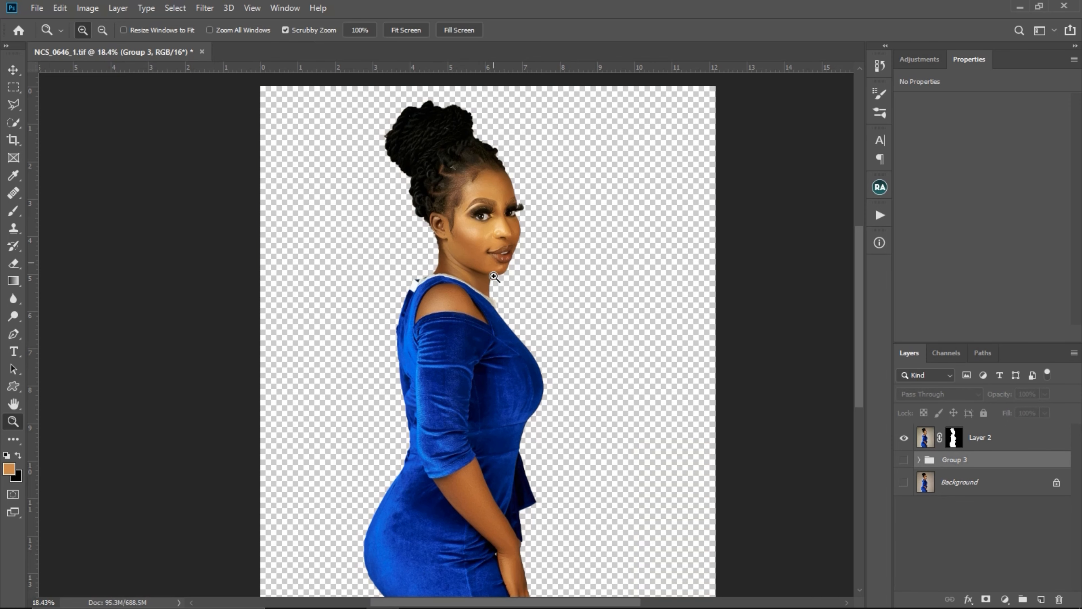
drag(545, 367, 504, 367)
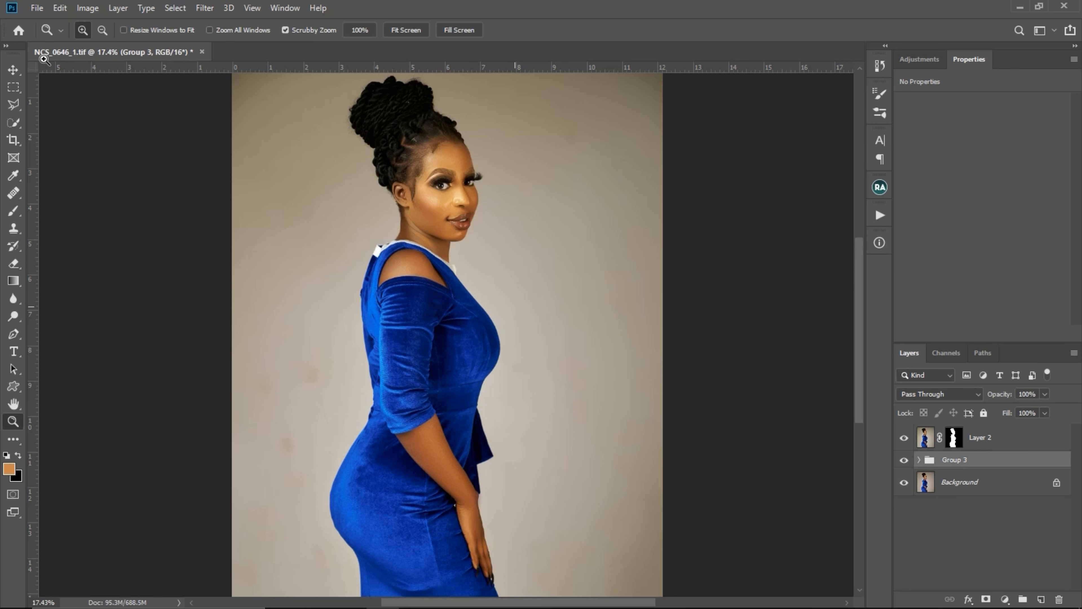
Place the floral arch image IMG_1772 from the overlay folder as an embedded object between Layer 2 and Group 3.
click(37, 8)
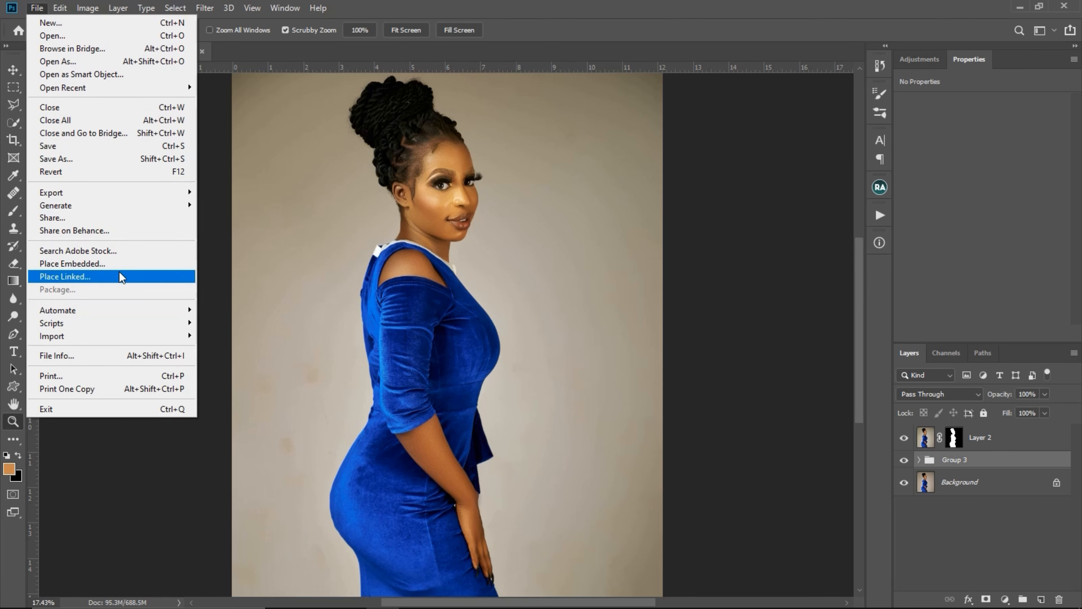
click(131, 267)
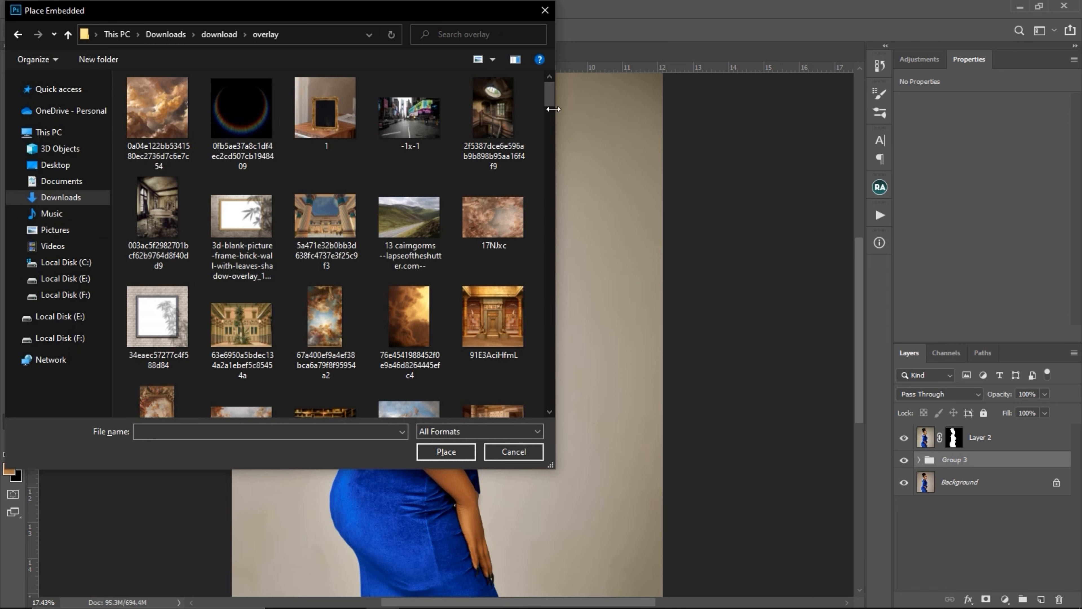
drag(552, 100, 549, 209)
click(328, 316)
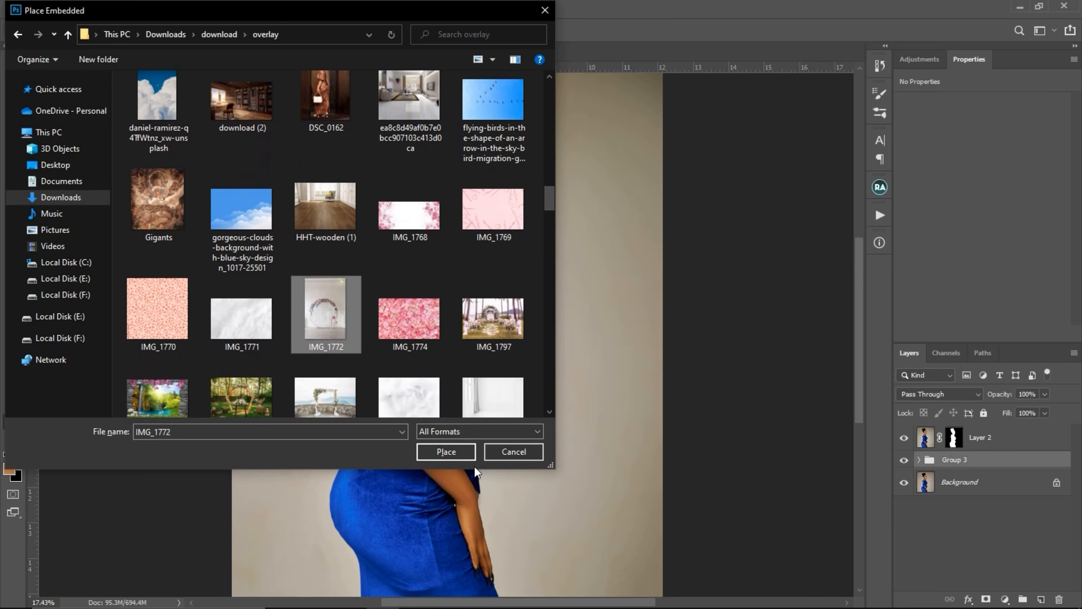
click(446, 451)
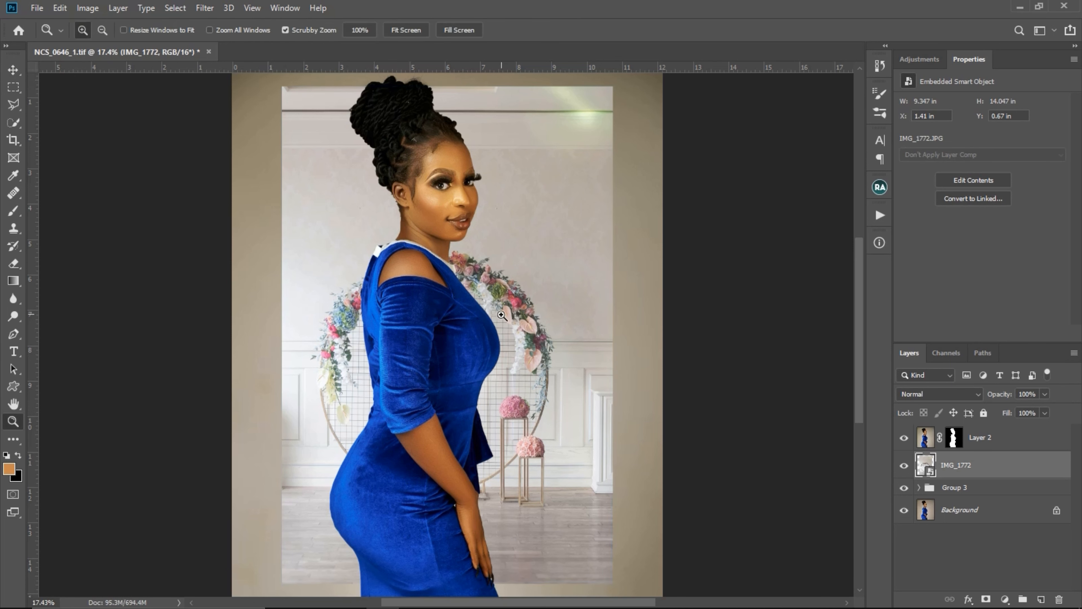
Enlarge the IMG_1772 backdrop to about 14.63 by 21.99 in and move it up so the floral arch surrounds the woman.
scroll(479, 327, down, 3)
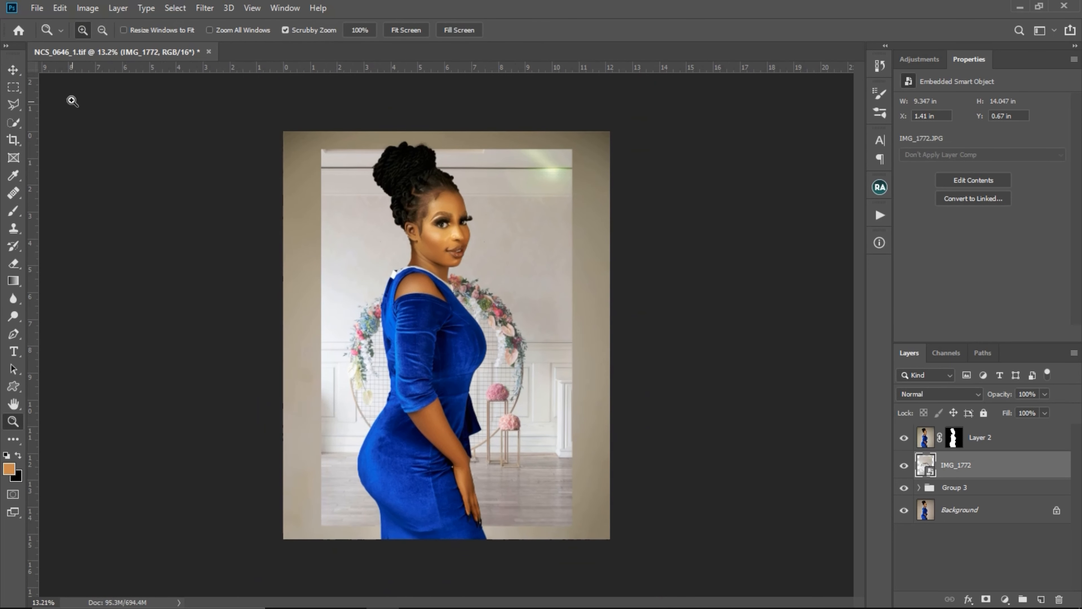
click(14, 70)
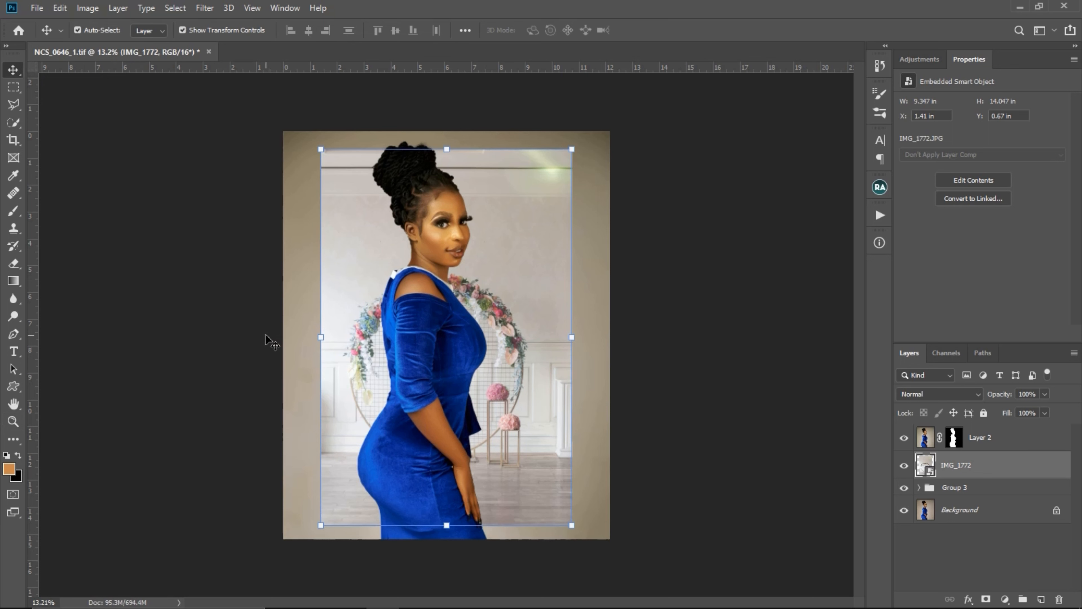
drag(323, 337, 276, 337)
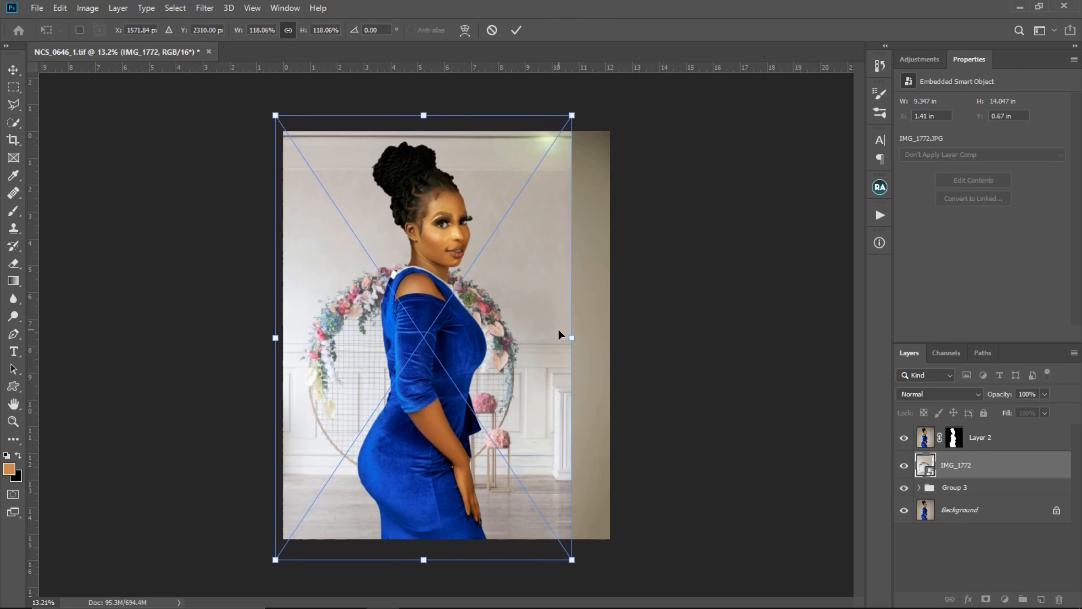
drag(573, 337, 660, 338)
drag(528, 343, 533, 282)
click(516, 29)
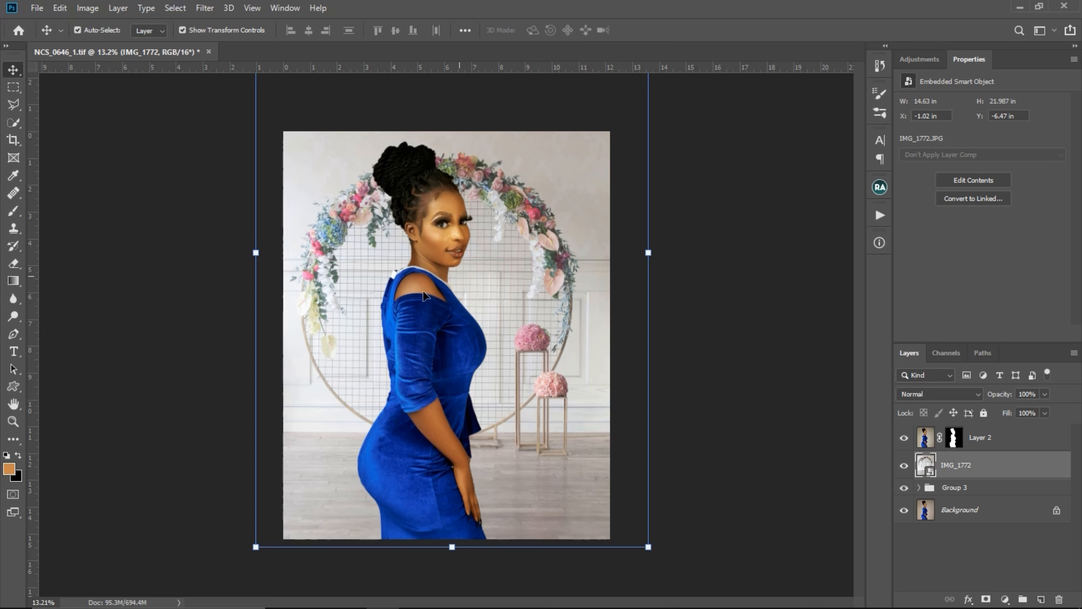
Scale the woman on Layer 2 down to 91.78% and shift her about 1 in to the right.
click(925, 440)
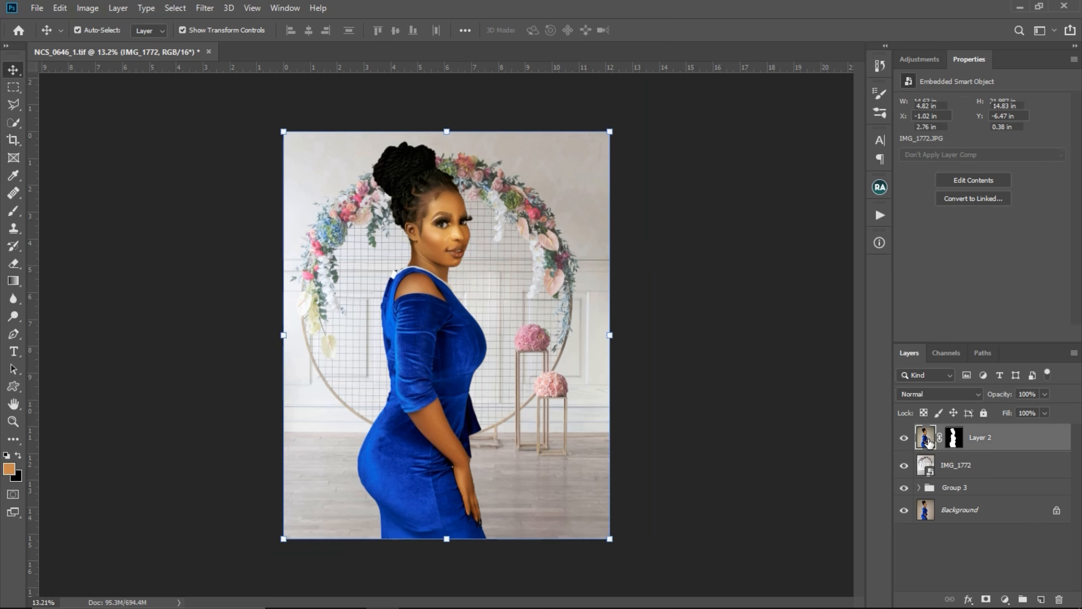
drag(609, 131, 582, 165)
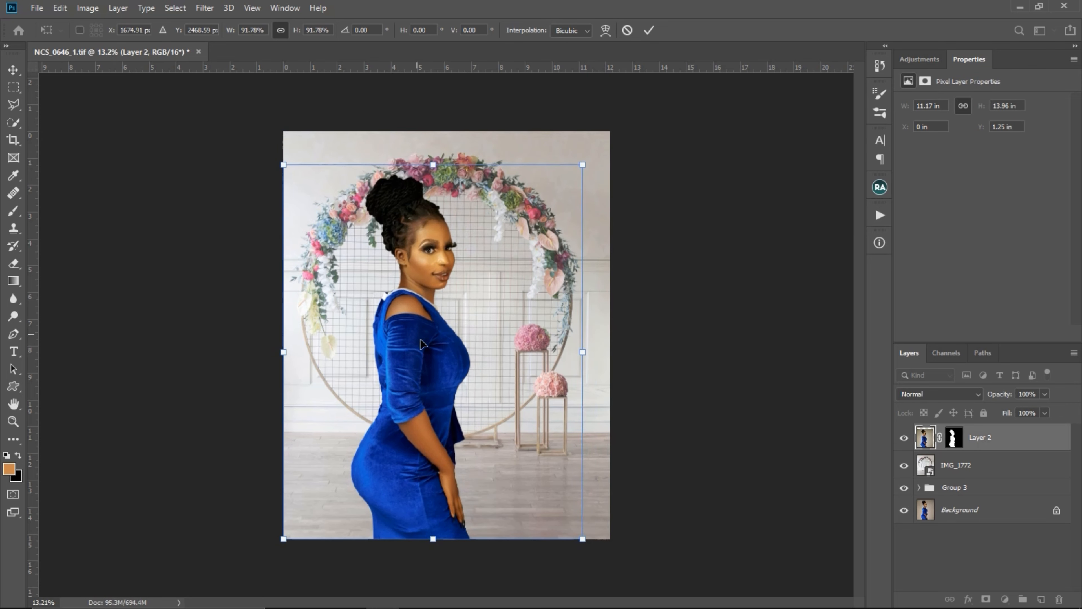
drag(415, 337, 447, 340)
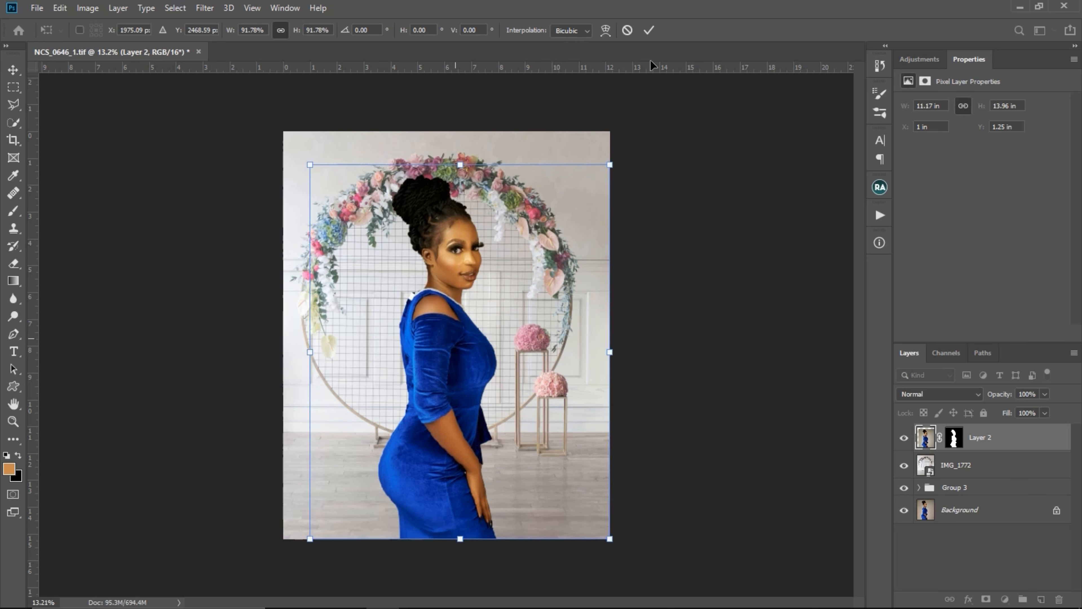
click(651, 31)
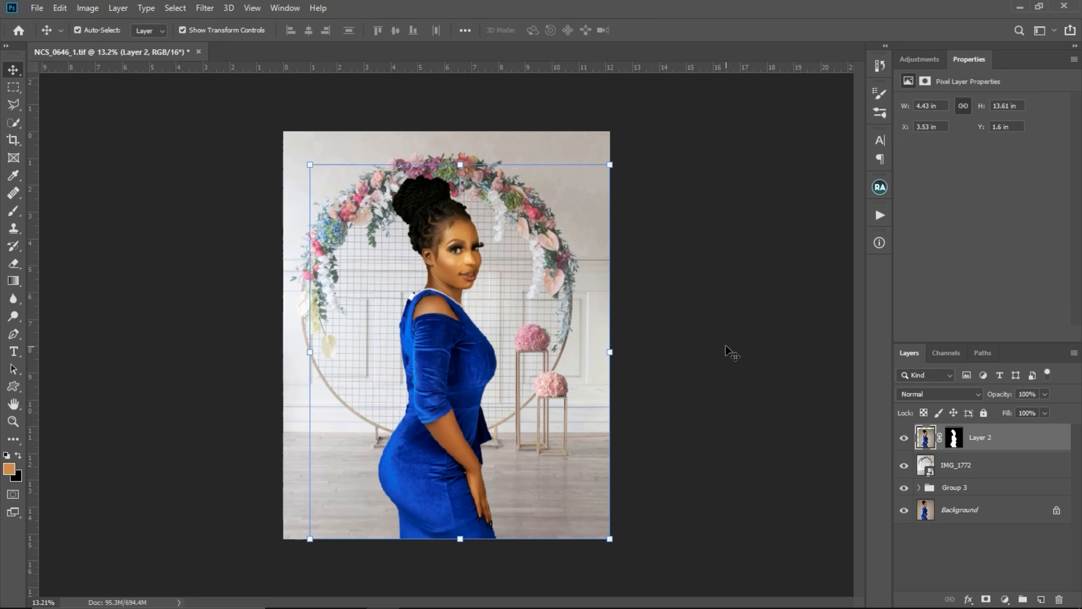
Examine how the woman's cutout edges around the hair, face and dress blend with the floral backdrop.
click(726, 356)
key(z)
drag(464, 242, 444, 343)
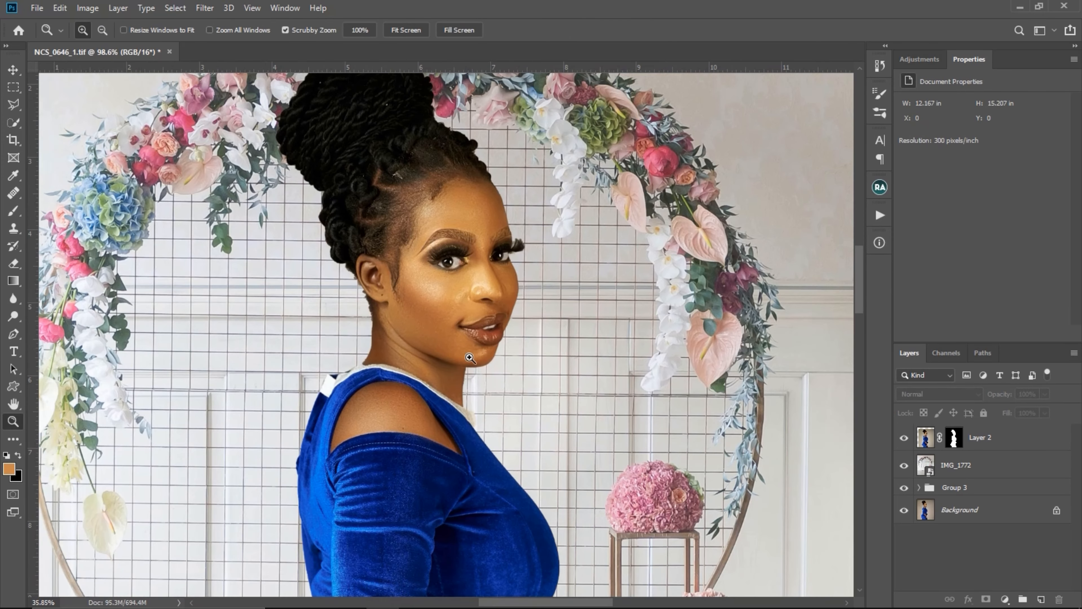
drag(478, 376, 489, 278)
drag(482, 353, 458, 353)
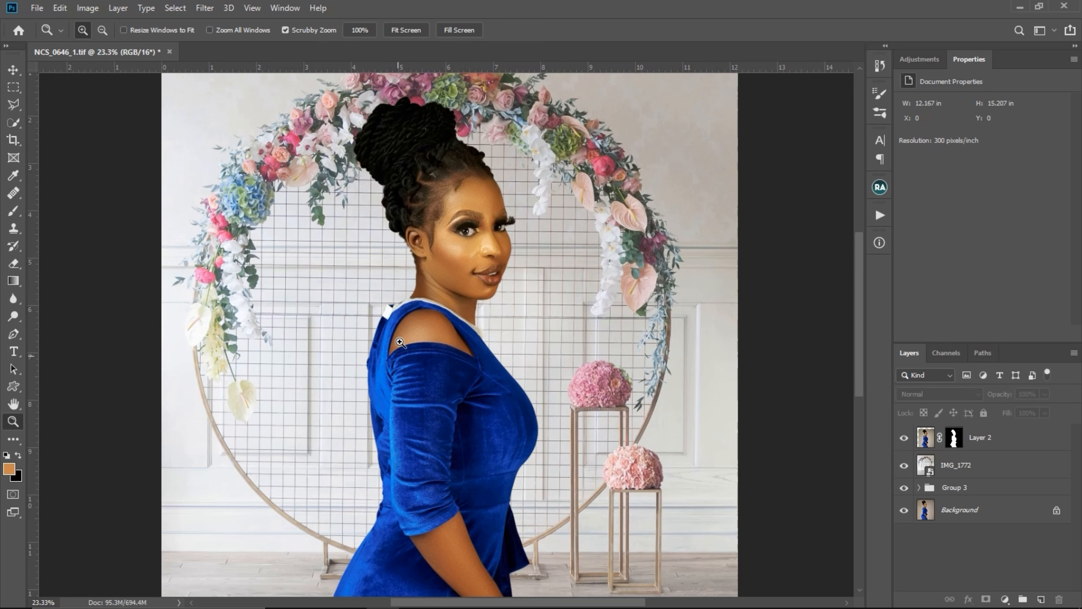
drag(492, 314, 479, 243)
drag(508, 419, 474, 339)
drag(496, 392, 473, 388)
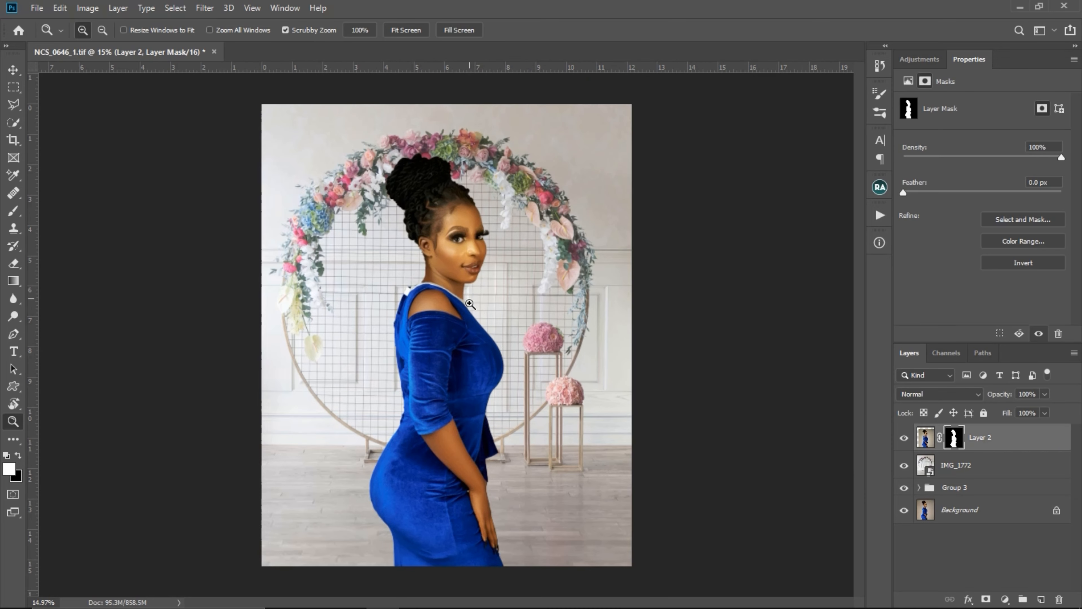
Paint black on Layer 2's mask with a size 30 brush to hide the protruding lashes of the far eye.
drag(475, 300, 542, 308)
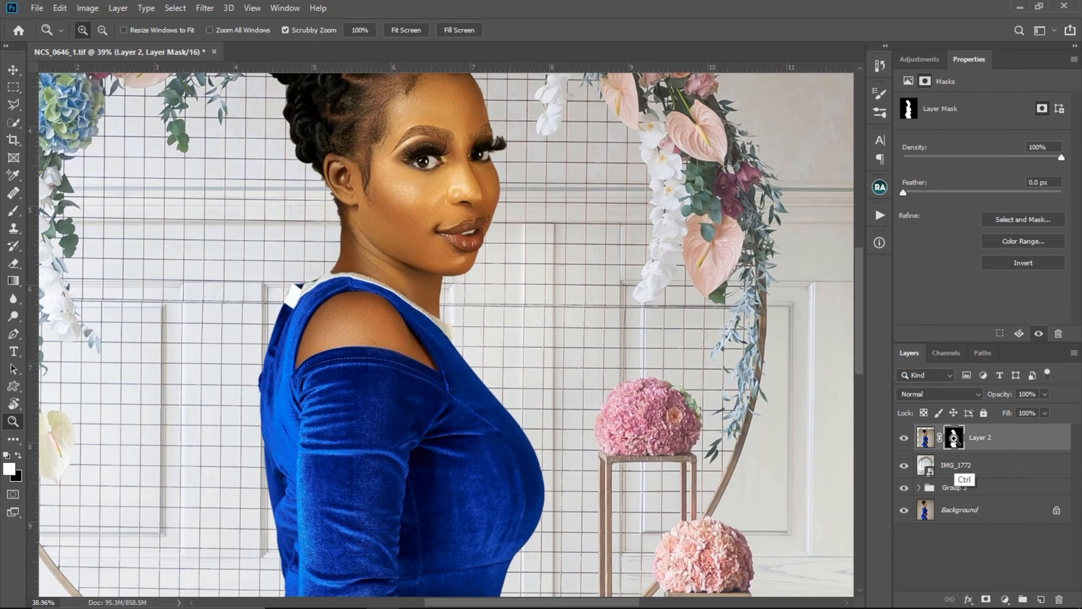
drag(498, 139, 562, 150)
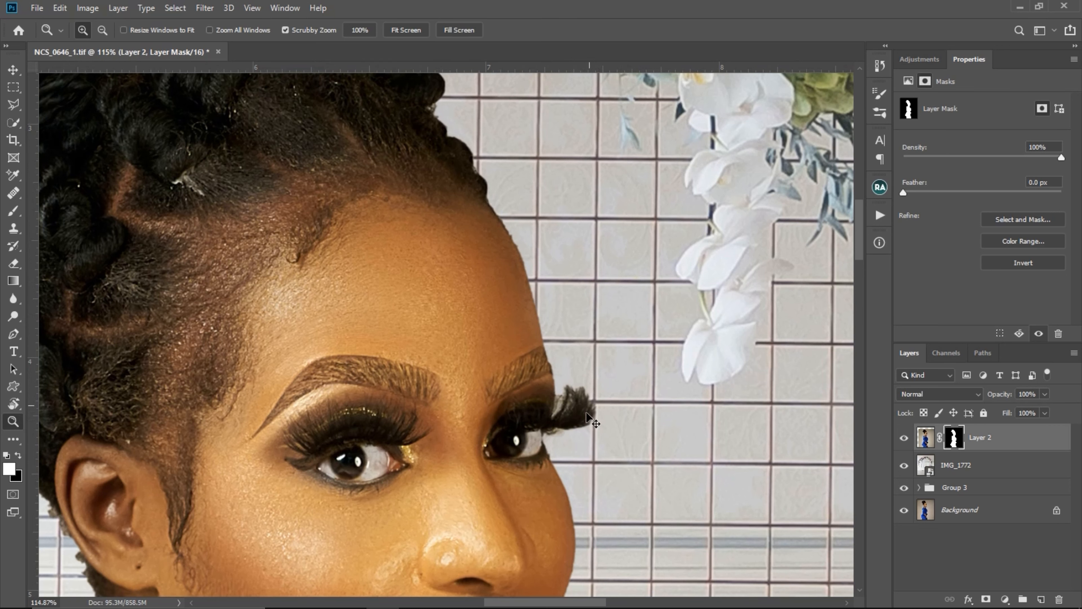
click(13, 211)
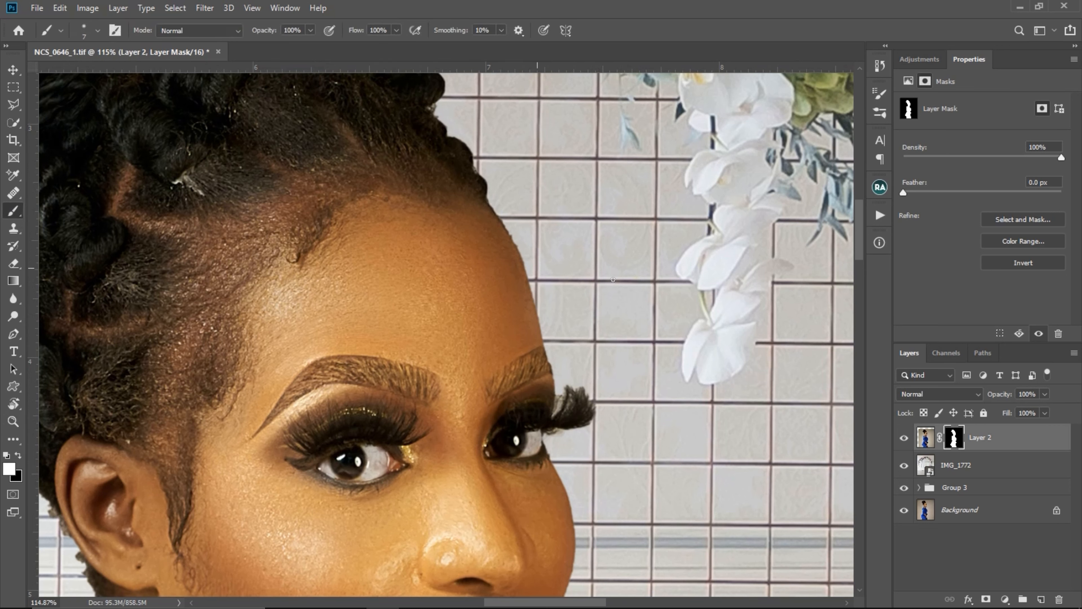
key(x)
mouse_move(587, 404)
mouse_down()
mouse_move(585, 416)
mouse_move(569, 394)
mouse_move(575, 412)
mouse_move(558, 430)
mouse_up()
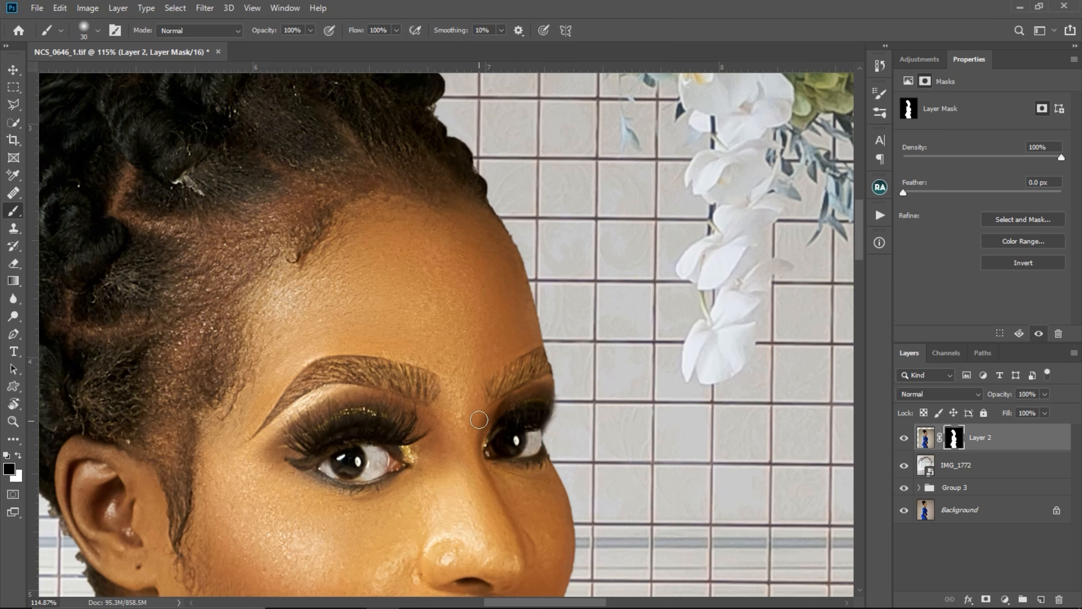
Paint the far eye's lashes back into the mask in white with a size 9 brush and trim their outer edge in black.
key(x)
key(bracketleft)
key(bracketleft)
mouse_move(557, 410)
mouse_down()
mouse_move(564, 397)
mouse_move(549, 443)
mouse_up()
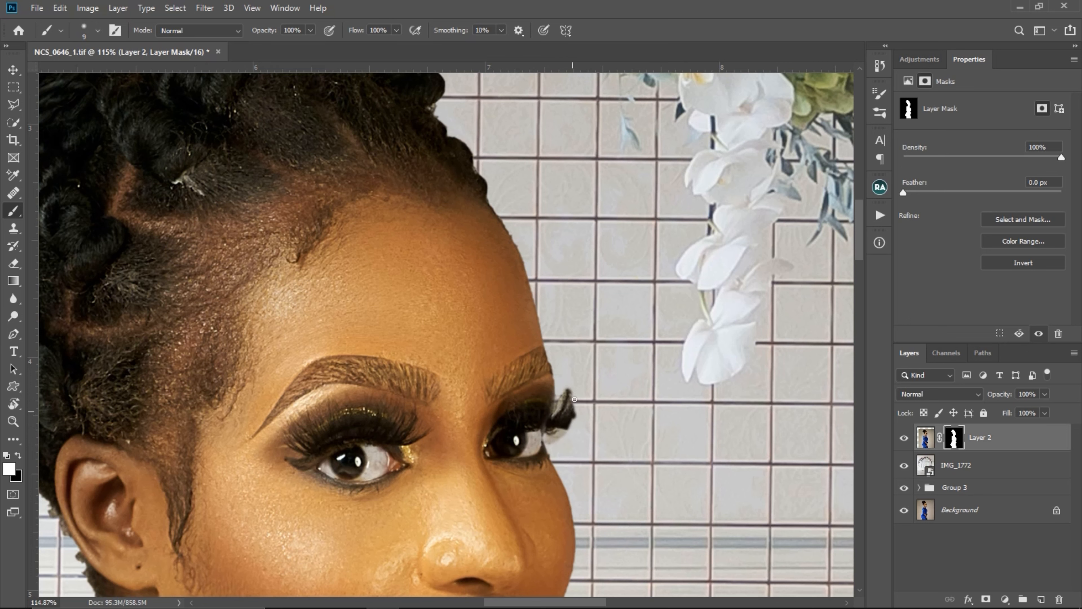
key(x)
drag(575, 399, 573, 442)
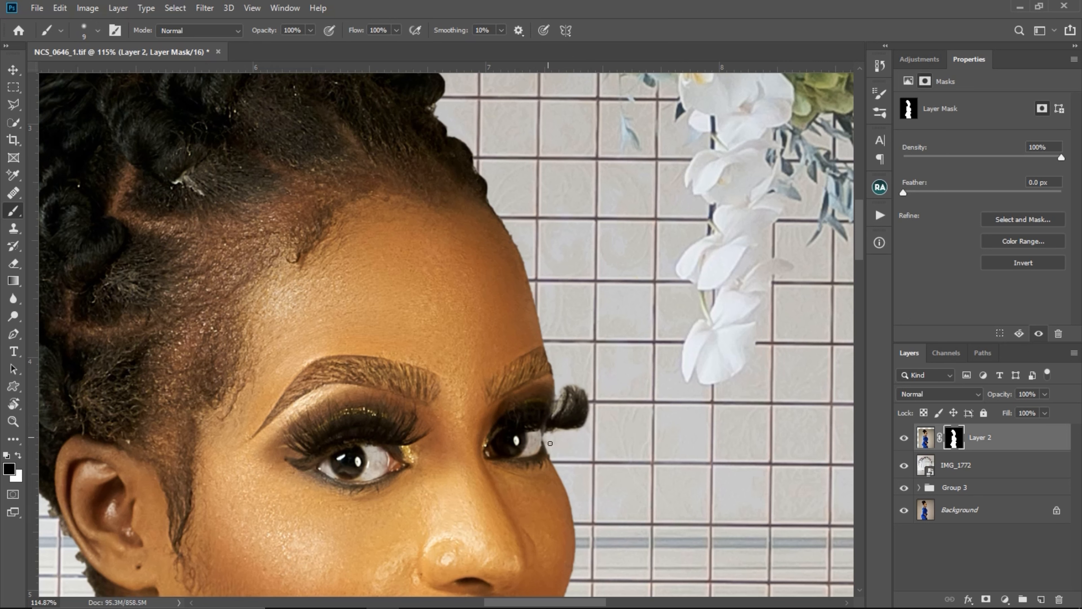
Refine Layer 2's mask around the far eye's protruding lashes with a size 15 Refine Edge Brush in Select and Mask.
key(z)
mouse_move(585, 439)
mouse_down()
mouse_move(507, 446)
mouse_move(635, 453)
mouse_move(568, 451)
mouse_move(583, 451)
mouse_up()
key(b)
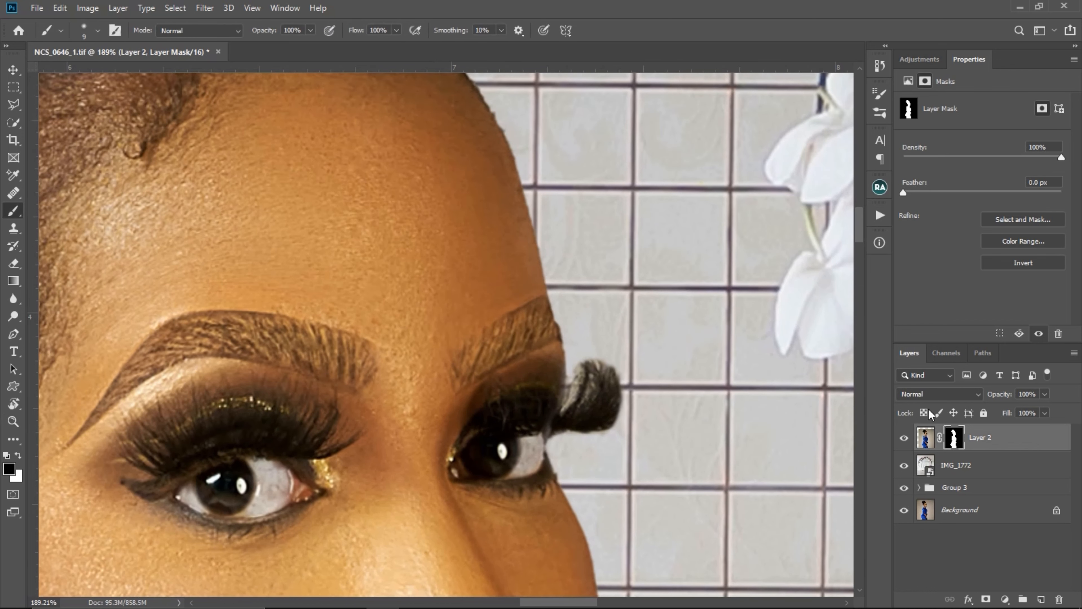
double_click(955, 442)
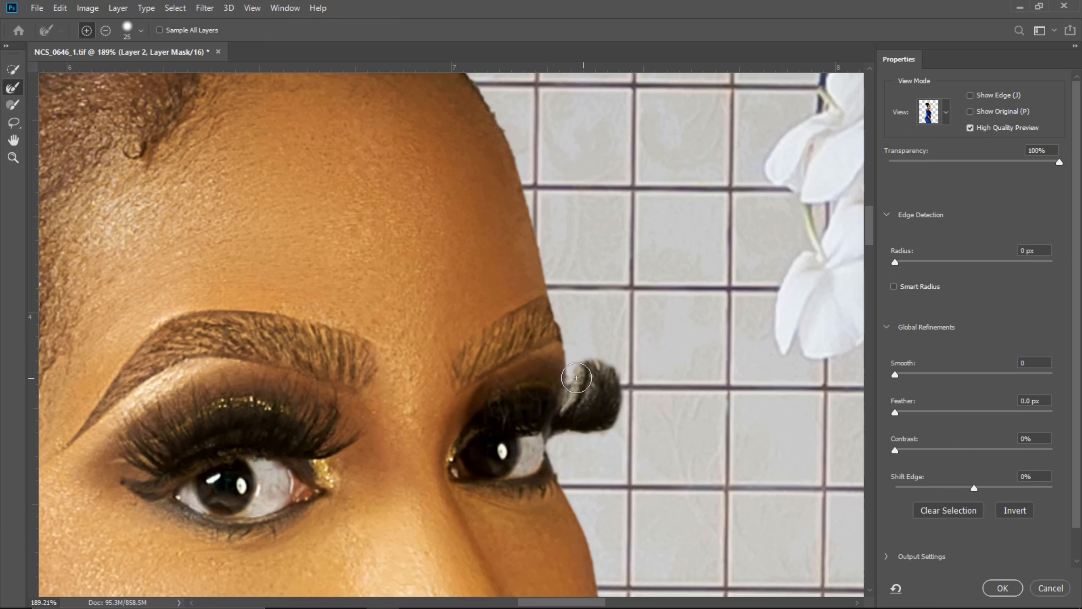
key(bracketleft)
drag(566, 405, 577, 377)
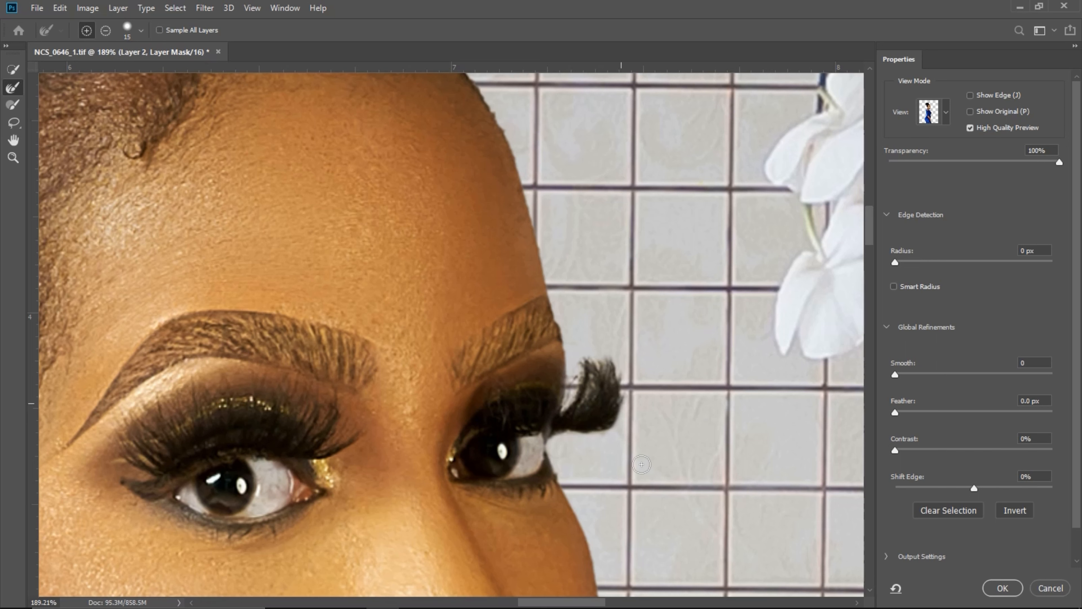
drag(626, 438, 630, 426)
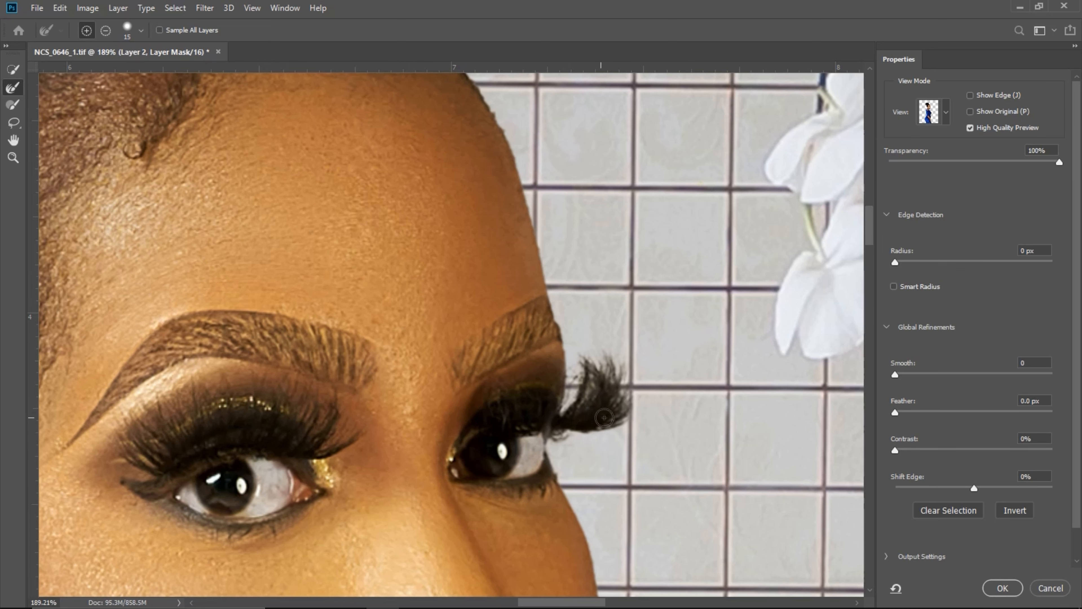
Brush edge refinement along the outline of the braided updo against the flowers and apply the refined mask.
drag(461, 303, 534, 496)
drag(380, 132, 553, 438)
drag(386, 157, 543, 335)
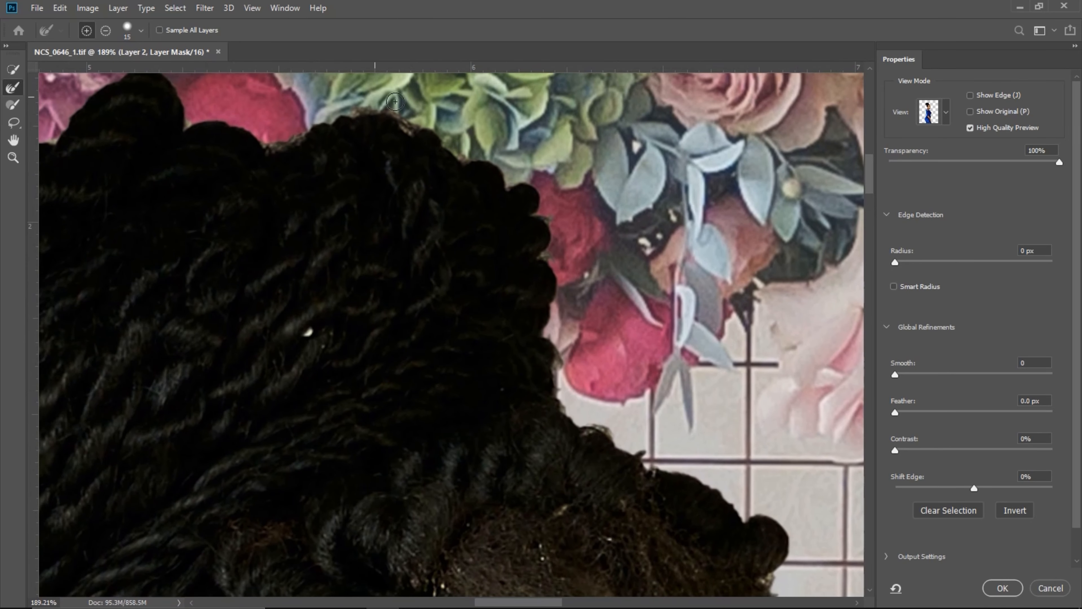
mouse_move(364, 107)
mouse_down()
mouse_move(437, 137)
mouse_move(546, 206)
mouse_move(561, 316)
mouse_up()
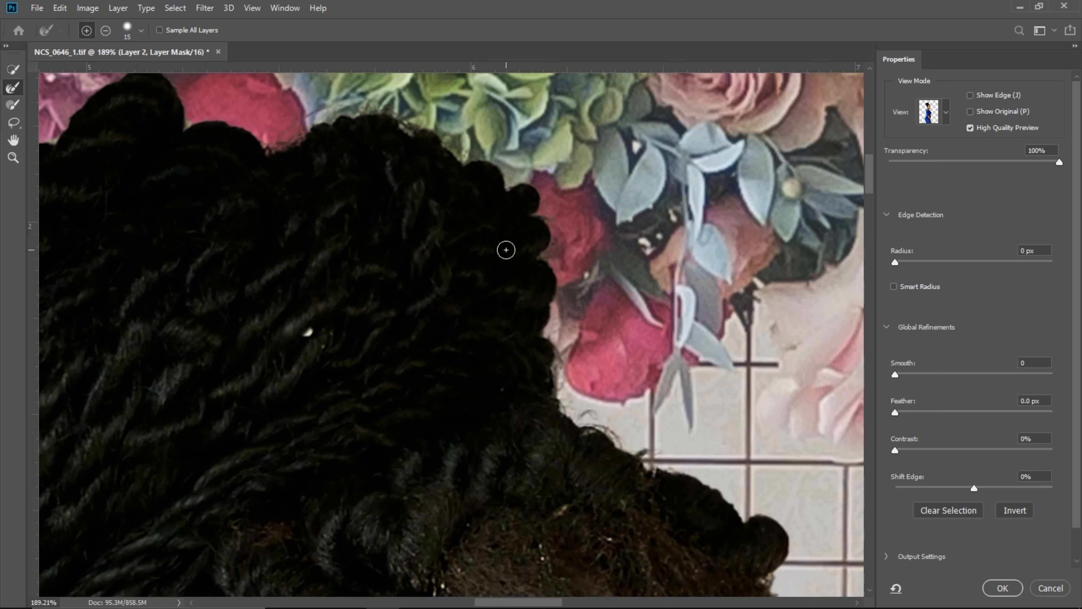
click(1002, 589)
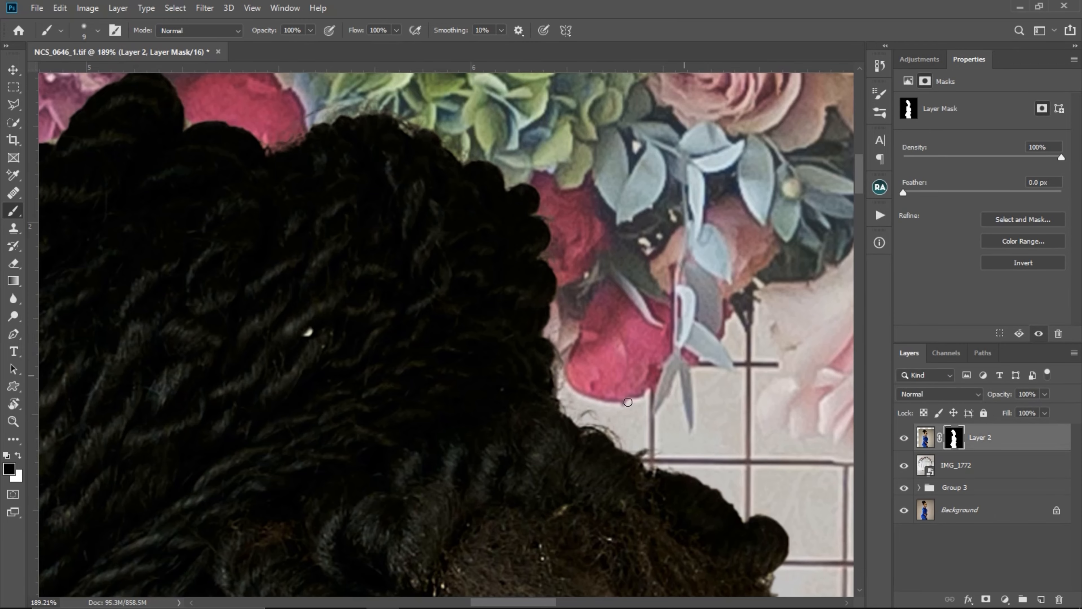
Hide Layer 2 and add a new empty layer directly above the IMG_1772 backdrop.
key(z)
drag(584, 401, 350, 375)
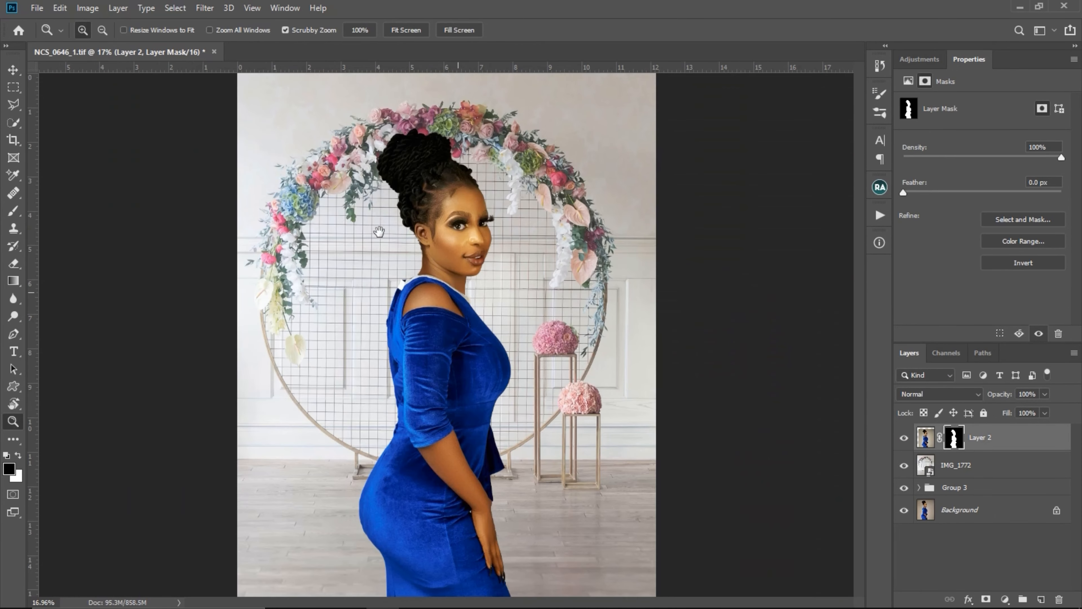
drag(469, 304, 562, 295)
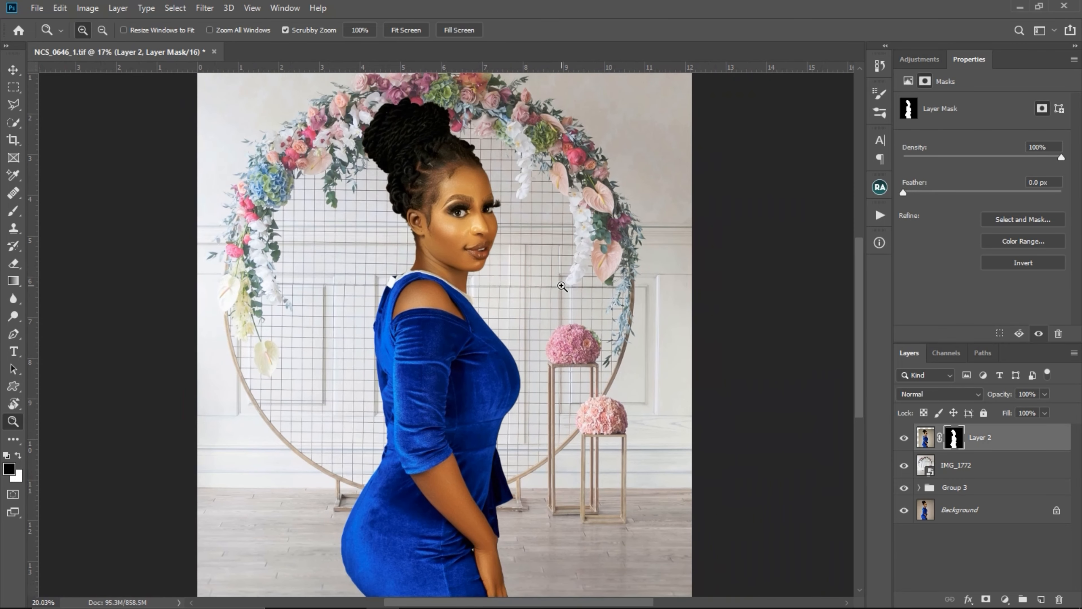
click(904, 437)
click(959, 465)
key(r)
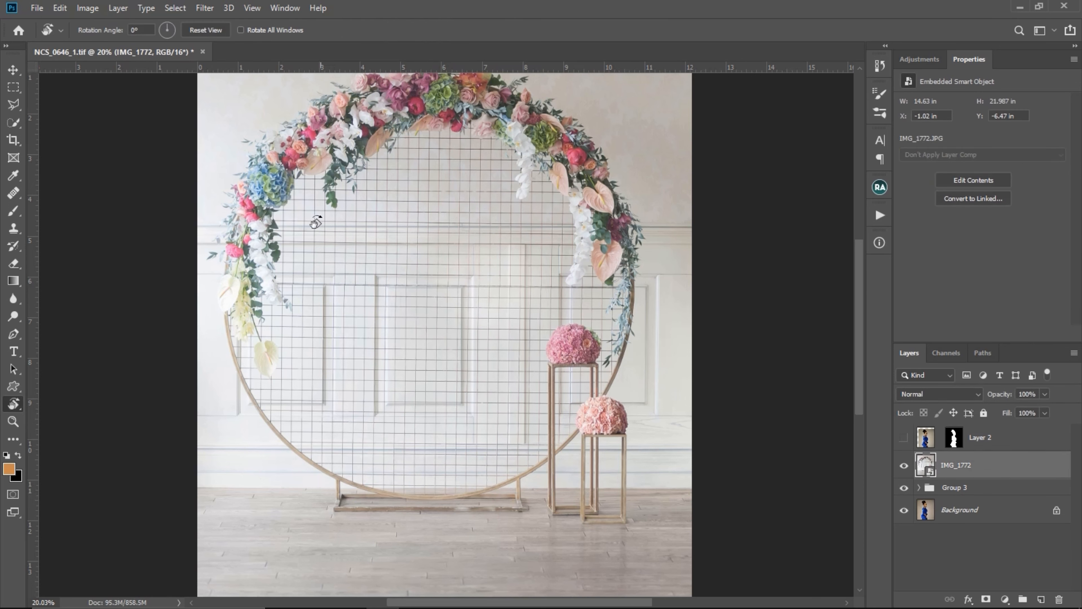
click(1040, 599)
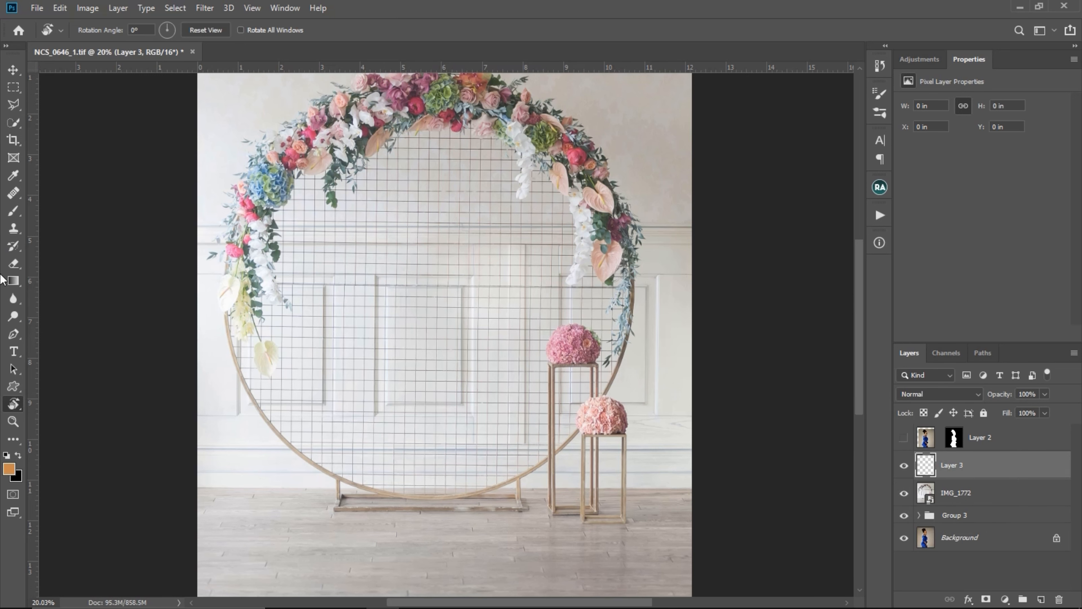
Set the Gradient tool to the Foreground to Transparent preset.
click(13, 281)
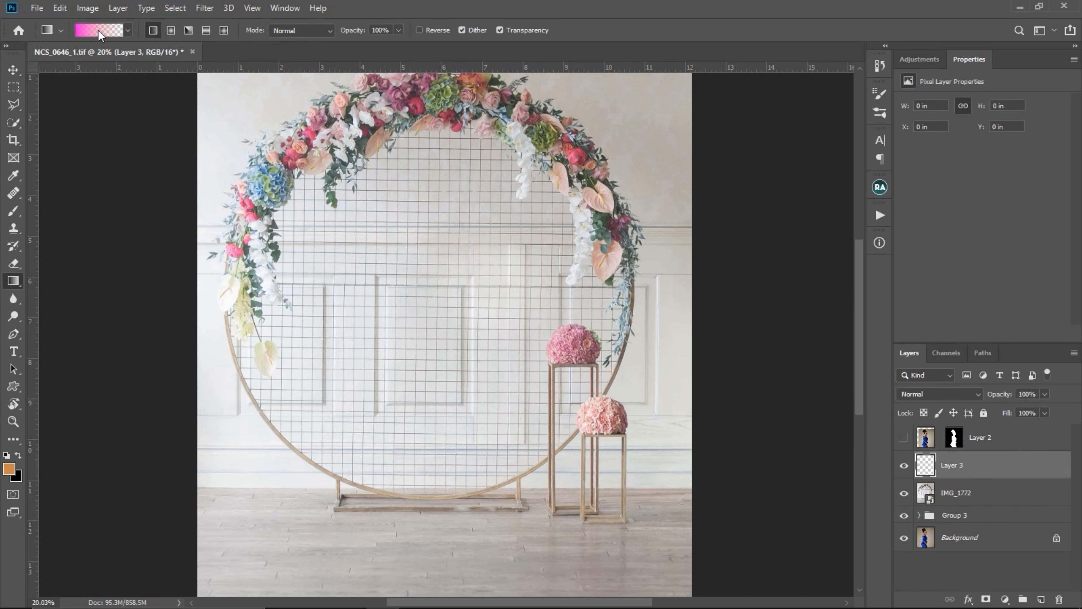
click(99, 29)
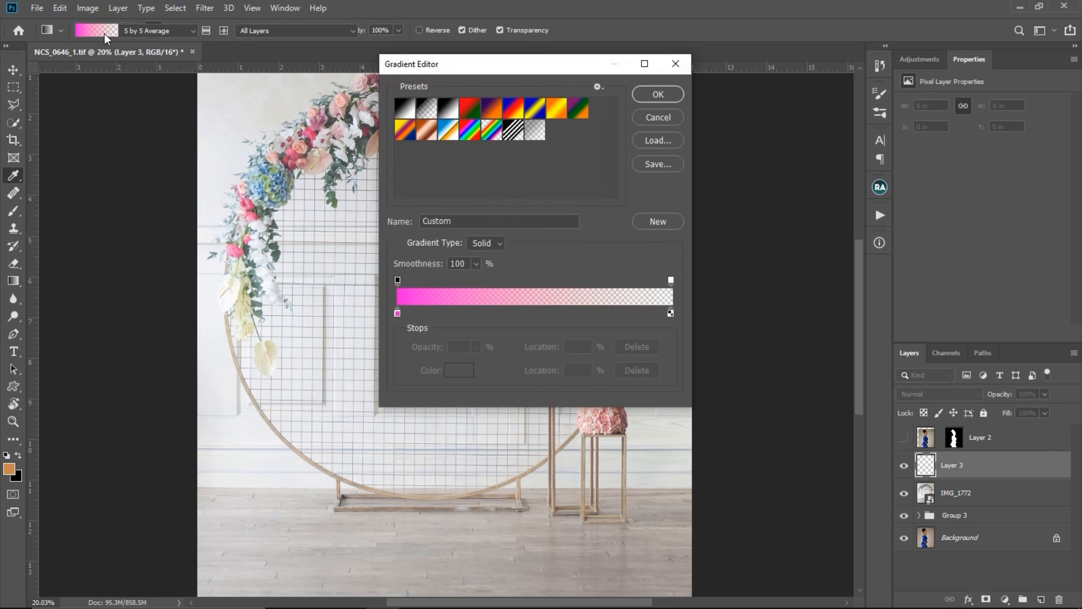
click(430, 110)
click(434, 220)
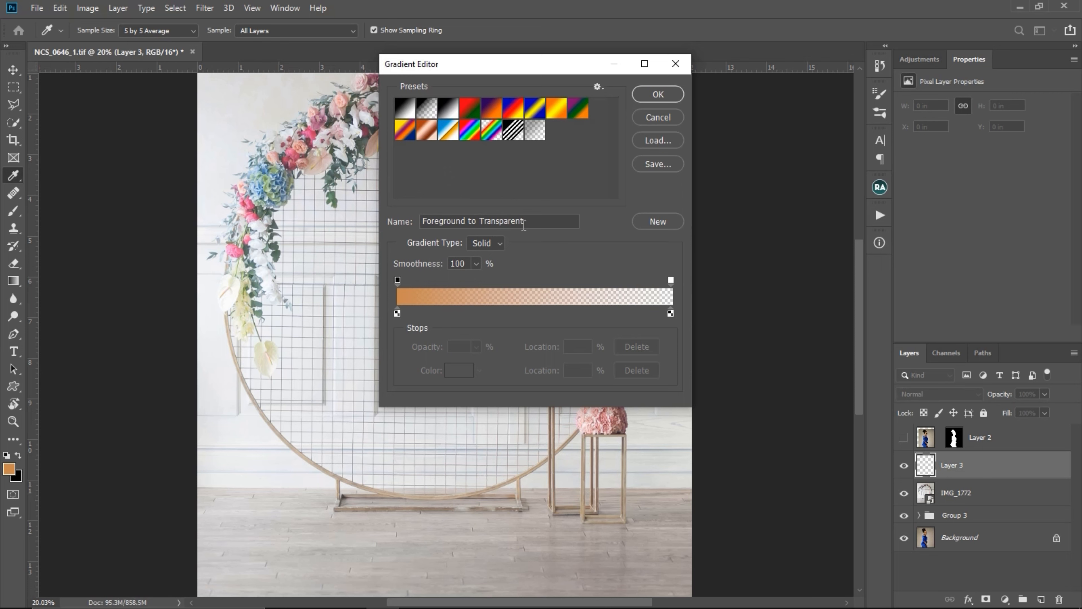
Recolor the gradient's start stop to magenta de32d4 and draw the gradient on Layer 3 from the canvas's left side, about 9.22 in wide.
click(397, 314)
click(463, 371)
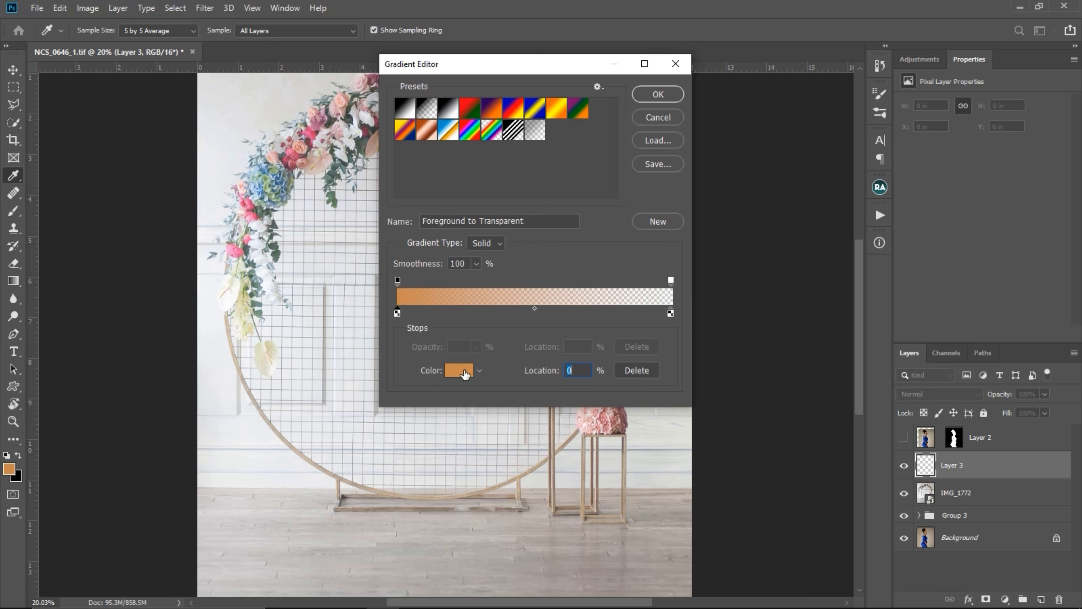
drag(853, 254, 853, 124)
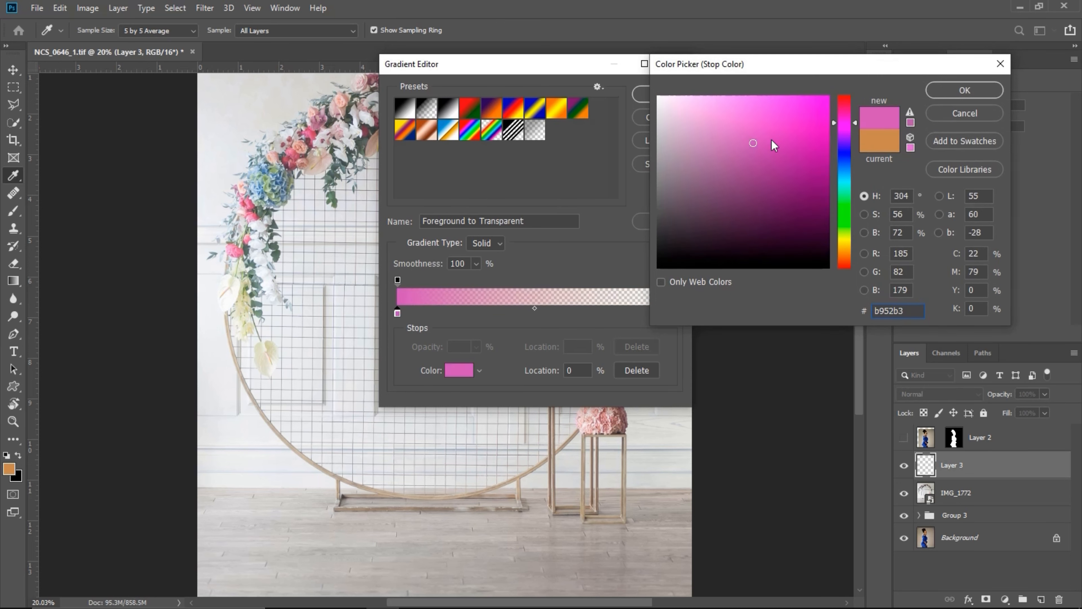
drag(787, 128, 791, 118)
click(970, 88)
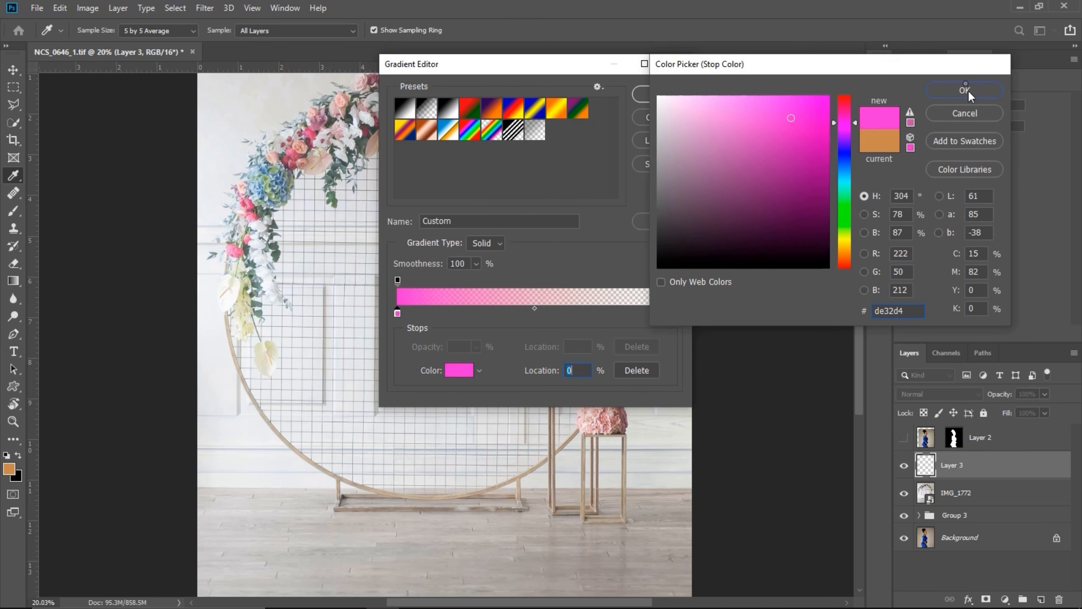
click(657, 94)
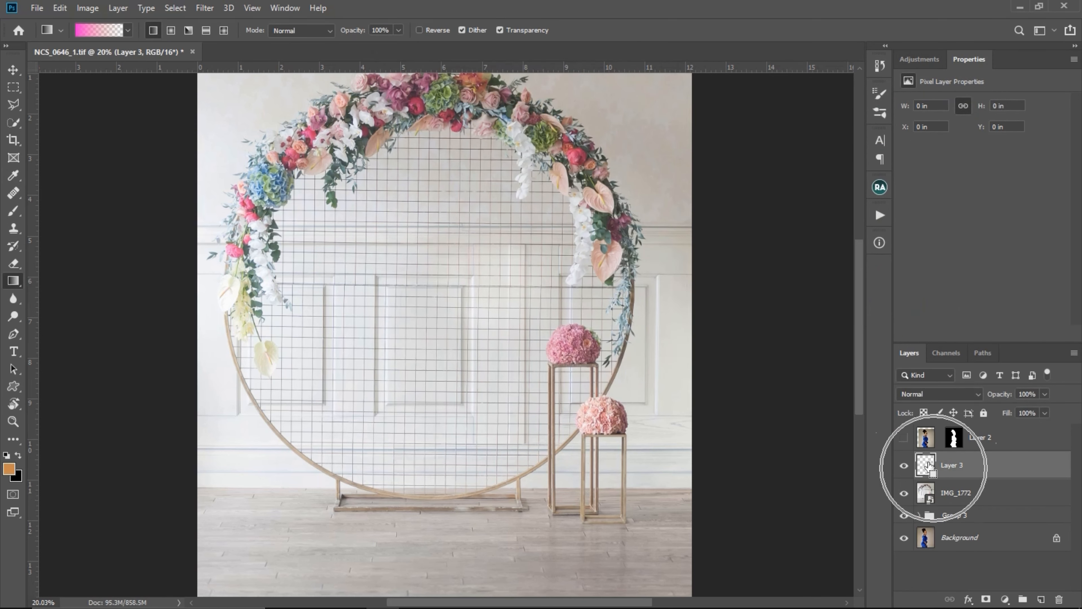
drag(279, 320, 454, 323)
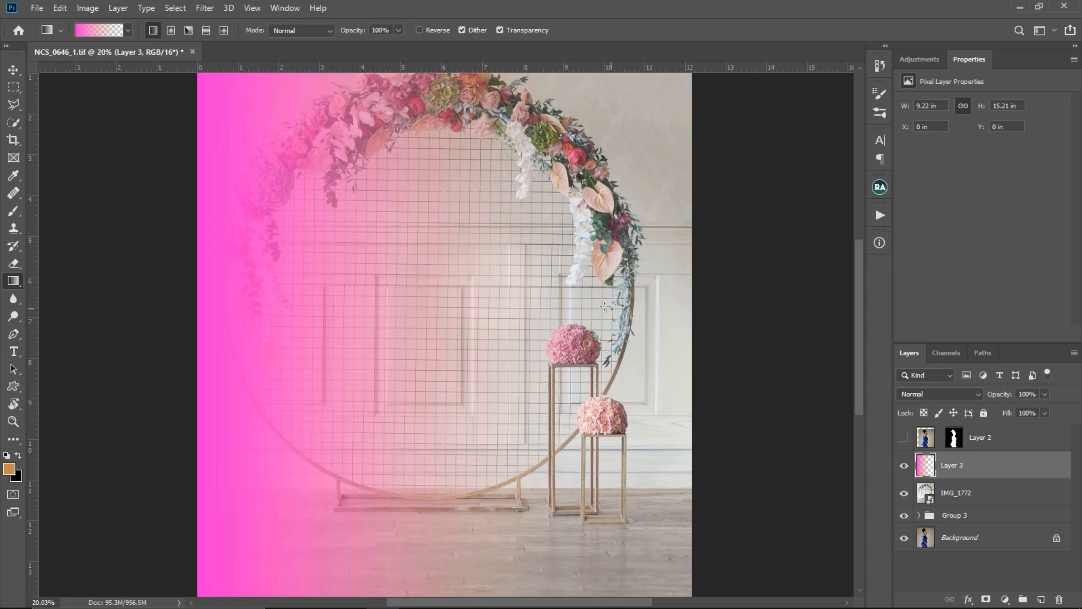
Add another empty layer and draw a cyan 29d5e9 to transparent gradient on it from the canvas's right edge, about 7.81 in wide.
click(1041, 600)
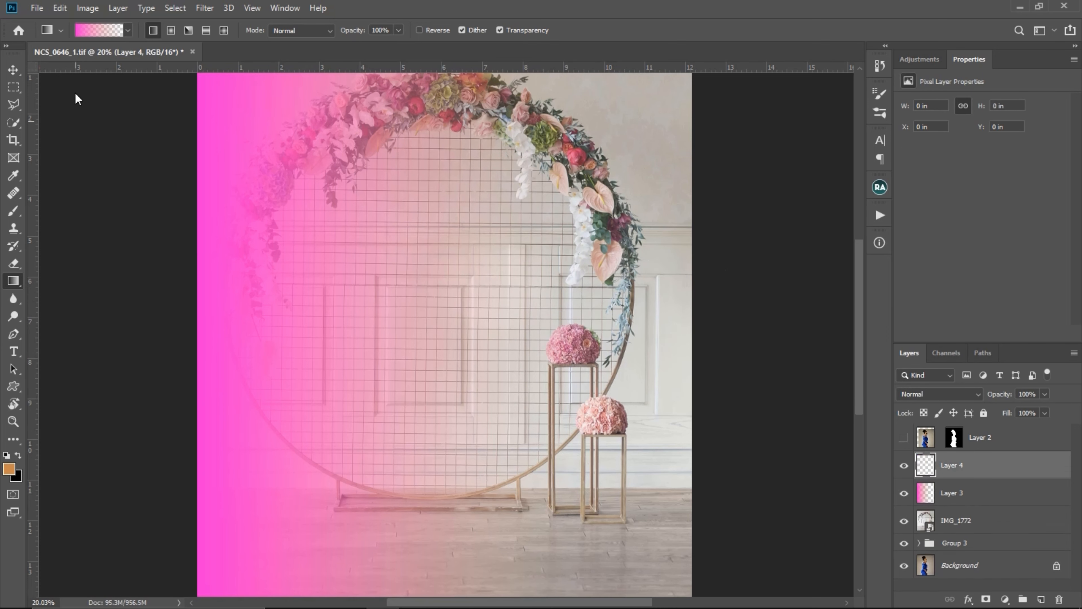
click(88, 33)
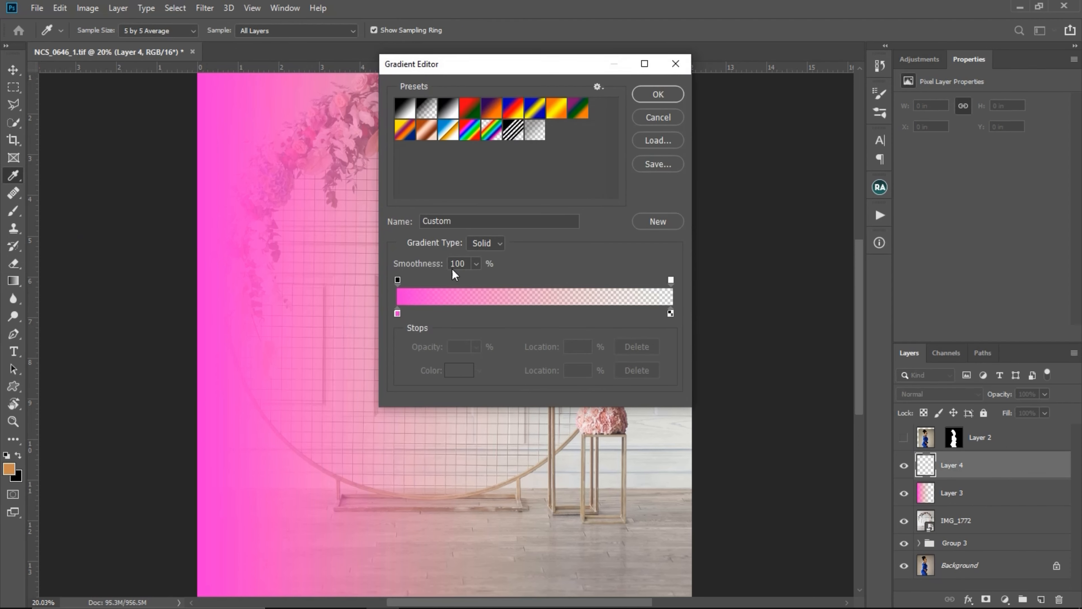
click(397, 313)
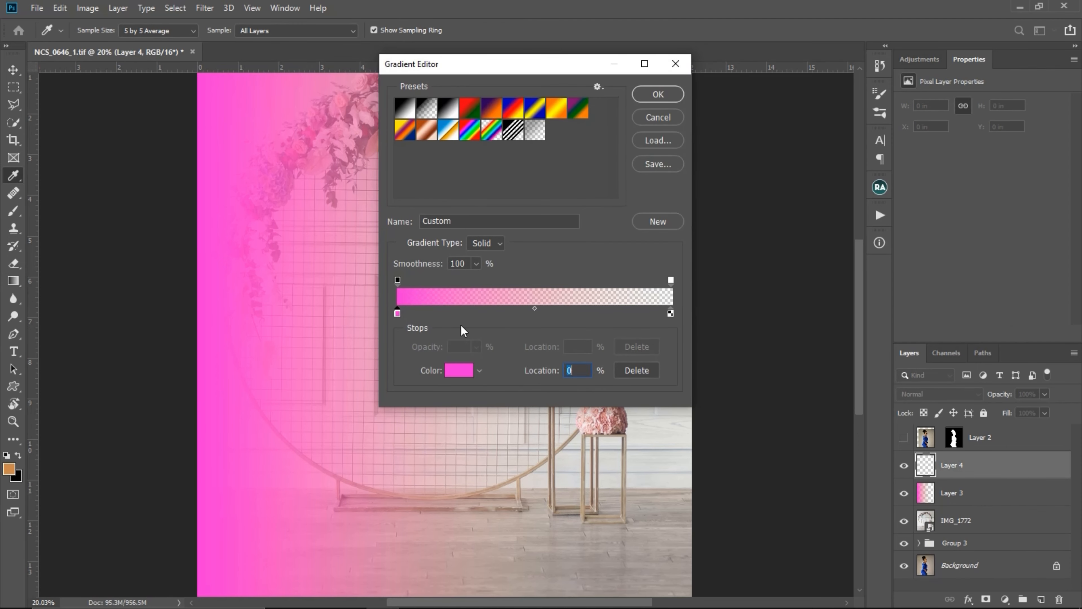
click(457, 370)
drag(854, 247, 852, 178)
drag(790, 121, 803, 111)
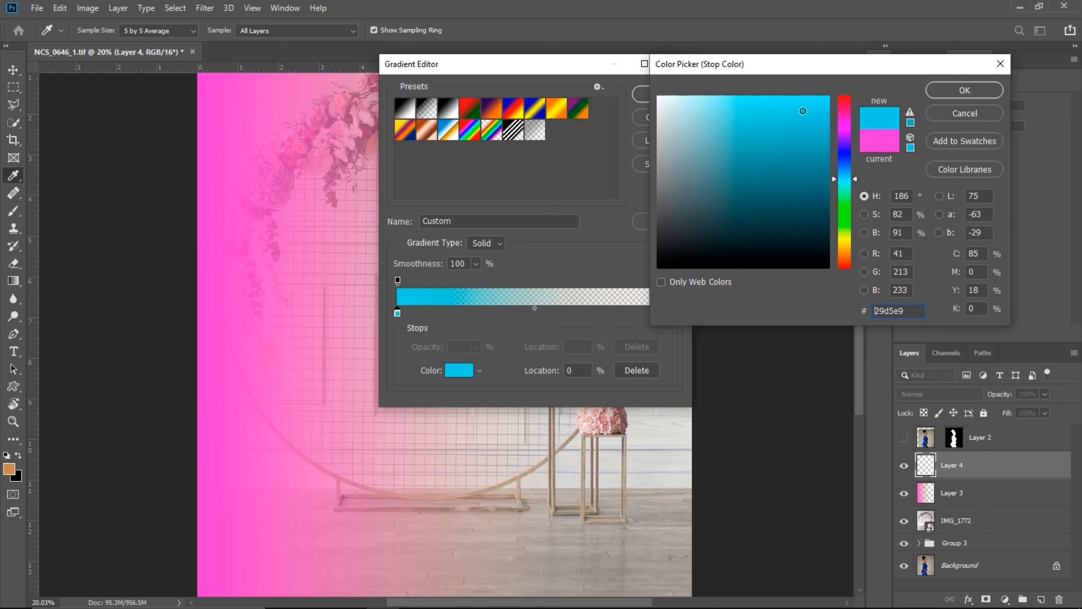
click(963, 91)
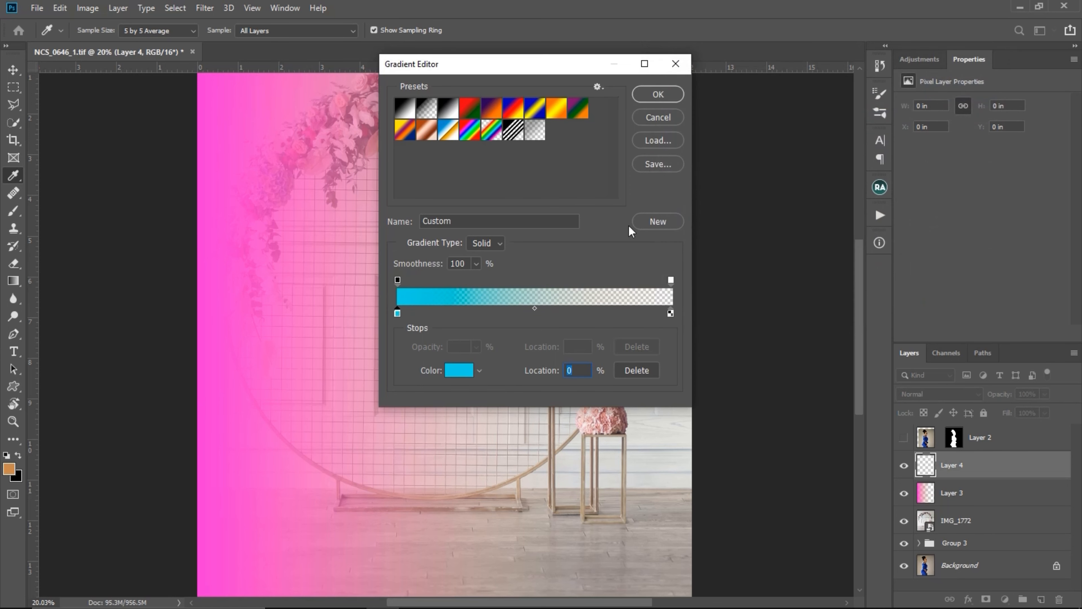
click(658, 95)
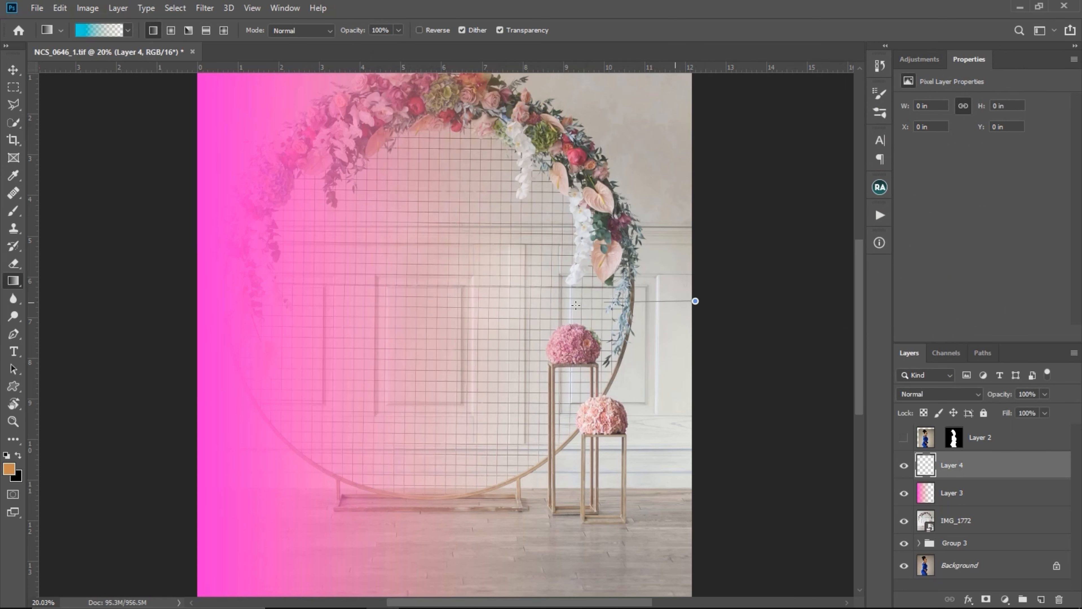
drag(576, 305, 421, 304)
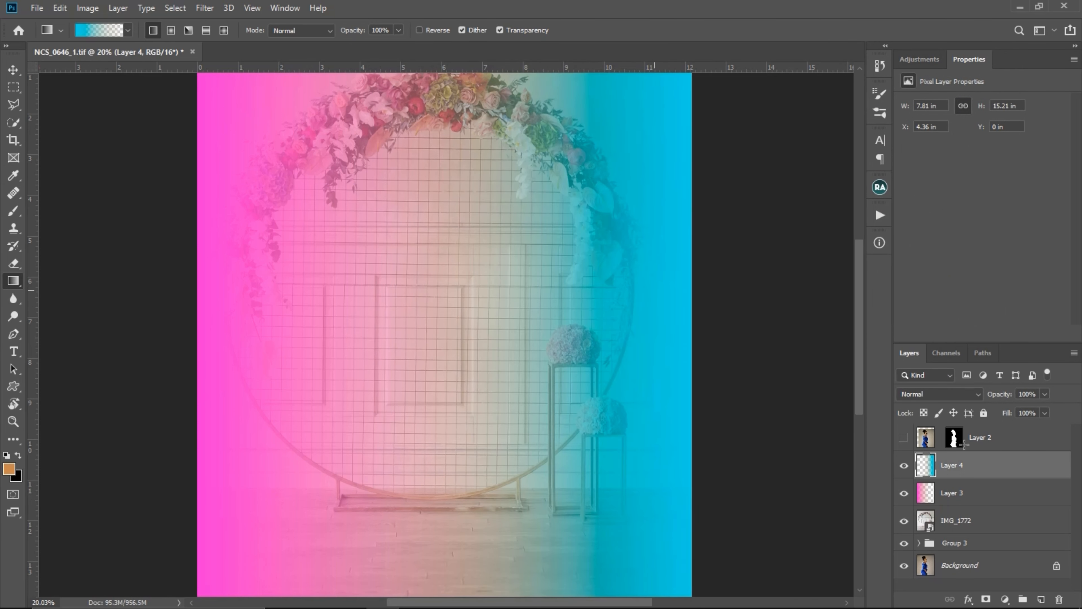
Set the blend mode of both the cyan and magenta gradient layers to Color.
click(938, 396)
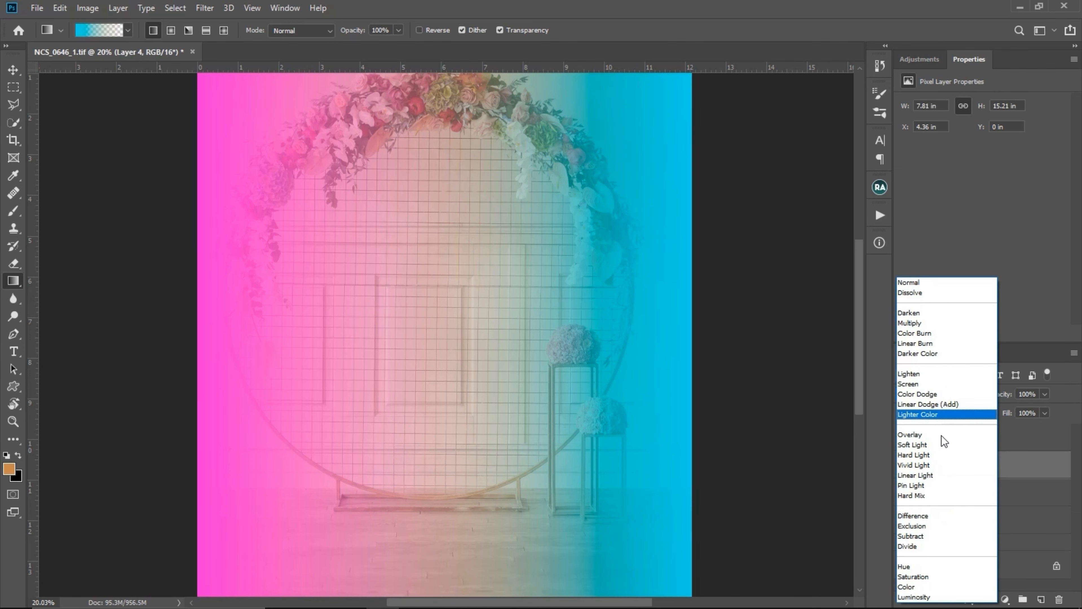
click(917, 584)
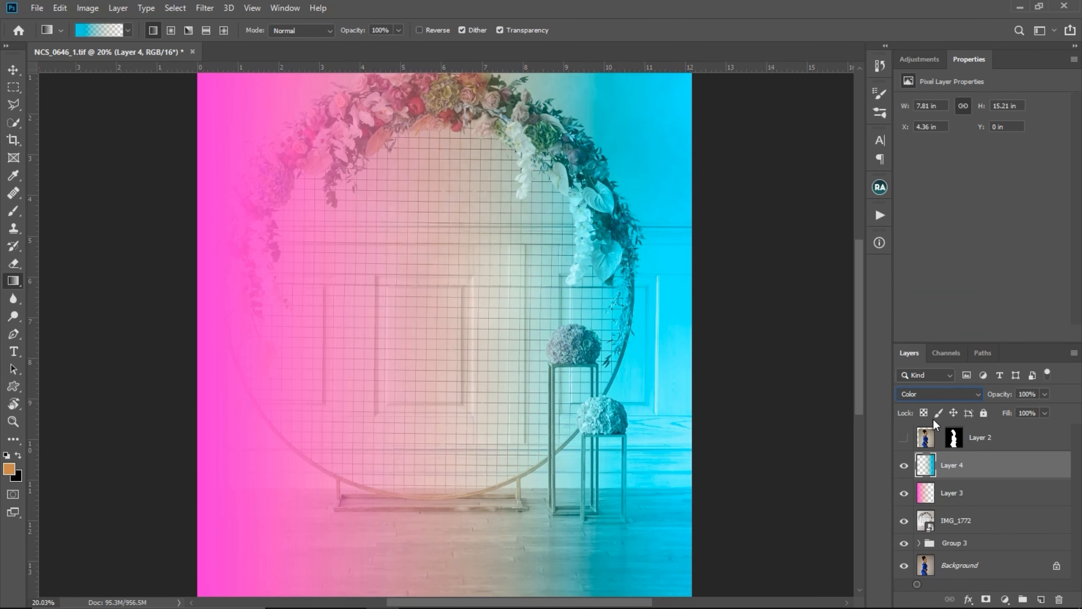
click(951, 493)
click(937, 395)
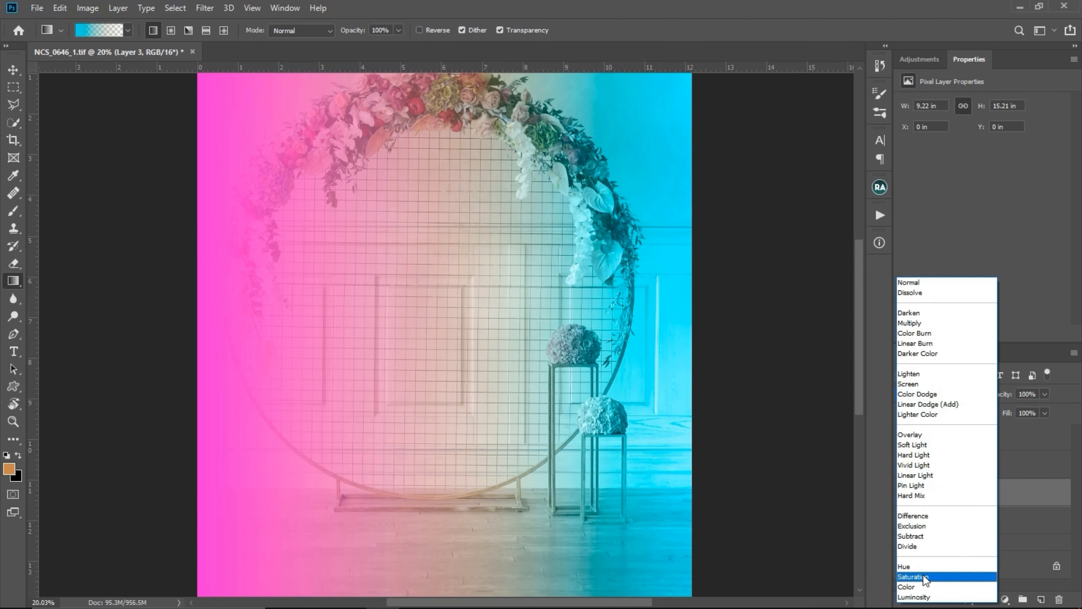
click(920, 585)
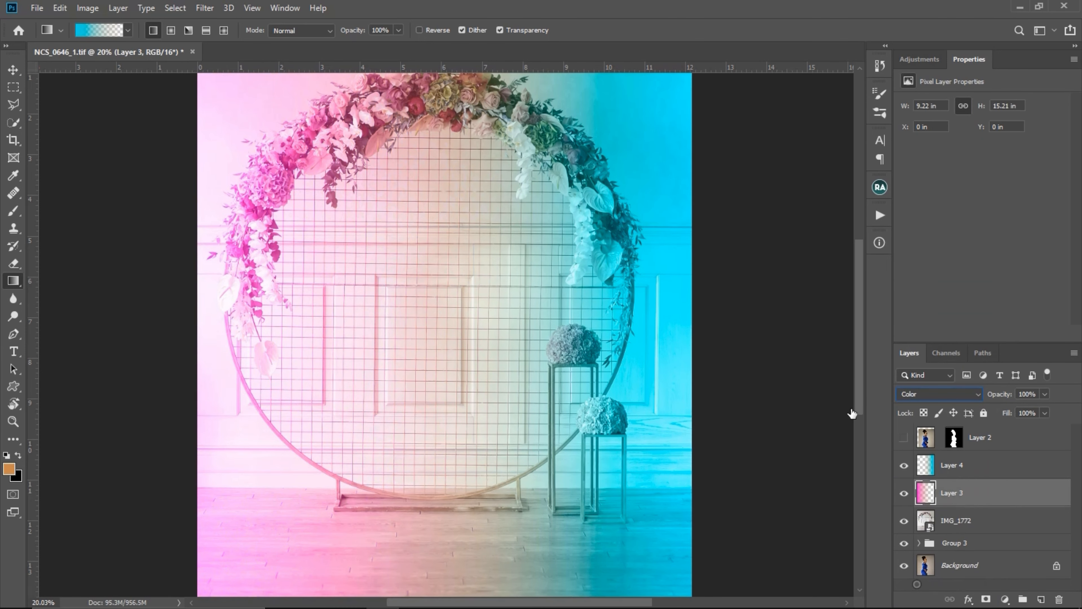
click(1044, 394)
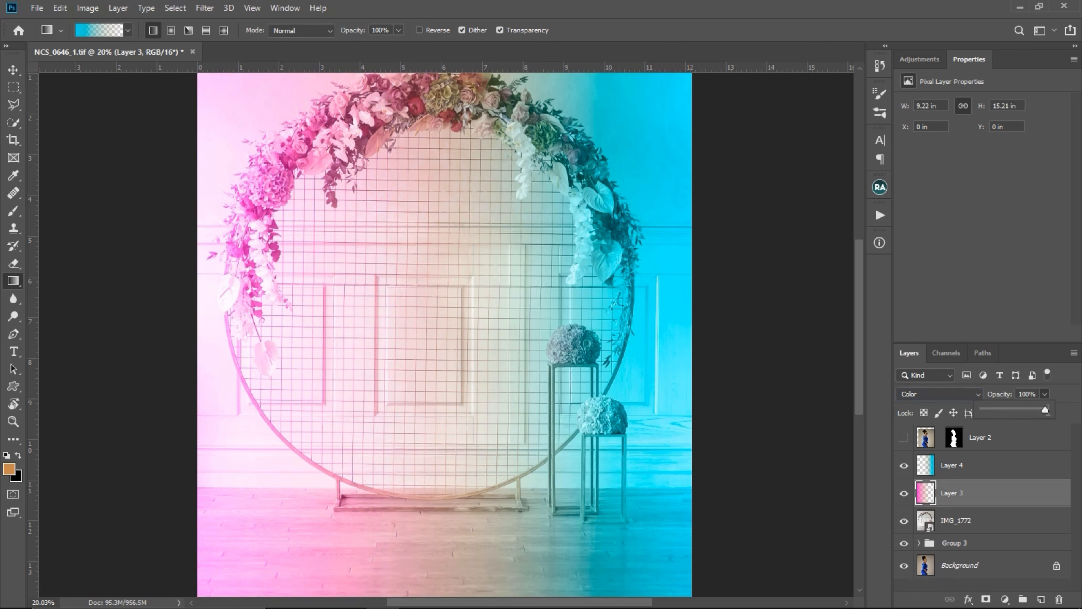
Group Layer 3 and Layer 4 and lower the group's opacity to 16%.
click(994, 467)
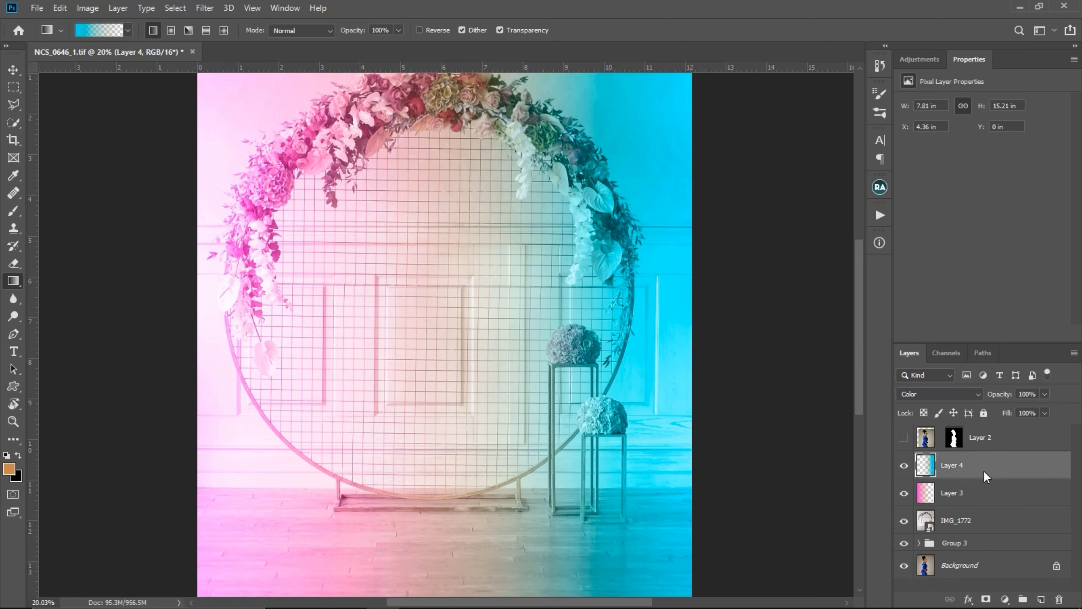
shift+click(986, 504)
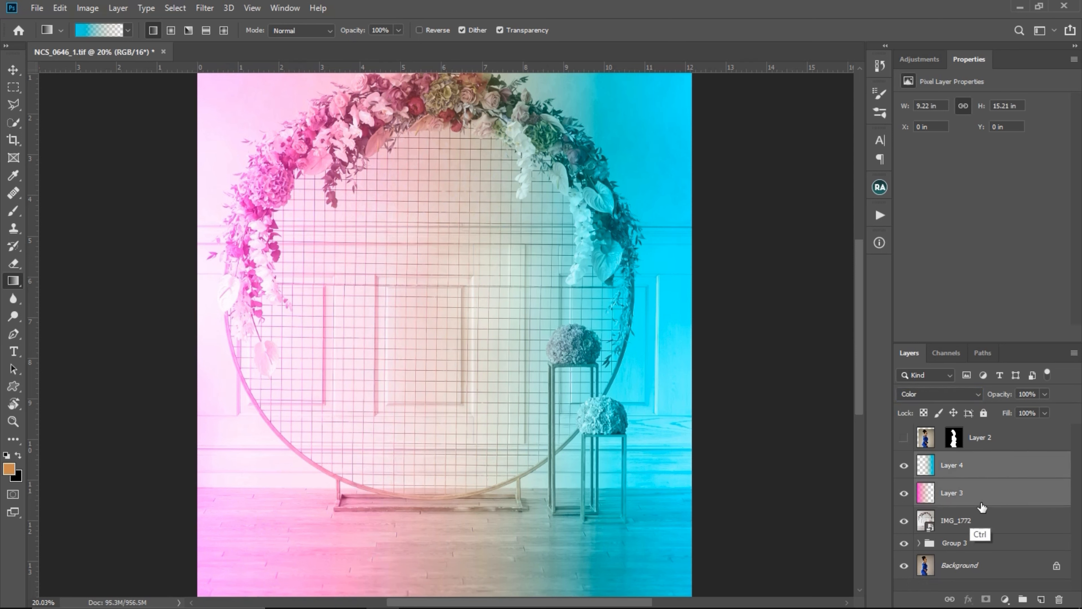
key(ctrl+g)
click(1044, 395)
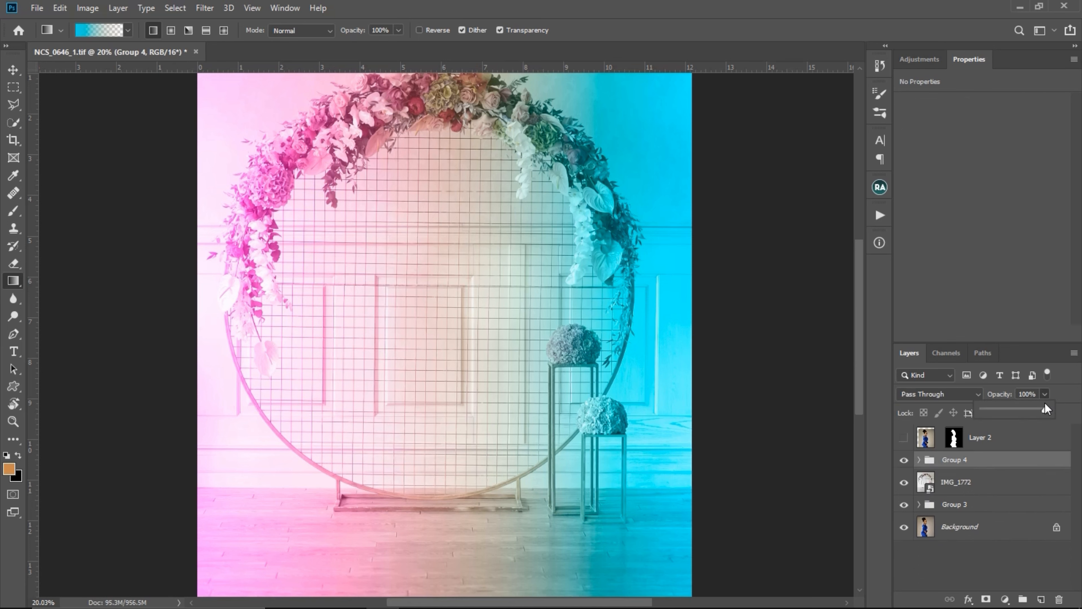
drag(1030, 413, 1015, 413)
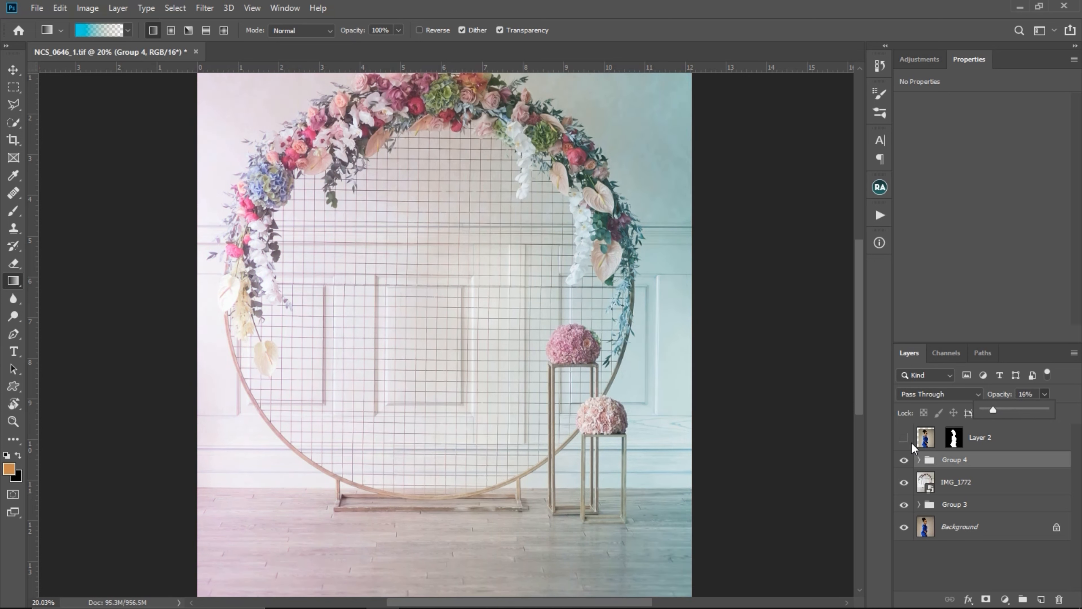
Show Layer 2 again and duplicate Group 4 as a group named gel.
click(901, 438)
click(903, 438)
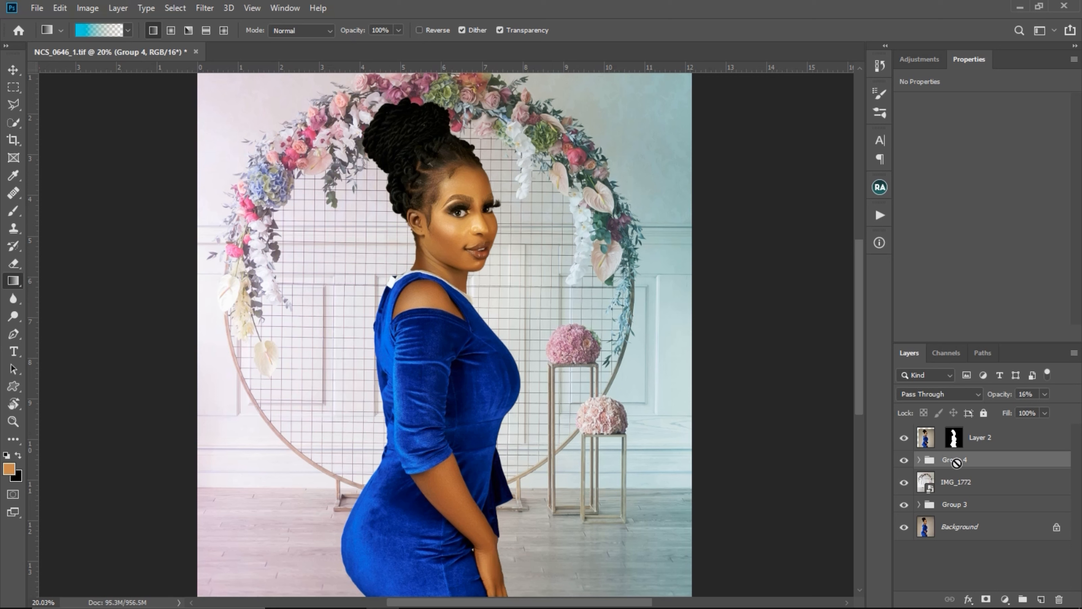
key(ctrl+j)
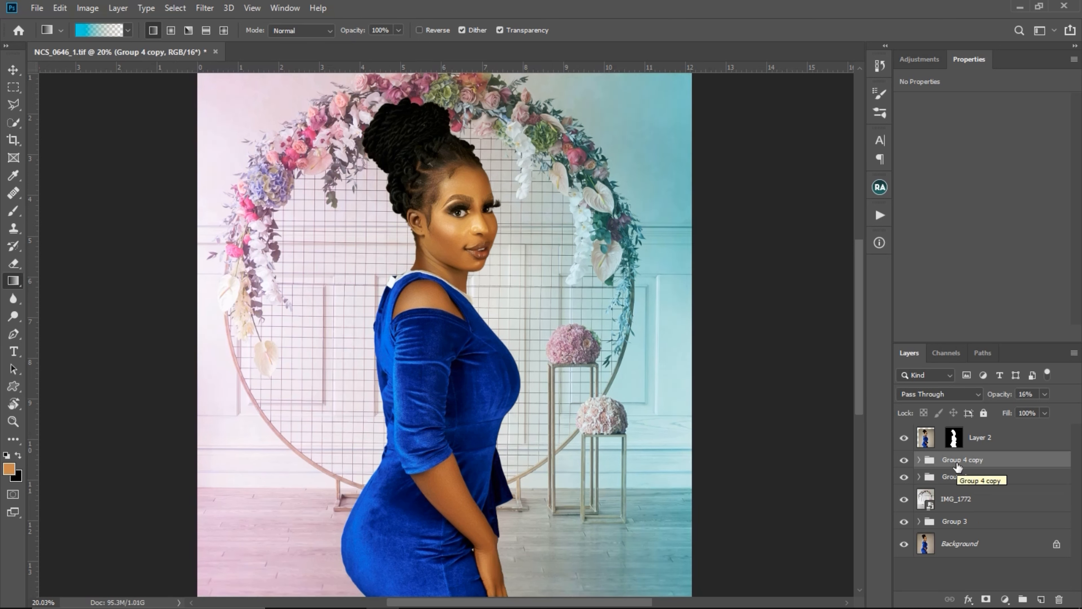
double_click(967, 460)
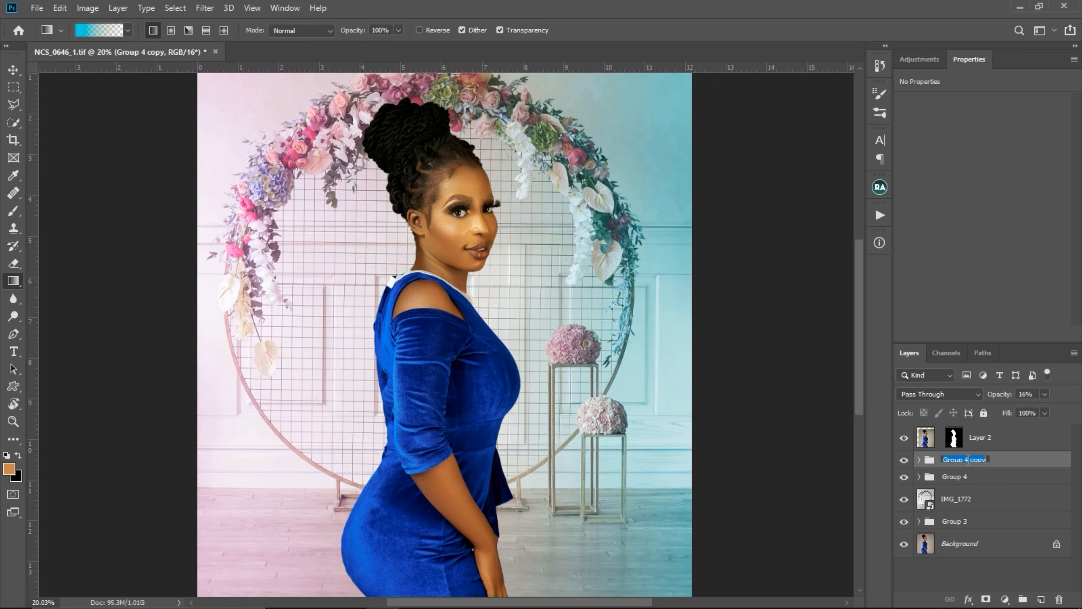
text(oe)
text(l)
key(Return)
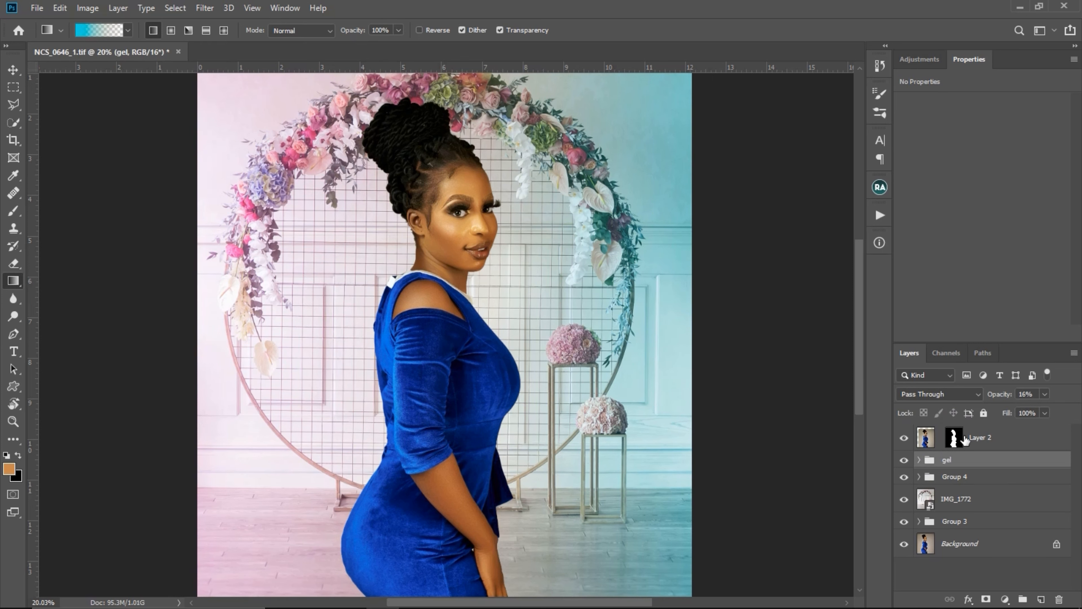
Move the gel group above Layer 2 and set its opacity to 26%.
drag(980, 427, 1007, 428)
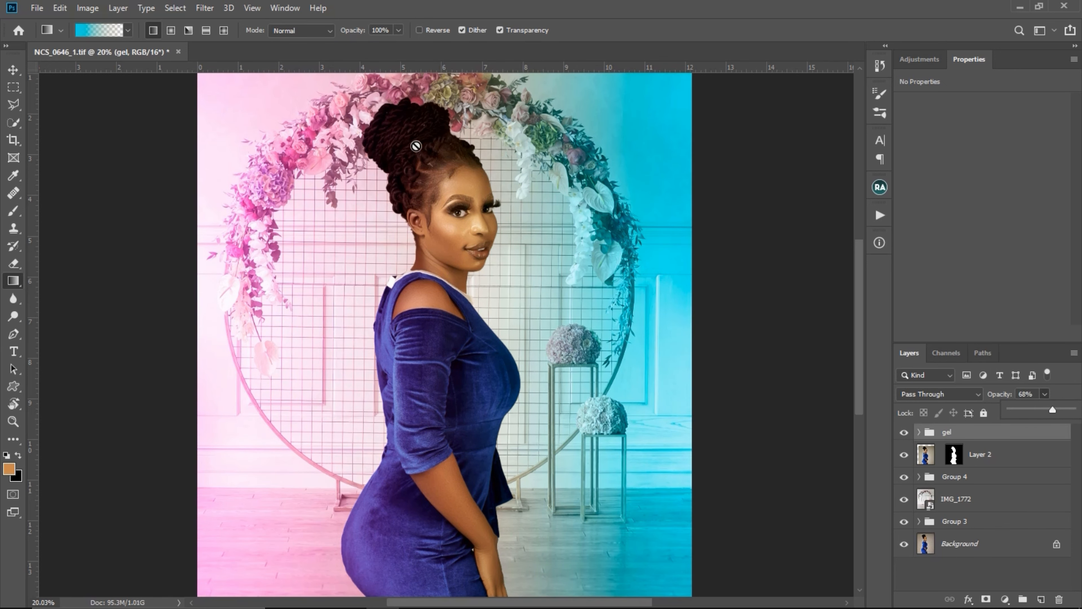
key(z)
drag(404, 151, 510, 199)
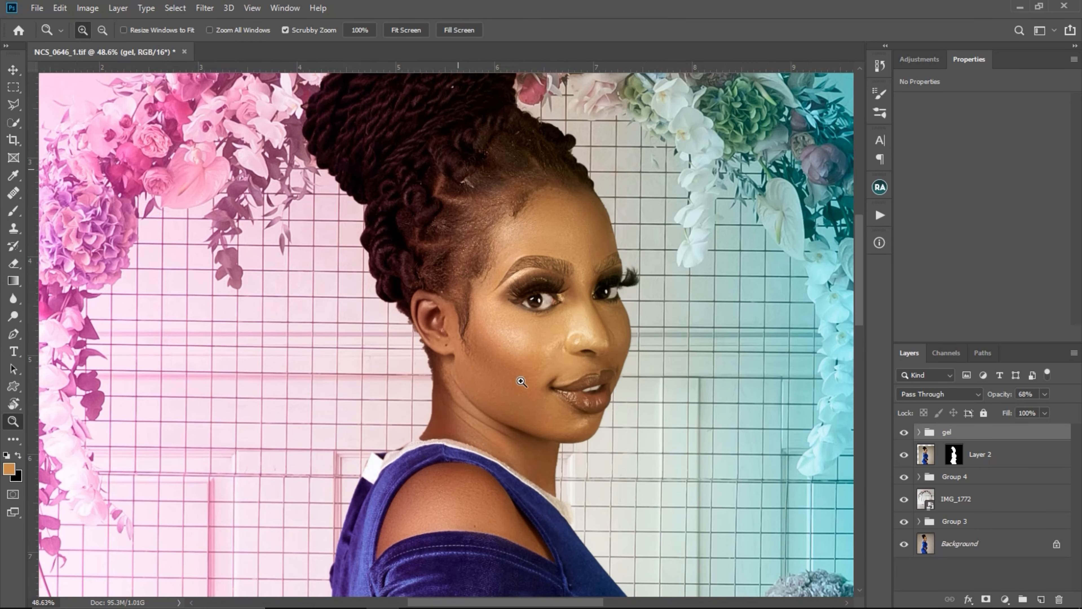
drag(519, 379, 420, 348)
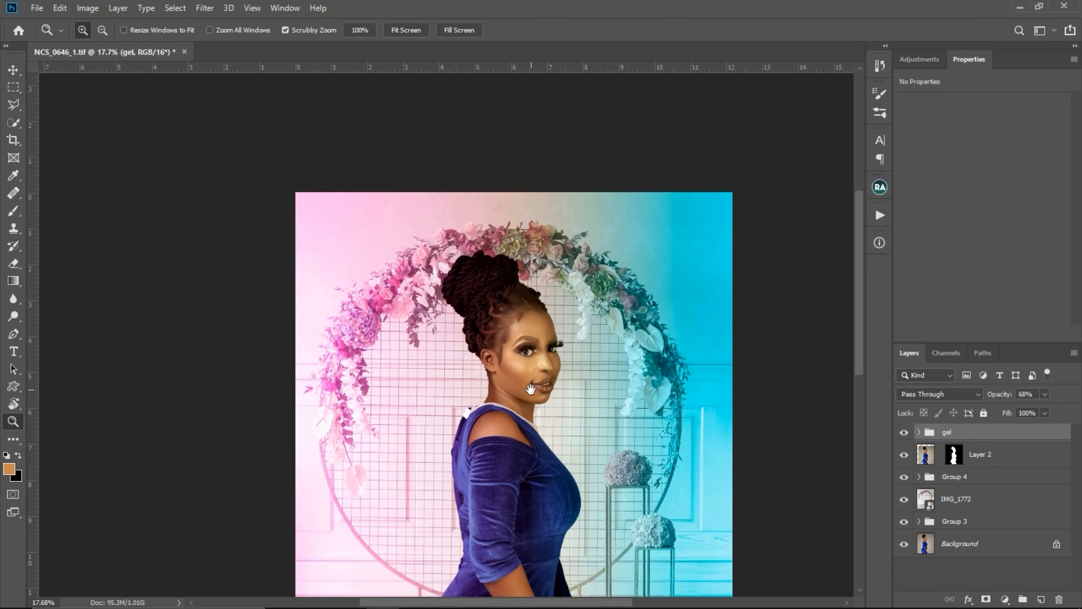
drag(527, 374, 517, 281)
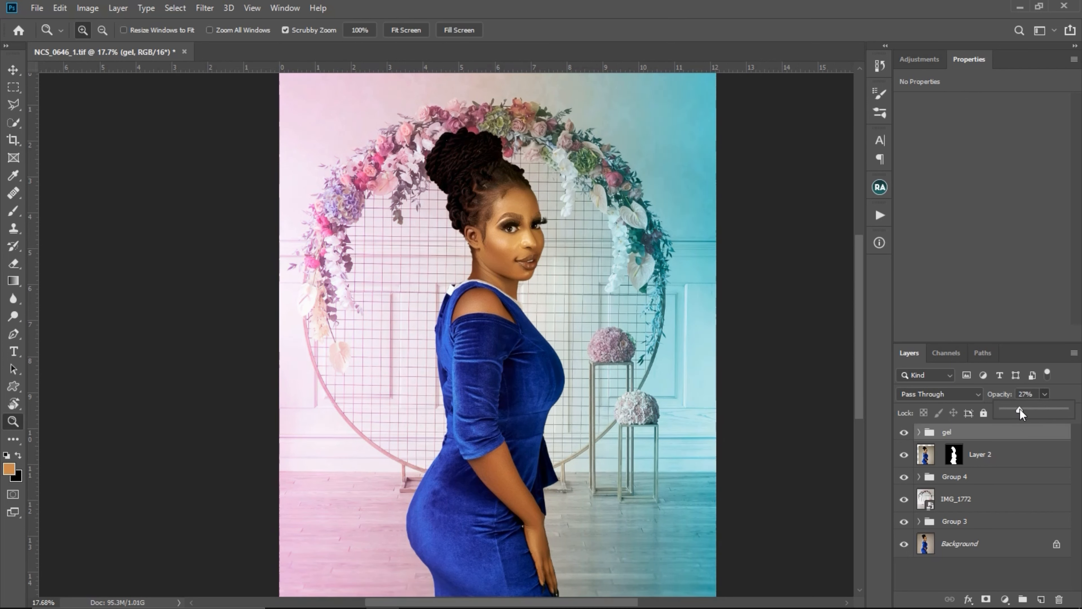
drag(518, 248, 568, 277)
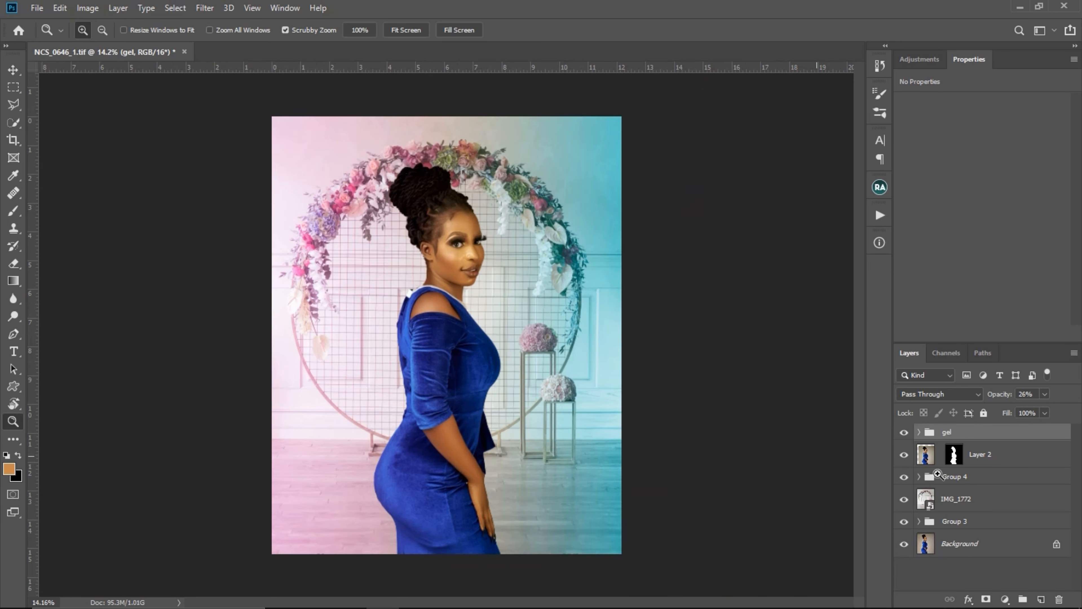
Start a Tilt-Shift blur on the IMG_1772 backdrop layer and move its focus band down to the canvas's bottom edge.
click(925, 499)
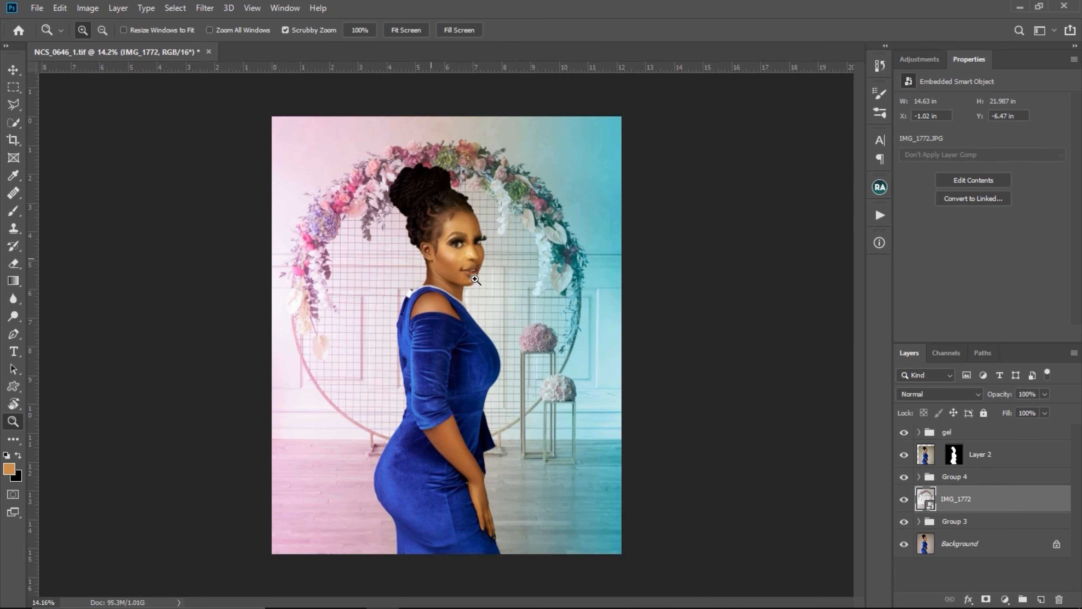
key(ctrl+plus)
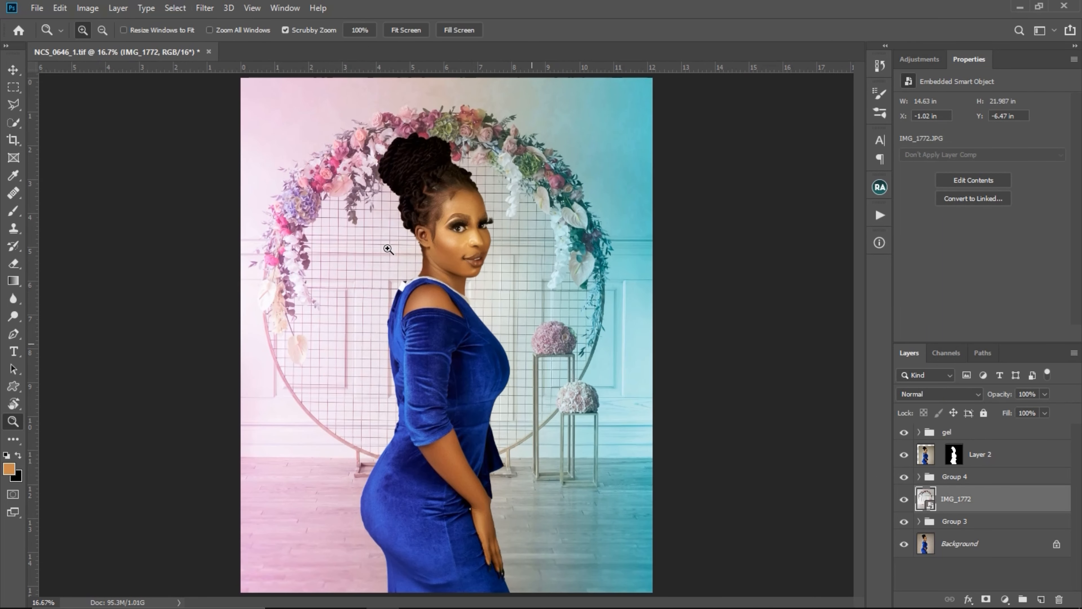
click(204, 10)
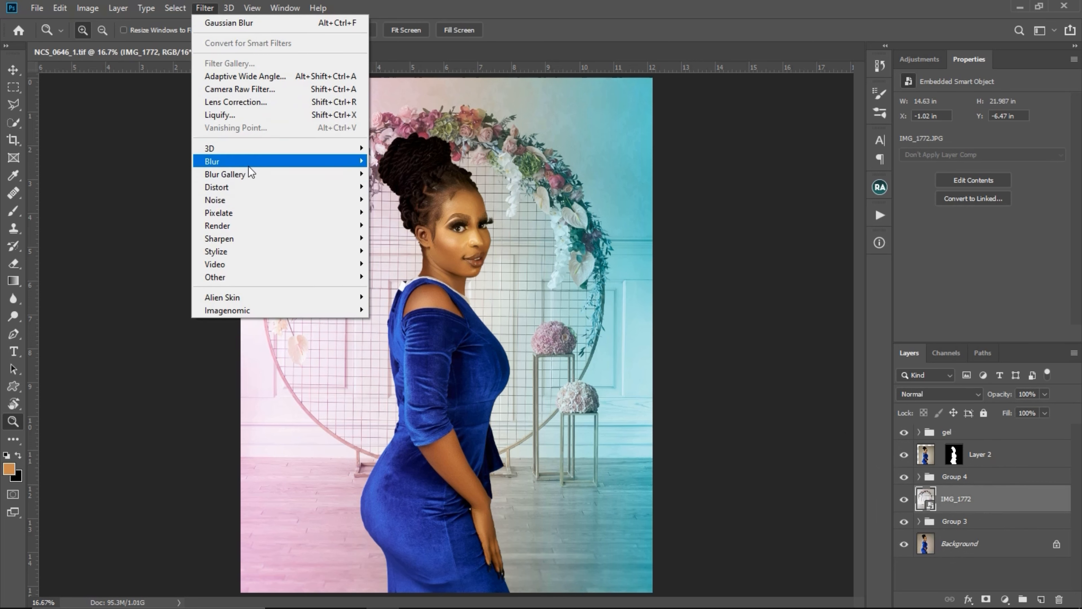
mouse_move(268, 184)
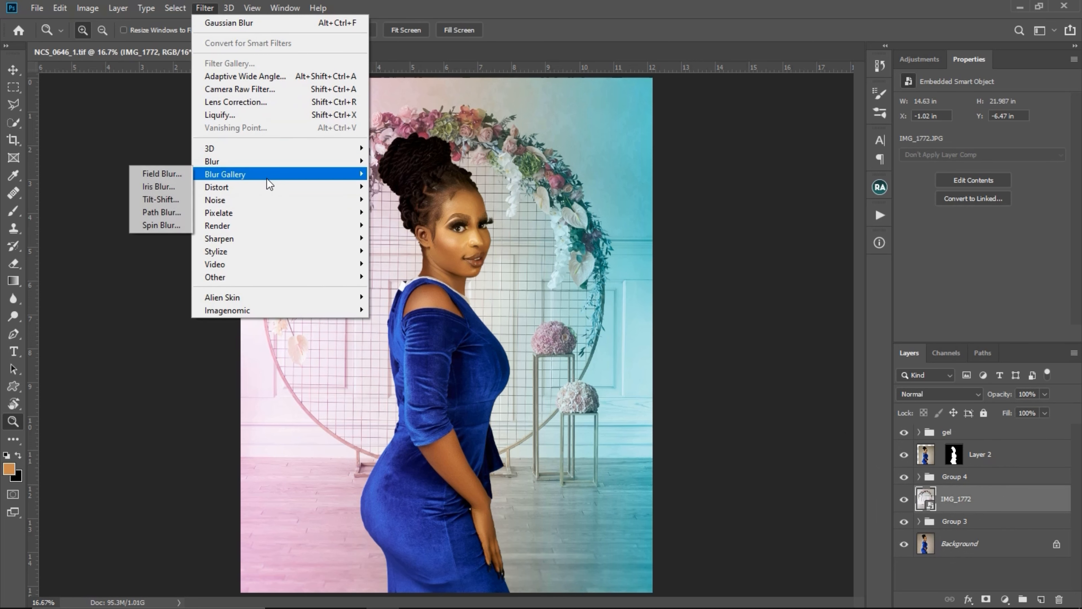
click(169, 202)
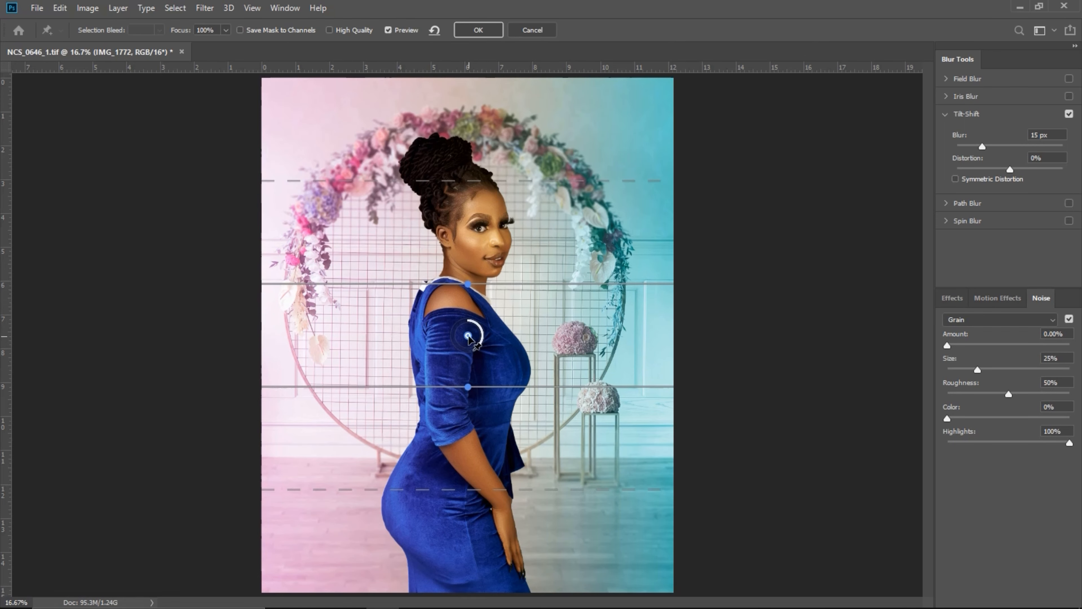
drag(468, 336, 478, 476)
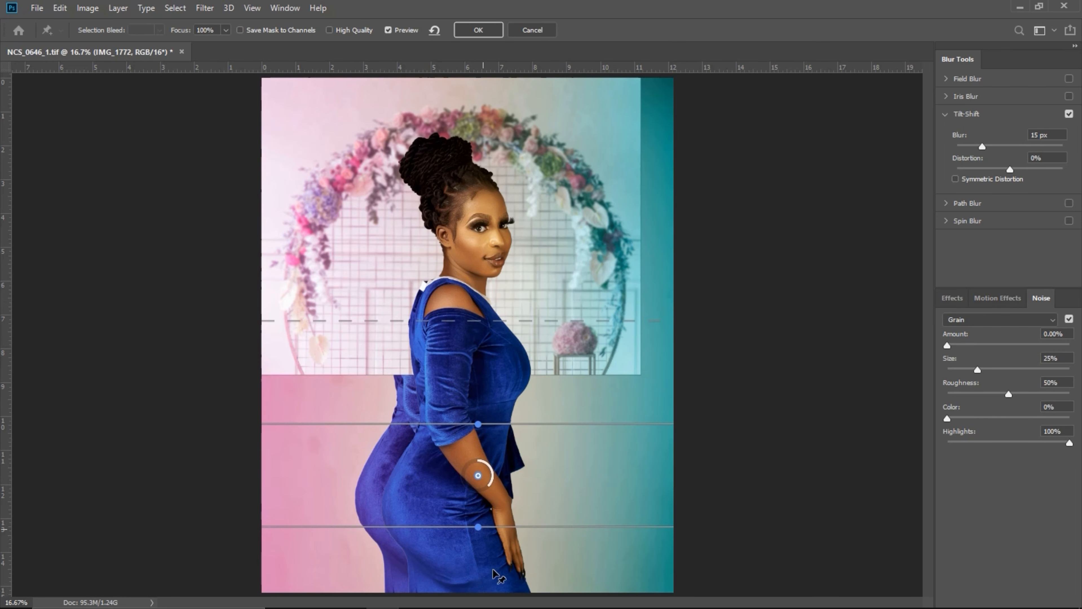
drag(496, 576, 483, 608)
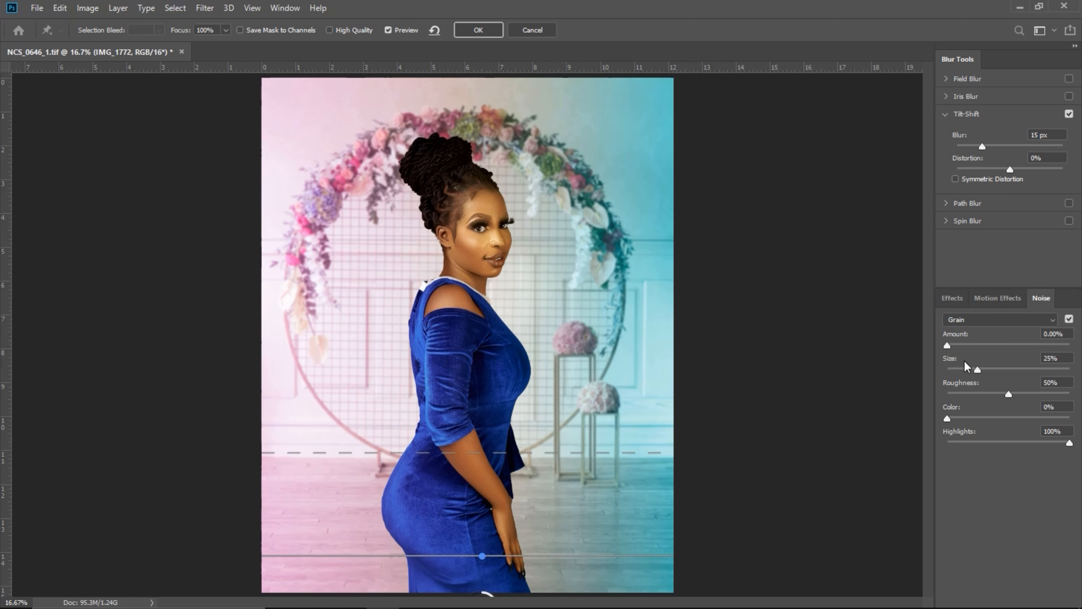
Set the tilt-shift blur to 23 px and the grain noise amount to 11.60%, and apply the filter.
click(981, 146)
drag(990, 147, 991, 147)
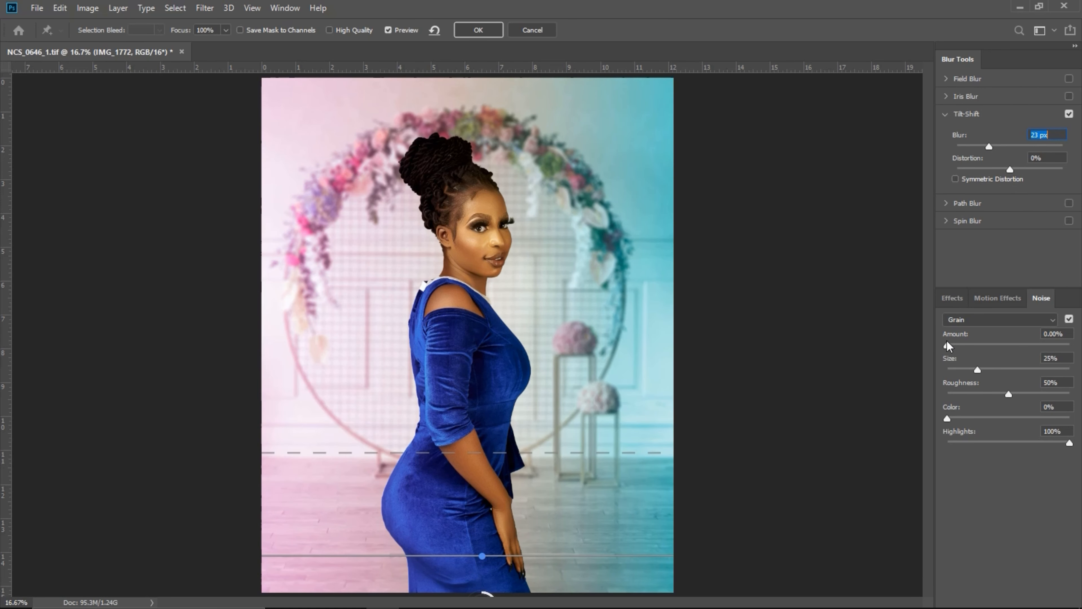
click(950, 344)
click(949, 346)
drag(949, 345, 961, 343)
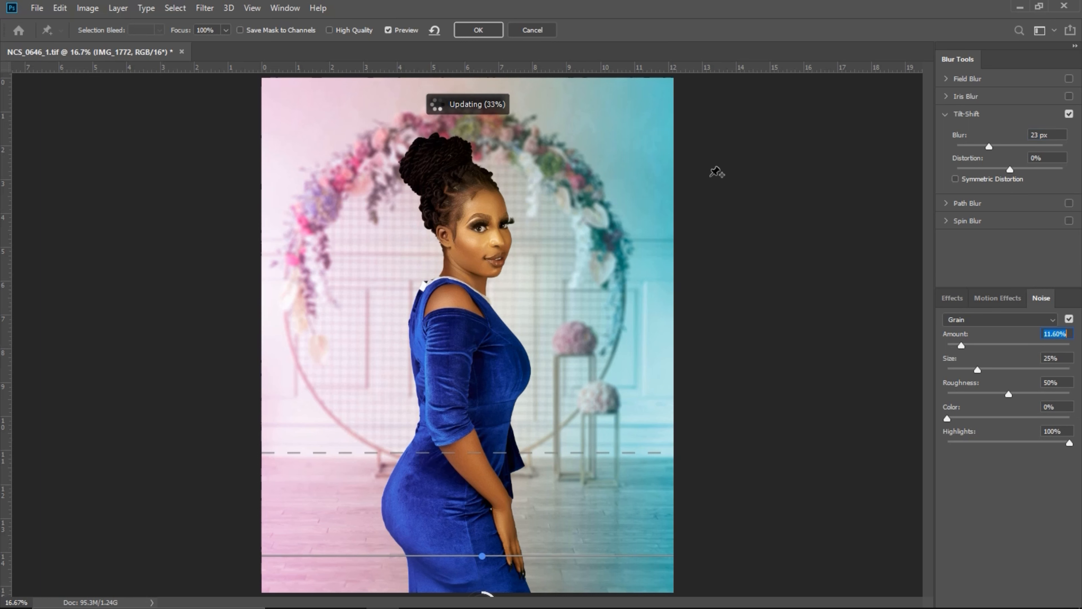
click(479, 30)
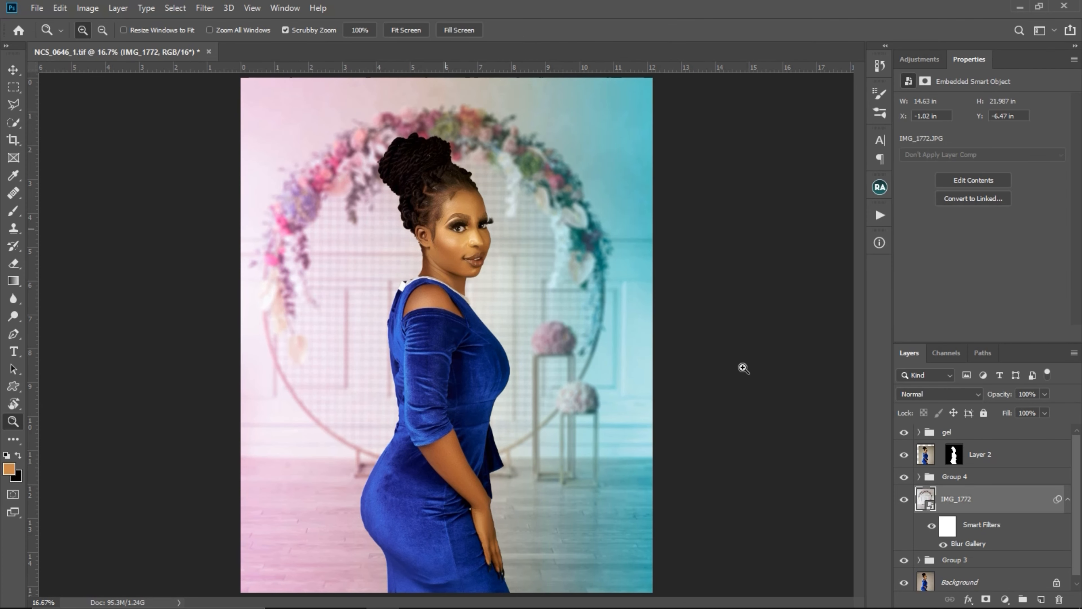
Compare the backdrop with the Blur Gallery smart filter off and on, leaving the filter enabled.
click(944, 548)
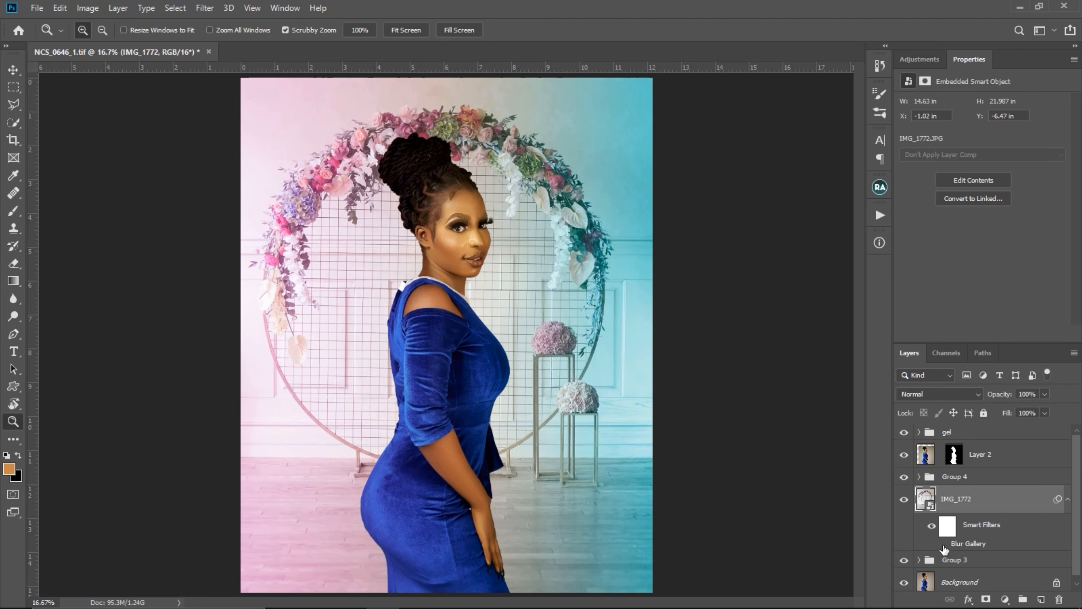
click(943, 544)
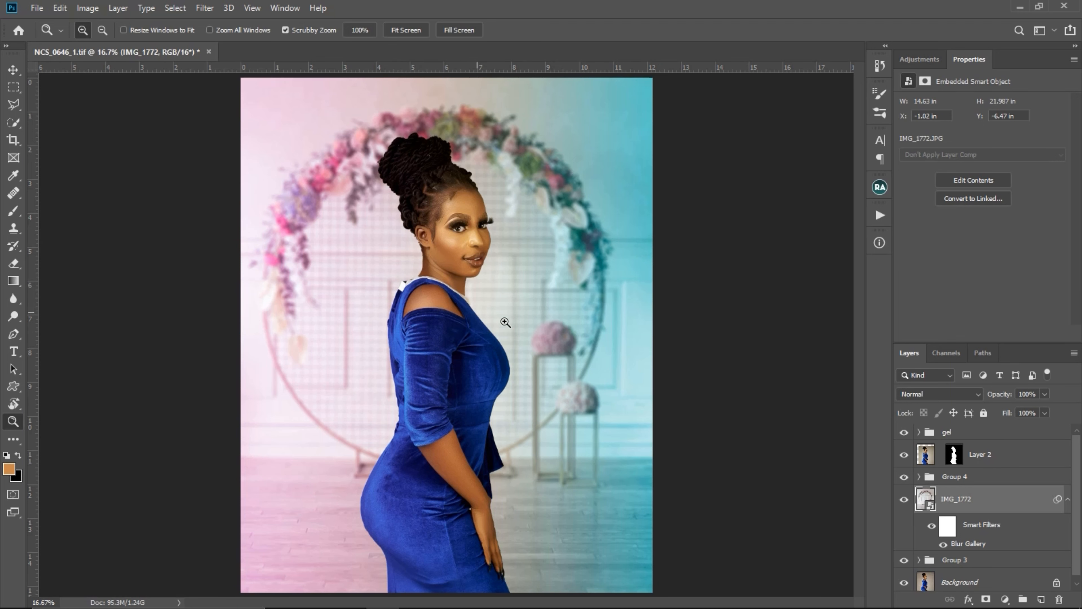
scroll(532, 346, down, 3)
scroll(533, 345, up, 3)
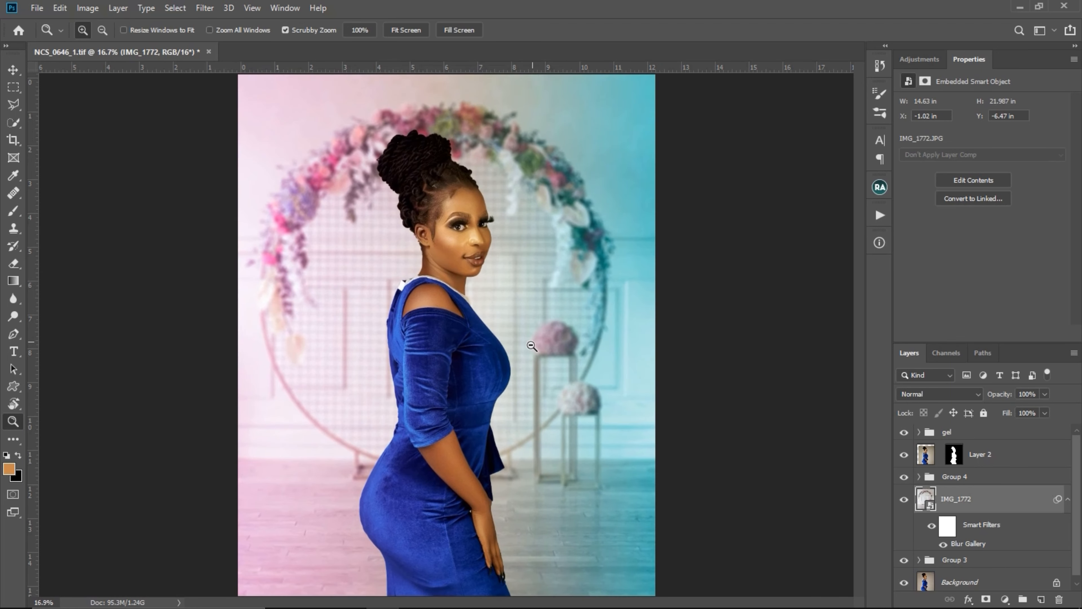
alt+click(532, 345)
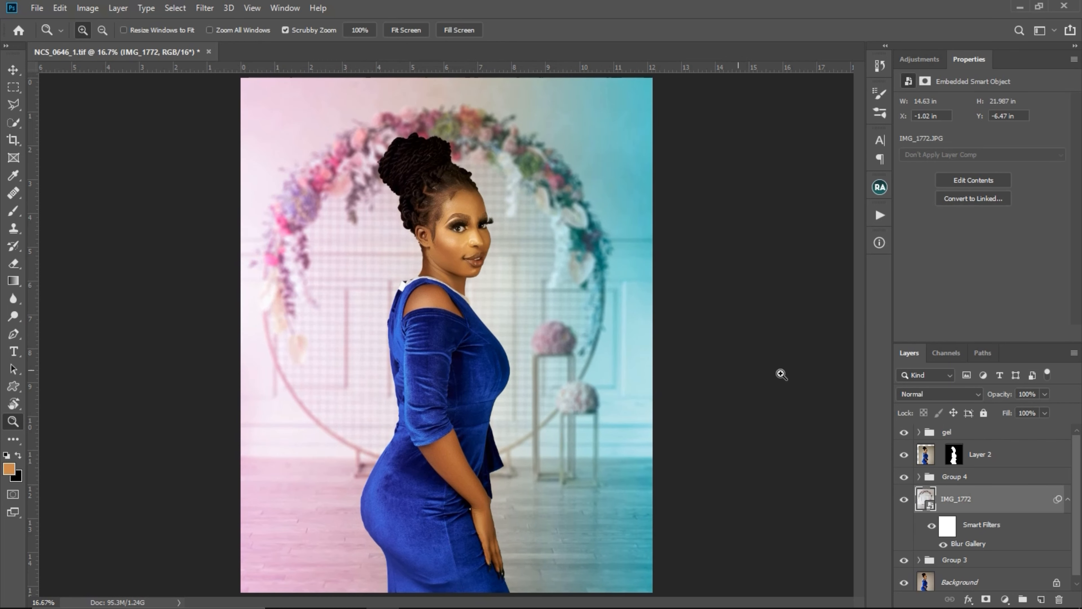
Place the bubble overlay AdobeStock_388703934 from the overlay folder as an embedded smart object at its default size.
click(45, 8)
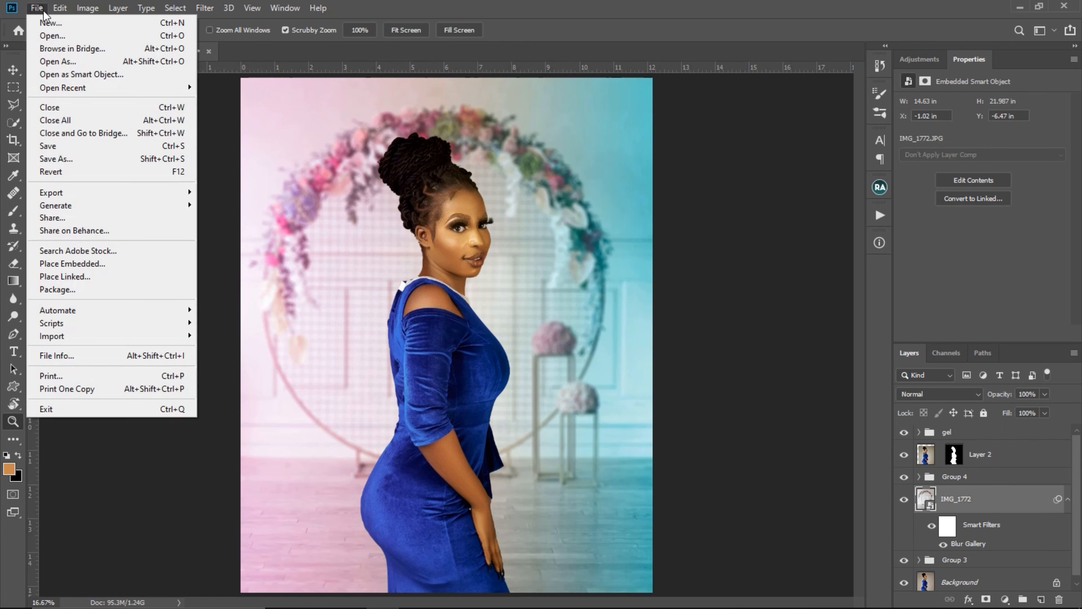
click(89, 262)
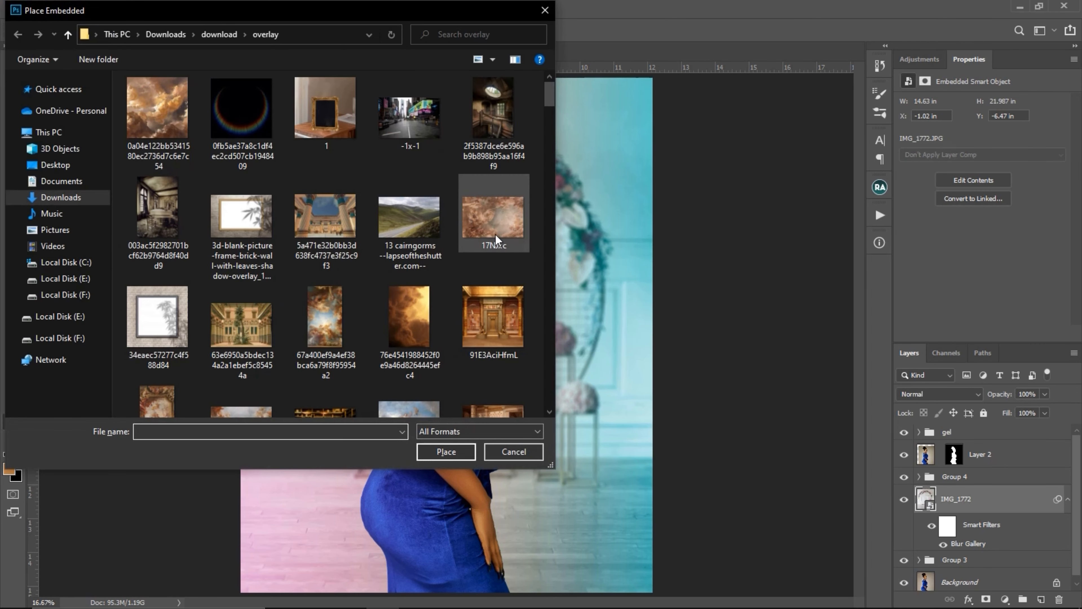
drag(549, 113, 548, 168)
click(503, 209)
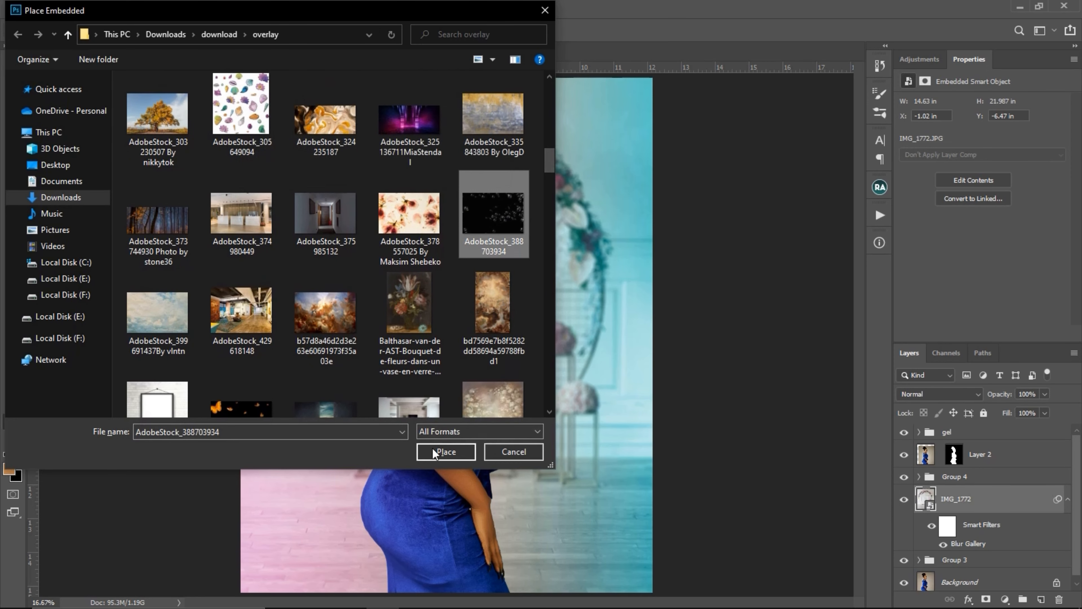
click(452, 451)
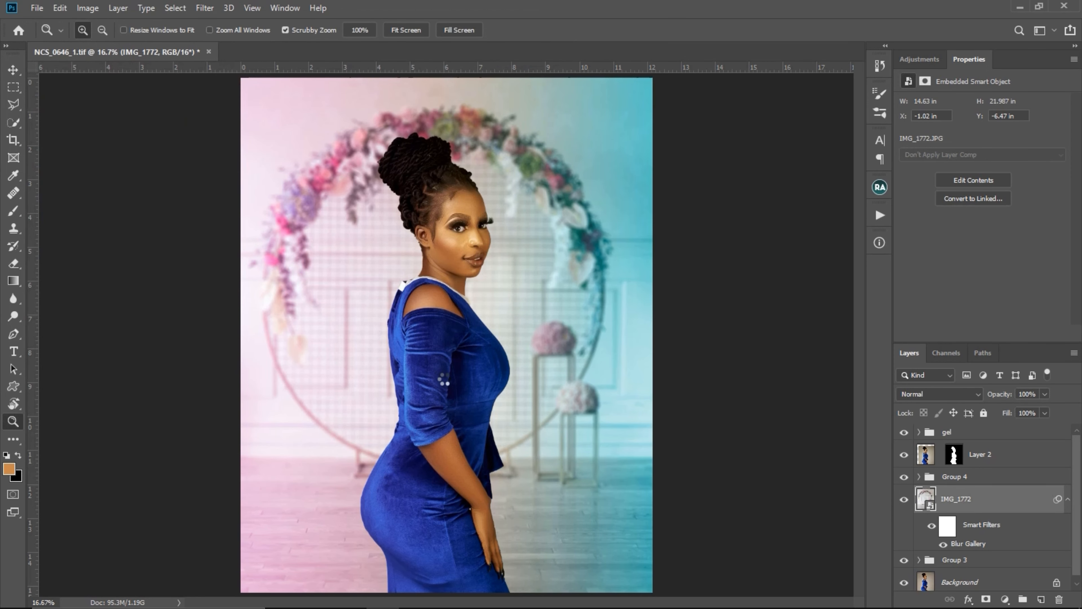
key(Return)
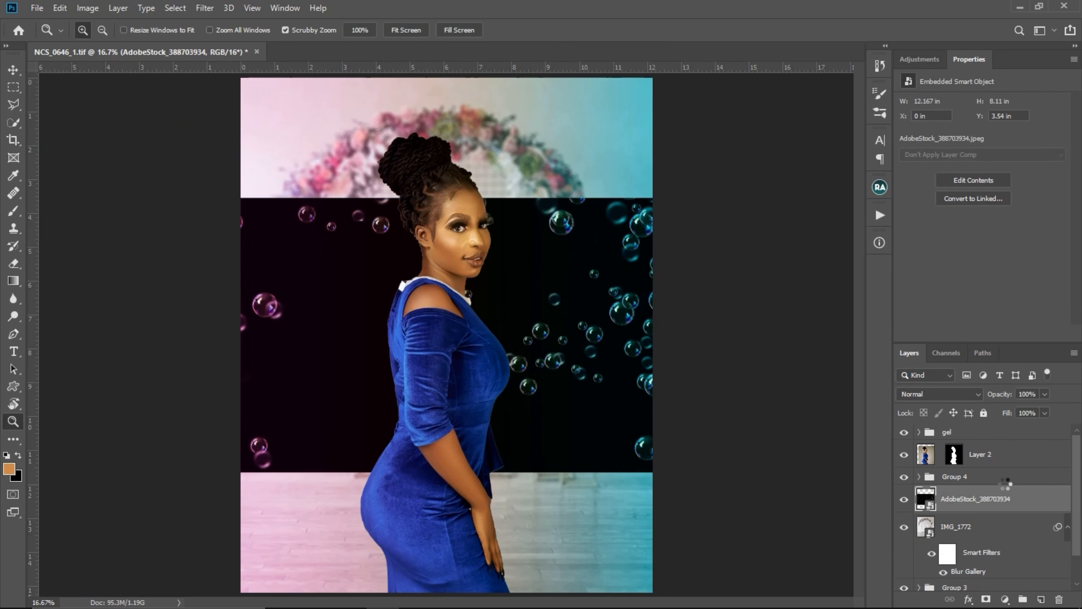
Move the bubble overlay layer above Layer 2 and set its blend mode to Screen.
drag(1017, 500, 1006, 444)
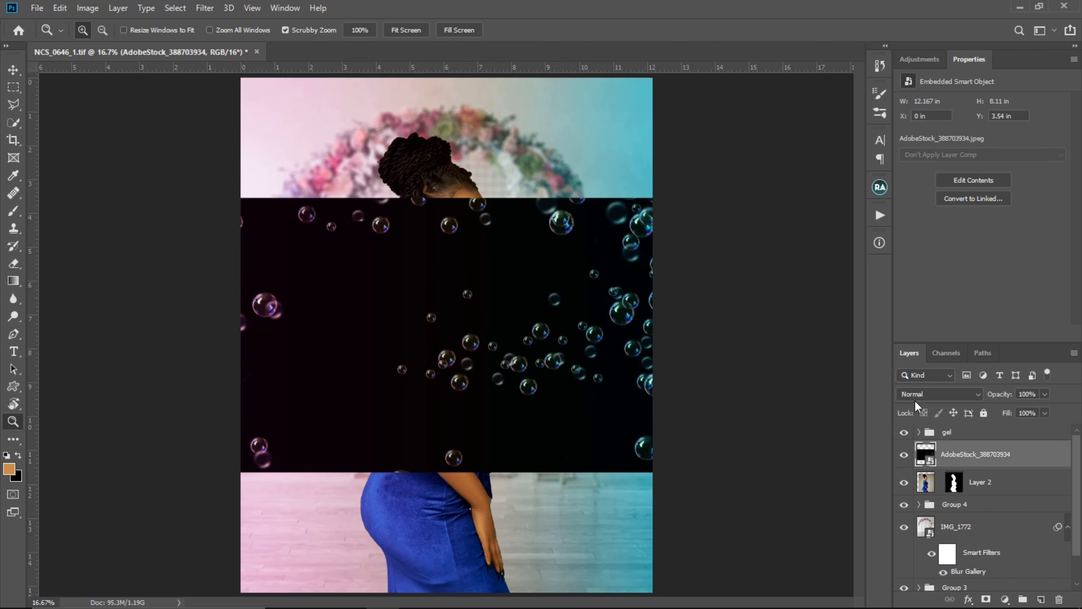
click(923, 394)
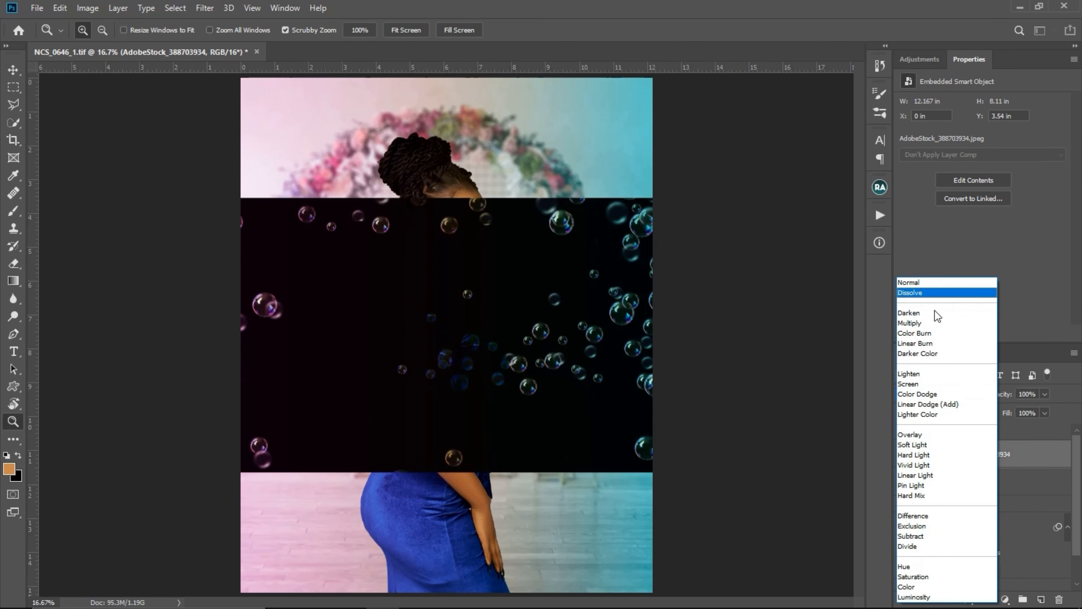
click(923, 385)
click(934, 394)
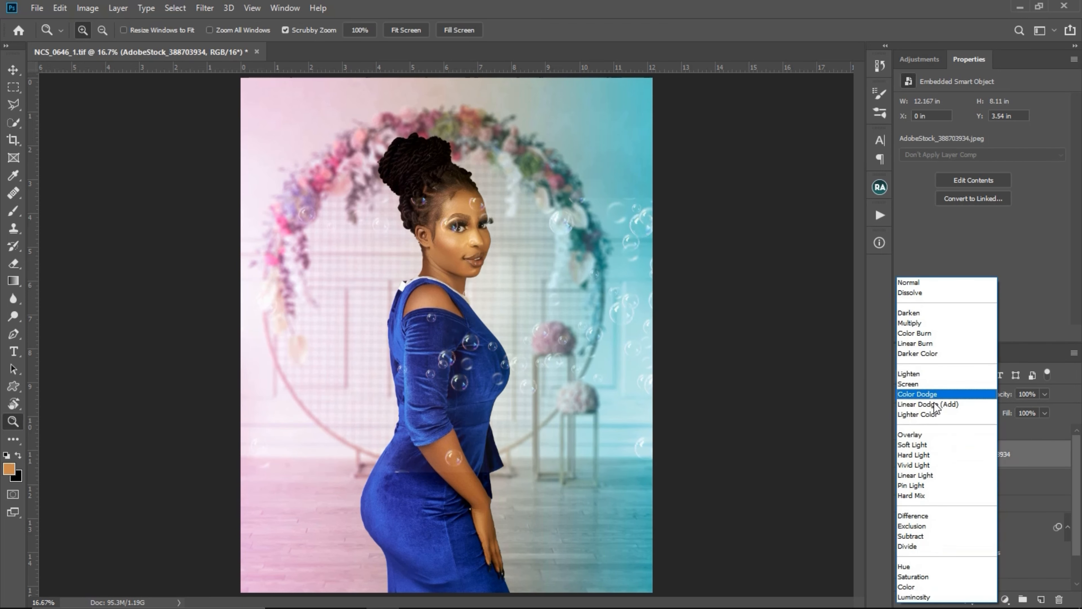
click(922, 375)
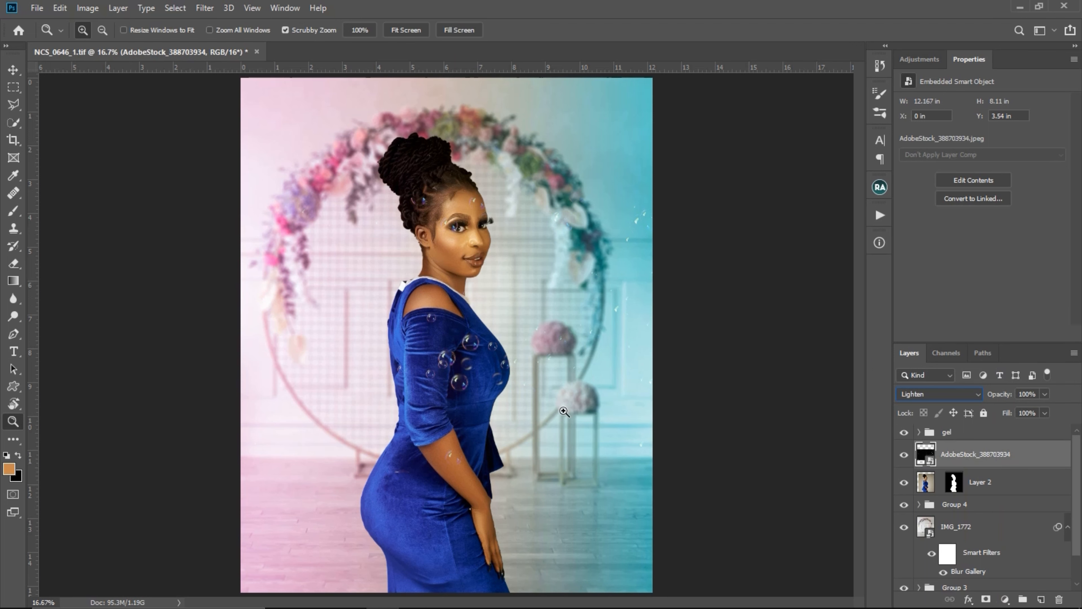
click(934, 394)
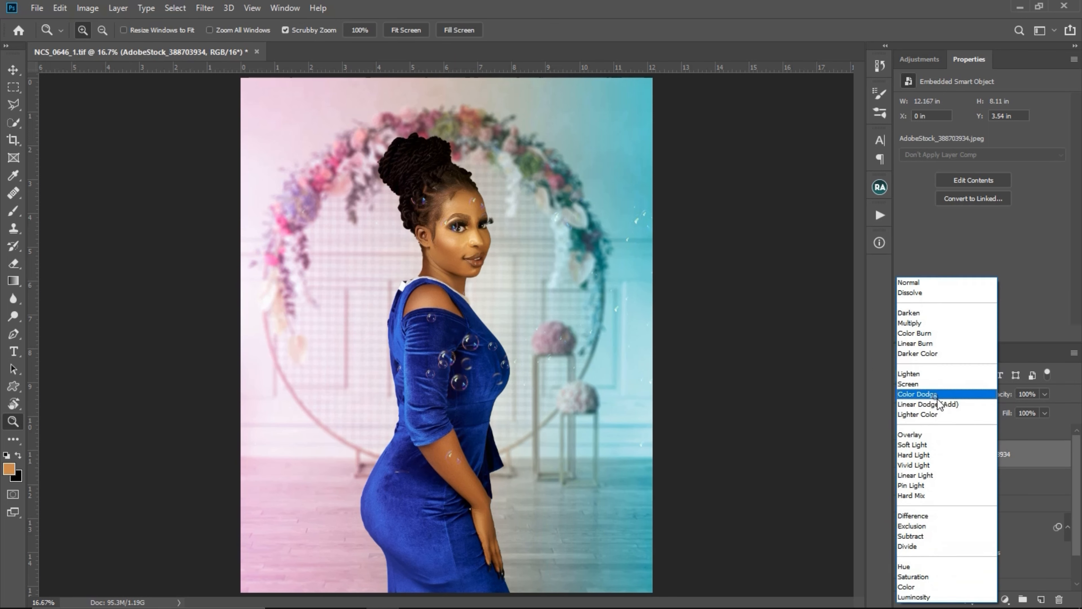
click(925, 385)
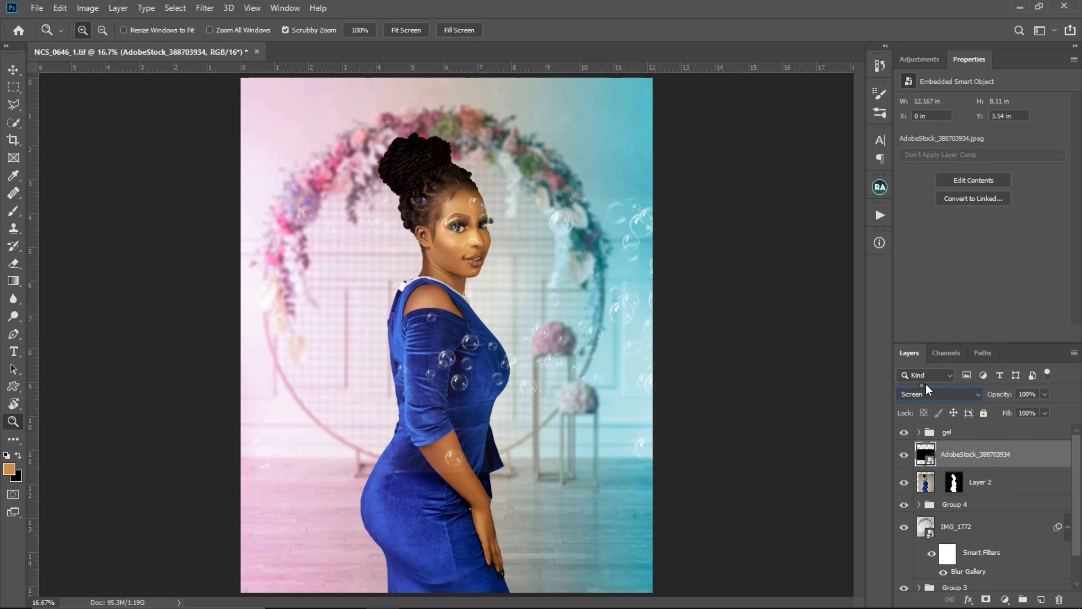
key(v)
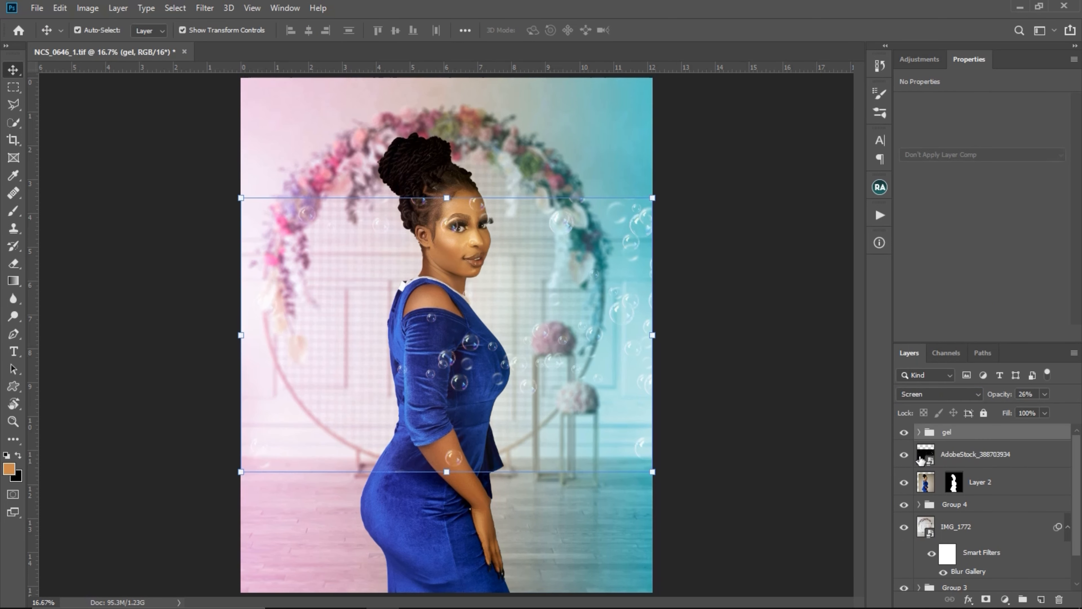
Move the bubble overlay down over the lower half of the image and rotate it 90° clockwise.
click(446, 199)
drag(536, 342, 522, 511)
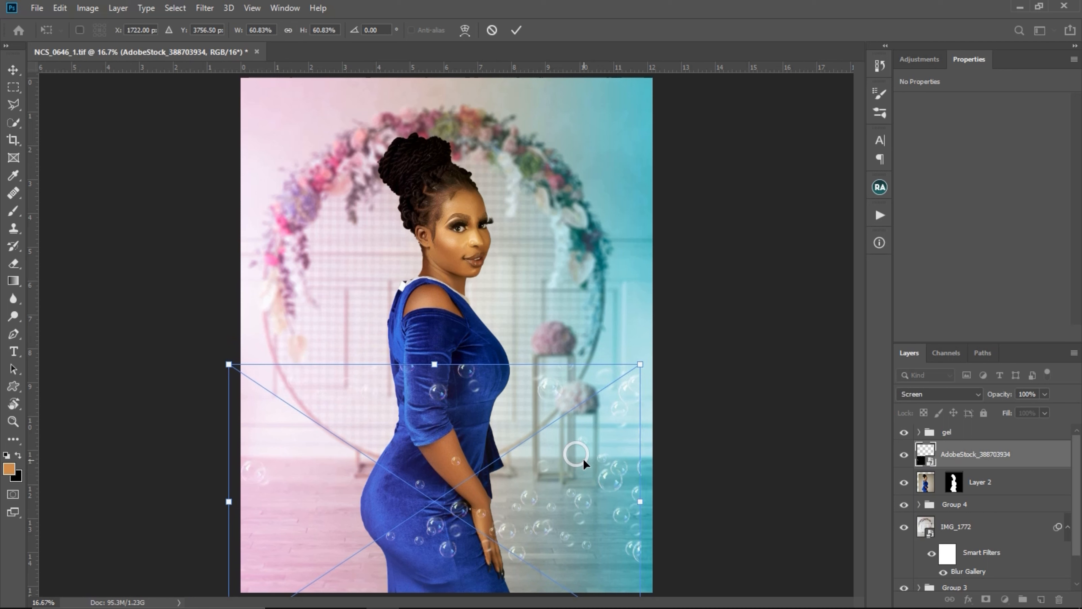
right_click(566, 471)
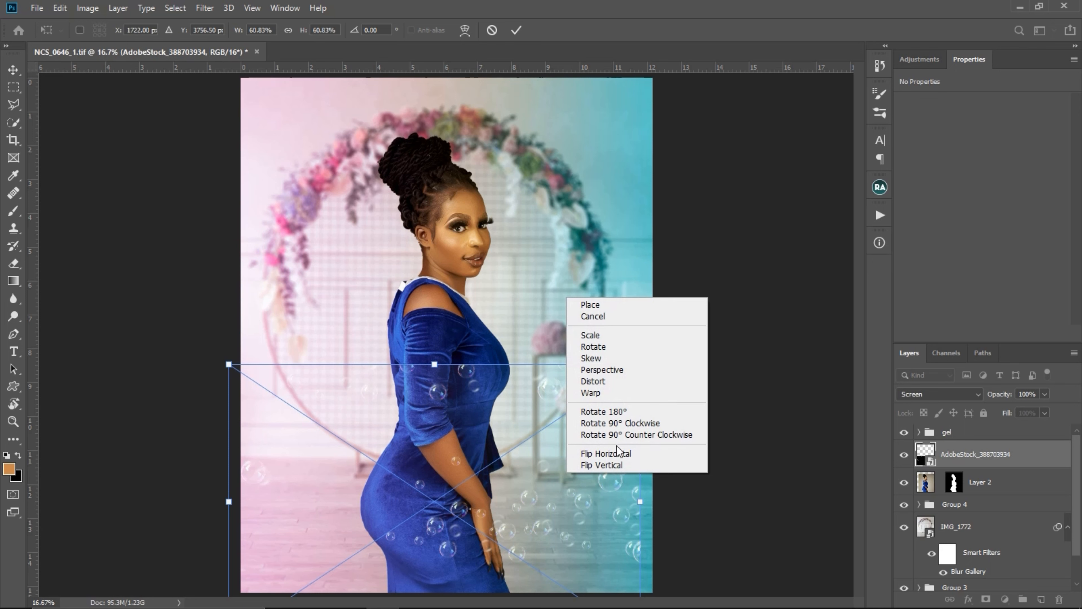
click(621, 423)
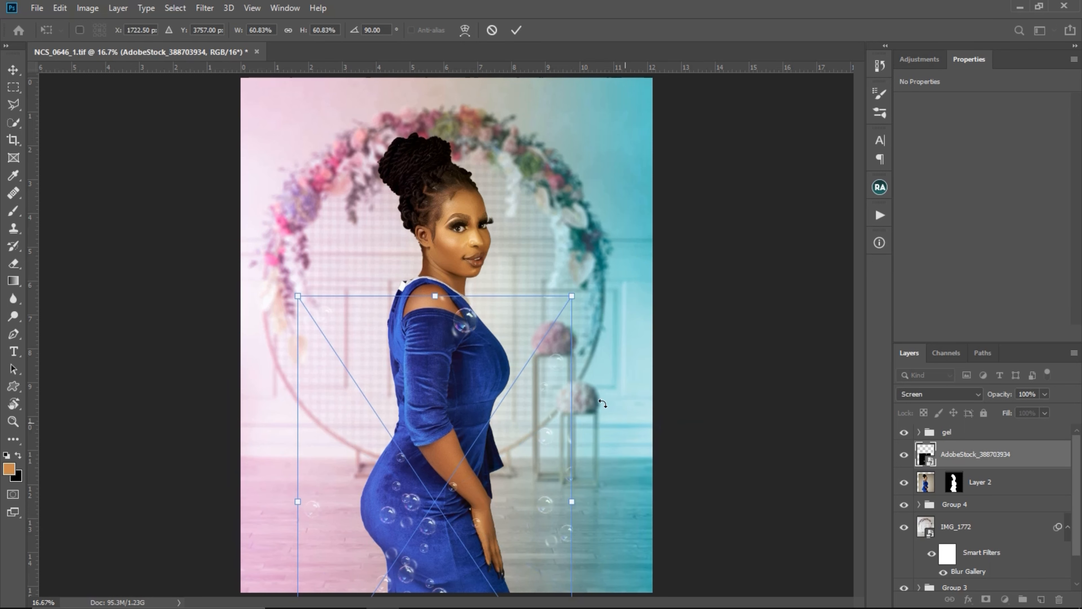
Scale the rotated bubble overlay to about 96.4%, align its left edge with the canvas edge, and apply the transform.
drag(574, 503, 675, 503)
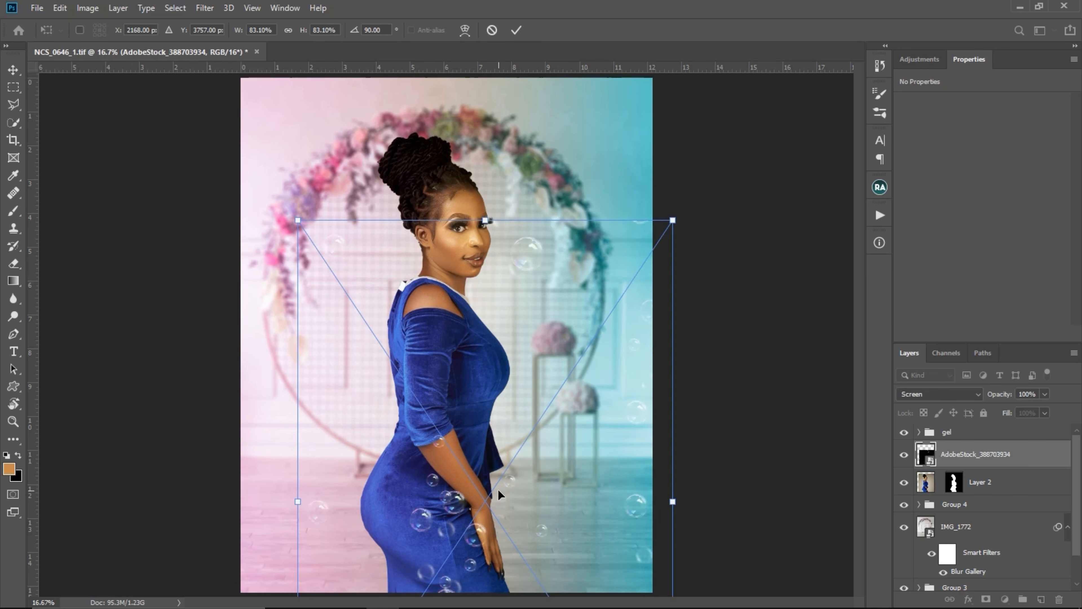
drag(506, 496, 455, 492)
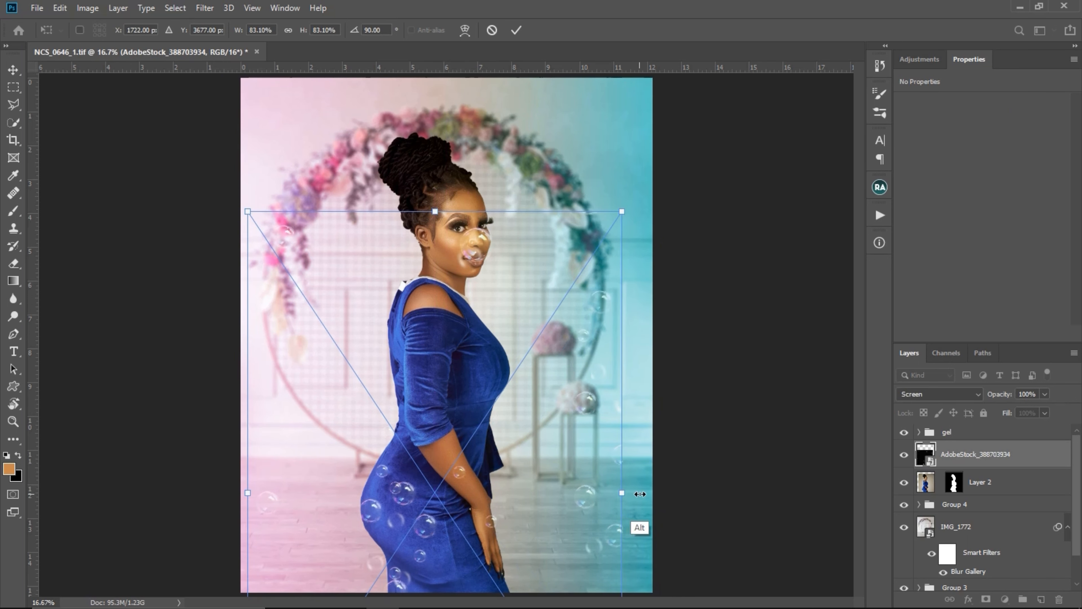
drag(621, 493, 651, 494)
drag(495, 485, 517, 485)
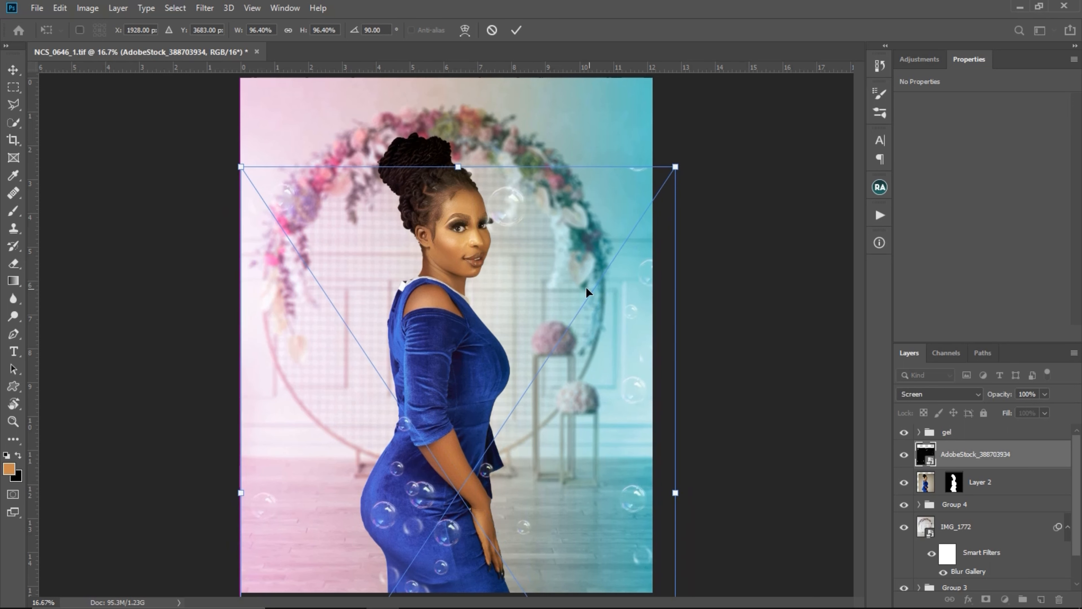
key(Return)
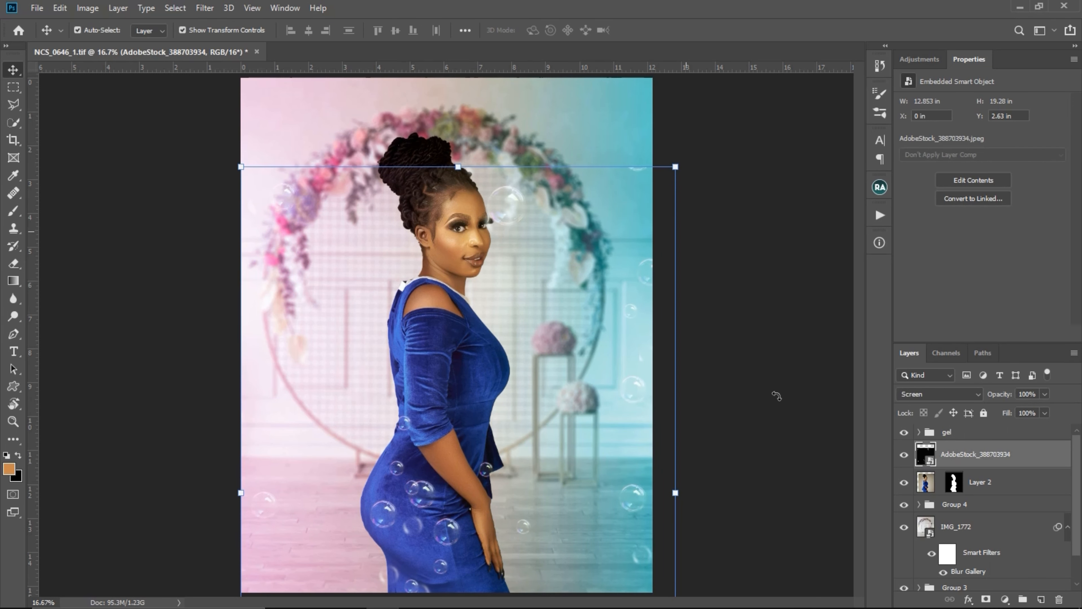
Rasterize the bubble overlay smart object so that the Eraser can work on it.
click(773, 395)
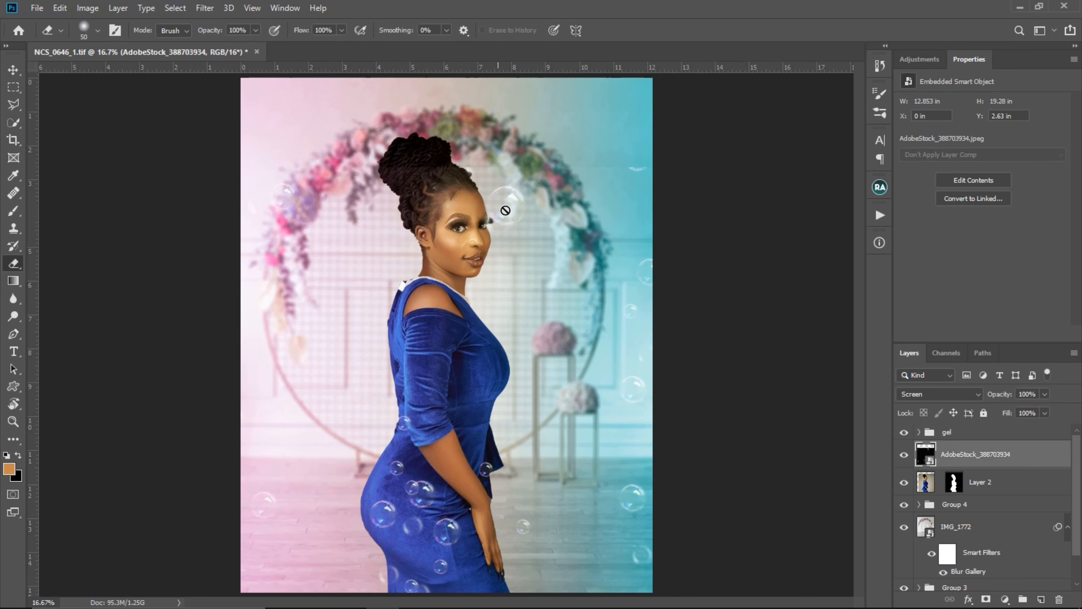
click(505, 208)
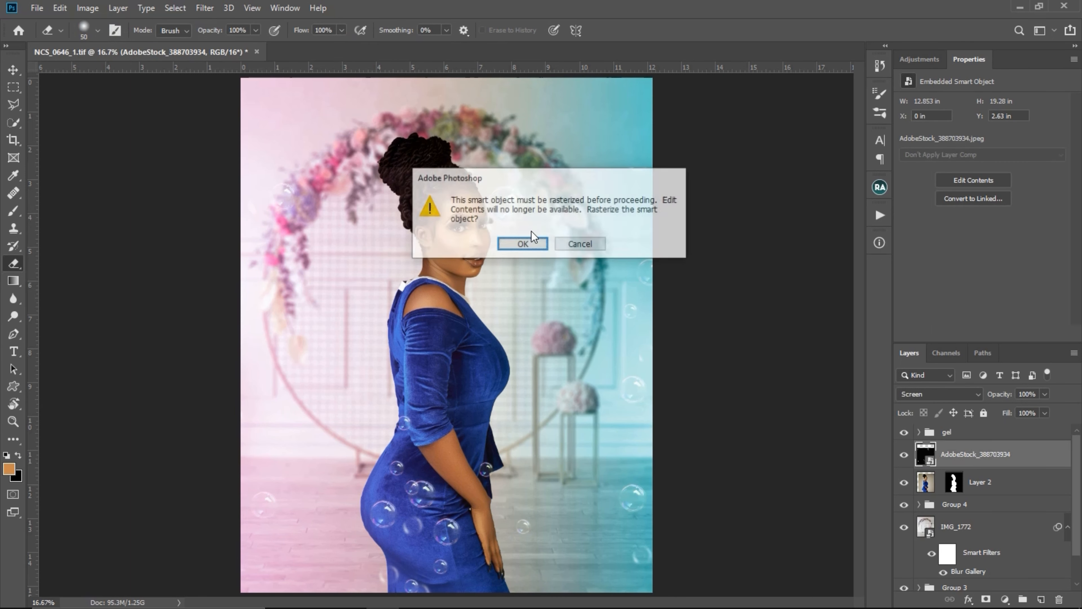
click(524, 246)
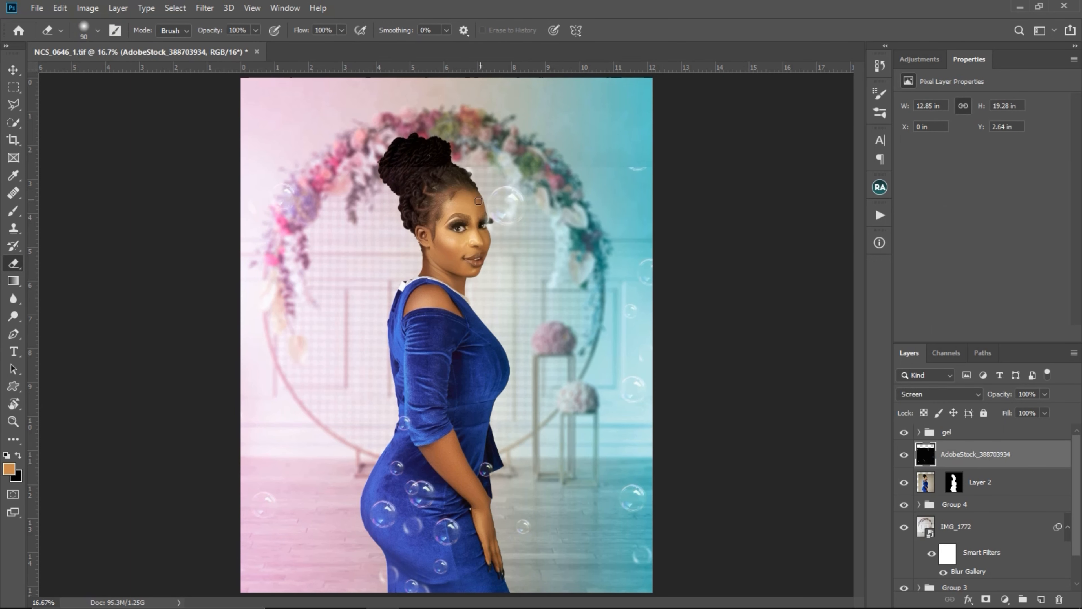
Erase the bubbles beside the woman's face and near the image's upper right edge with a soft 900 to 1000 px eraser.
key(bracketright)
key(bracketright)
key(bracketright)
key(bracketright)
key(bracketright)
key(bracketright)
key(bracketright)
key(bracketright)
key(bracketright)
key(bracketright)
key(bracketright)
key(bracketright)
key(bracketright)
drag(540, 205, 479, 192)
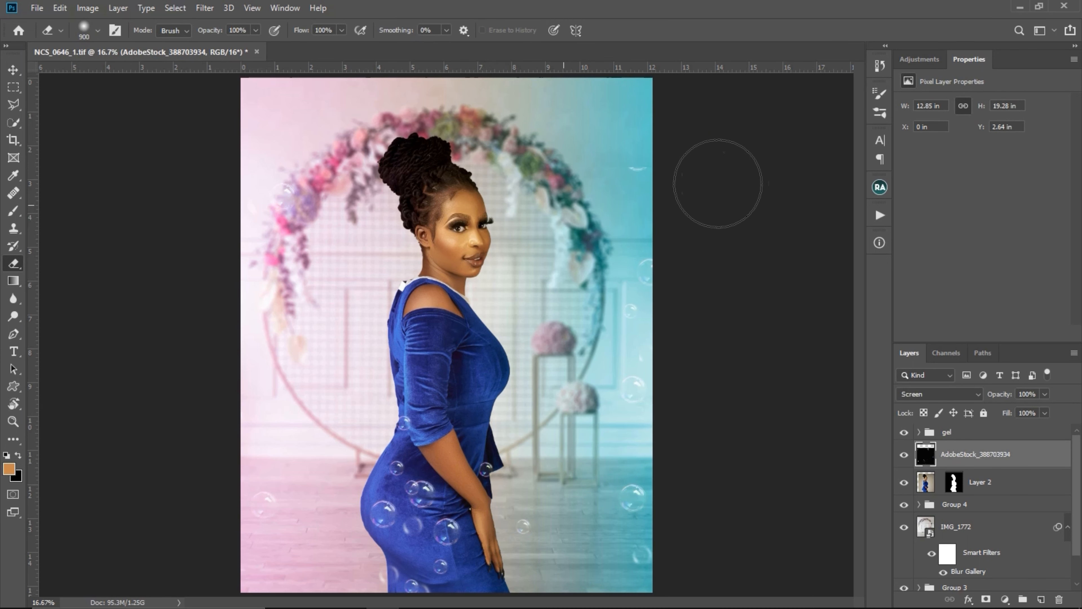
key(bracketright)
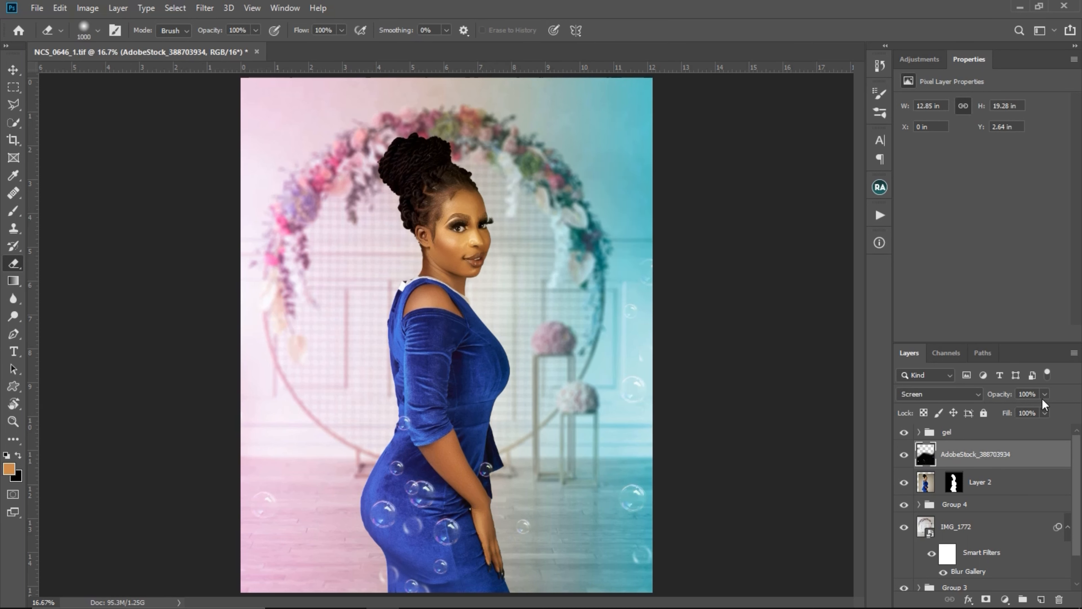
Set the bubble layer's opacity to 73% and compare the image with the layer hidden and shown.
click(1045, 394)
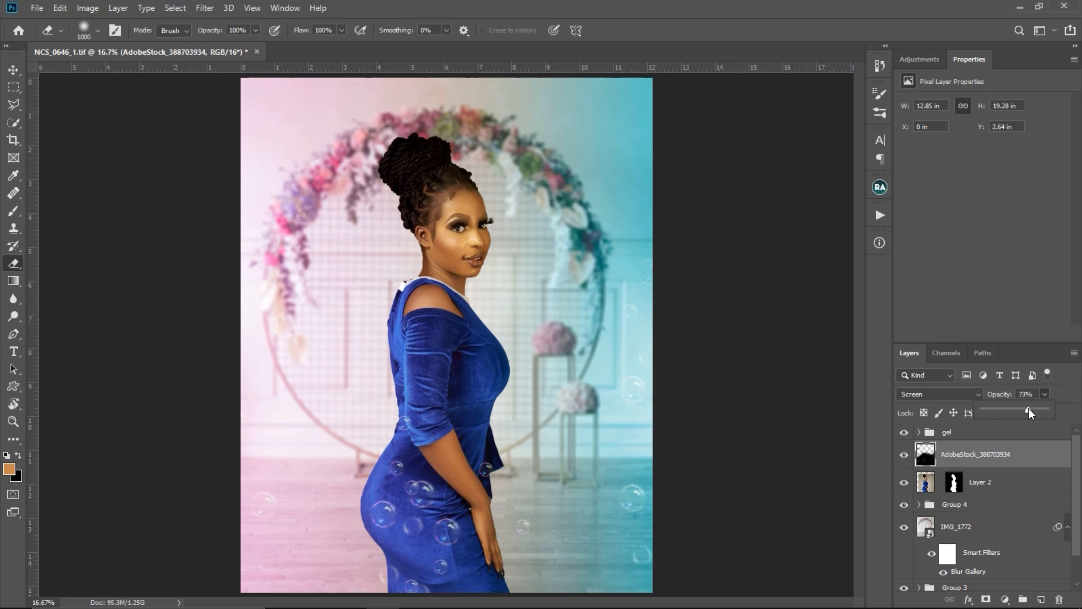
click(905, 457)
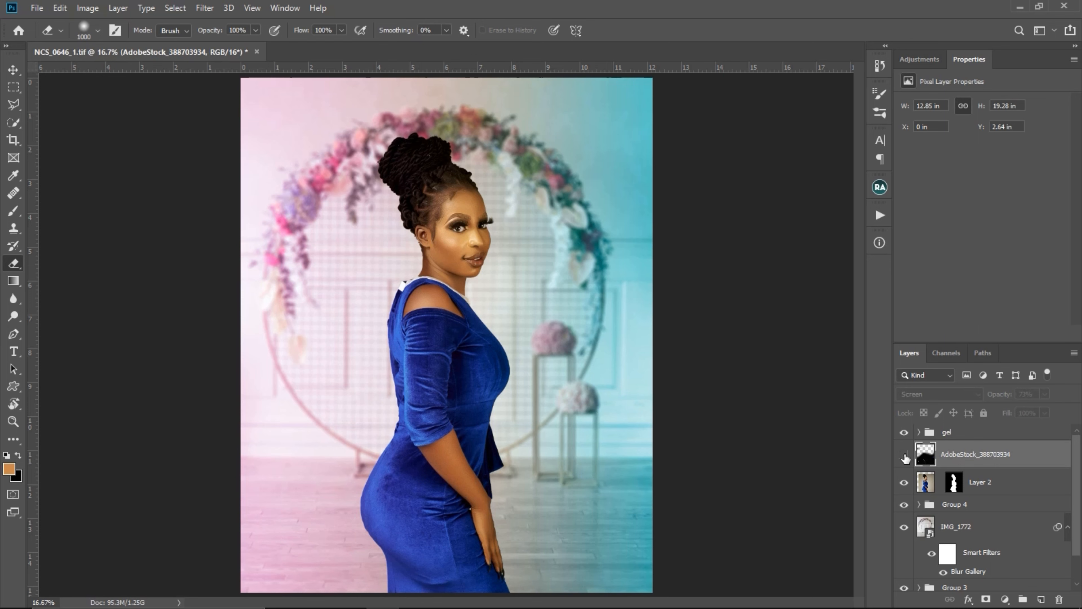
click(904, 454)
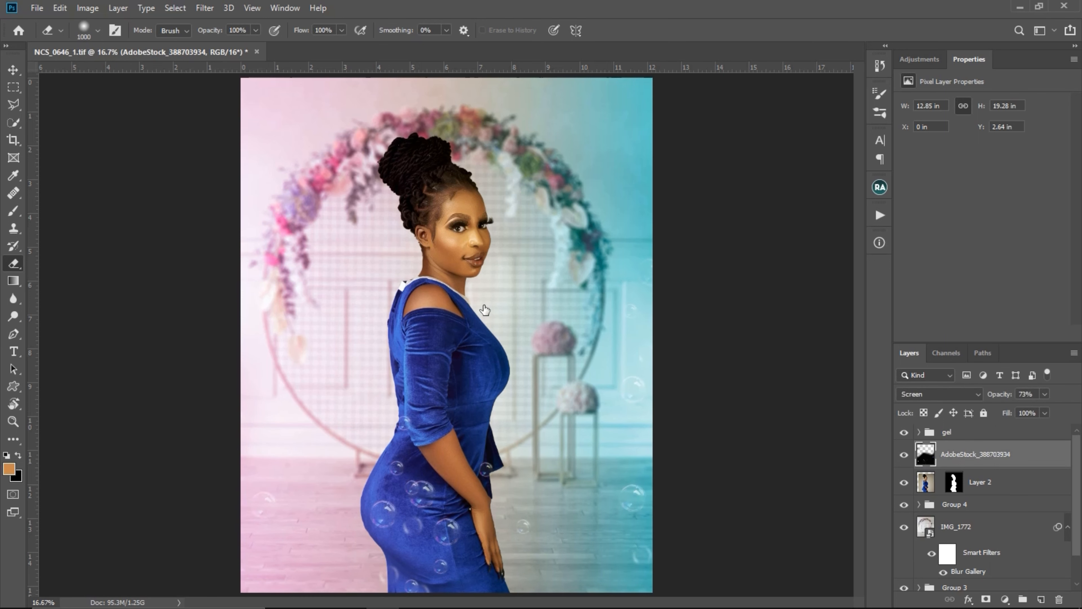
Run the recorded Noise action above the bubble layer and set the resulting Soft Light layer's opacity to 38%.
key(z)
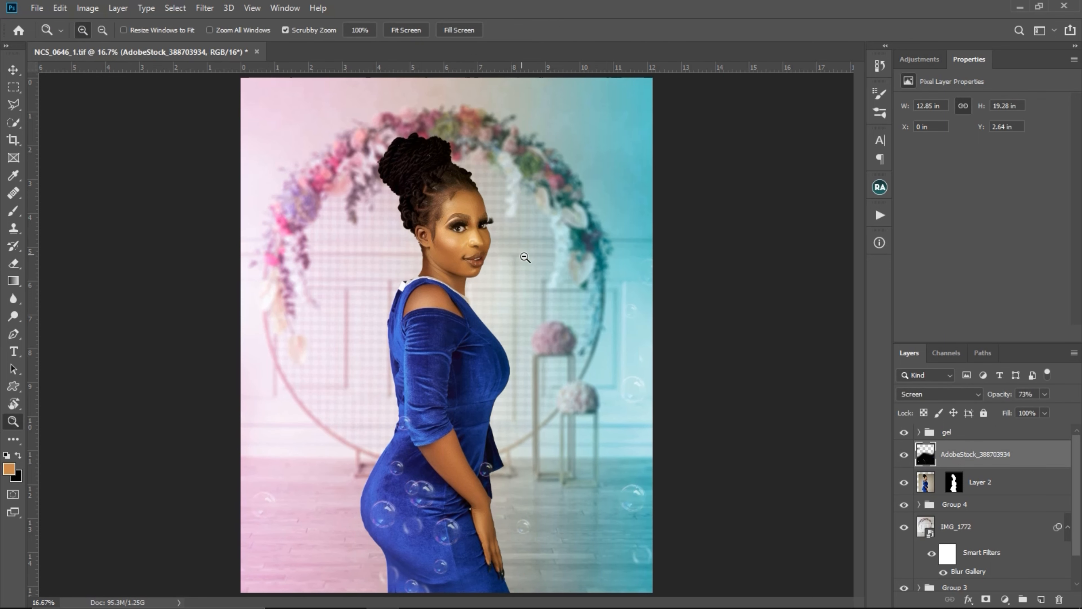
mouse_move(516, 251)
mouse_down()
mouse_move(541, 266)
mouse_move(516, 251)
mouse_move(526, 257)
mouse_up()
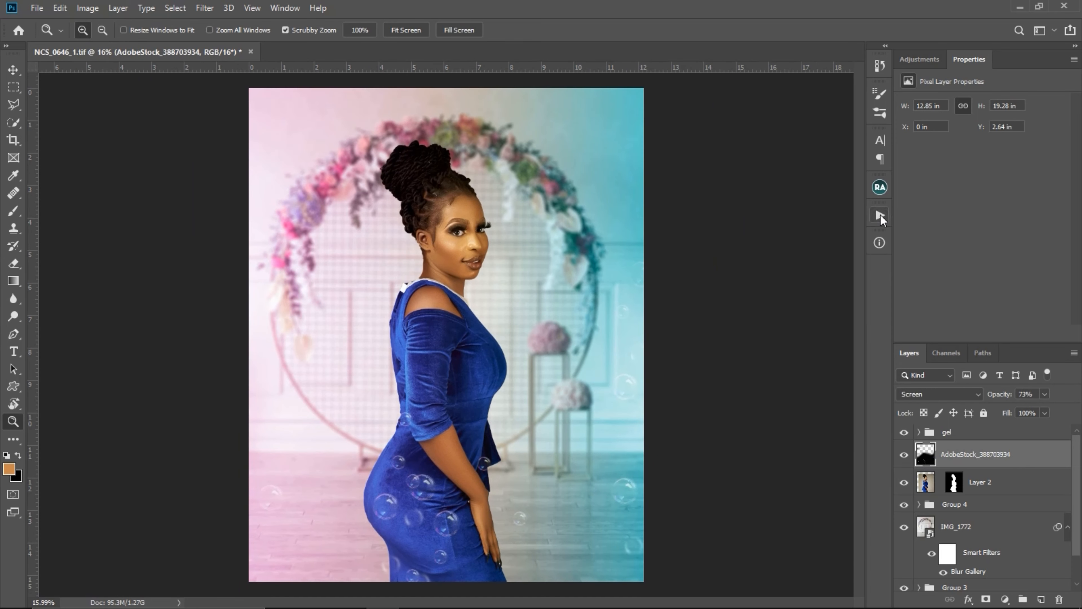
click(880, 215)
click(746, 416)
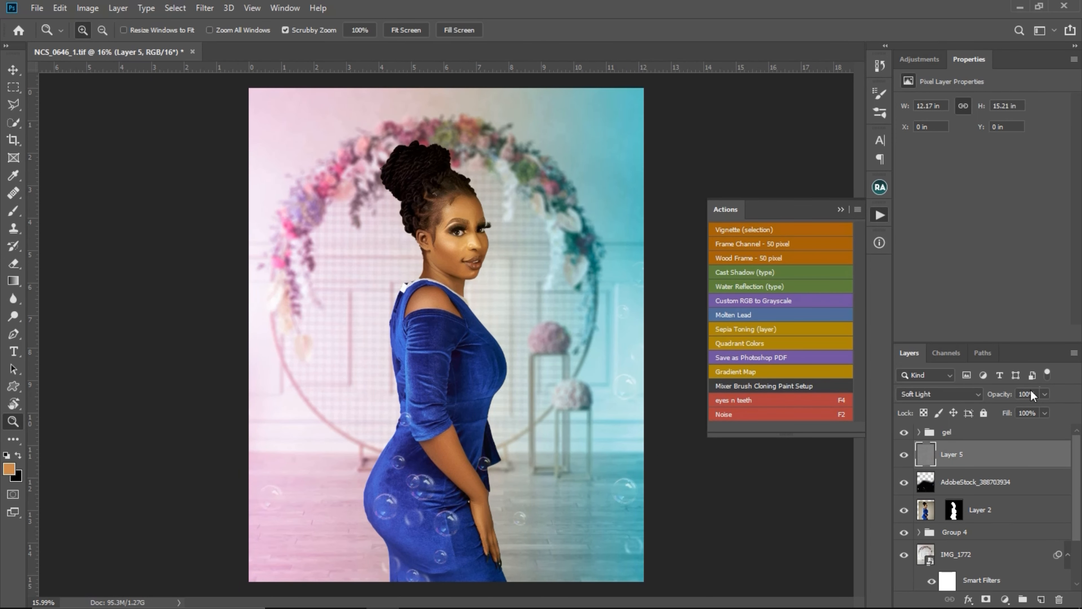
click(1044, 394)
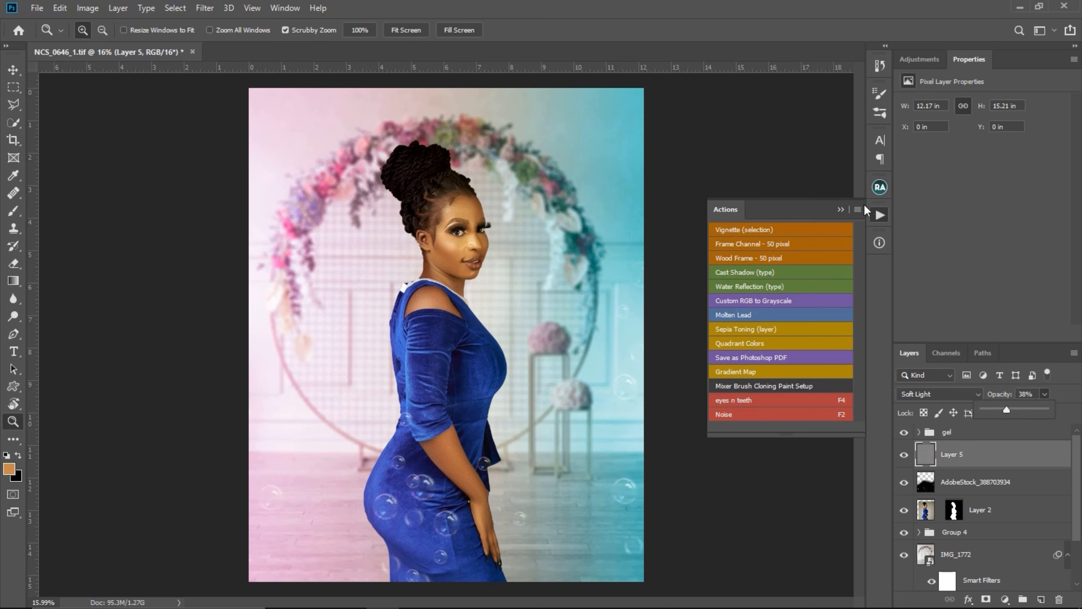
click(840, 210)
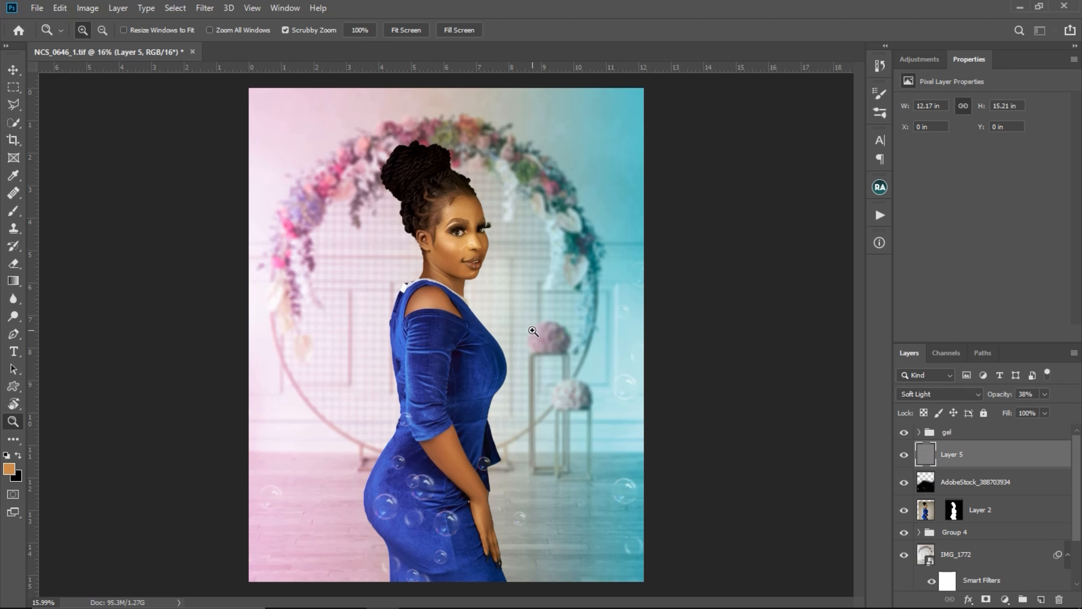
Resize the image to a width of 9 inches at 300 pixels/inch, keeping the proportions and automatic resampling.
key(ctrl+alt+i)
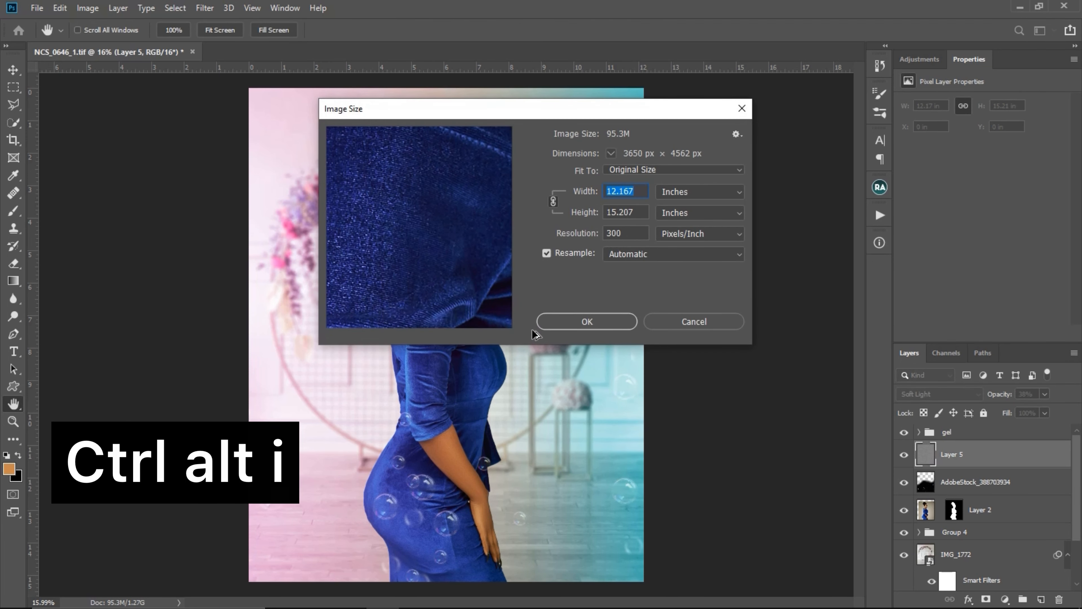
text(9)
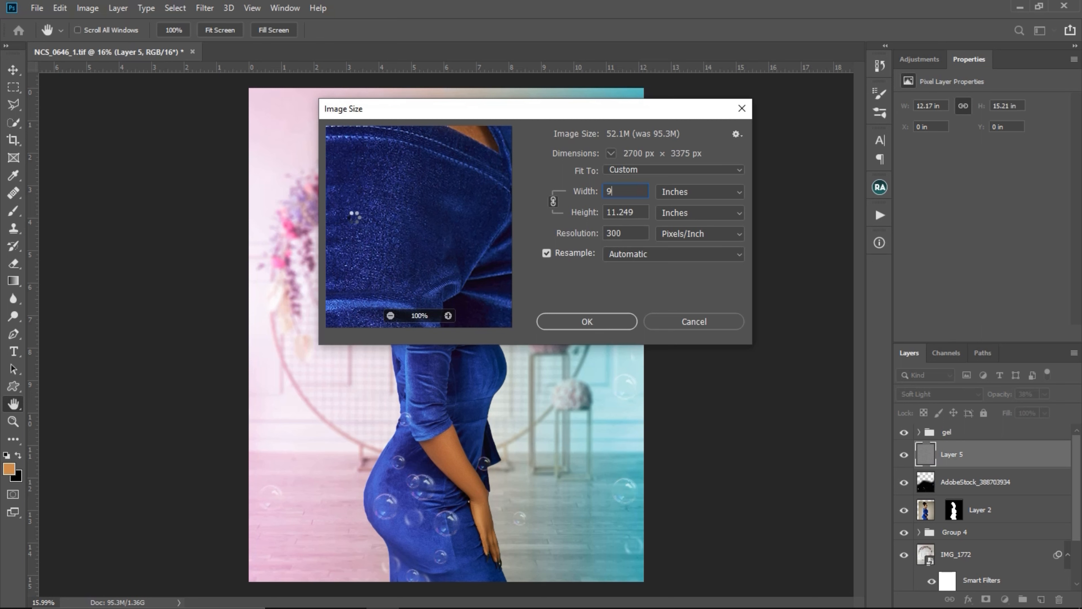
click(588, 322)
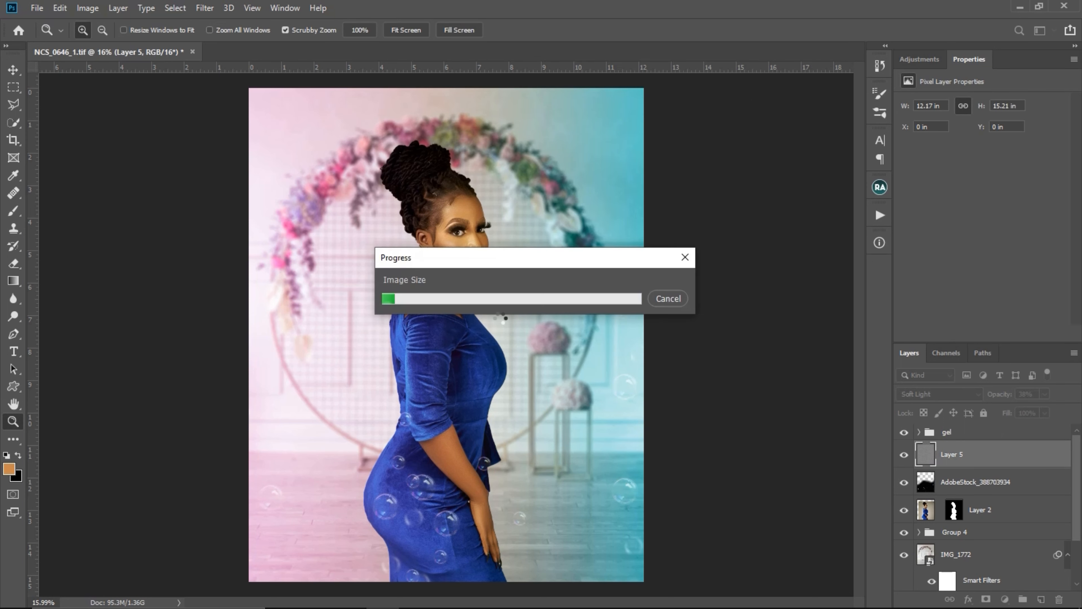
Compare the original Background photo alone with the finished composite, leaving all layers shown.
drag(493, 310, 508, 327)
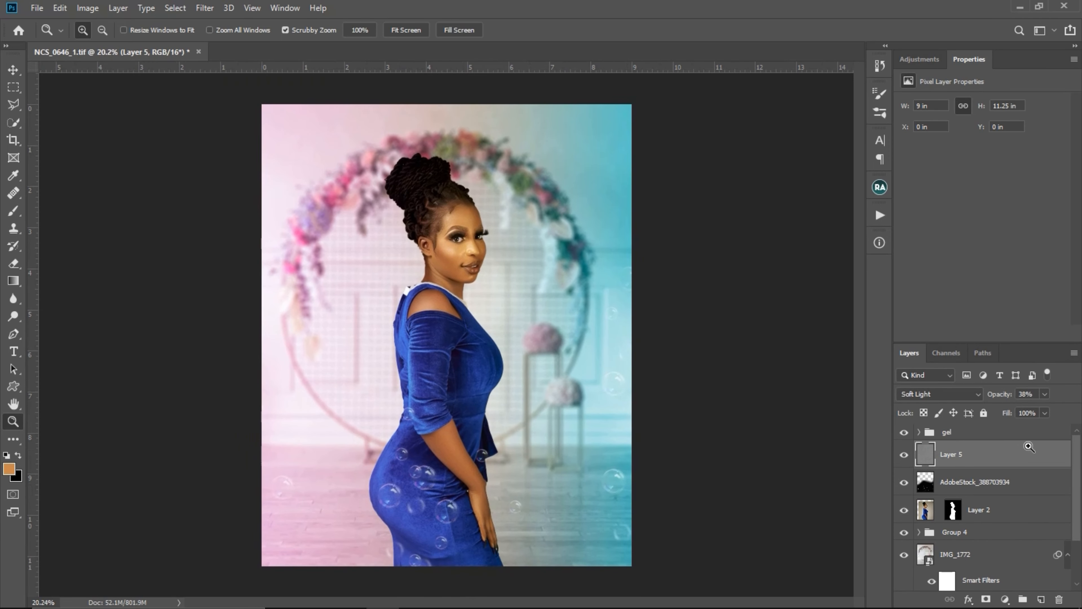
scroll(1068, 469, down, 3)
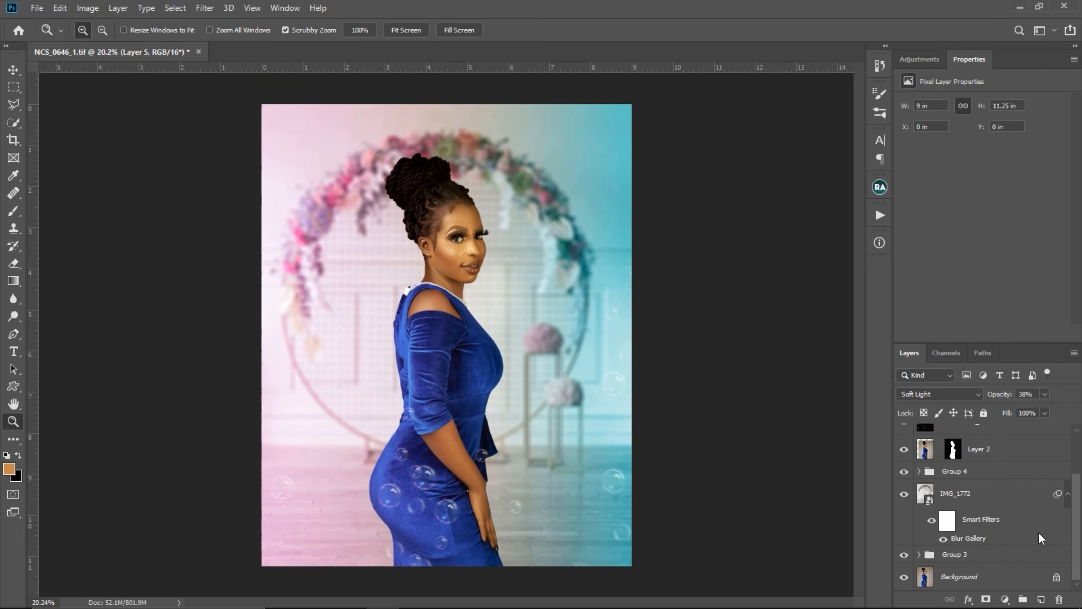
key(alt)
alt+click(903, 576)
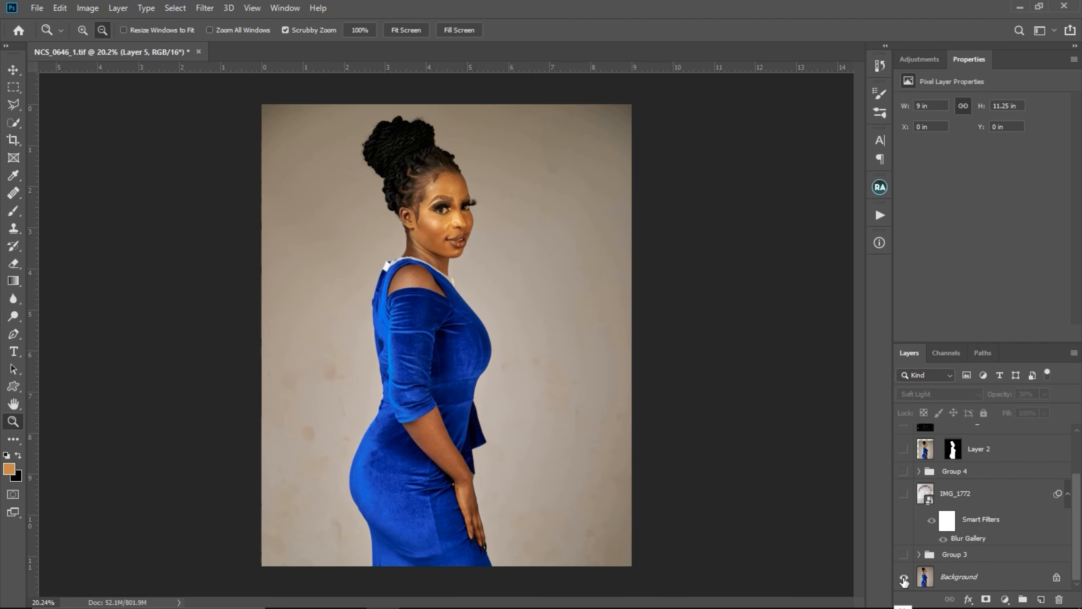
alt+click(904, 579)
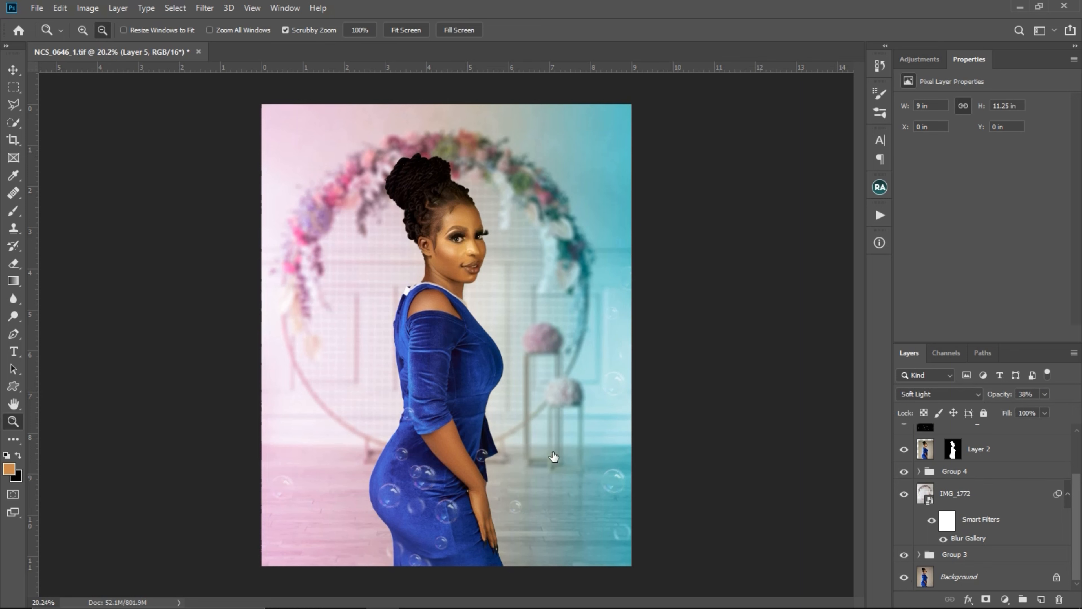
Start a Save for Web (Legacy) export of the composite.
click(36, 8)
mouse_move(164, 194)
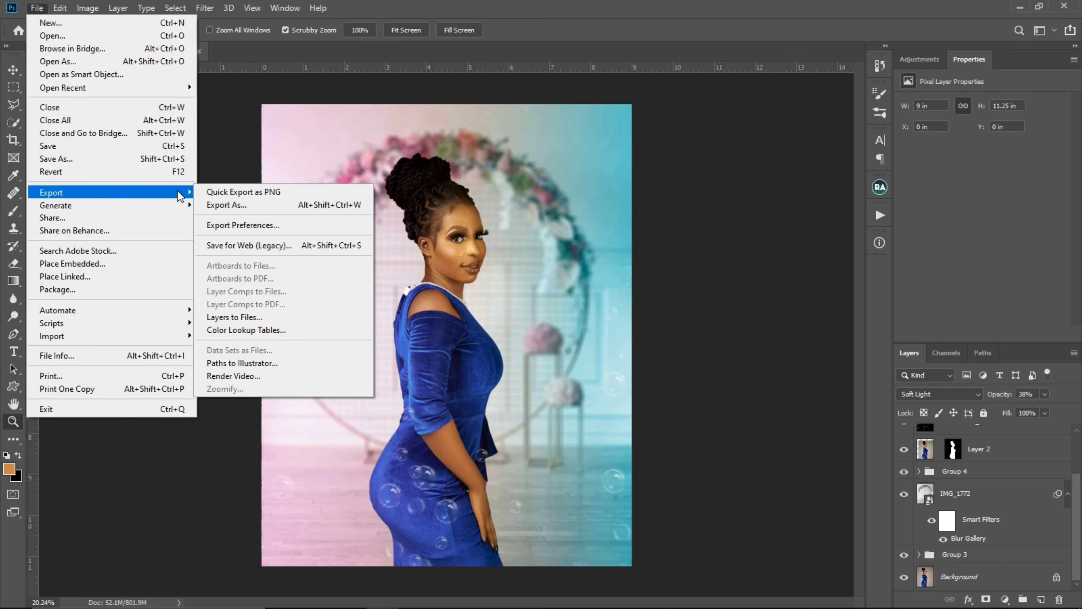
click(234, 246)
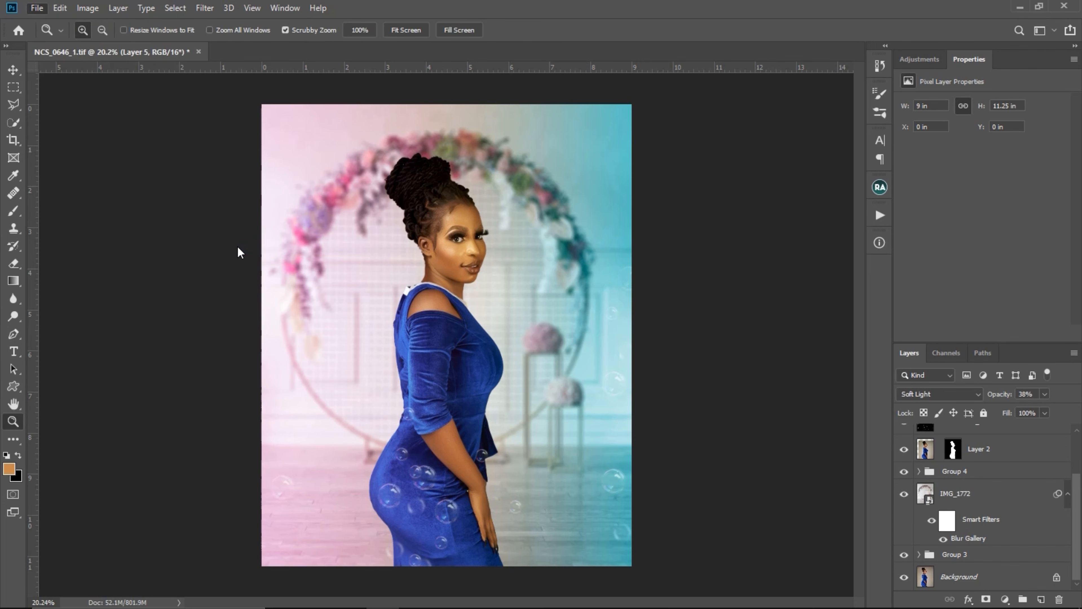